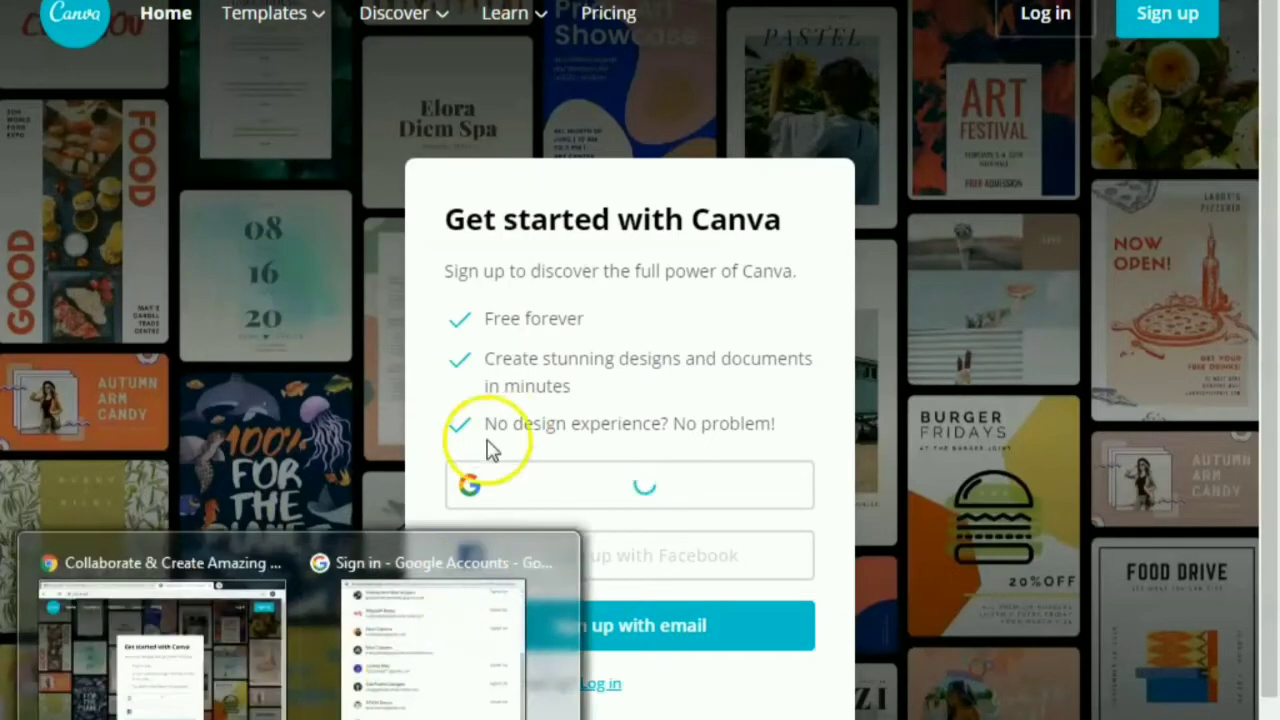
Step: Choose the Google account in the account chooser to finish signing in to Canva
{"action": "left_click", "coordinate": [430, 640]}
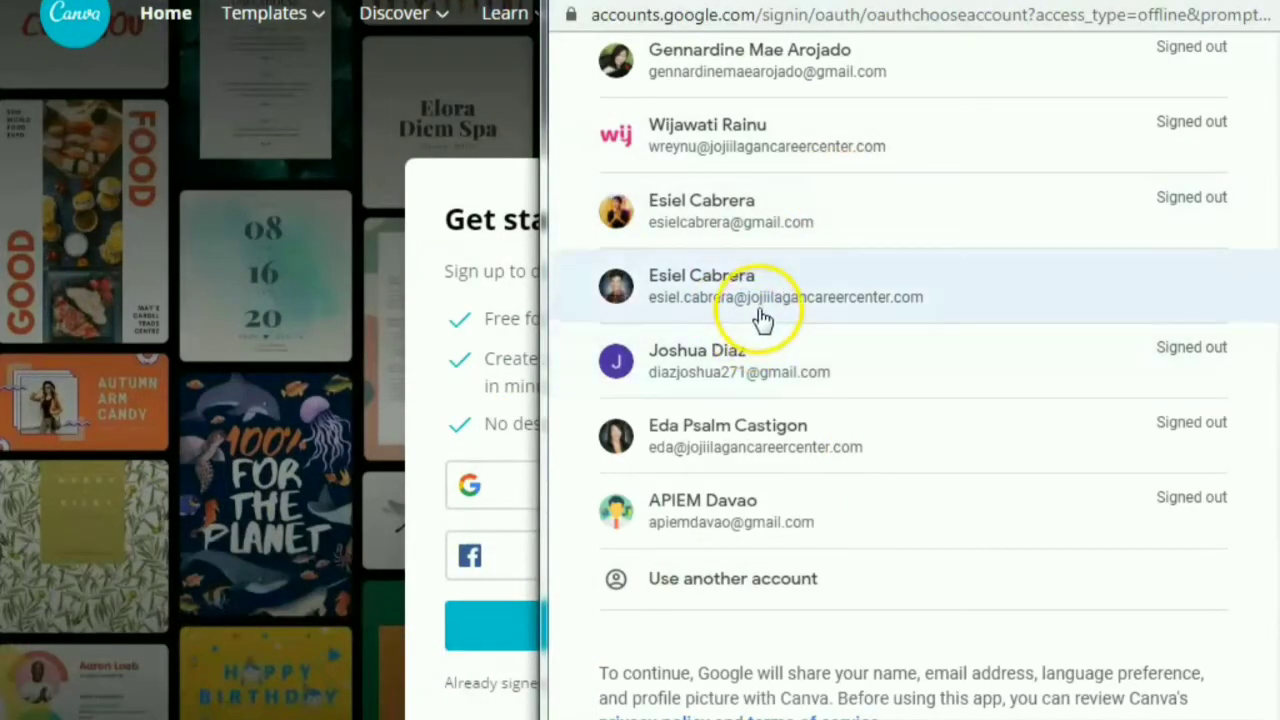
{"action": "left_click", "coordinate": [768, 298]}
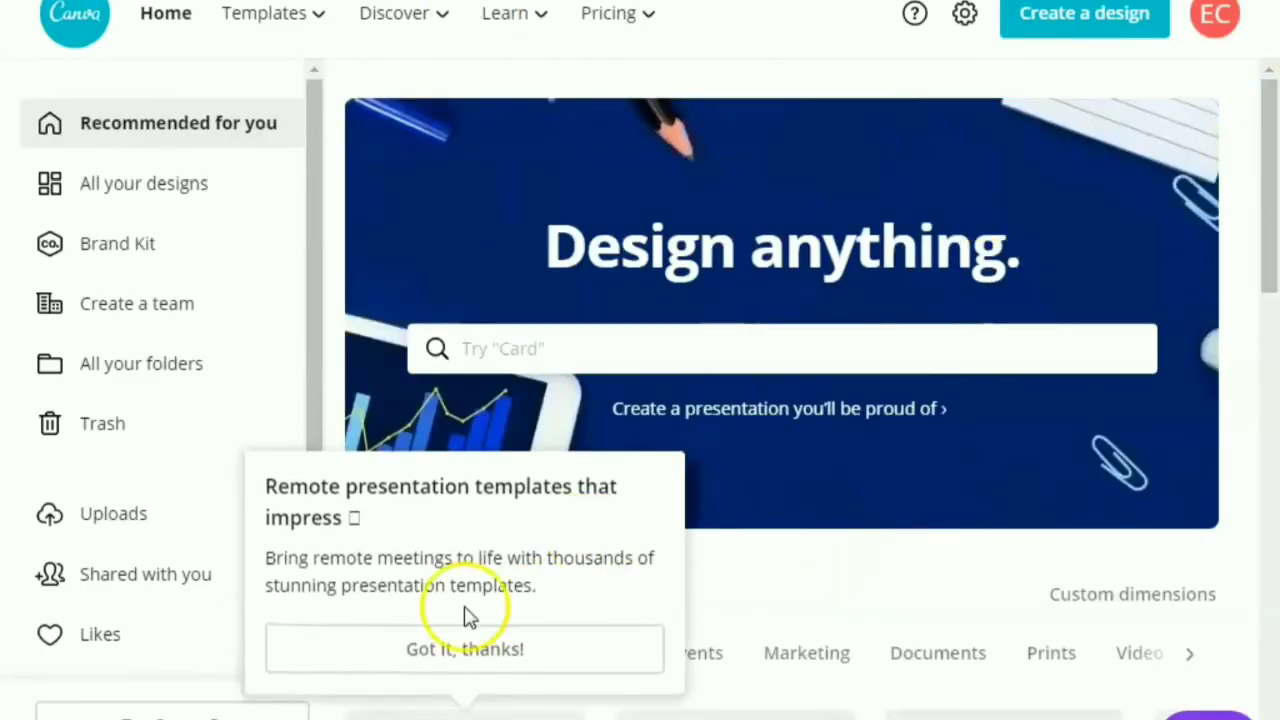
Step: Dismiss the presentation-templates tip and reveal more design categories like School and Personal
{"action": "left_click", "coordinate": [468, 662]}
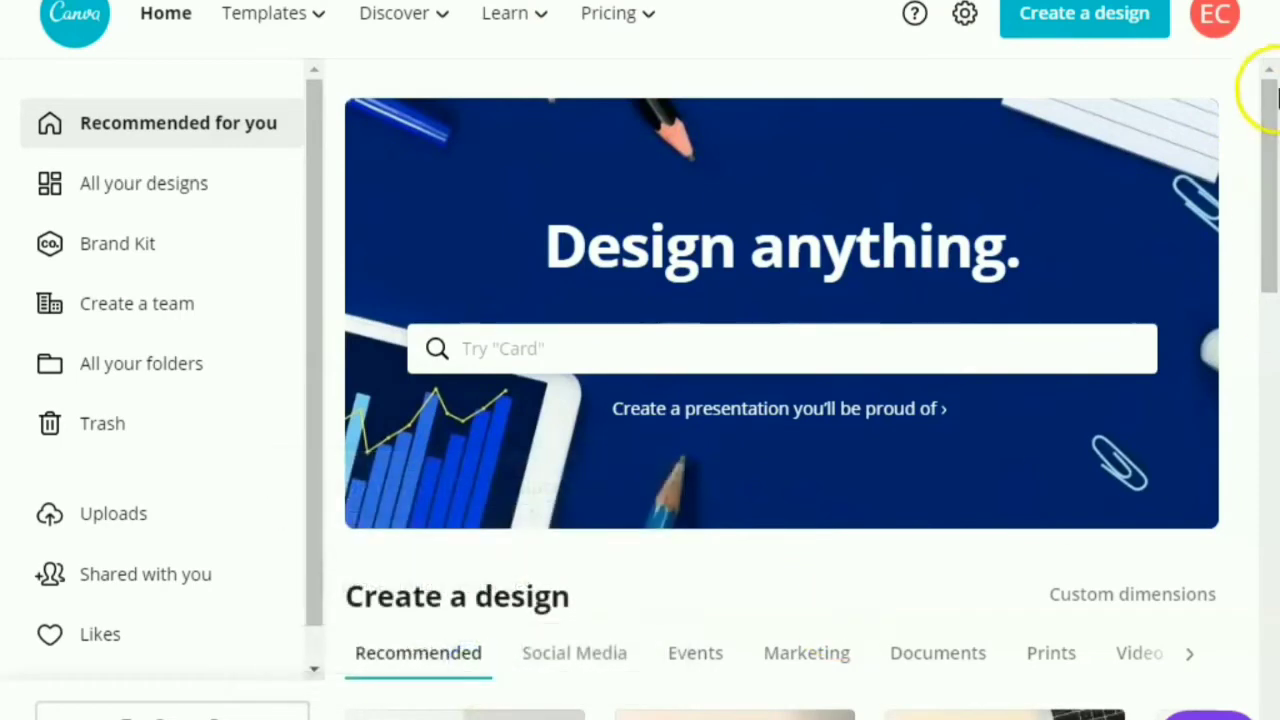
{"action": "left_click_drag", "start_coordinate": [1275, 175], "coordinate": [1267, 240]}
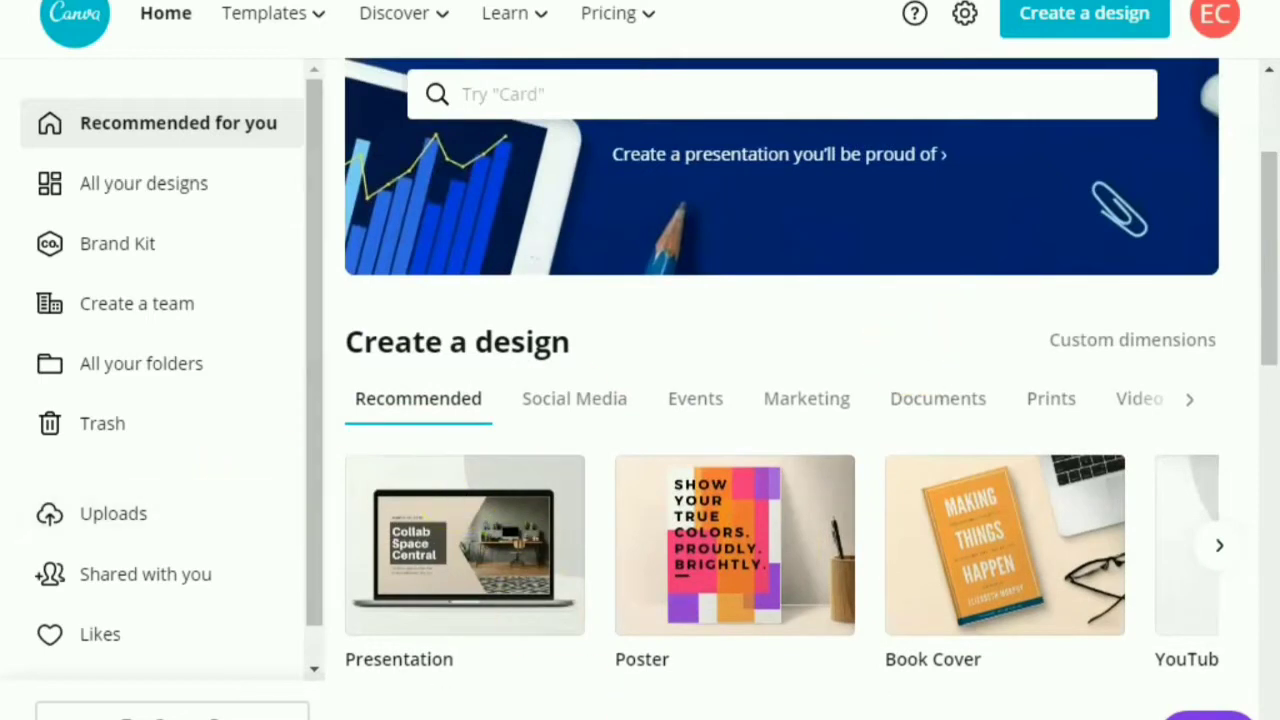
{"action": "left_click", "coordinate": [1193, 401]}
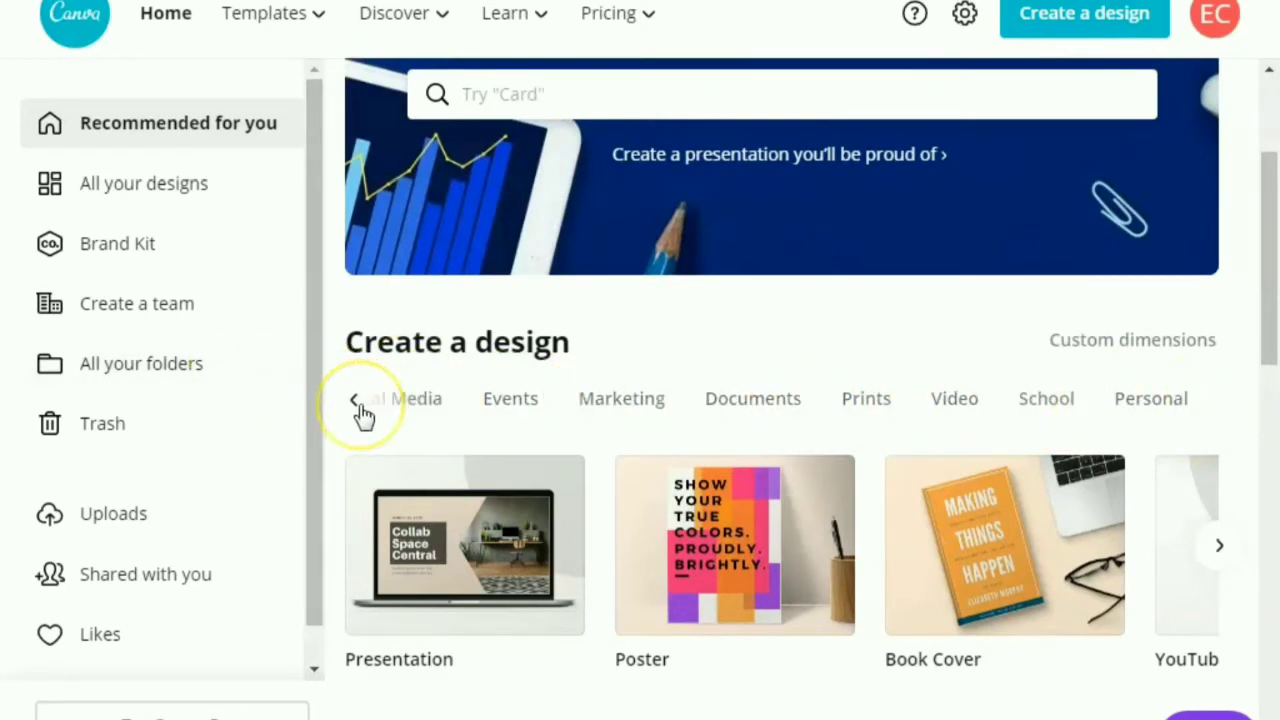
Step: Page through the design-type thumbnails to Invitation, Card and Brochure
{"action": "left_click", "coordinate": [1222, 550]}
{"action": "left_click", "coordinate": [1224, 552]}
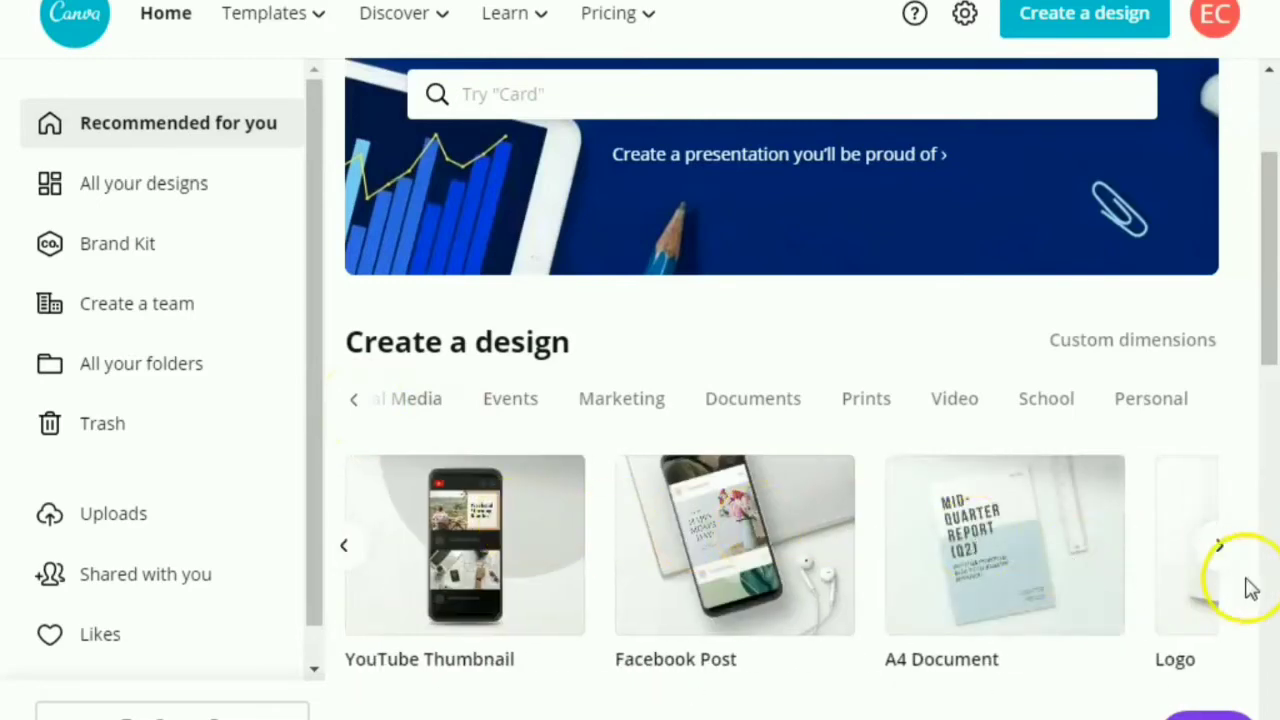
{"action": "left_click", "coordinate": [1219, 552]}
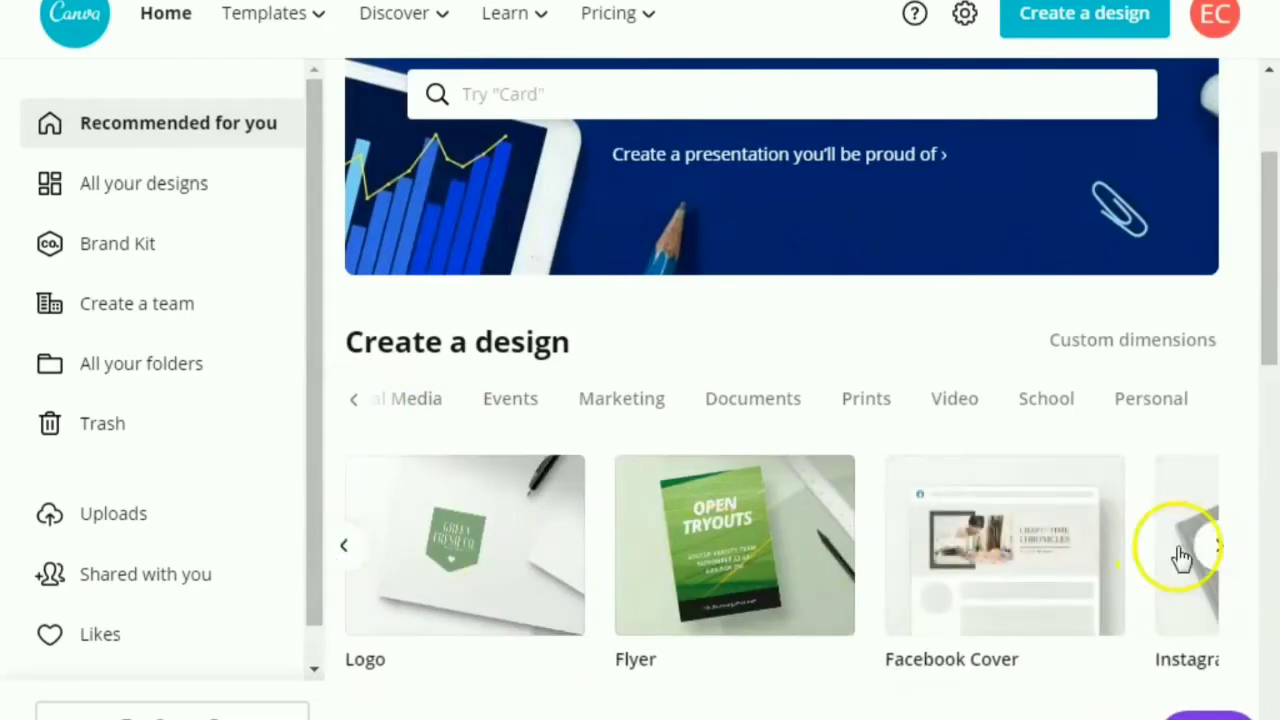
{"action": "left_click", "coordinate": [1228, 552]}
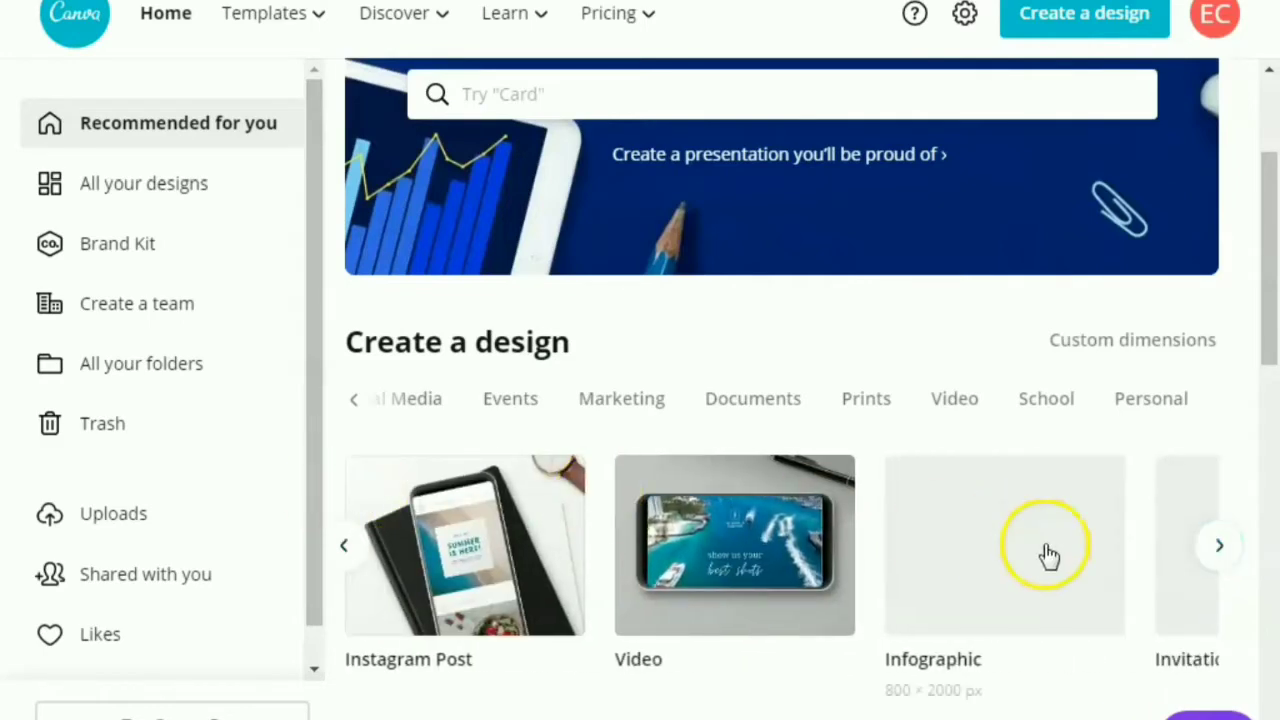
{"action": "left_click", "coordinate": [1224, 548]}
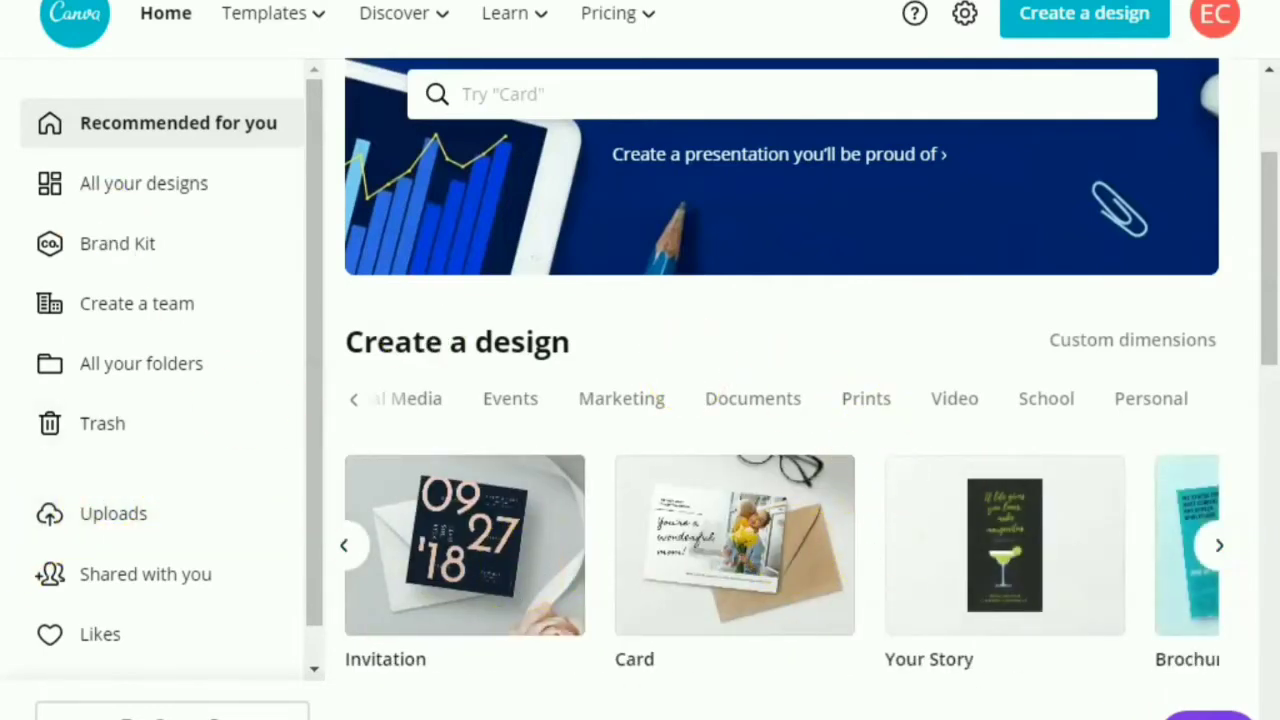
{"action": "left_click", "coordinate": [150, 190]}
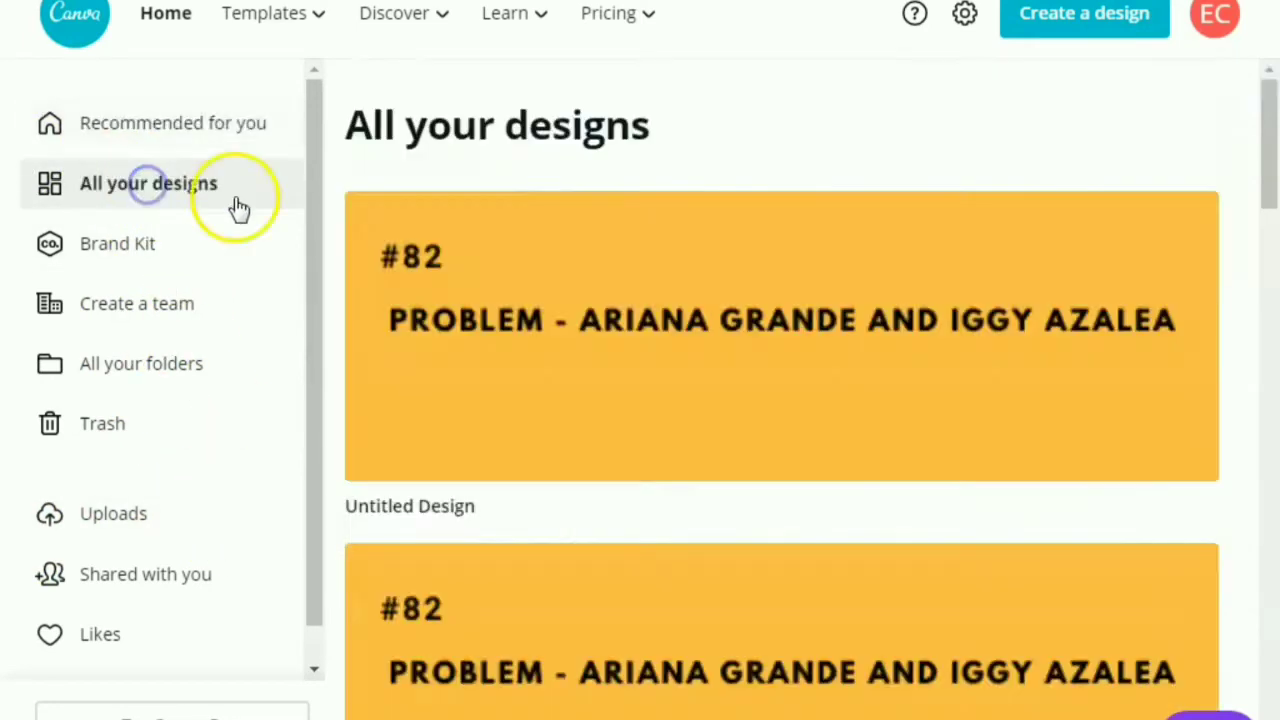
{"action": "scroll", "coordinate": [826, 300], "scroll_direction": "down", "scroll_amount": 10}
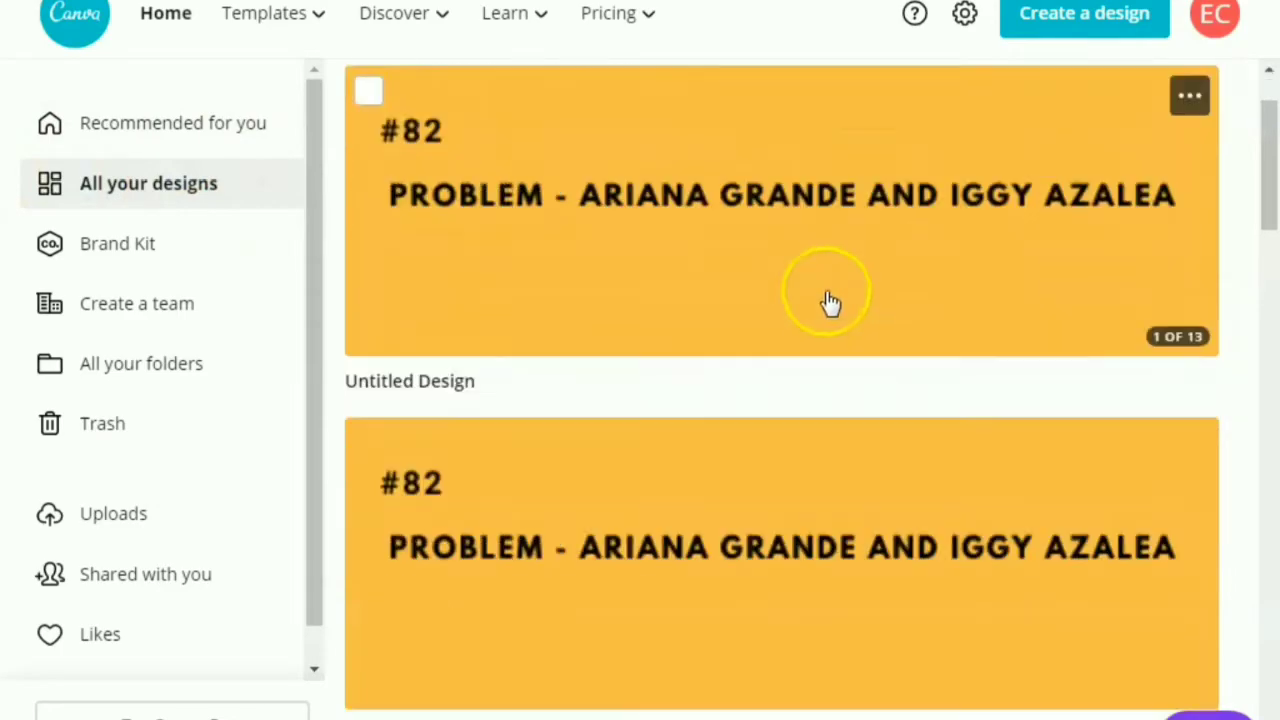
{"action": "scroll", "coordinate": [850, 318], "scroll_direction": "down", "scroll_amount": 12}
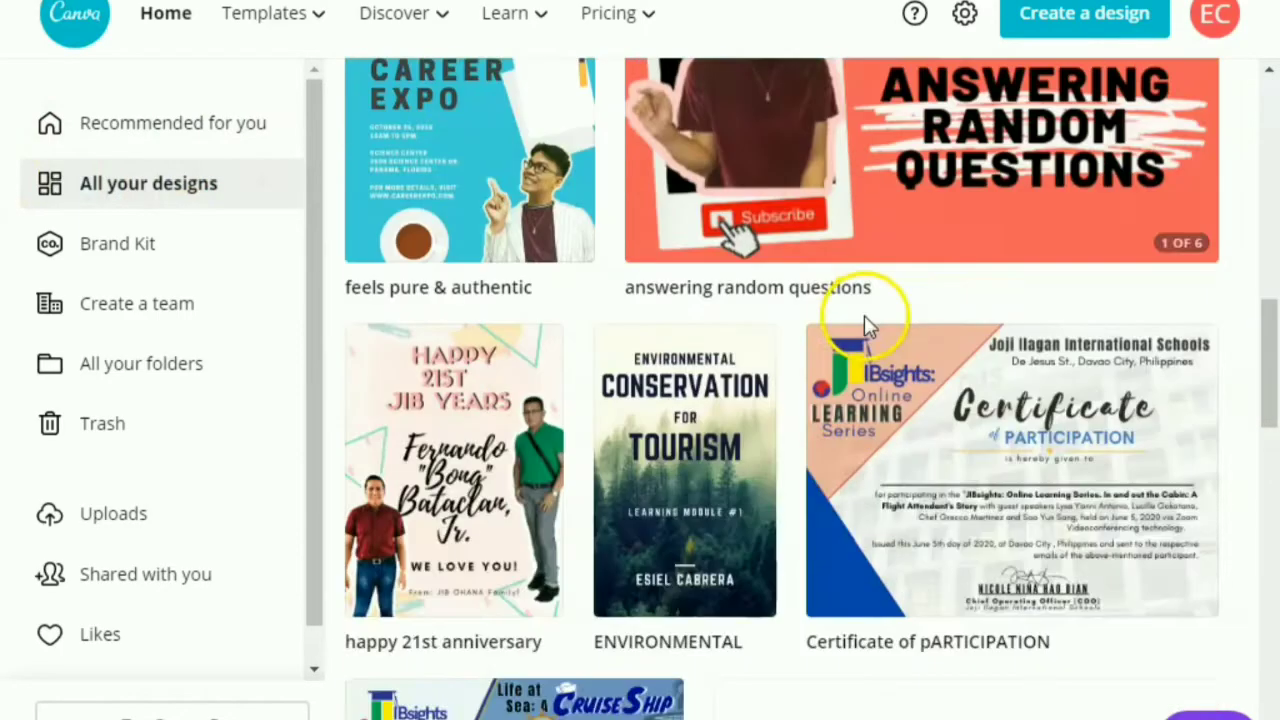
{"action": "scroll", "coordinate": [915, 290], "scroll_direction": "down", "scroll_amount": 10}
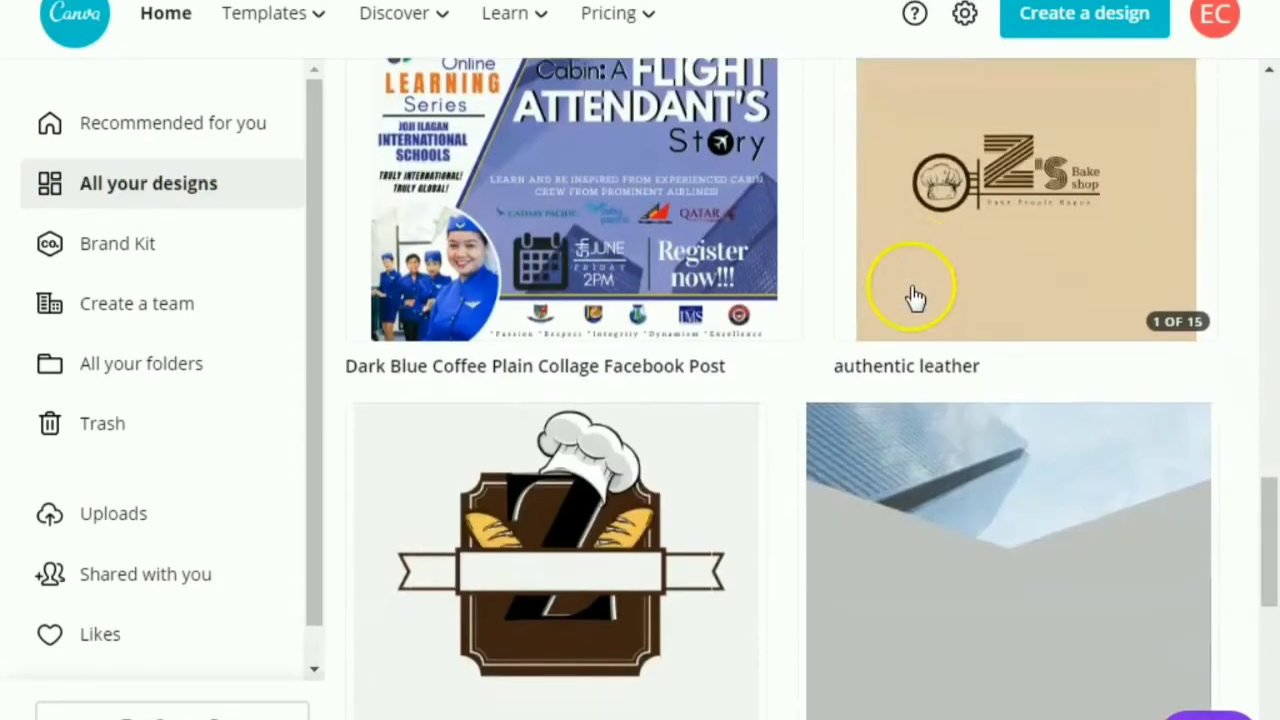
{"action": "scroll", "coordinate": [1010, 255], "scroll_direction": "down", "scroll_amount": 10}
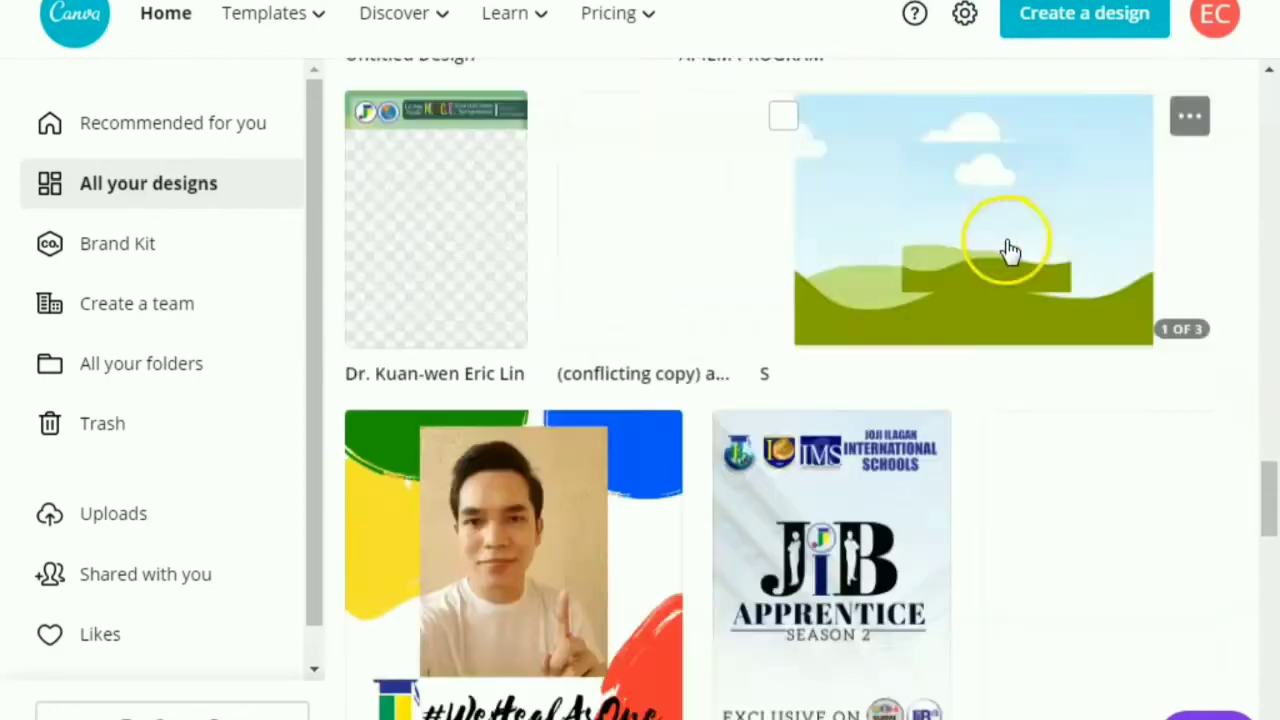
{"action": "scroll", "coordinate": [997, 258], "scroll_direction": "down", "scroll_amount": 10}
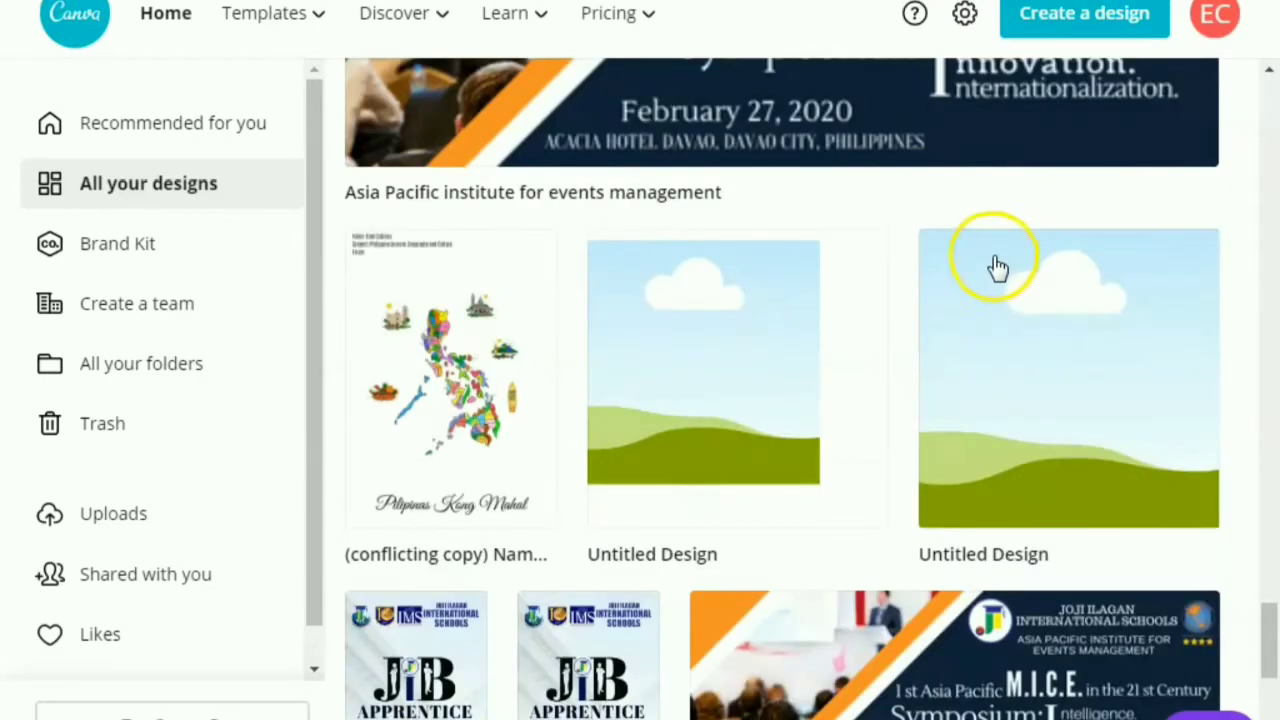
{"action": "scroll", "coordinate": [677, 415], "scroll_direction": "down", "scroll_amount": 10}
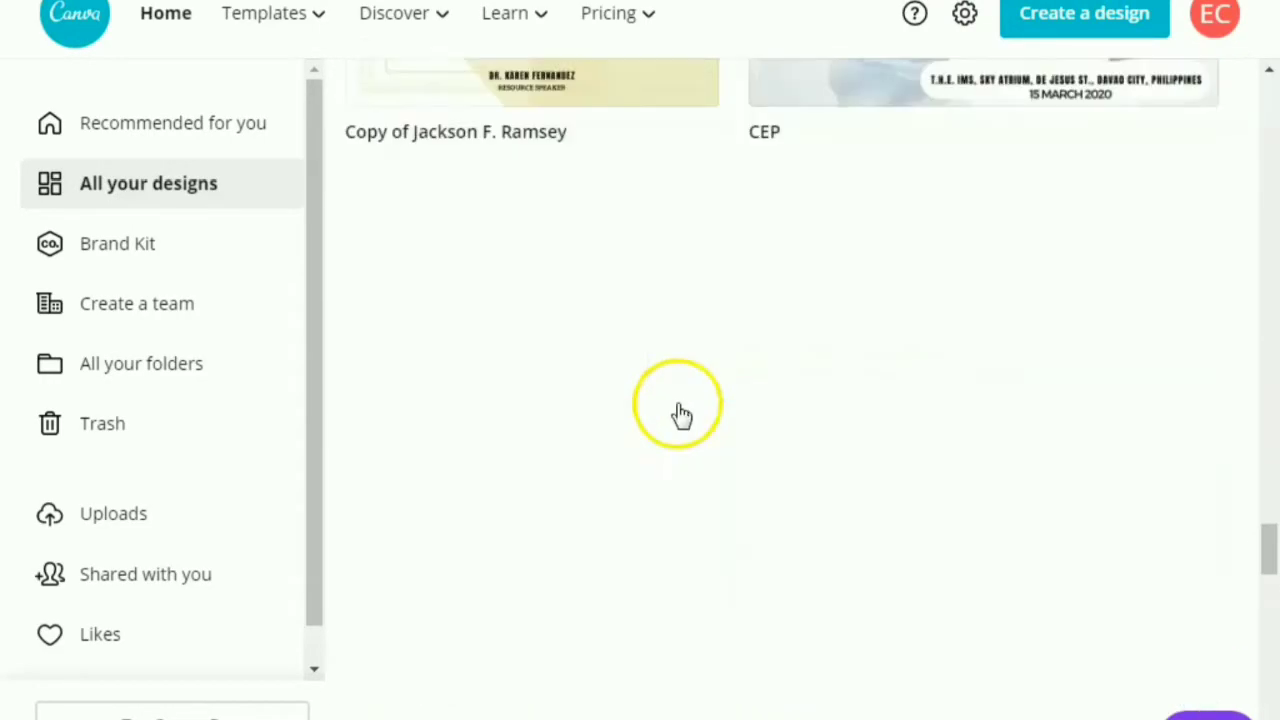
{"action": "scroll", "coordinate": [894, 429], "scroll_direction": "down", "scroll_amount": 3}
{"action": "scroll", "coordinate": [876, 465], "scroll_direction": "down", "scroll_amount": 8}
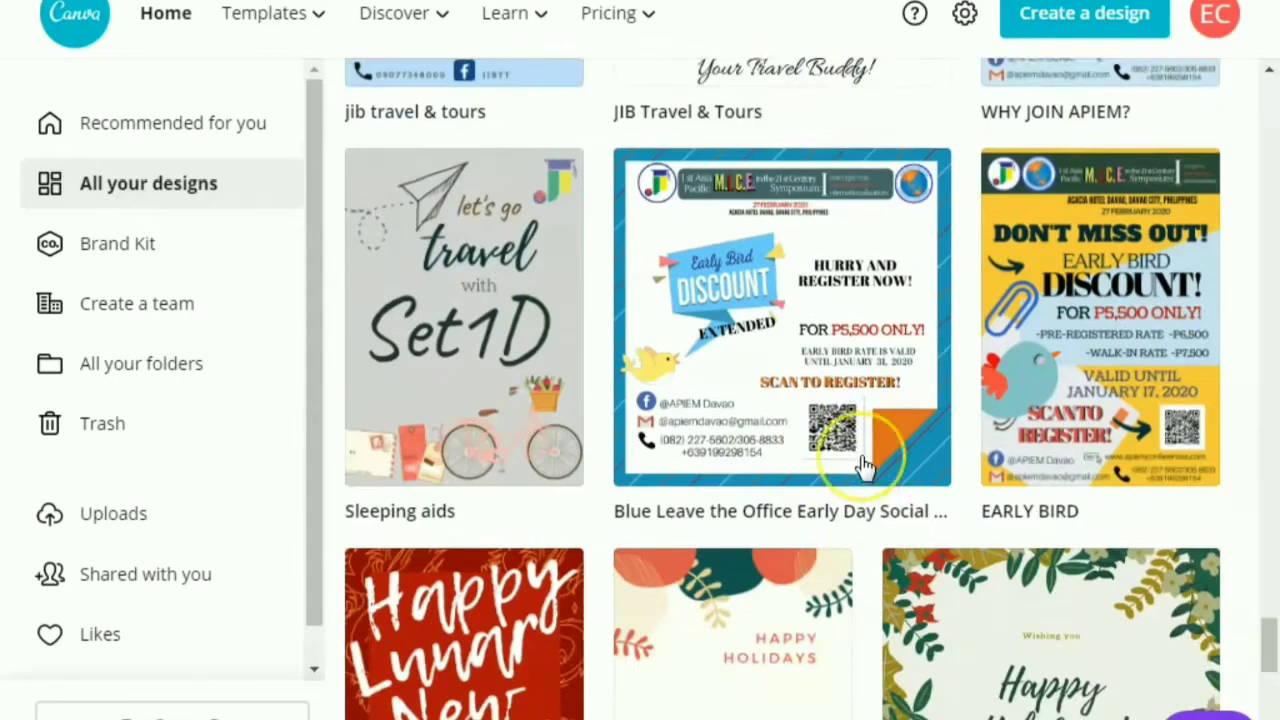
{"action": "scroll", "coordinate": [870, 466], "scroll_direction": "up", "scroll_amount": 15}
{"action": "scroll", "coordinate": [865, 467], "scroll_direction": "up", "scroll_amount": 20}
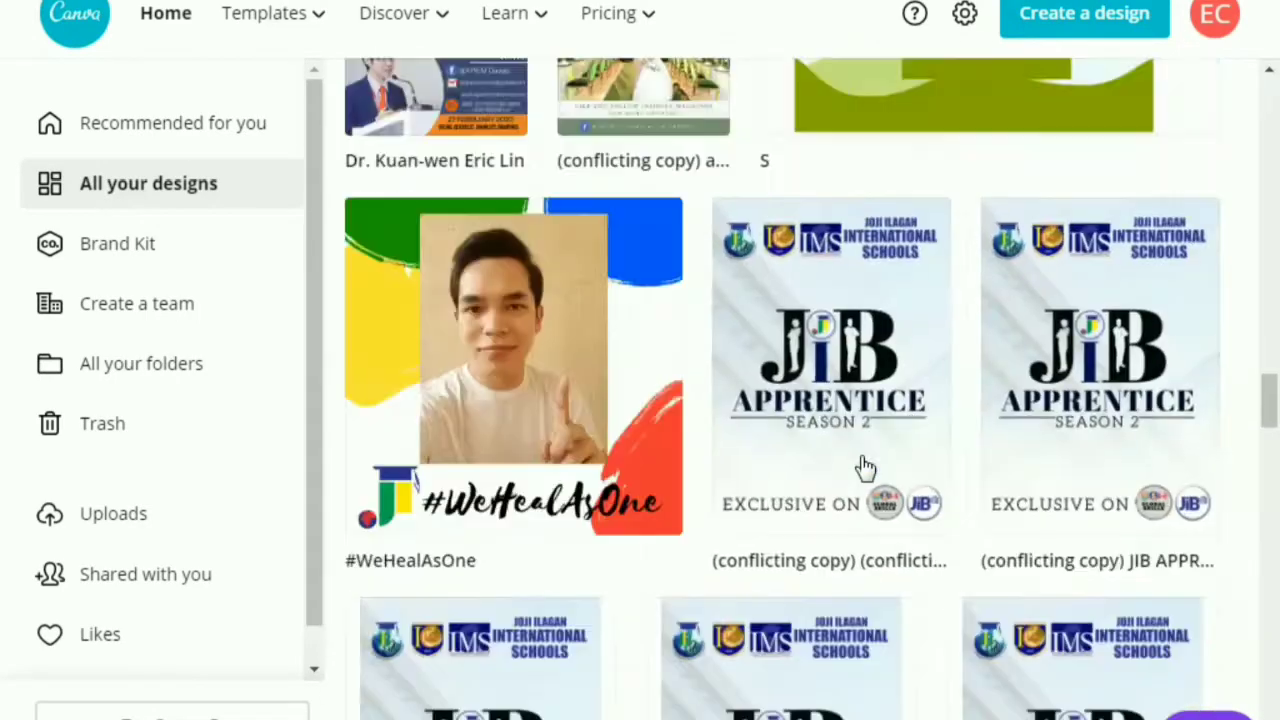
{"action": "scroll", "coordinate": [865, 467], "scroll_direction": "down", "scroll_amount": 9}
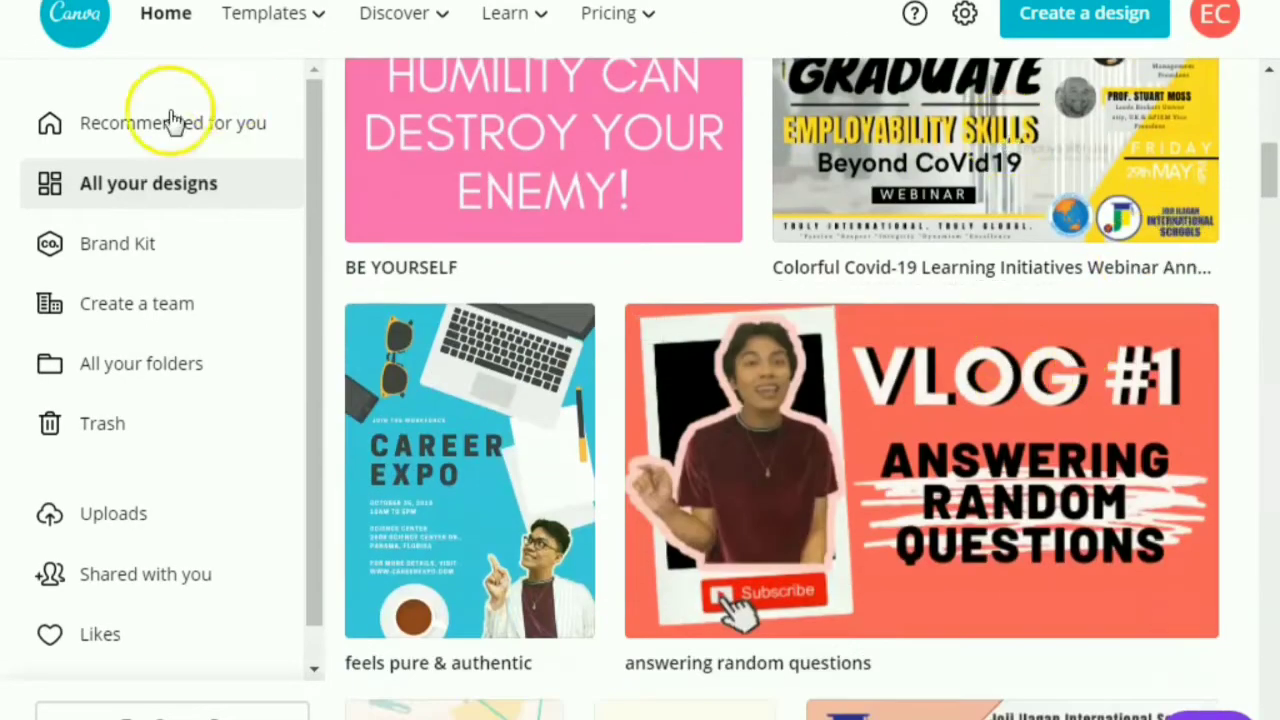
Step: Return to the home page and scroll through the Create a design list of types
{"action": "left_click", "coordinate": [145, 140]}
{"action": "left_click", "coordinate": [1108, 14]}
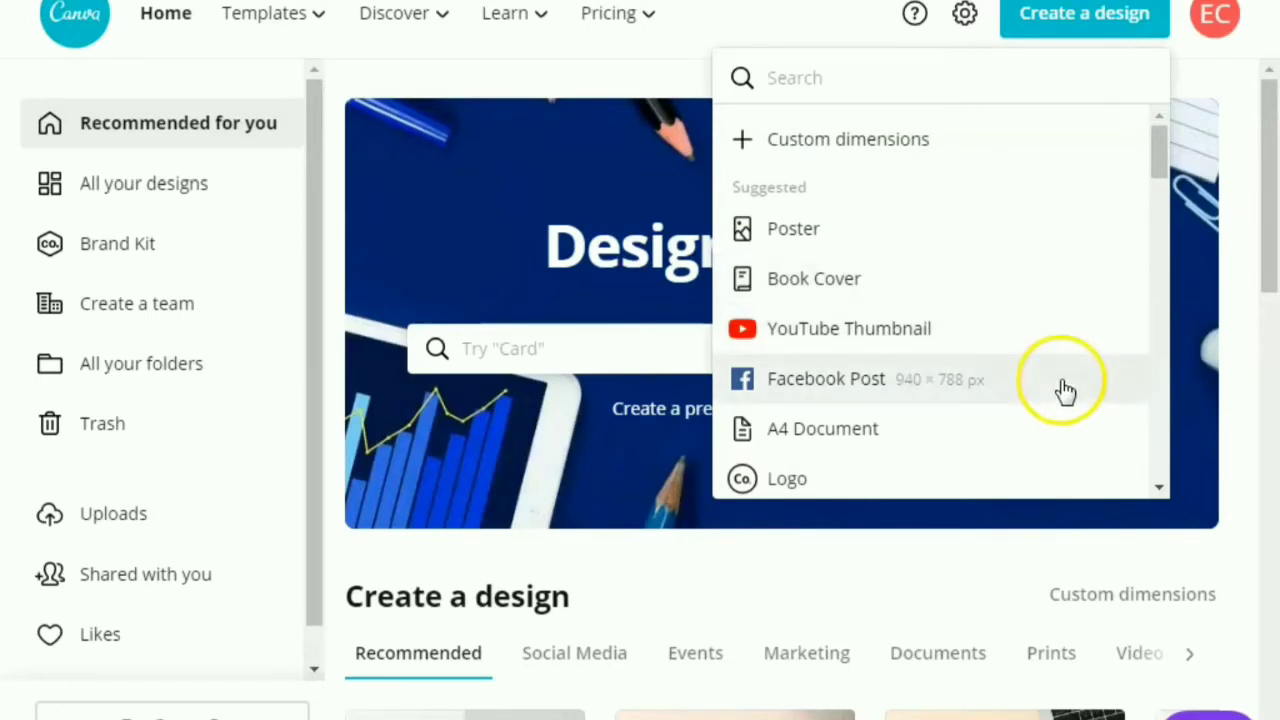
{"action": "scroll", "coordinate": [1062, 395], "scroll_direction": "down", "scroll_amount": 4}
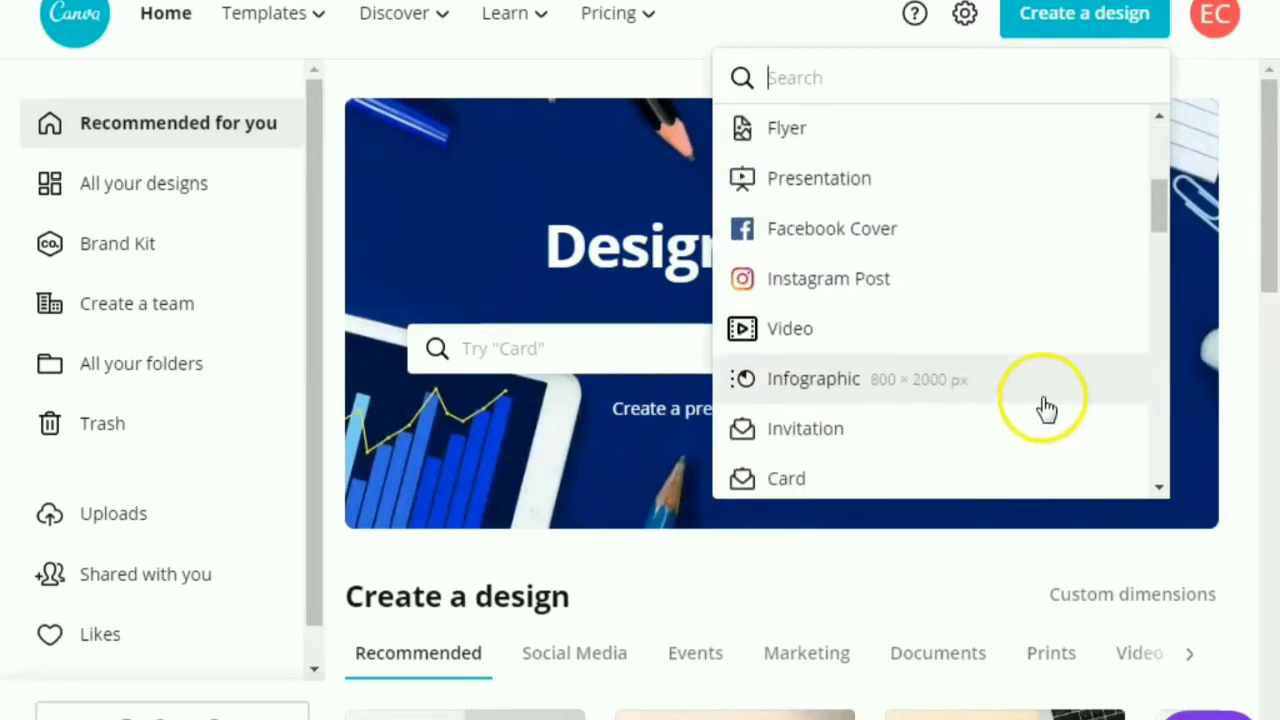
{"action": "scroll", "coordinate": [1045, 405], "scroll_direction": "down", "scroll_amount": 8}
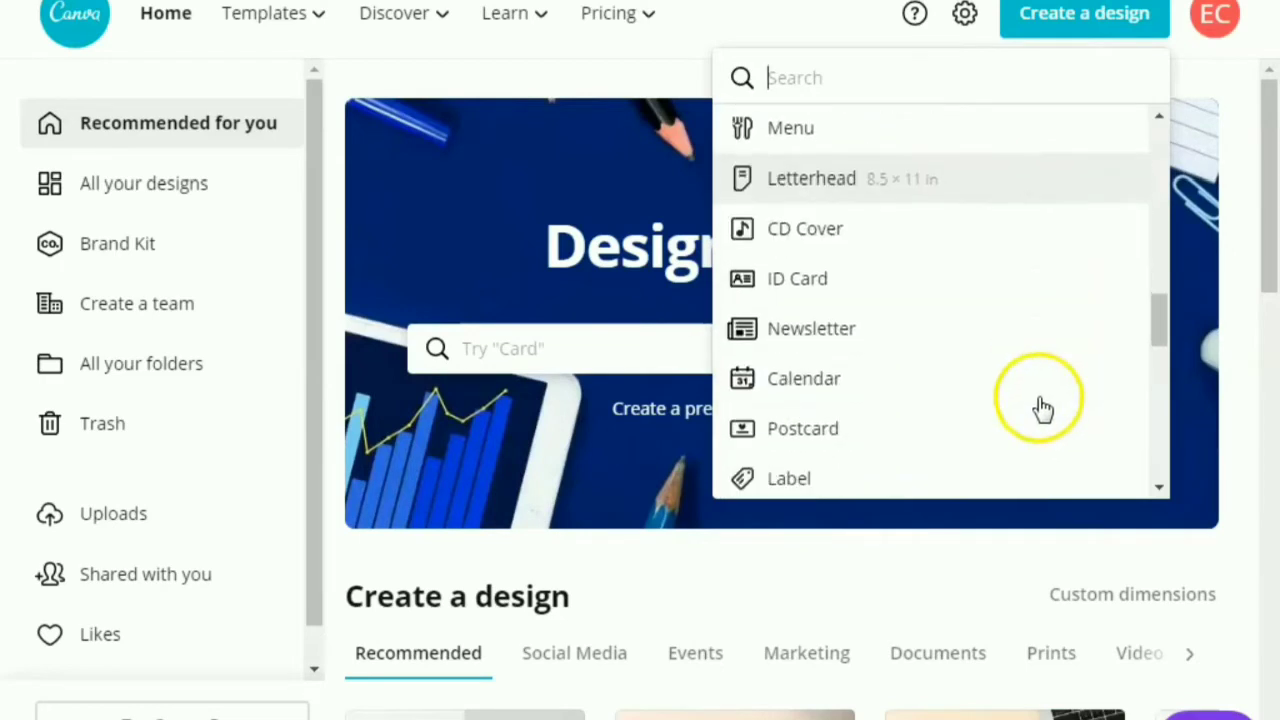
{"action": "scroll", "coordinate": [1010, 370], "scroll_direction": "down", "scroll_amount": 8}
{"action": "scroll", "coordinate": [995, 340], "scroll_direction": "up", "scroll_amount": 8}
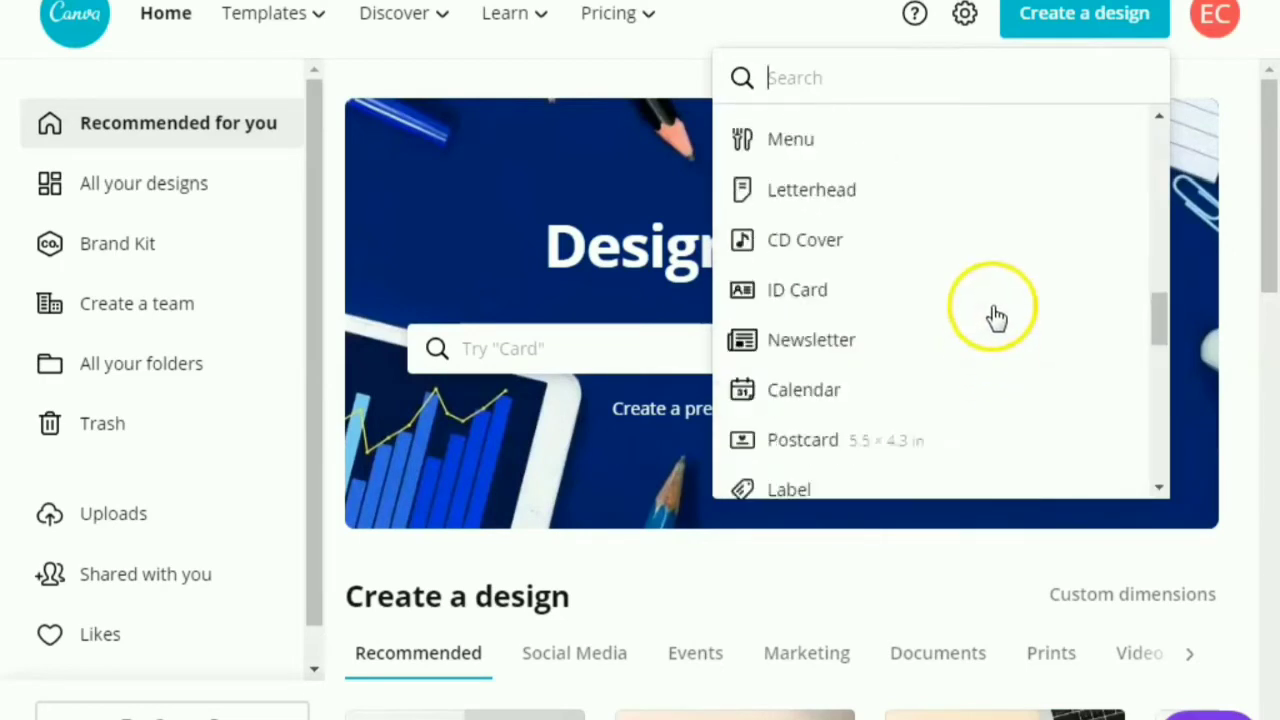
{"action": "scroll", "coordinate": [1000, 316], "scroll_direction": "up", "scroll_amount": 10}
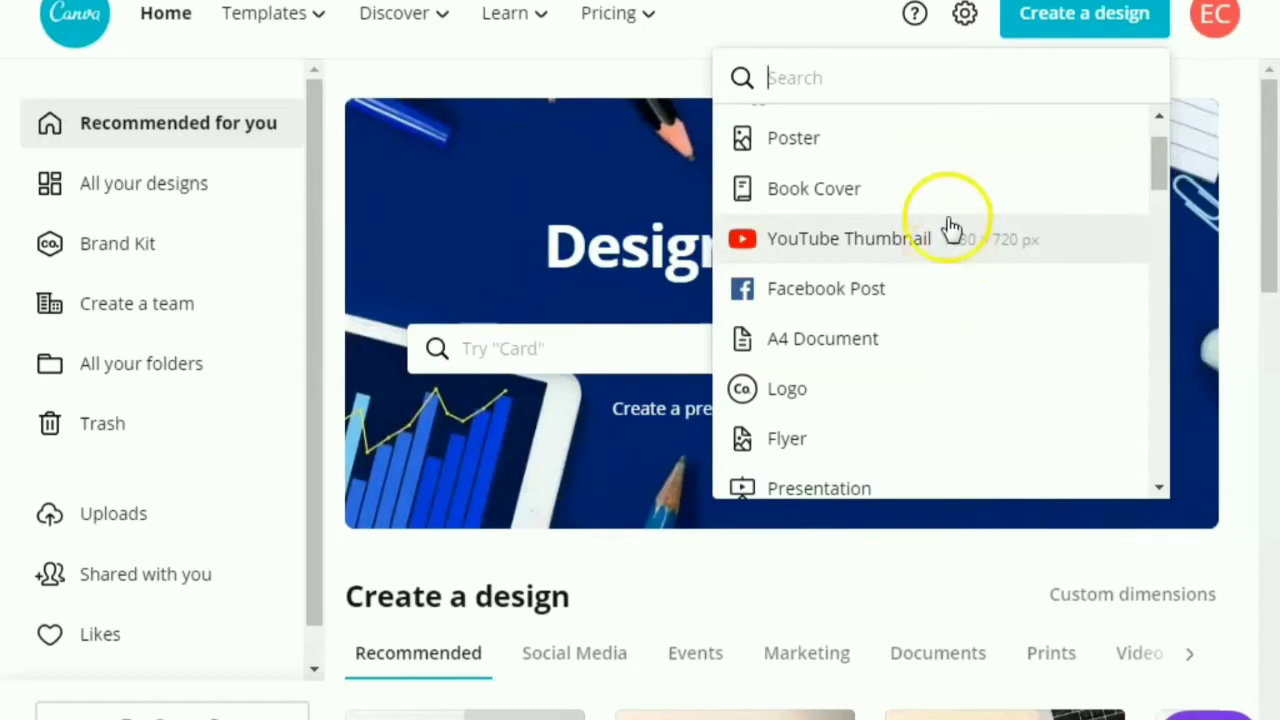
{"action": "scroll", "coordinate": [905, 200], "scroll_direction": "up", "scroll_amount": 2}
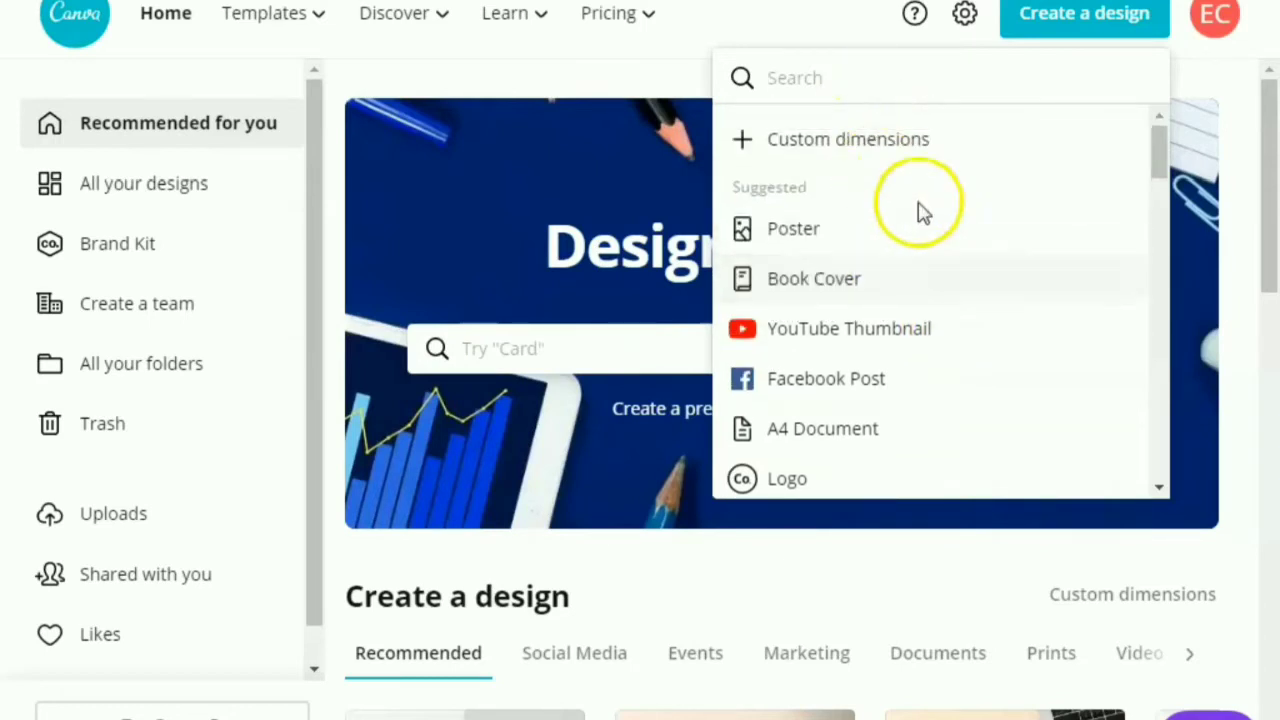
Step: Check Custom dimensions units, keeping pixels, then go back to the suggested design types
{"action": "left_click", "coordinate": [914, 150]}
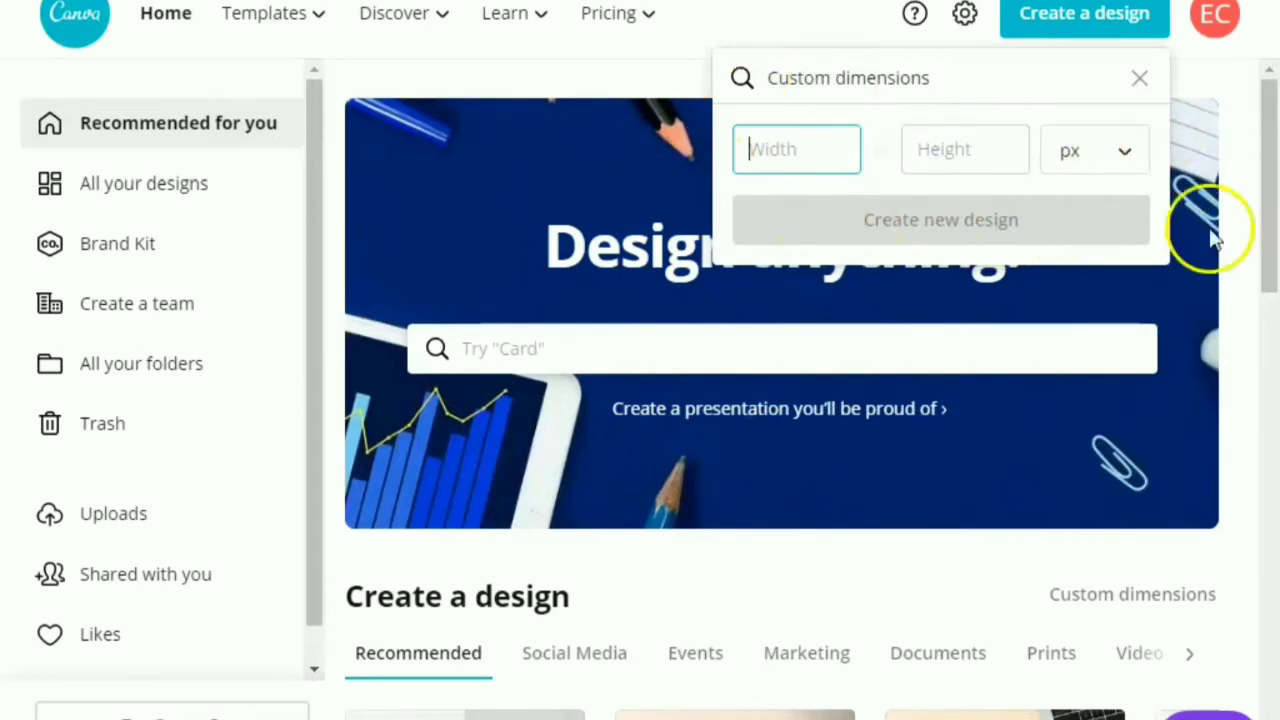
{"action": "left_click", "coordinate": [1144, 176]}
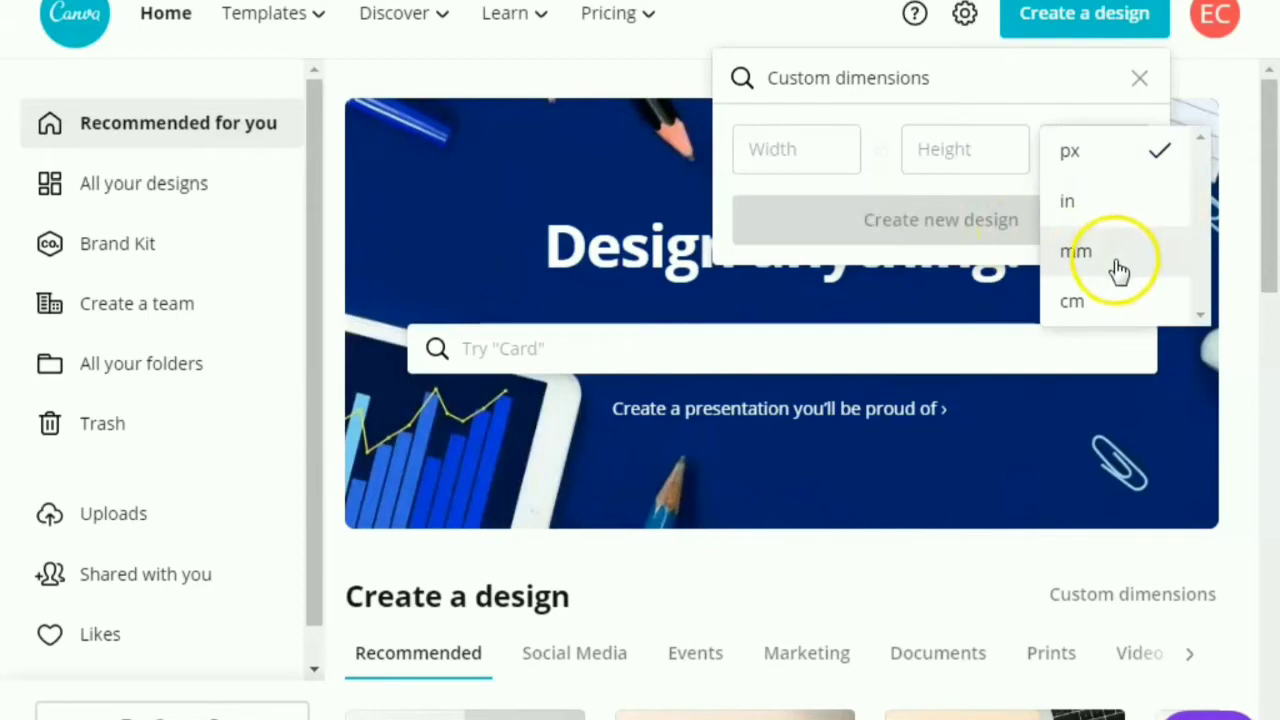
{"action": "left_click", "coordinate": [1162, 148]}
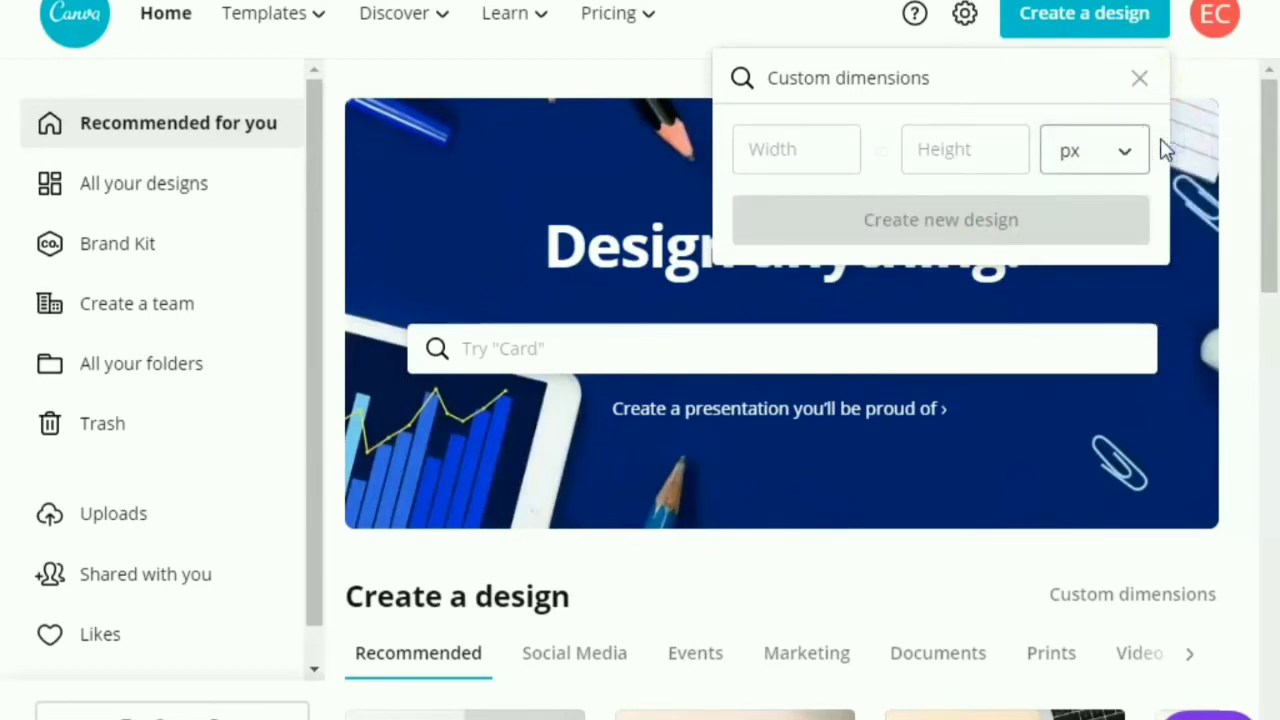
{"action": "left_click", "coordinate": [1140, 80]}
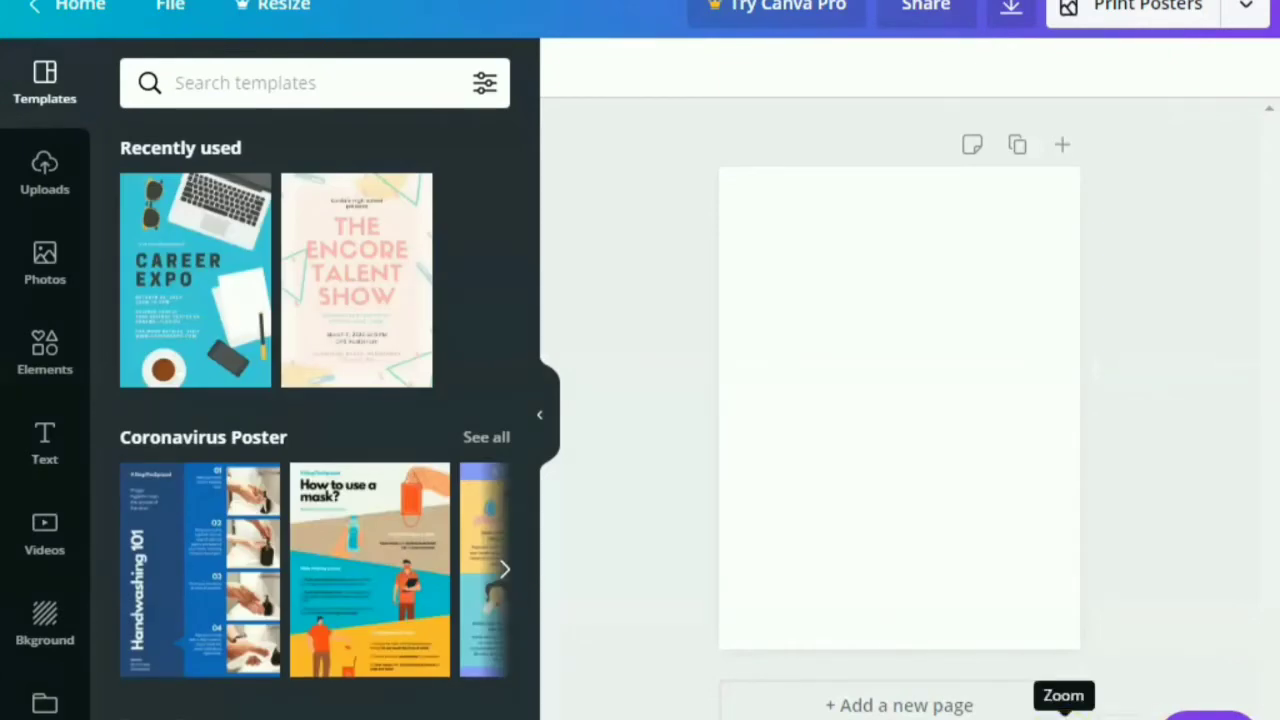
Step: Zoom the blank poster to 50%, then switch the zoom to Fill
{"action": "left_click", "coordinate": [1070, 708]}
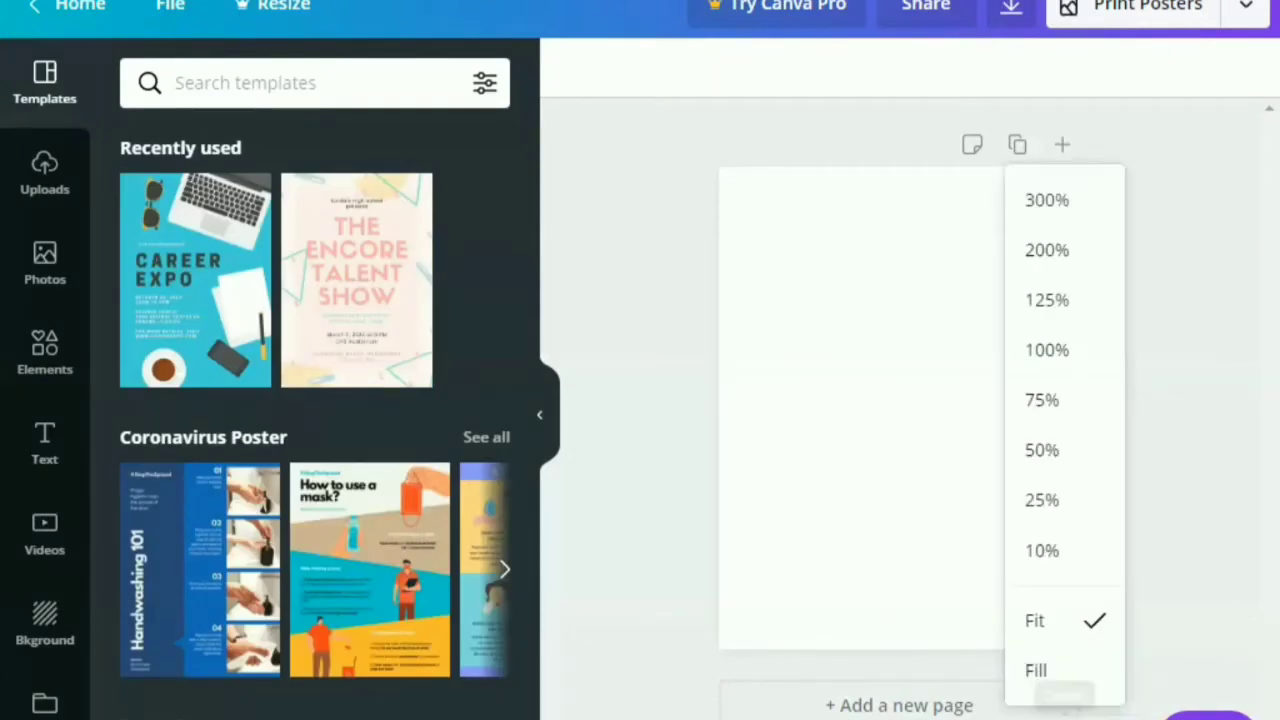
{"action": "left_click", "coordinate": [1090, 447]}
{"action": "left_click", "coordinate": [1068, 706]}
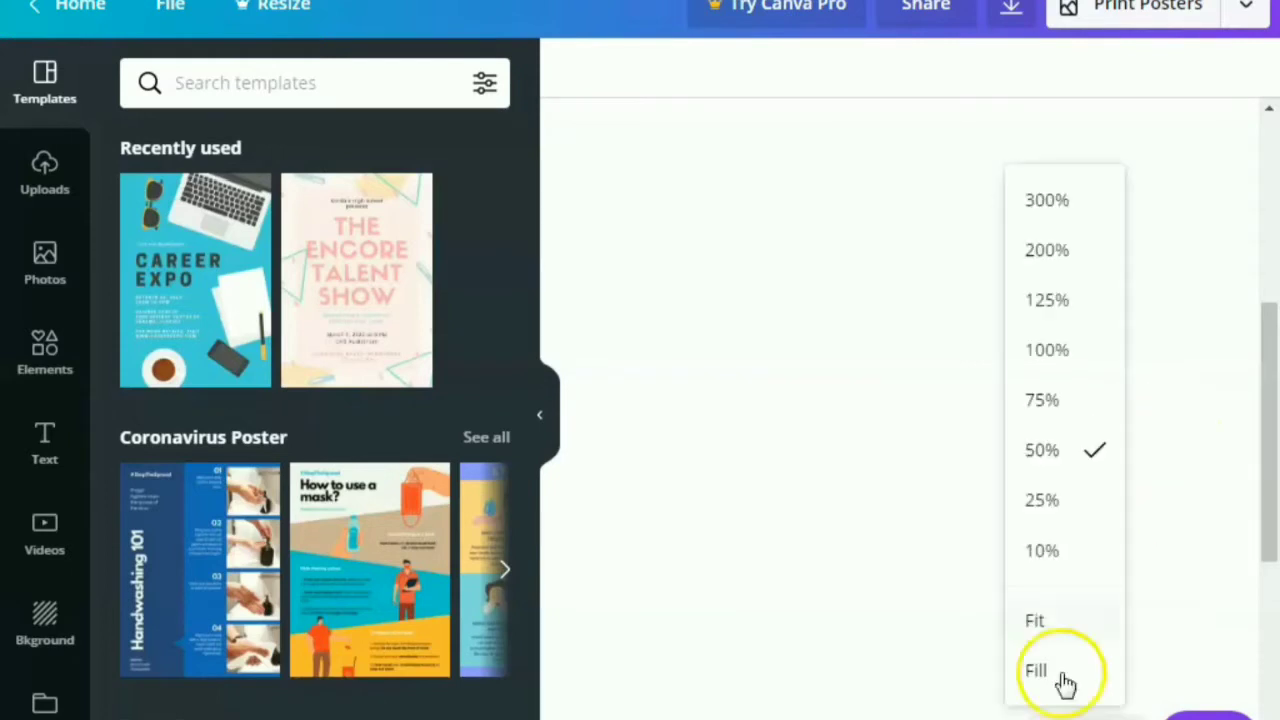
{"action": "left_click", "coordinate": [1037, 500]}
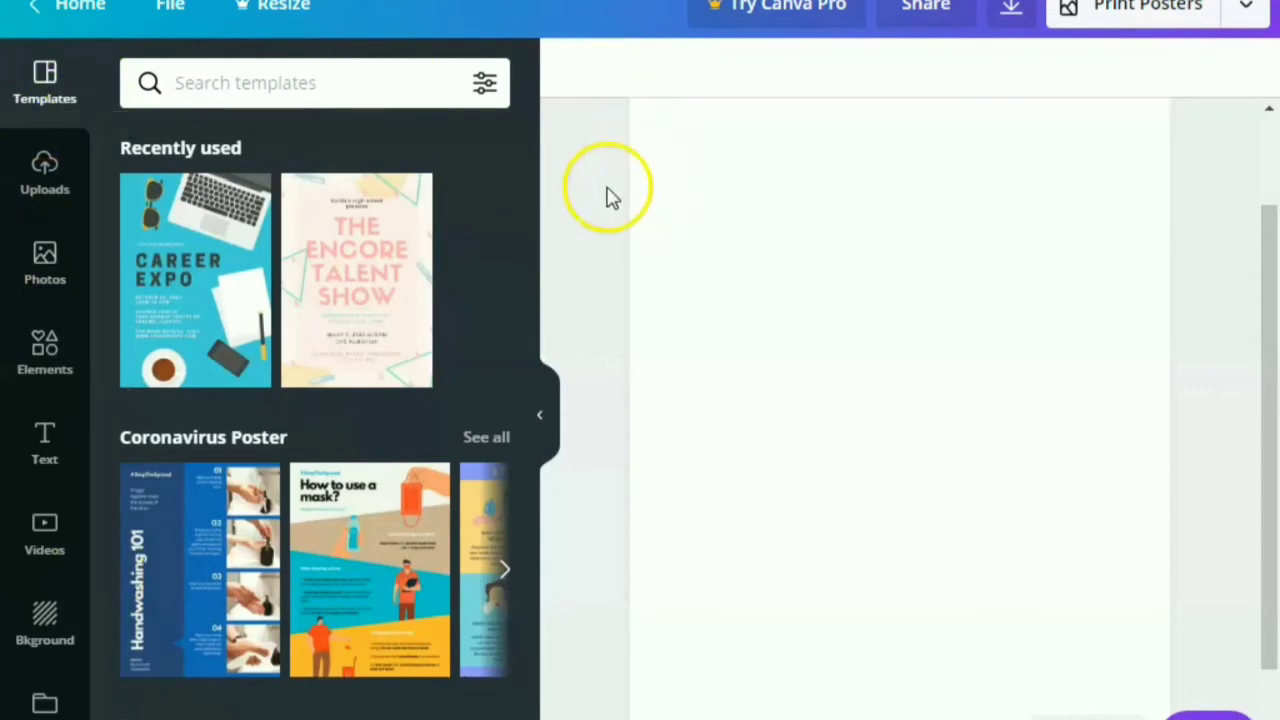
Step: Scroll the Templates panel past the Coronavirus Poster carousel down to Concert and Movie Poster
{"action": "scroll", "coordinate": [465, 330], "scroll_direction": "down", "scroll_amount": 3}
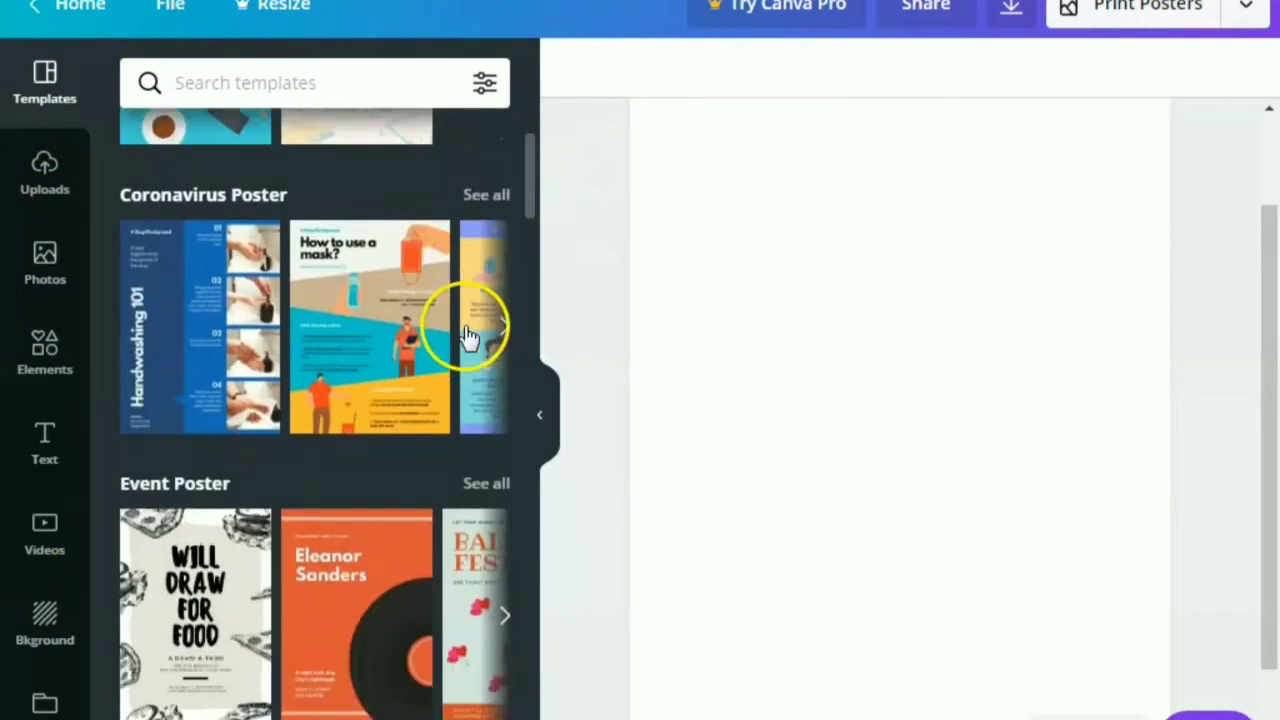
{"action": "scroll", "coordinate": [466, 440], "scroll_direction": "down", "scroll_amount": 3}
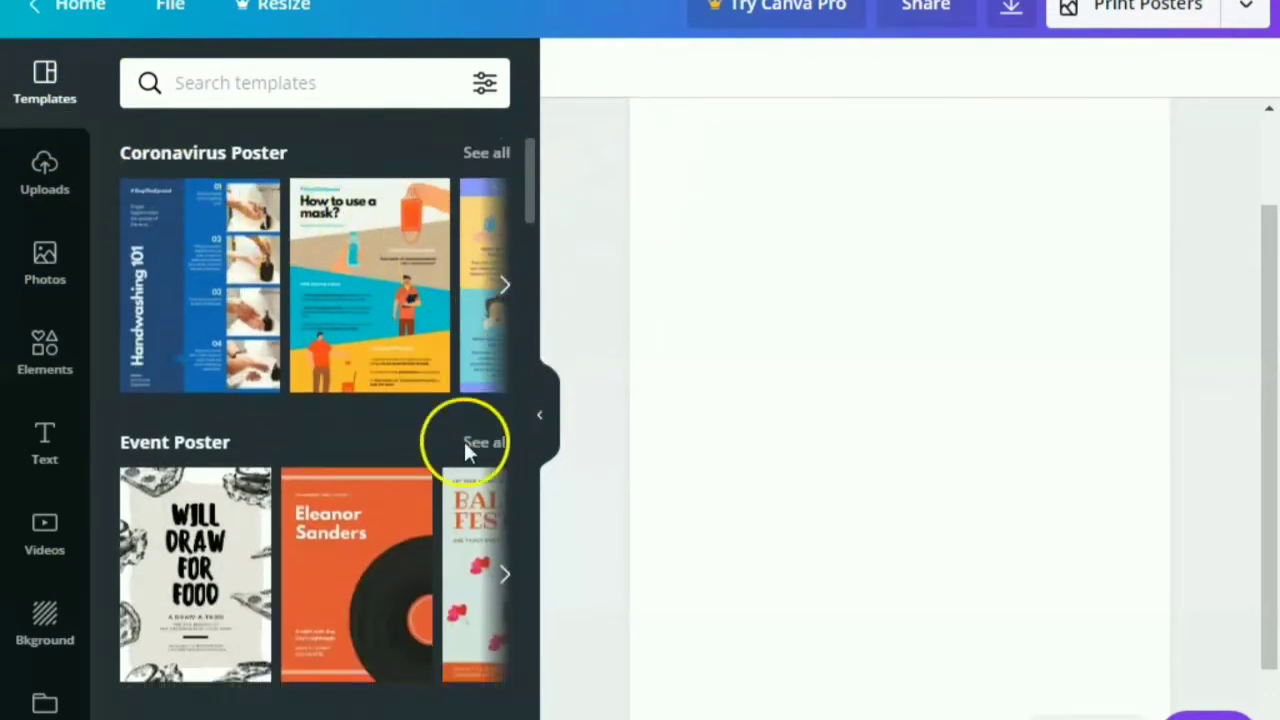
{"action": "scroll", "coordinate": [440, 285], "scroll_direction": "up", "scroll_amount": 3}
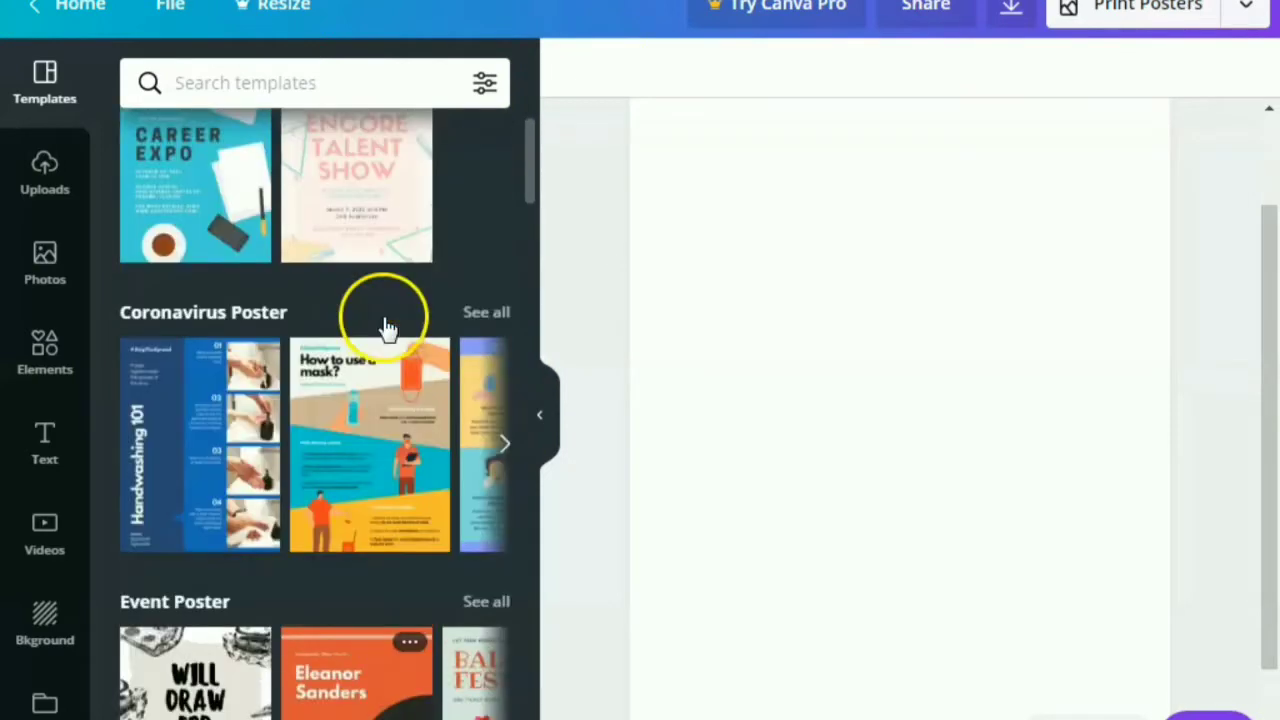
{"action": "left_click", "coordinate": [504, 443]}
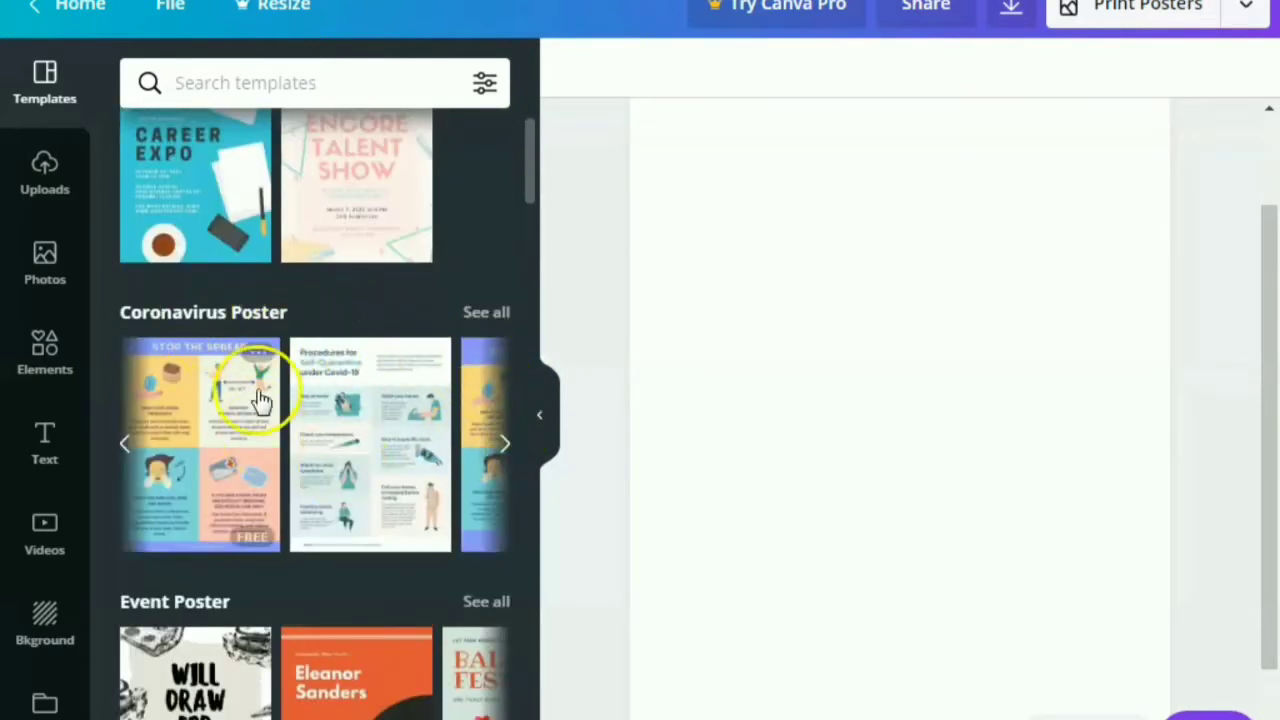
{"action": "scroll", "coordinate": [429, 510], "scroll_direction": "down", "scroll_amount": 3}
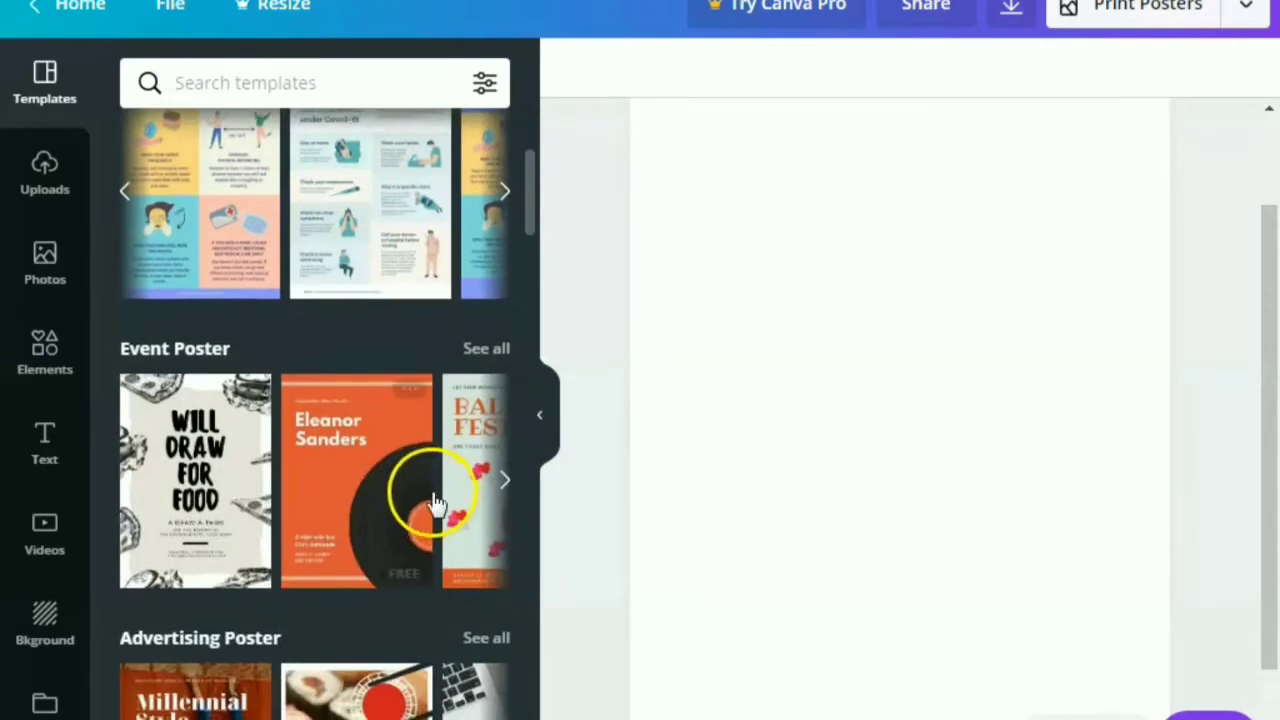
{"action": "scroll", "coordinate": [433, 502], "scroll_direction": "down", "scroll_amount": 2}
{"action": "scroll", "coordinate": [431, 489], "scroll_direction": "down", "scroll_amount": 5}
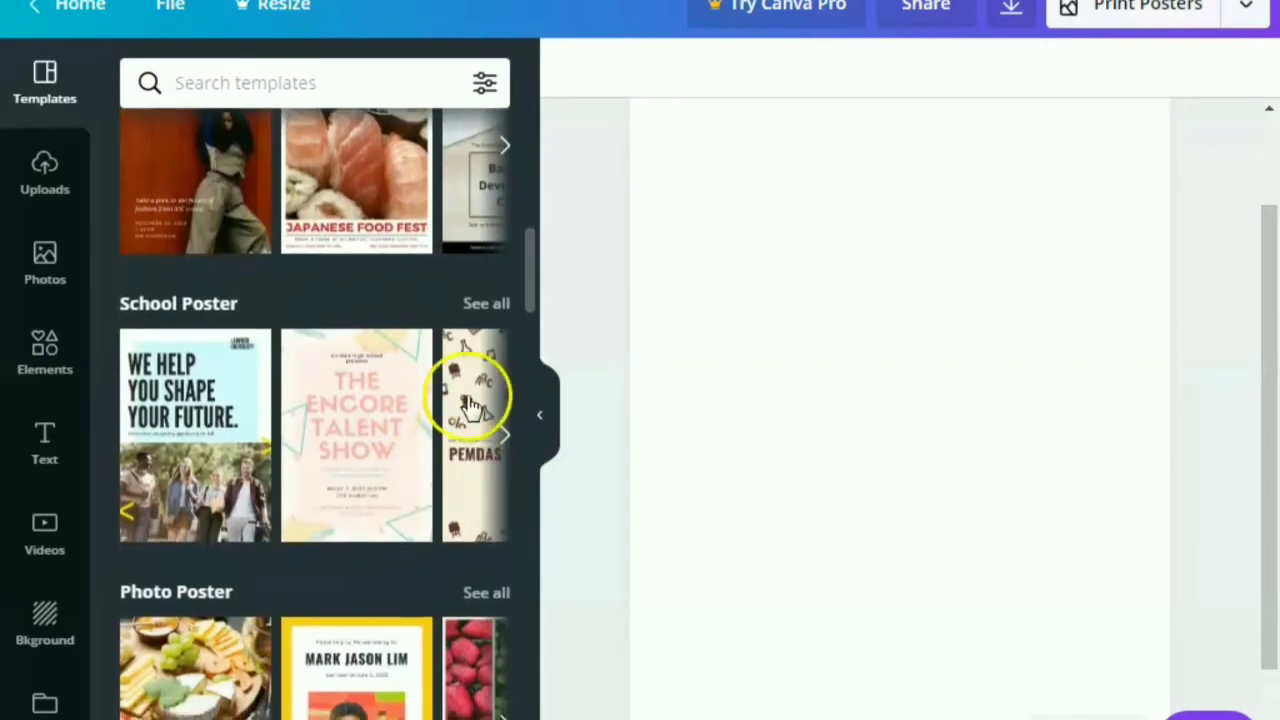
{"action": "scroll", "coordinate": [440, 380], "scroll_direction": "up", "scroll_amount": 3}
{"action": "scroll", "coordinate": [150, 340], "scroll_direction": "down", "scroll_amount": 2}
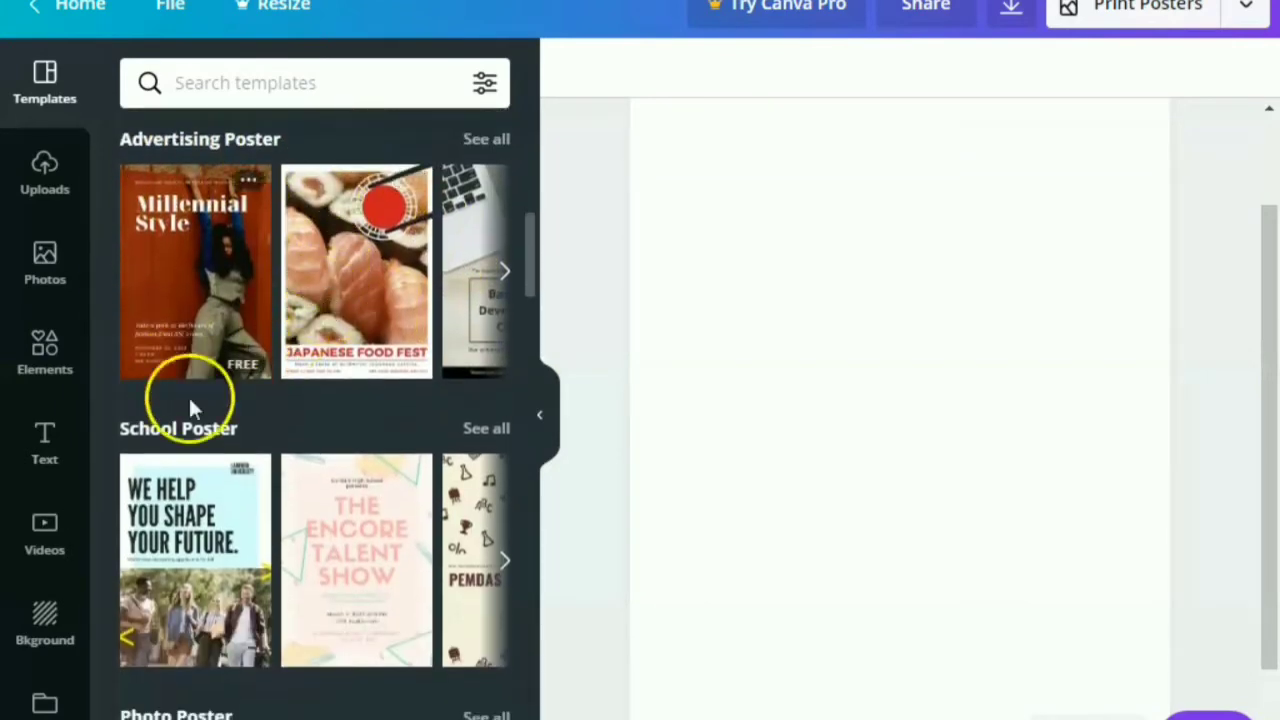
{"action": "scroll", "coordinate": [243, 449], "scroll_direction": "down", "scroll_amount": 5}
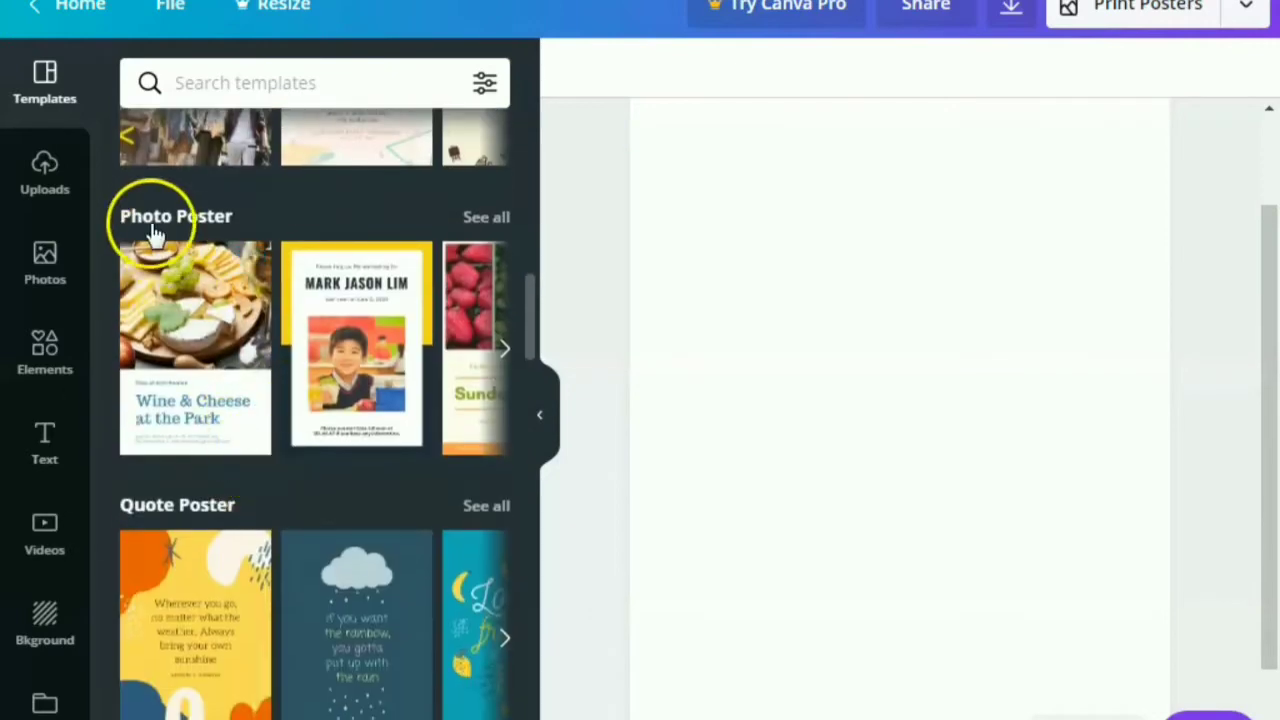
{"action": "scroll", "coordinate": [220, 337], "scroll_direction": "down", "scroll_amount": 1}
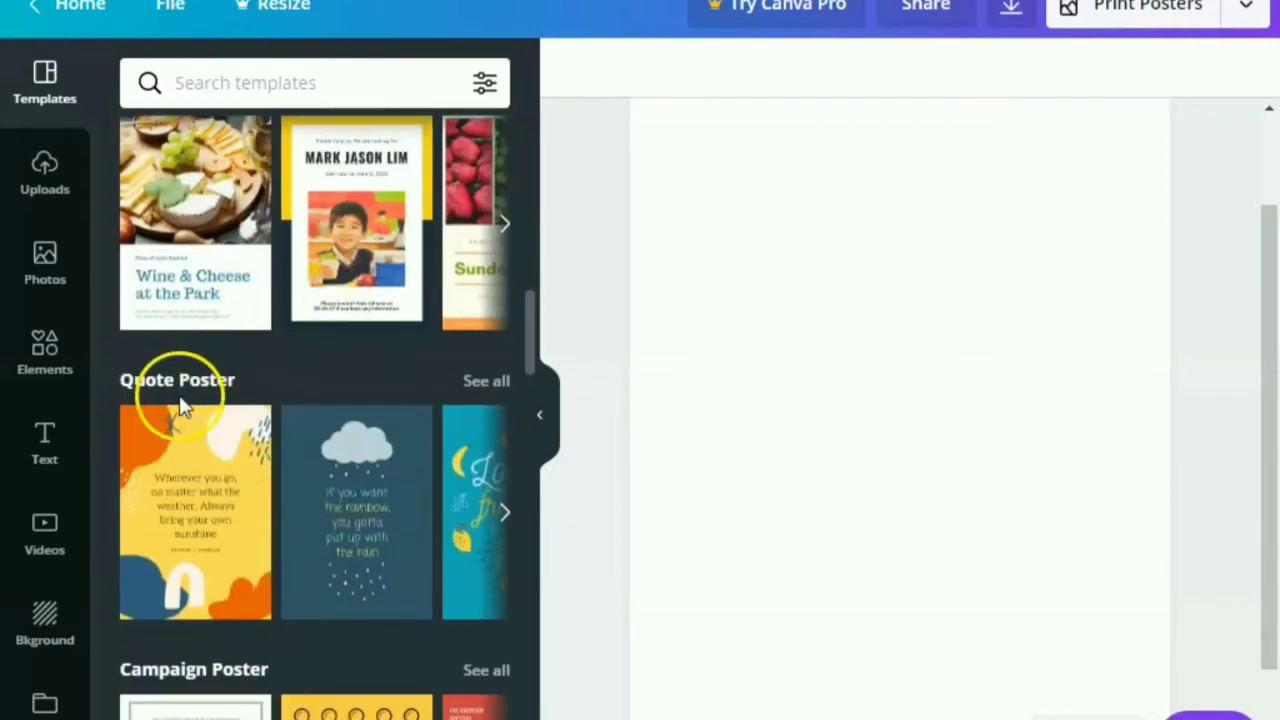
{"action": "scroll", "coordinate": [183, 418], "scroll_direction": "down", "scroll_amount": 1}
{"action": "scroll", "coordinate": [183, 418], "scroll_direction": "down", "scroll_amount": 2}
{"action": "scroll", "coordinate": [243, 323], "scroll_direction": "down", "scroll_amount": 2}
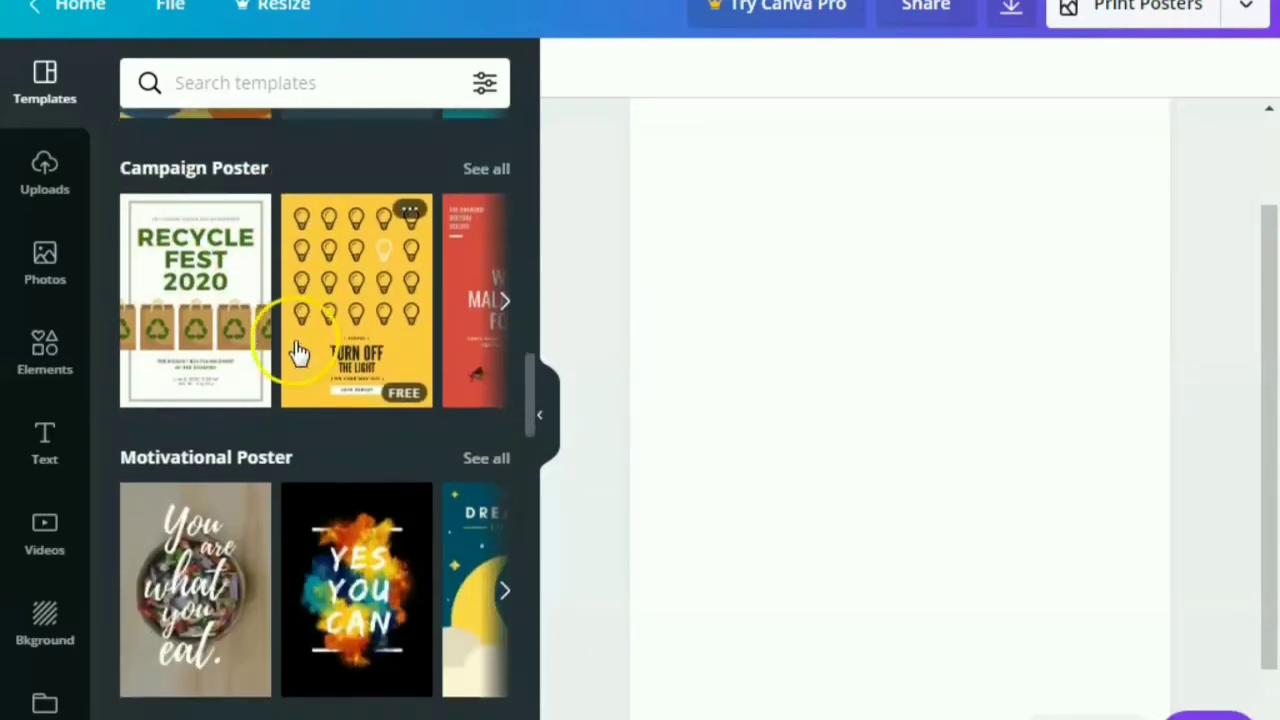
{"action": "scroll", "coordinate": [305, 370], "scroll_direction": "down", "scroll_amount": 1}
{"action": "scroll", "coordinate": [425, 423], "scroll_direction": "down", "scroll_amount": 8}
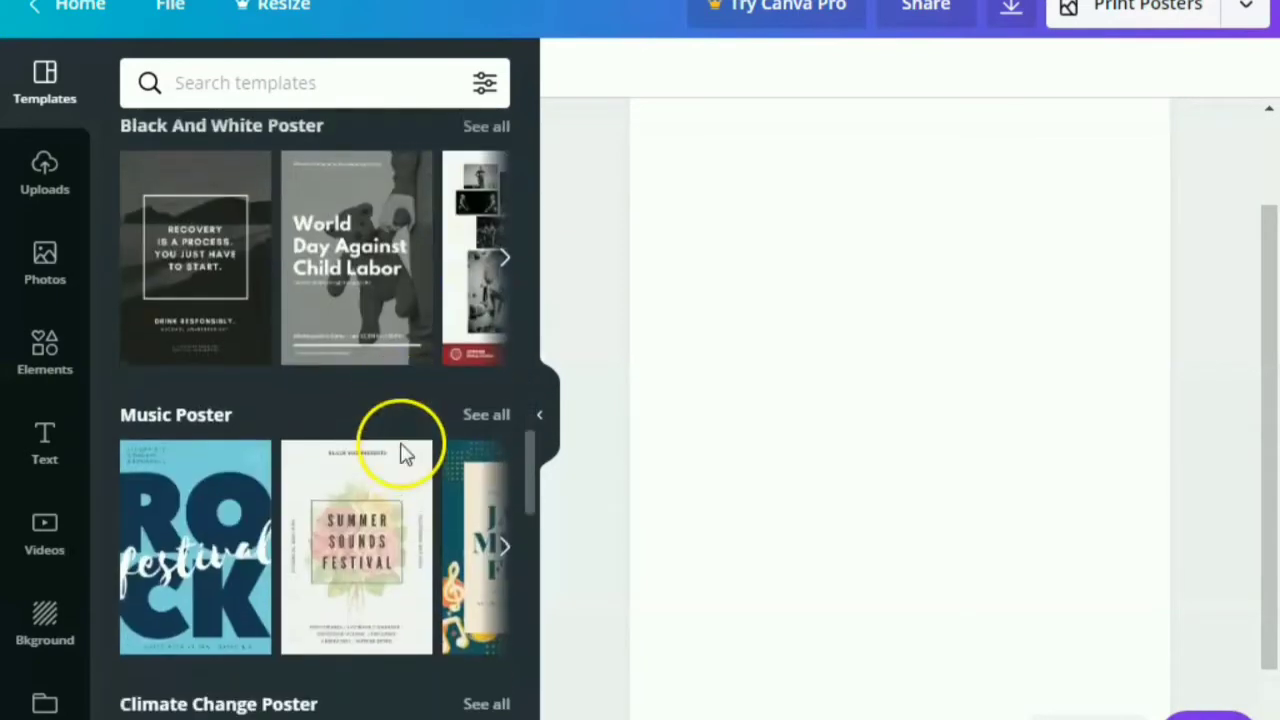
{"action": "scroll", "coordinate": [396, 405], "scroll_direction": "down", "scroll_amount": 1}
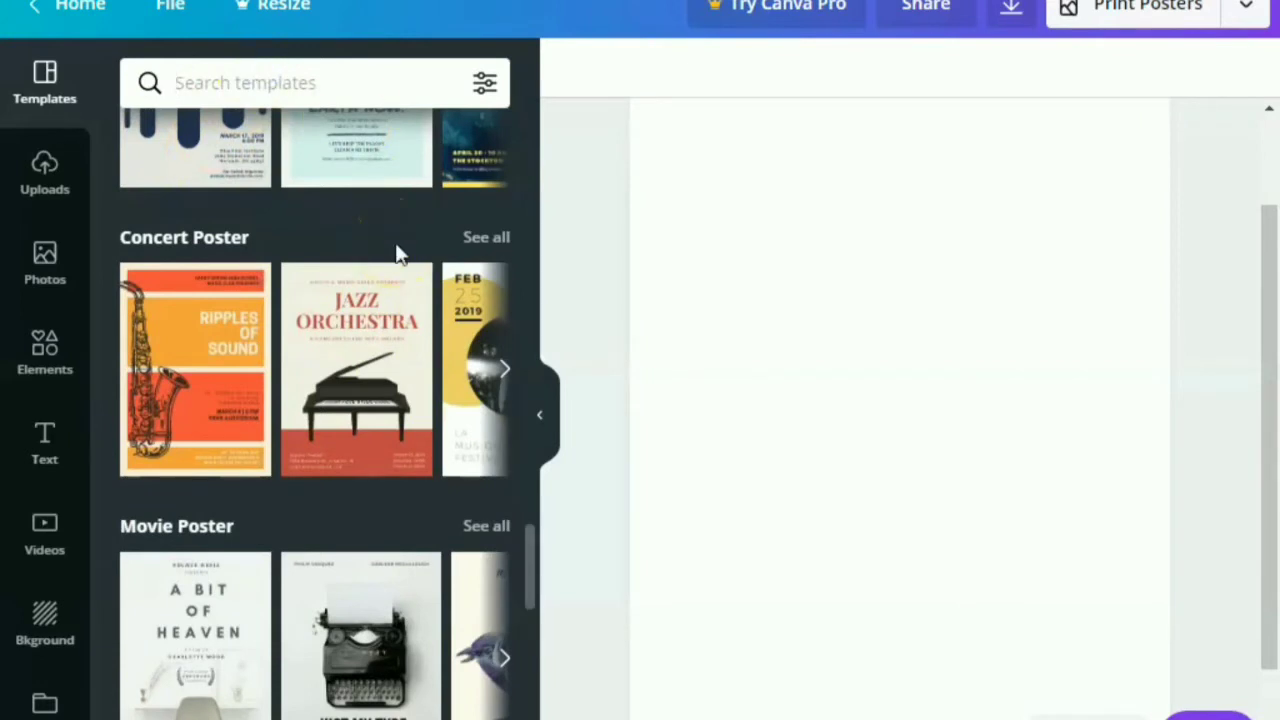
Step: Search templates for 'canva', apply The Encore Talent Show template, and collapse the template panel
{"action": "type", "text": "canva"}
{"action": "key", "text": "Return"}
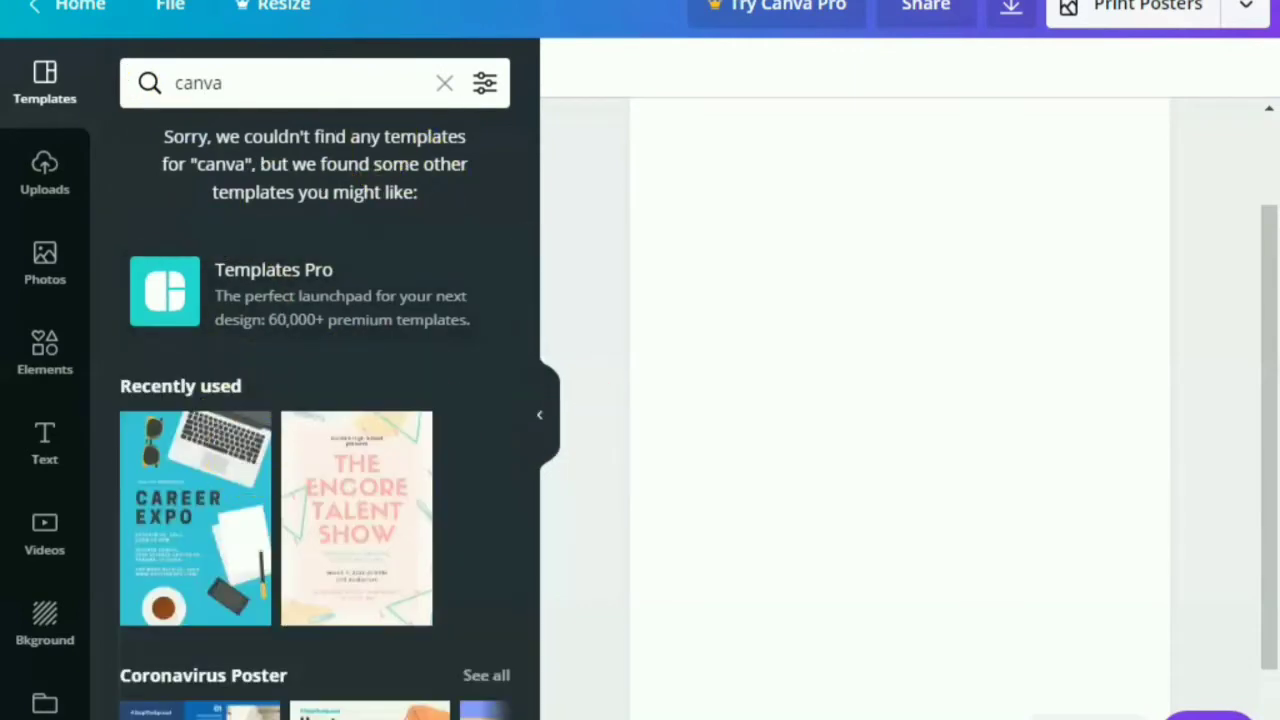
{"action": "scroll", "coordinate": [309, 351], "scroll_direction": "down", "scroll_amount": 4}
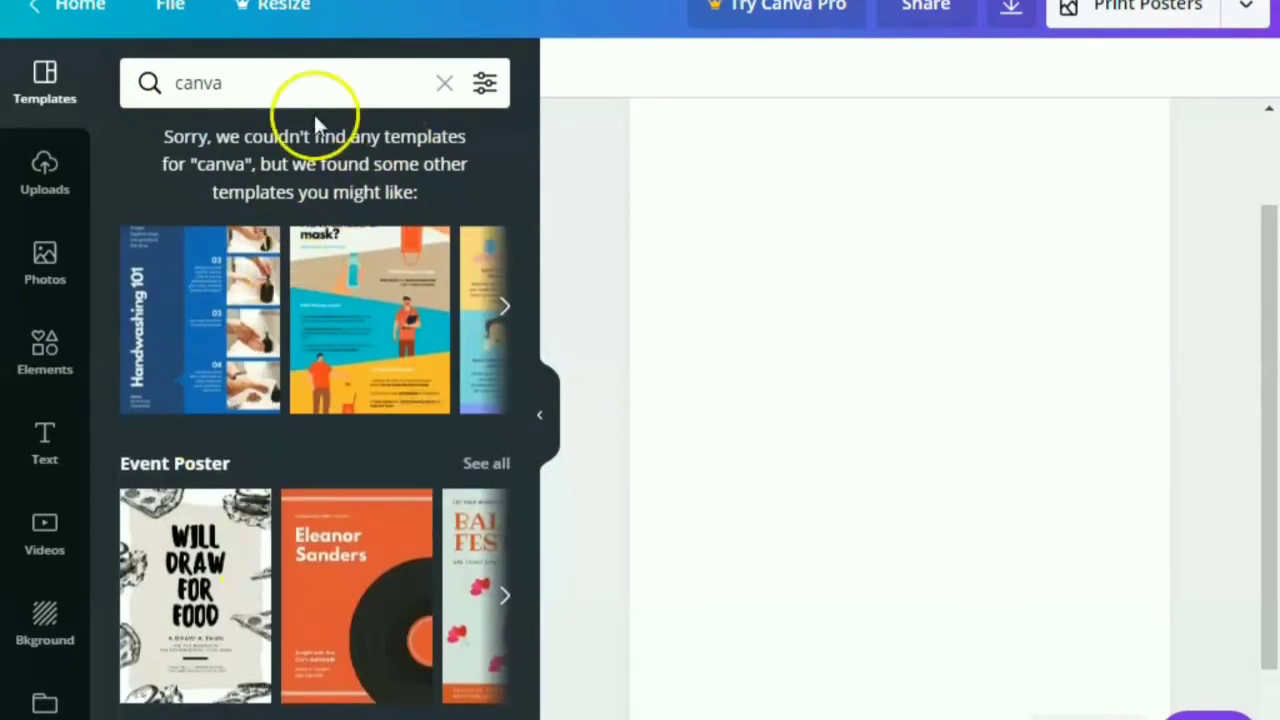
{"action": "scroll", "coordinate": [340, 380], "scroll_direction": "up", "scroll_amount": 4}
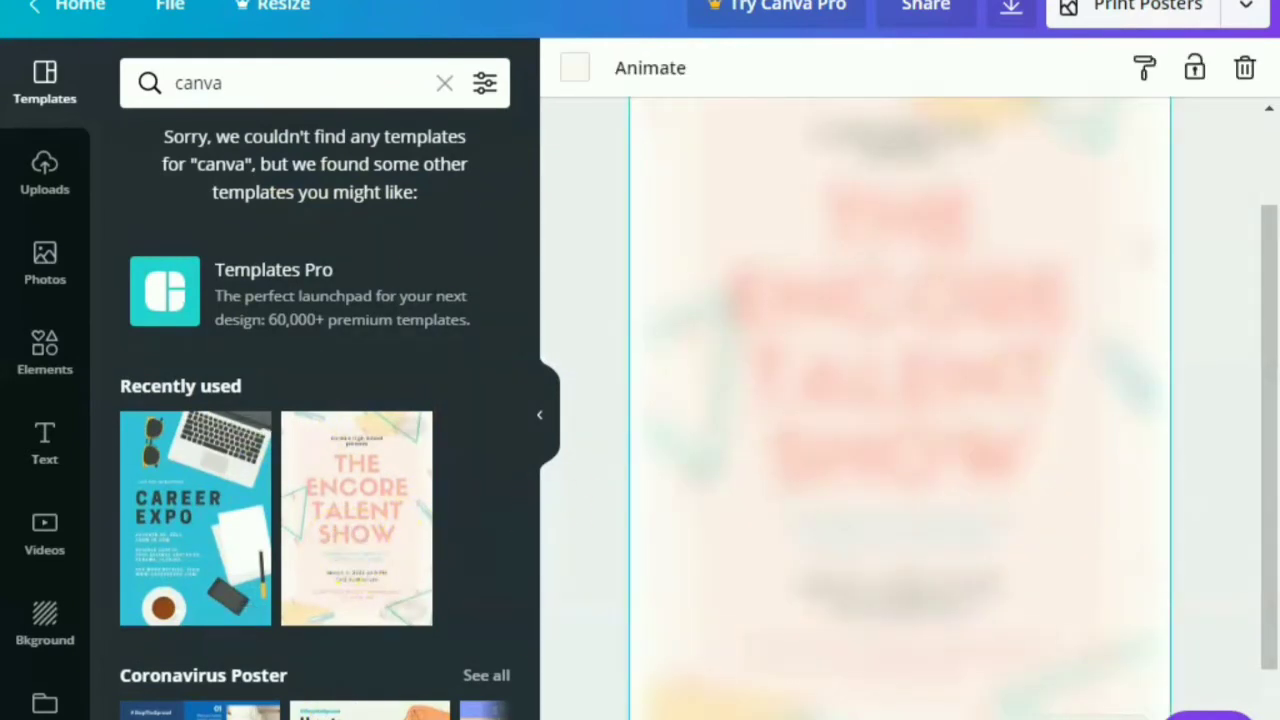
{"action": "scroll", "coordinate": [1270, 425], "scroll_direction": "up", "scroll_amount": 2}
{"action": "left_click", "coordinate": [551, 143]}
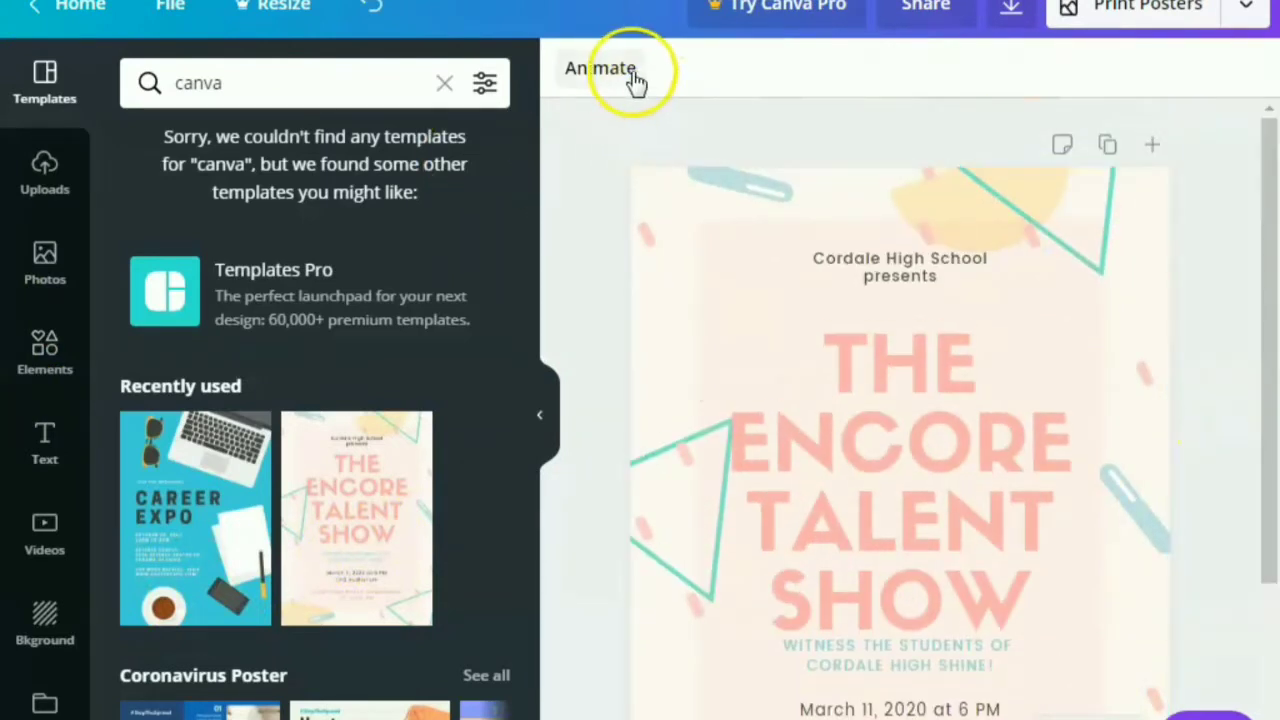
{"action": "left_click", "coordinate": [541, 438]}
{"action": "scroll", "coordinate": [886, 409], "scroll_direction": "down", "scroll_amount": 2}
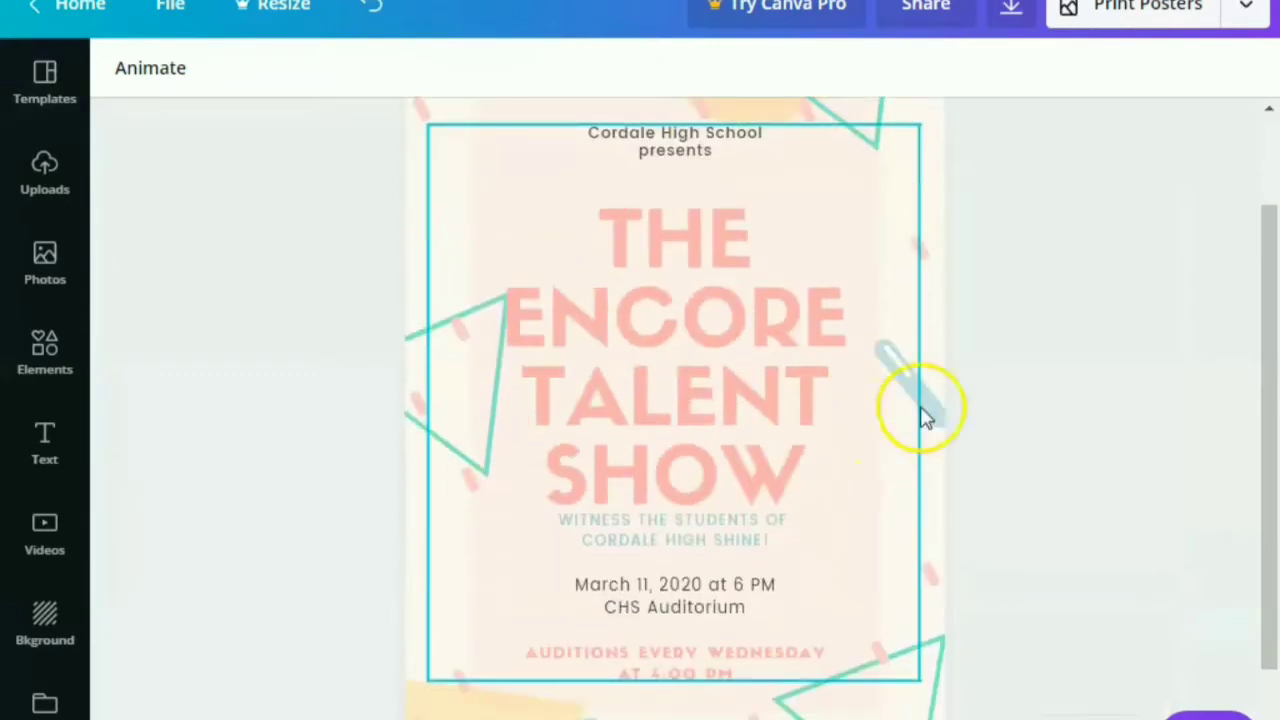
Step: Preview the Block, Fade and Pan animations, then apply Rise to the poster page
{"action": "left_click", "coordinate": [150, 70]}
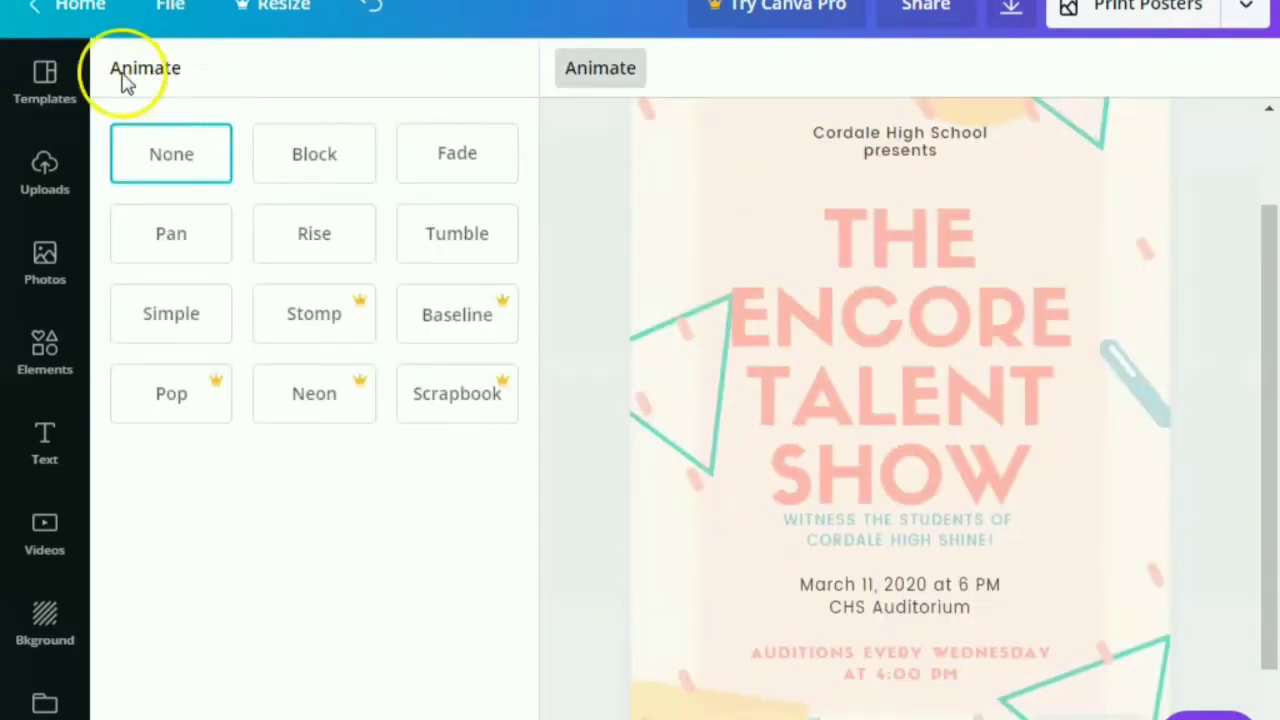
{"action": "left_click", "coordinate": [314, 175]}
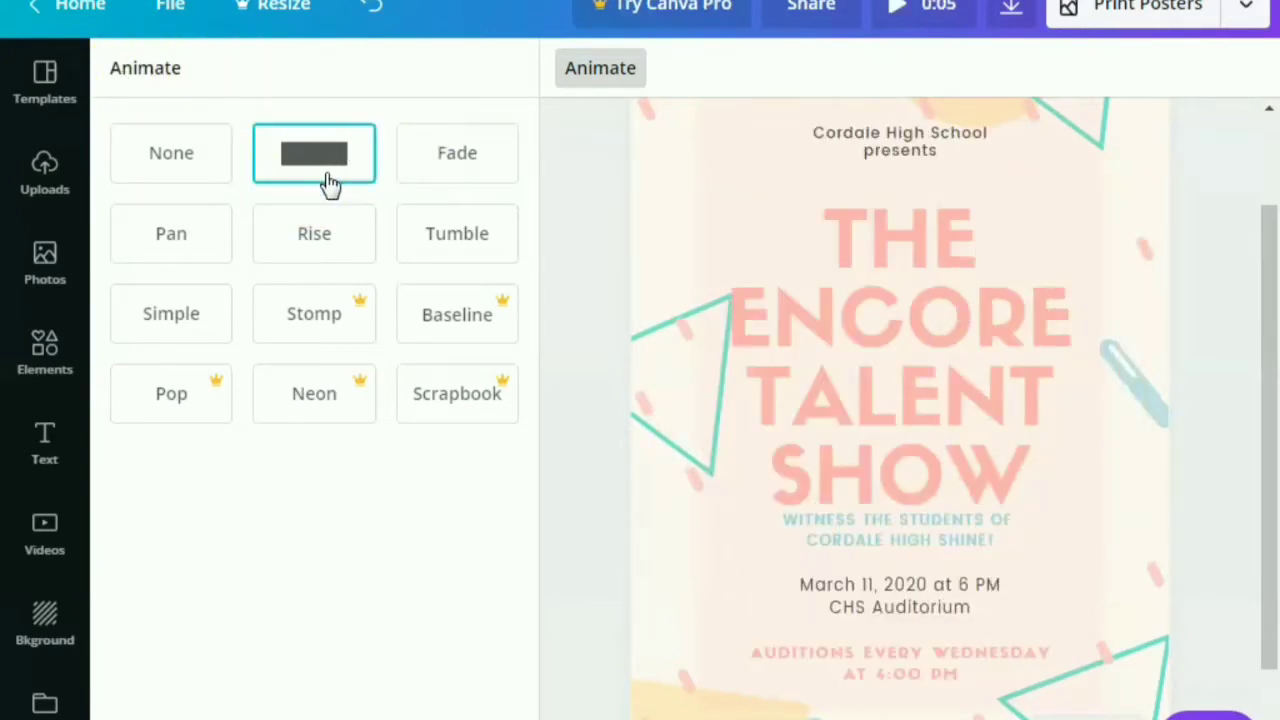
{"action": "left_click", "coordinate": [467, 167]}
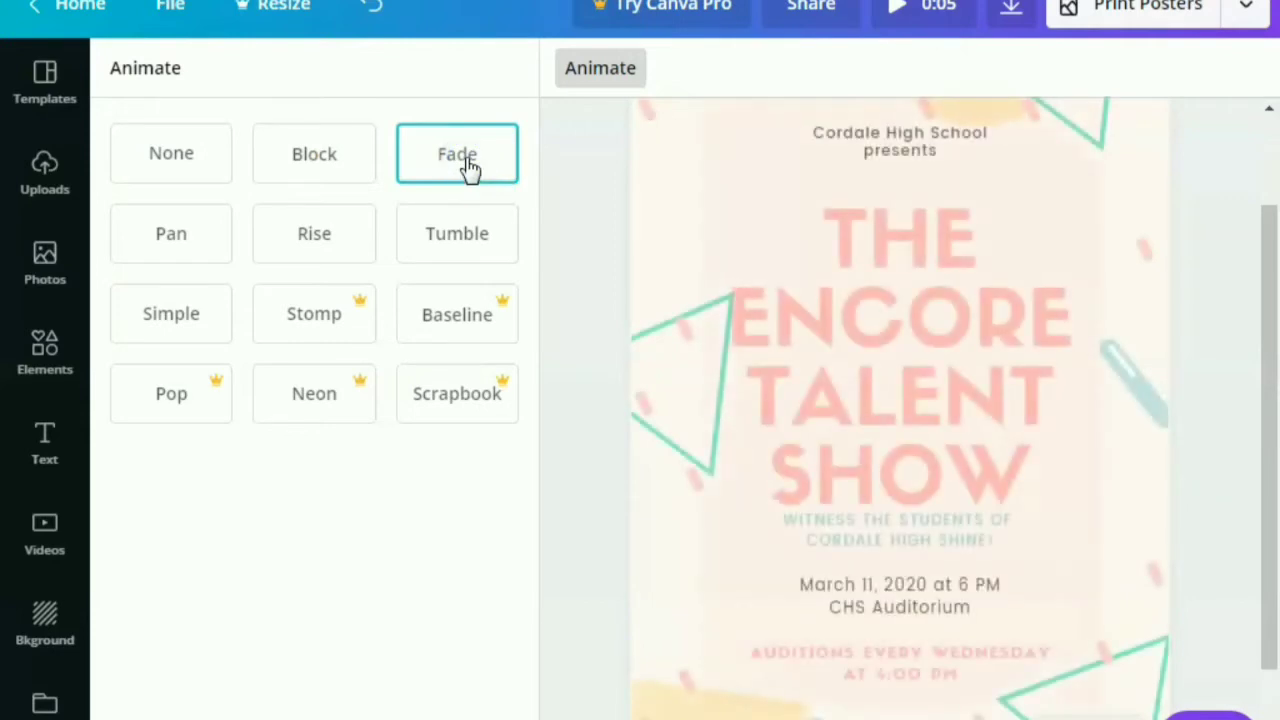
{"action": "left_click", "coordinate": [200, 245]}
{"action": "left_click", "coordinate": [297, 240]}
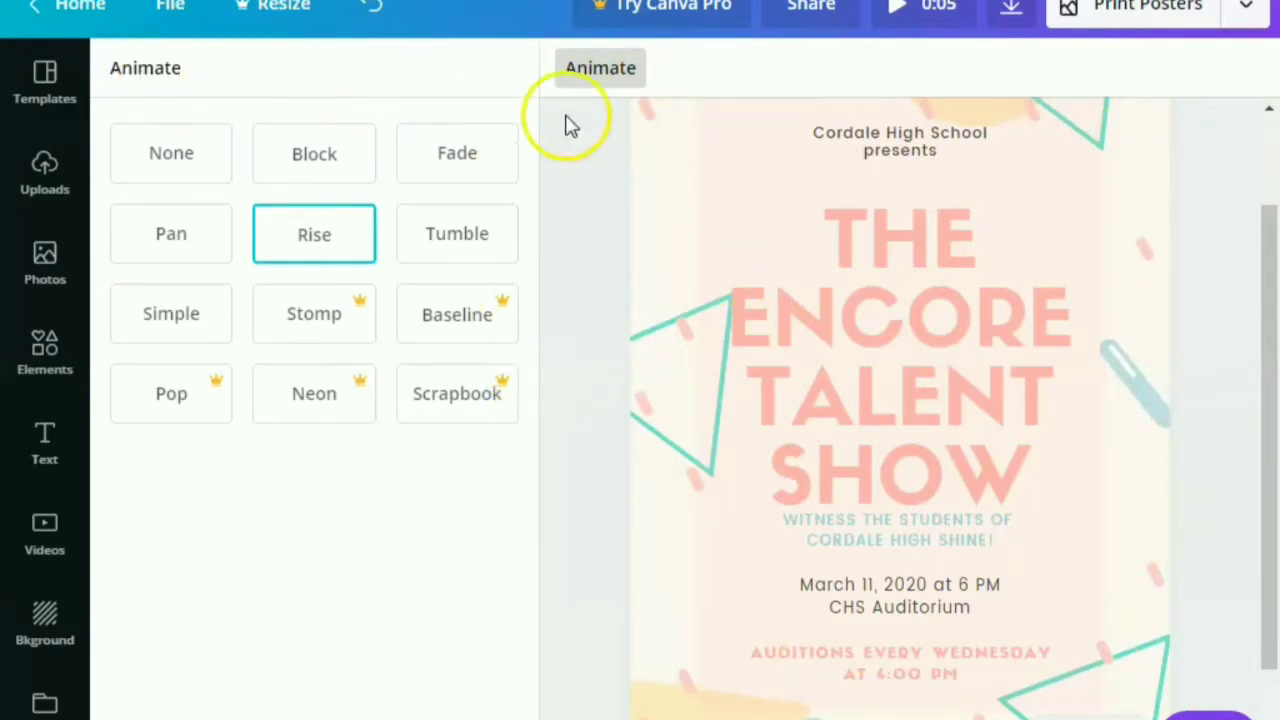
Step: Ungroup THE ENCORE TALENT SHOW headline from the school name, keeping it in place, and select it
{"action": "left_click", "coordinate": [605, 85]}
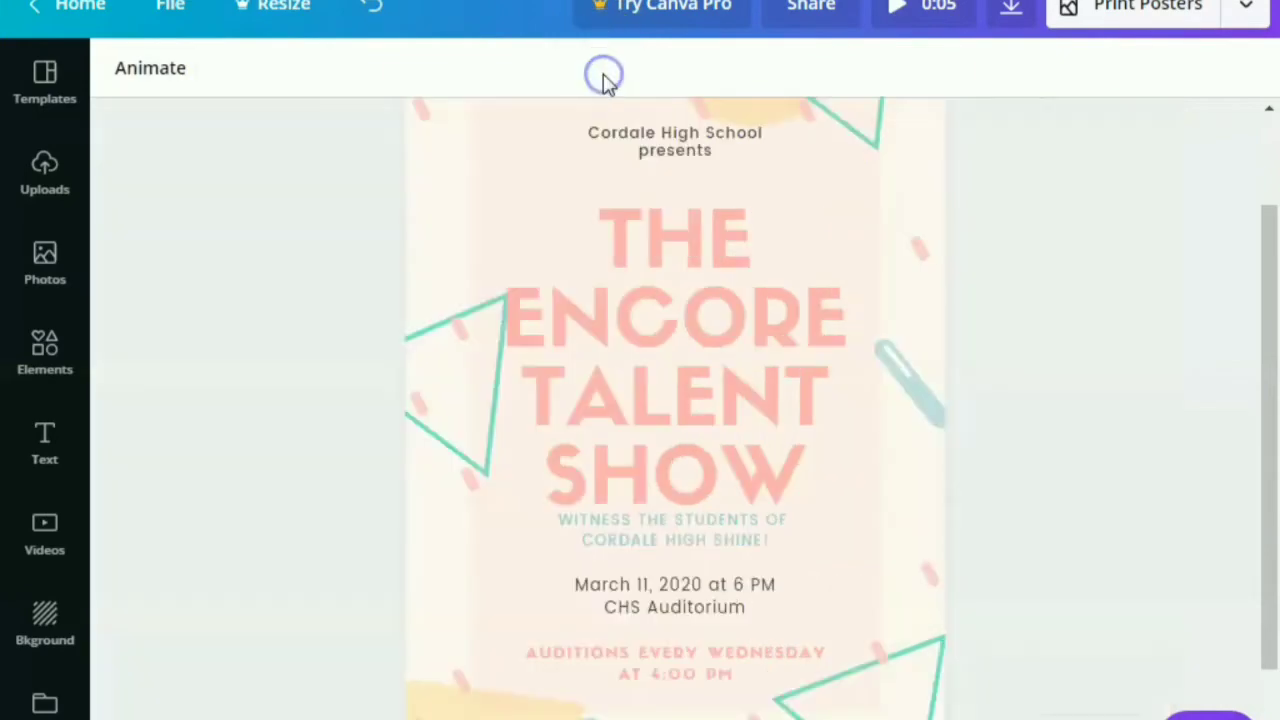
{"action": "left_click", "coordinate": [714, 392]}
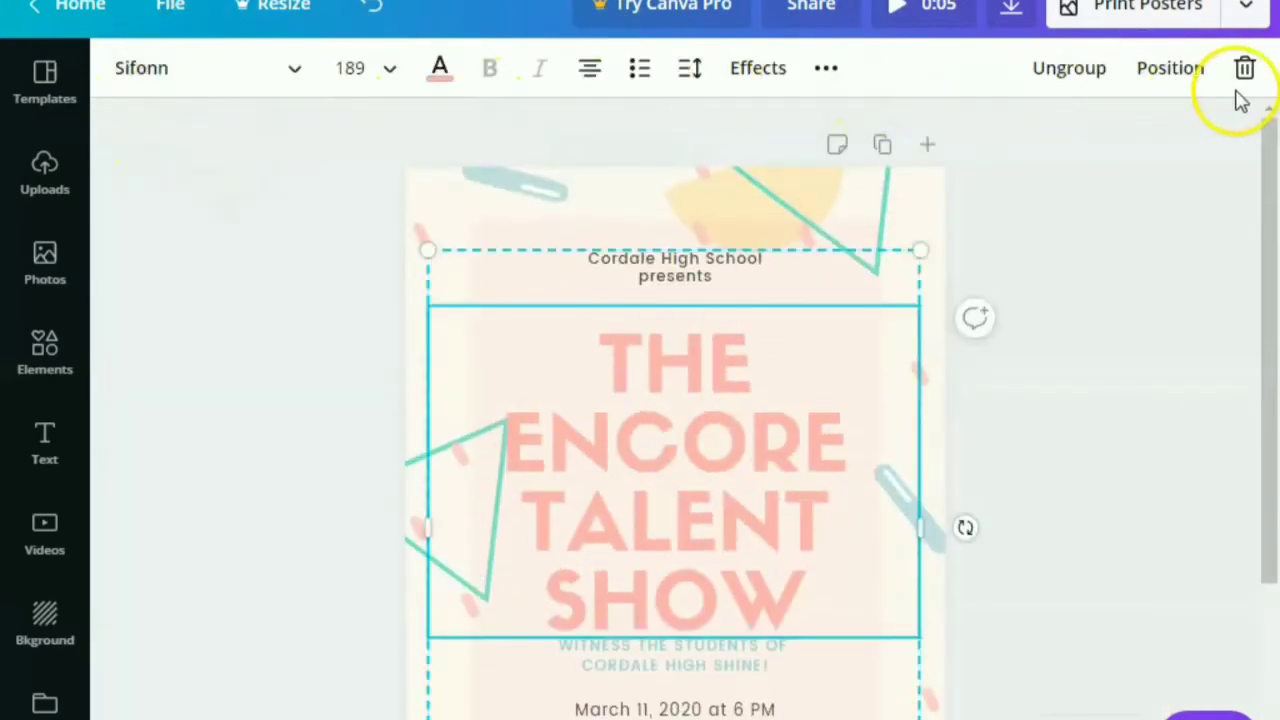
{"action": "left_click_drag", "start_coordinate": [777, 563], "coordinate": [772, 518]}
{"action": "left_click", "coordinate": [1070, 75]}
{"action": "left_click", "coordinate": [954, 429]}
{"action": "left_click_drag", "start_coordinate": [691, 463], "coordinate": [706, 393]}
{"action": "key", "text": "ctrl+z"}
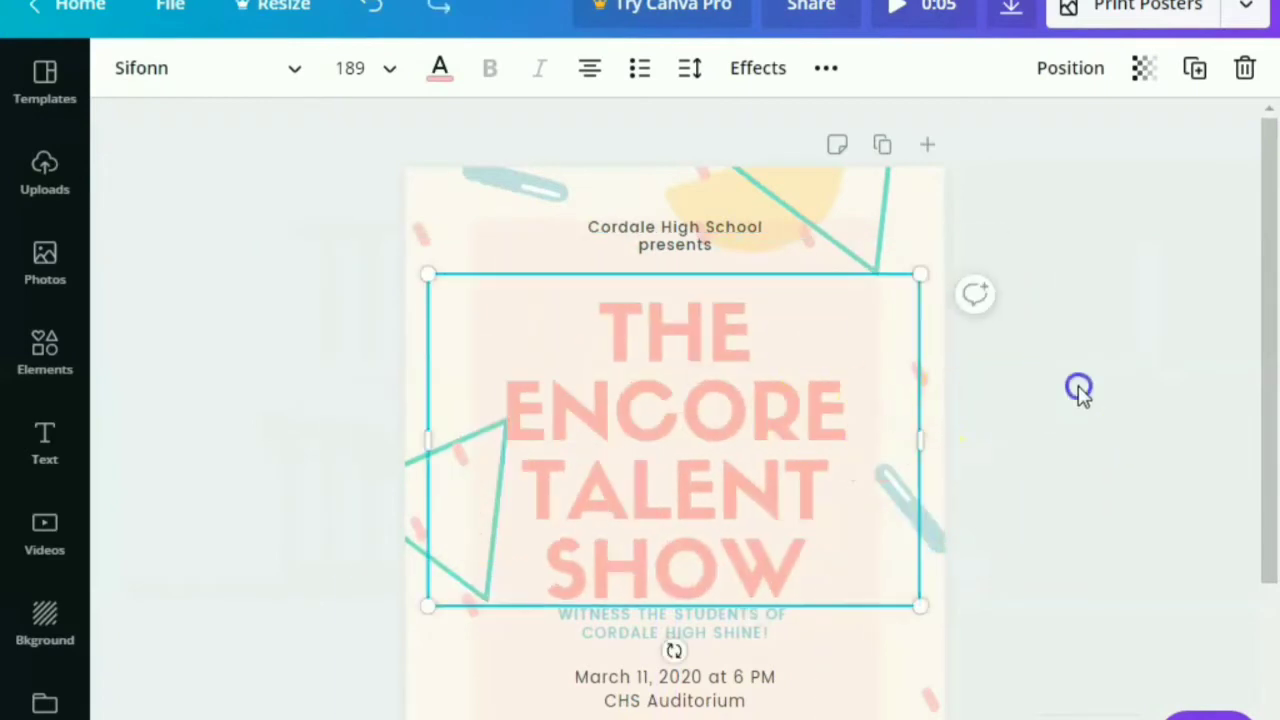
{"action": "left_click", "coordinate": [1075, 388]}
{"action": "left_click", "coordinate": [527, 297]}
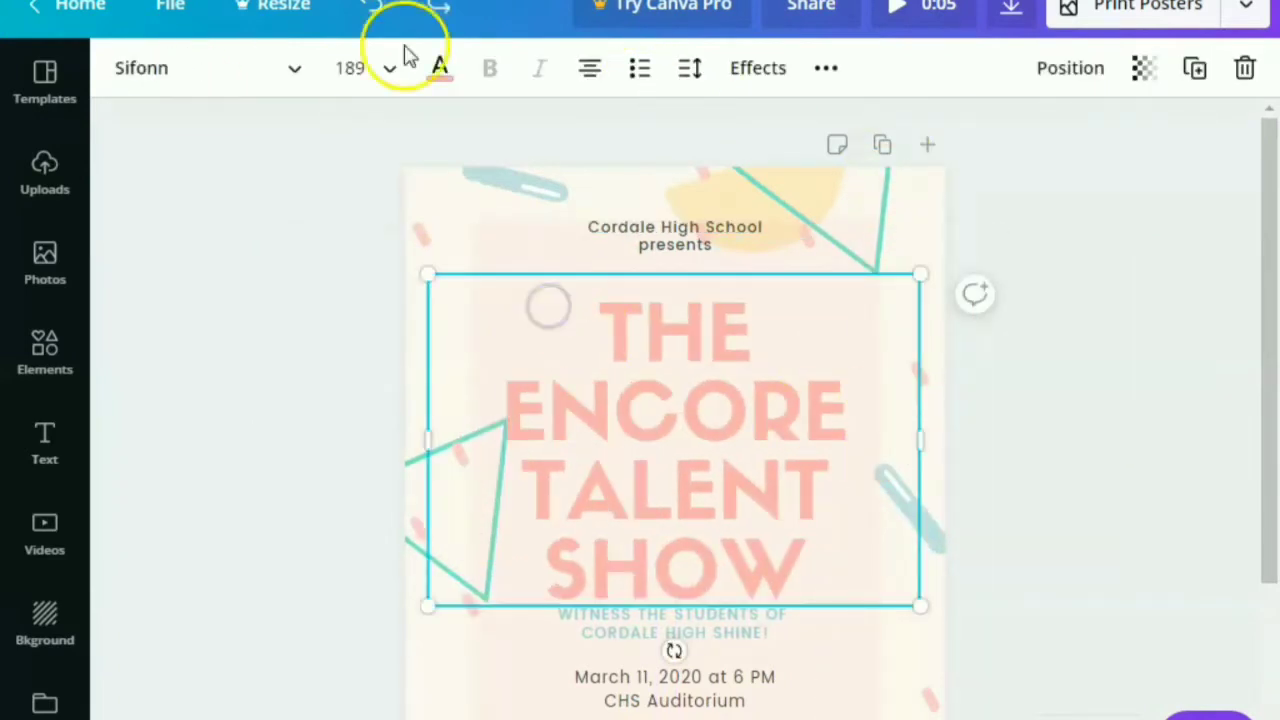
Step: Scroll through the font list for the selected headline
{"action": "left_click", "coordinate": [190, 78]}
{"action": "scroll", "coordinate": [312, 400], "scroll_direction": "down", "scroll_amount": 10}
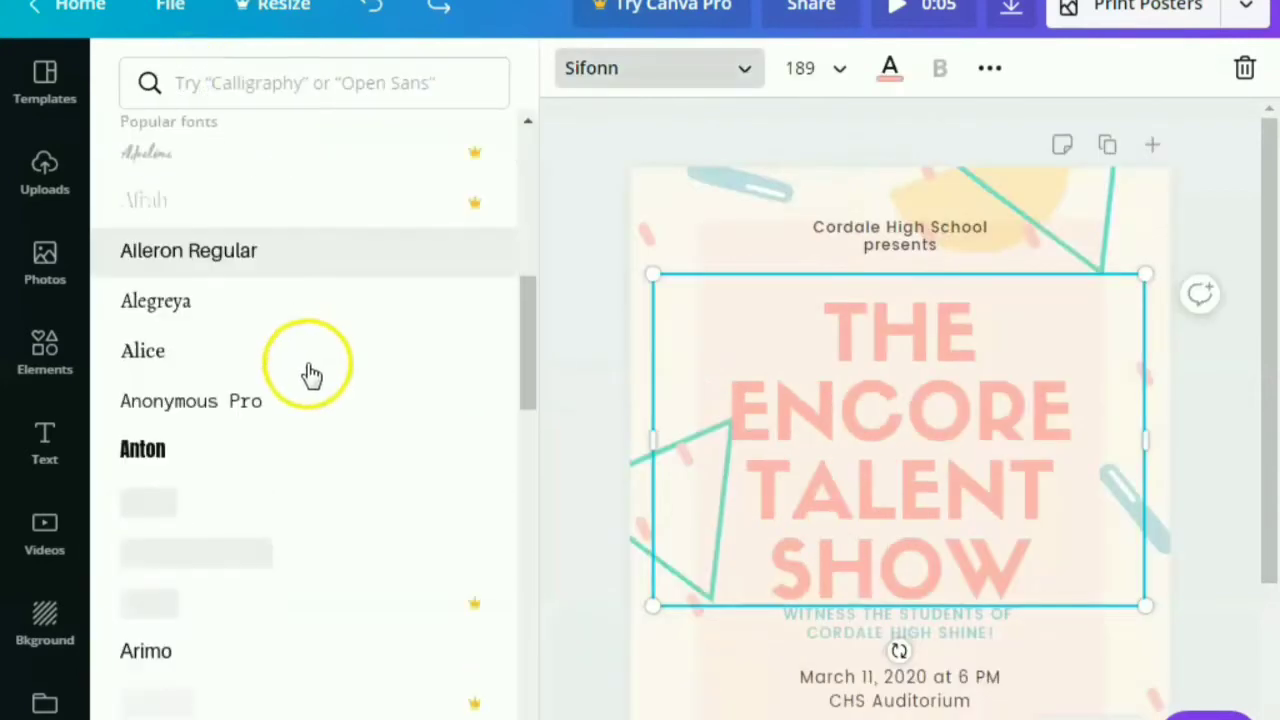
{"action": "scroll", "coordinate": [318, 505], "scroll_direction": "down", "scroll_amount": 15}
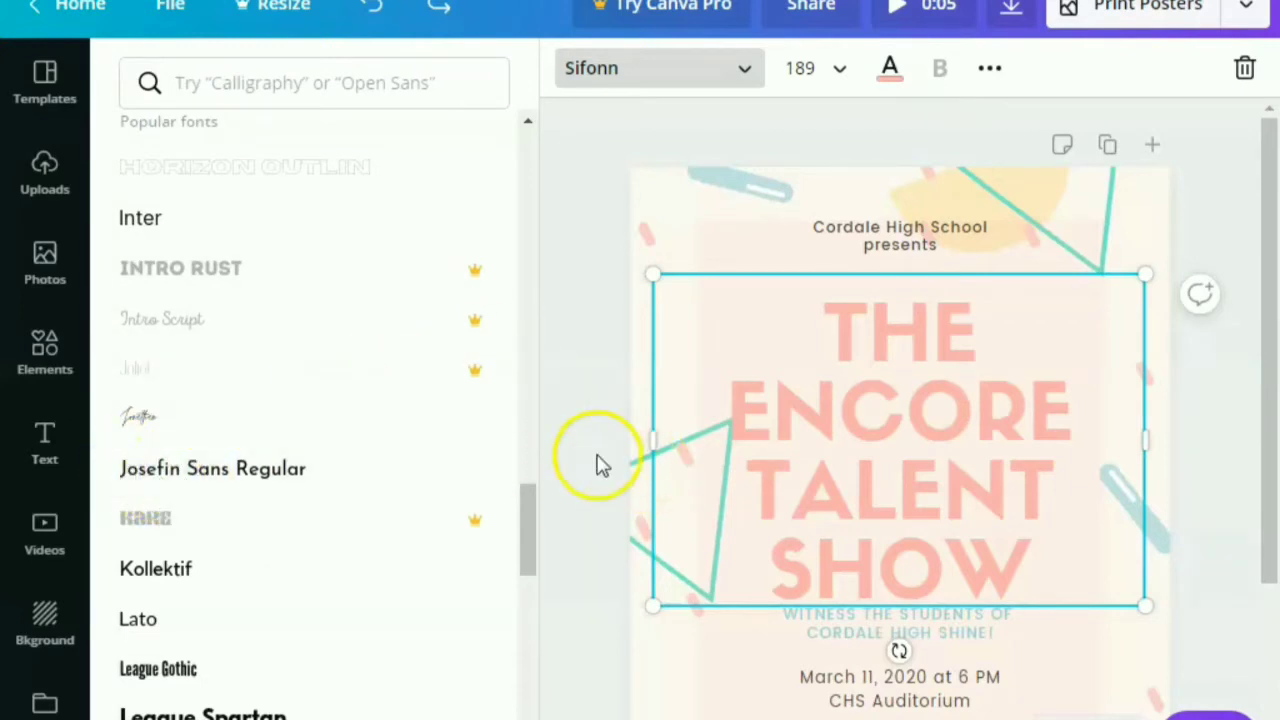
{"action": "scroll", "coordinate": [410, 335], "scroll_direction": "up", "scroll_amount": 15}
{"action": "scroll", "coordinate": [403, 323], "scroll_direction": "up", "scroll_amount": 5}
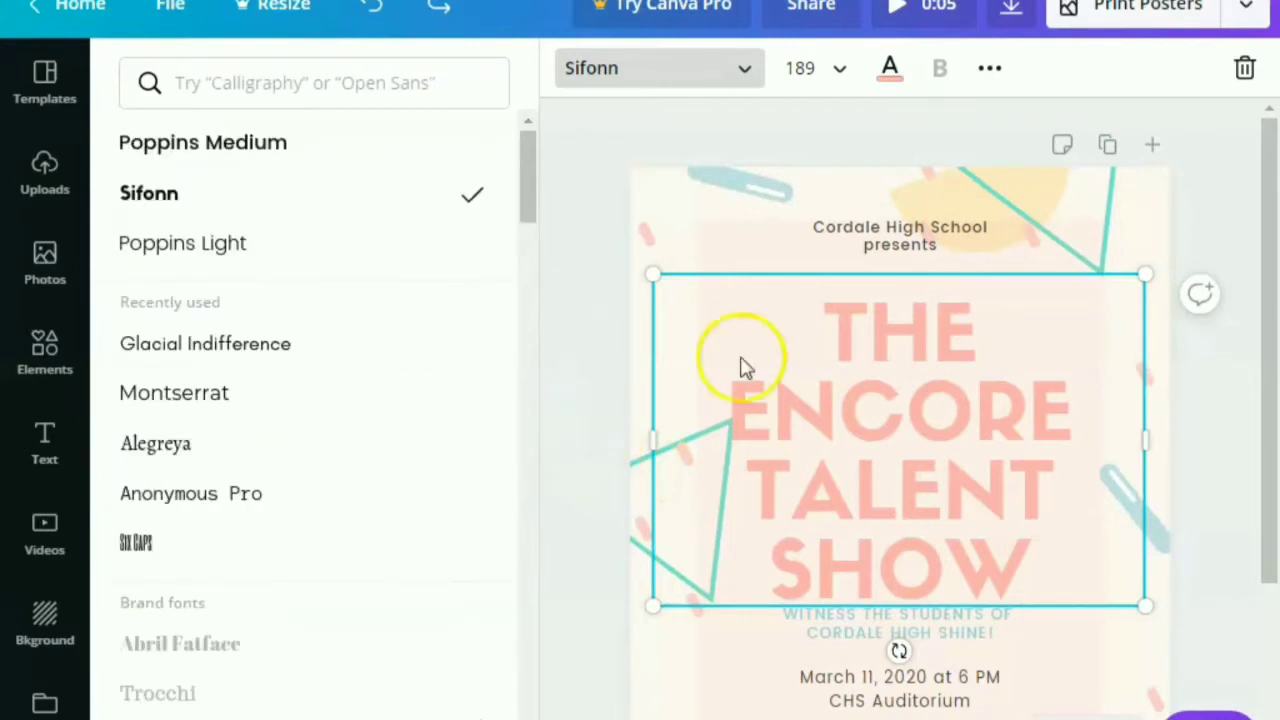
Step: Replace the title text with 'CANVA TUTORIAL', correcting the typos
{"action": "double_click", "coordinate": [866, 480]}
{"action": "key", "text": "ctrl+a"}
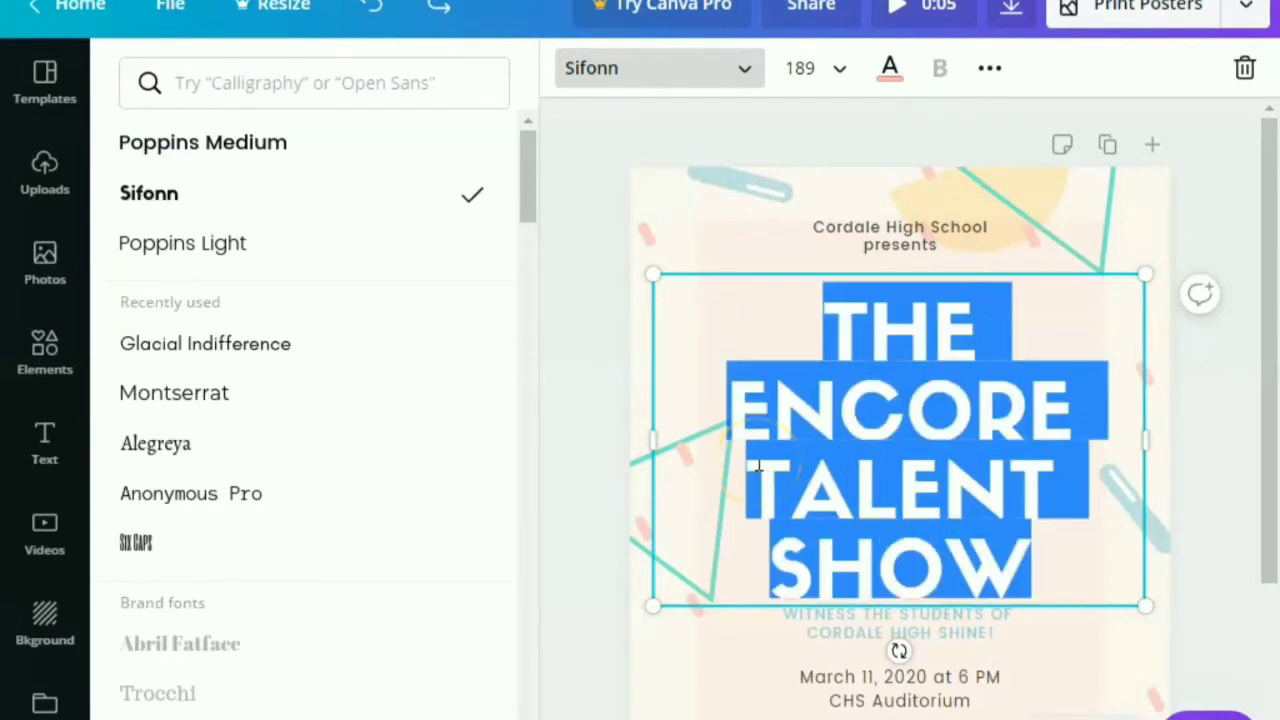
{"action": "type", "text": "CANVA"}
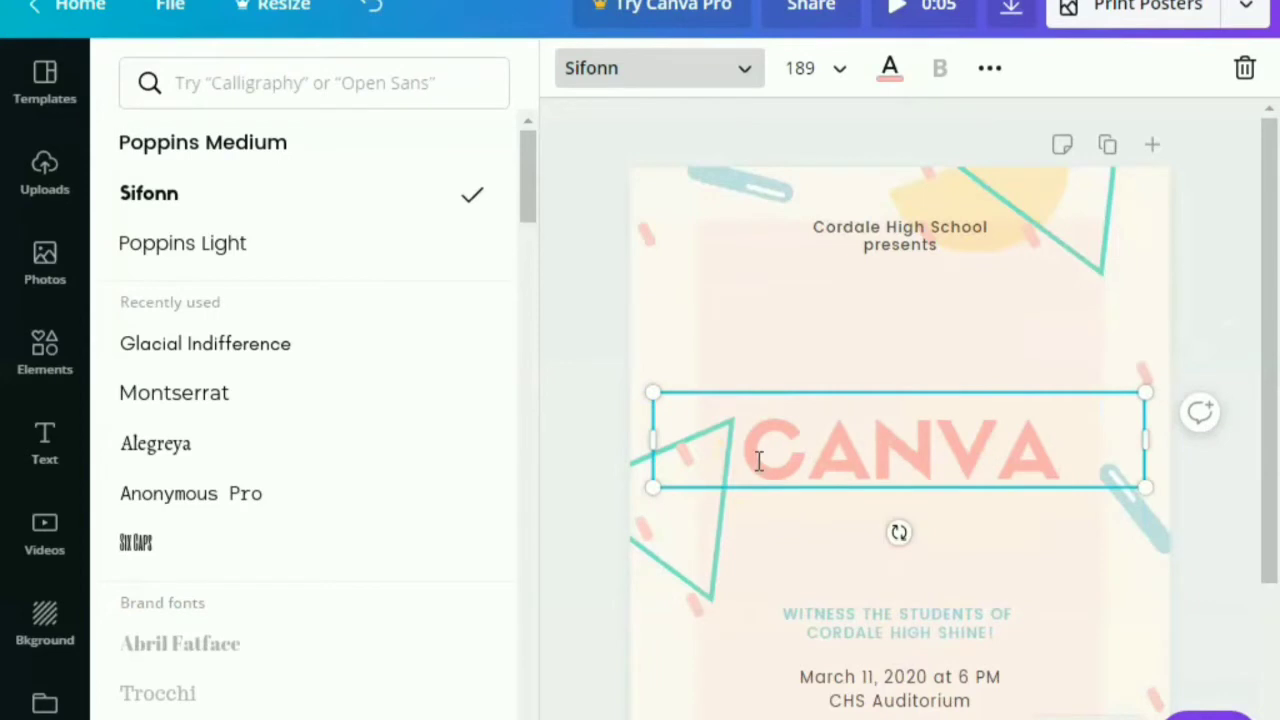
{"action": "type", "text": " TOTU"}
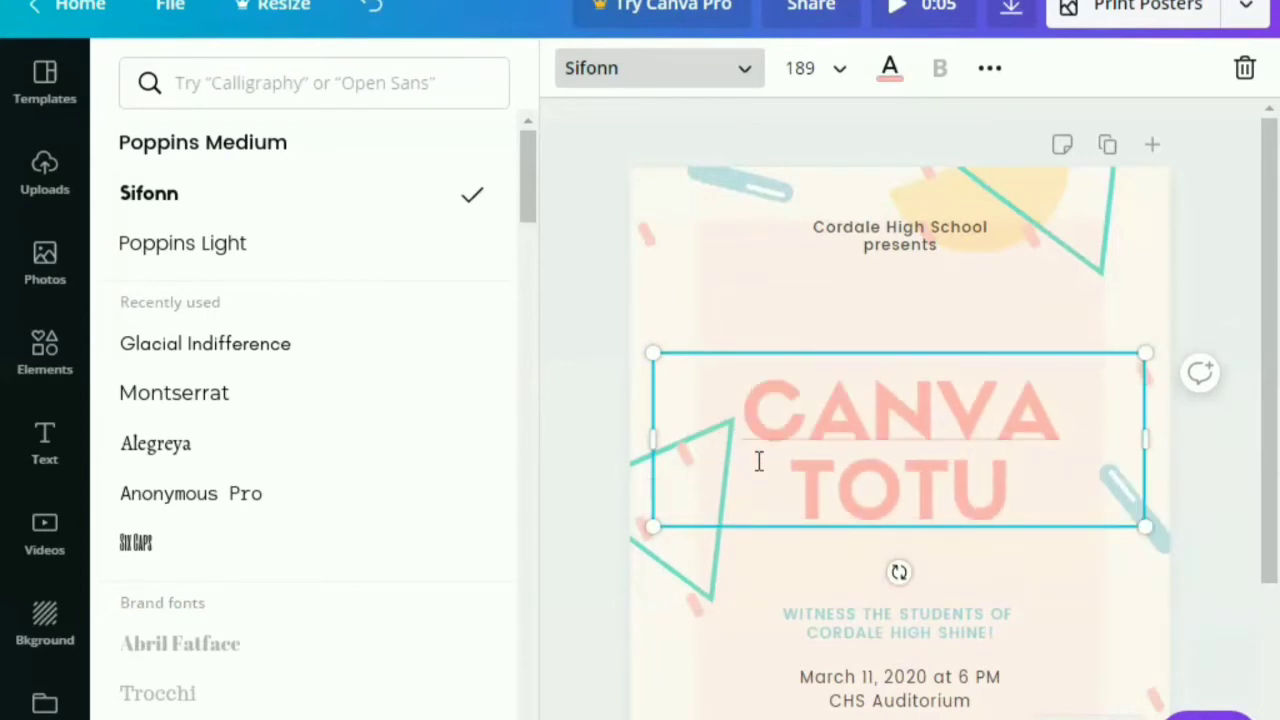
{"action": "type", "text": "RIAL"}
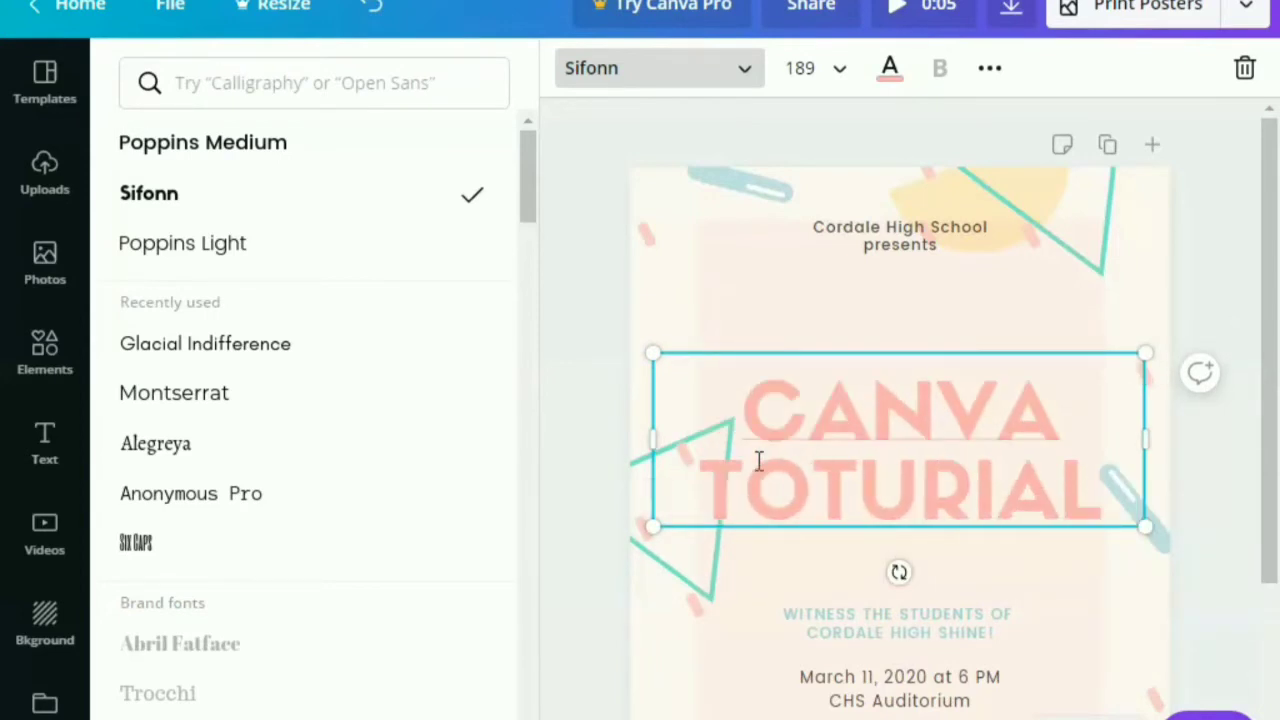
{"action": "key", "text": "BackSpace"}
{"action": "key", "text": "BackSpace"}
{"action": "key", "text": "BackSpace"}
{"action": "key", "text": "BackSpace"}
{"action": "key", "text": "BackSpace"}
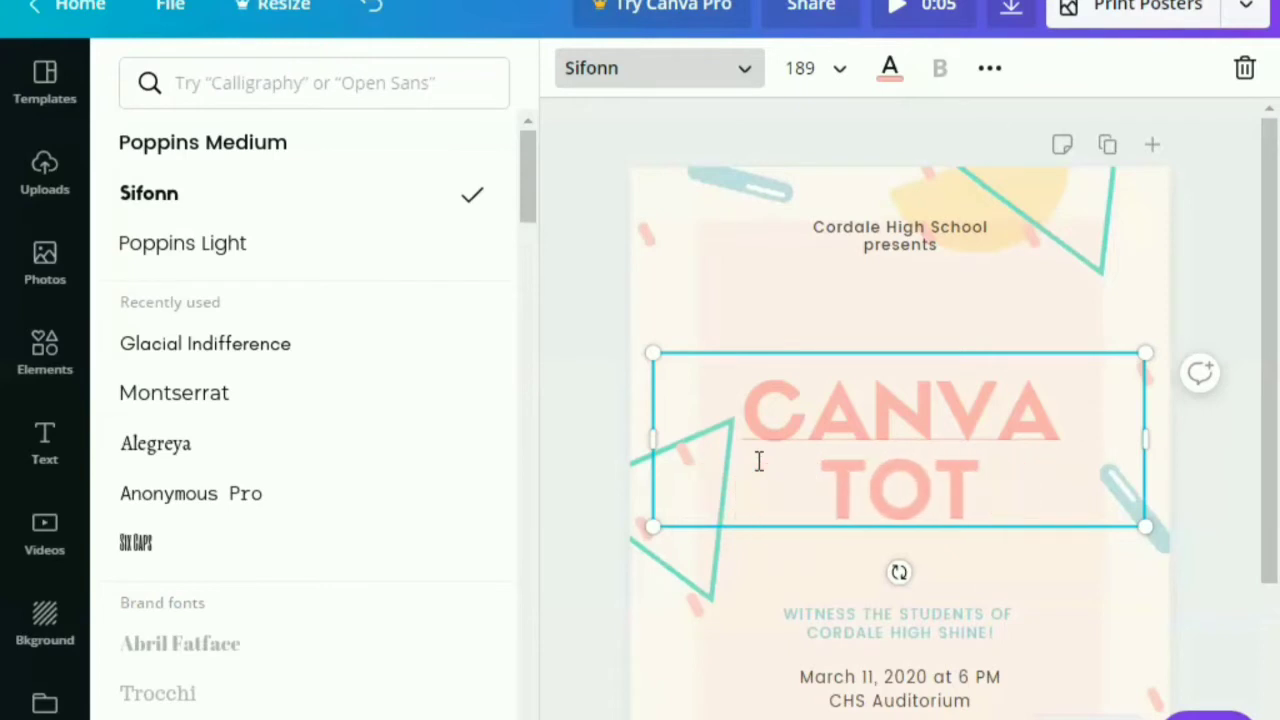
{"action": "key", "text": "BackSpace"}
{"action": "key", "text": "BackSpace"}
{"action": "type", "text": "O"}
{"action": "key", "text": "BackSpace"}
{"action": "type", "text": "U"}
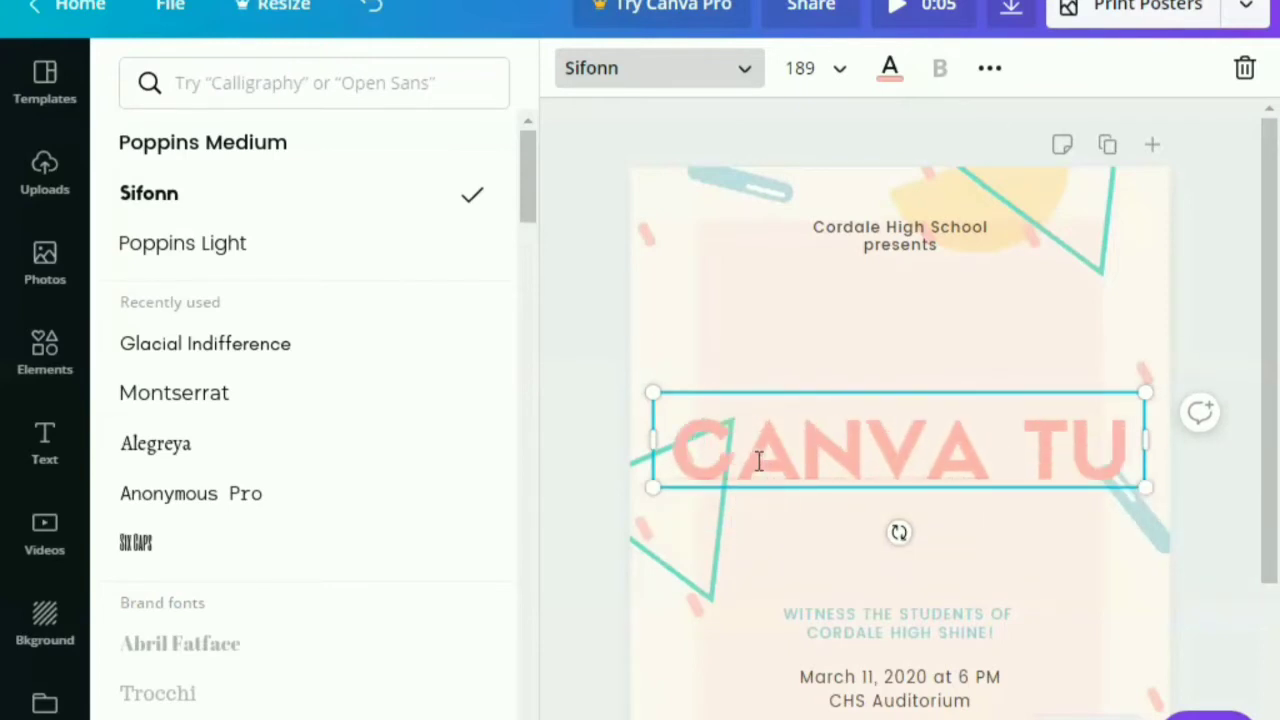
{"action": "type", "text": "TORIAL"}
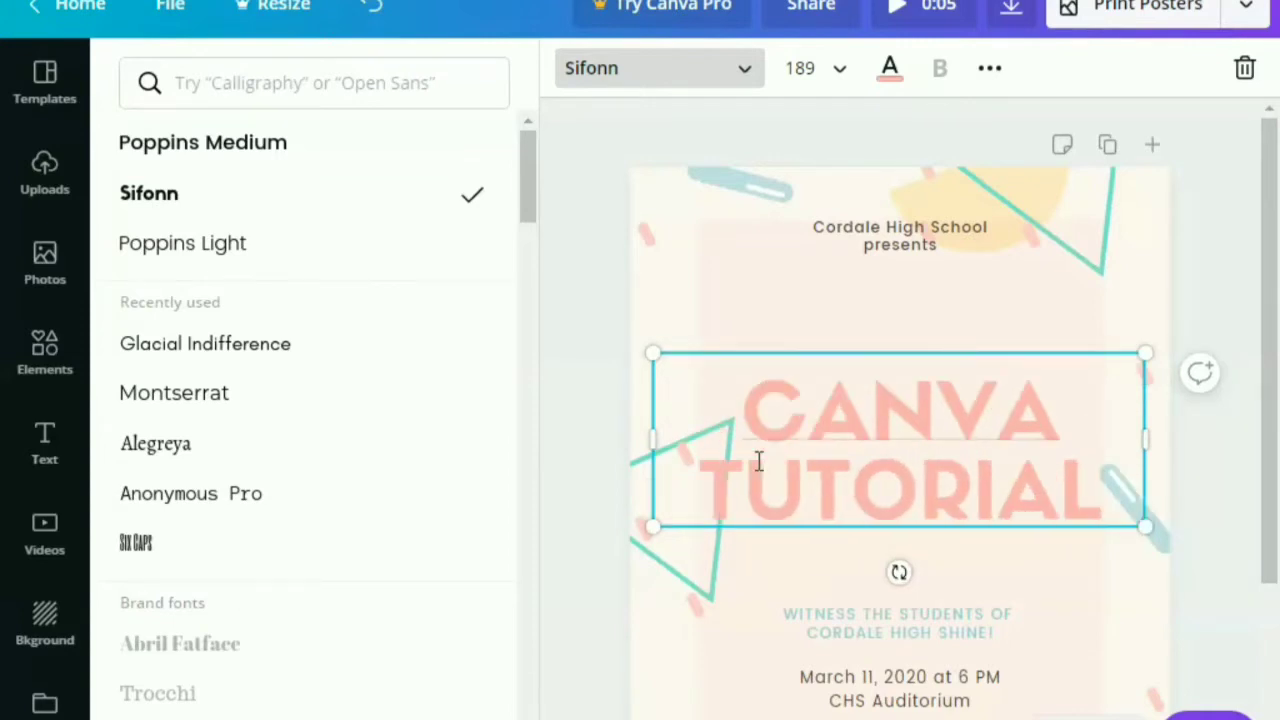
Step: Shrink the CANVA TUTORIAL heading slightly and move it higher on the poster
{"action": "left_click", "coordinate": [1212, 478]}
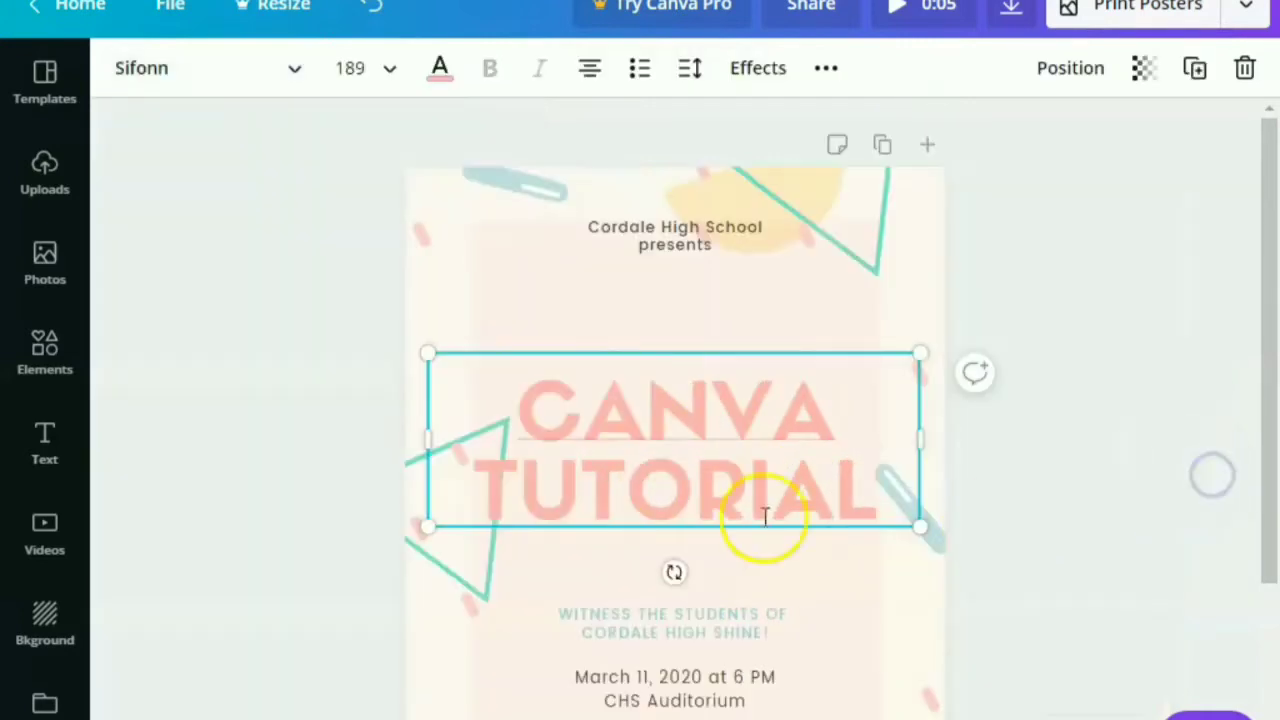
{"action": "left_click_drag", "start_coordinate": [911, 523], "coordinate": [883, 510]}
{"action": "left_click_drag", "start_coordinate": [695, 490], "coordinate": [711, 429]}
{"action": "left_click", "coordinate": [690, 525]}
{"action": "left_click", "coordinate": [633, 388]}
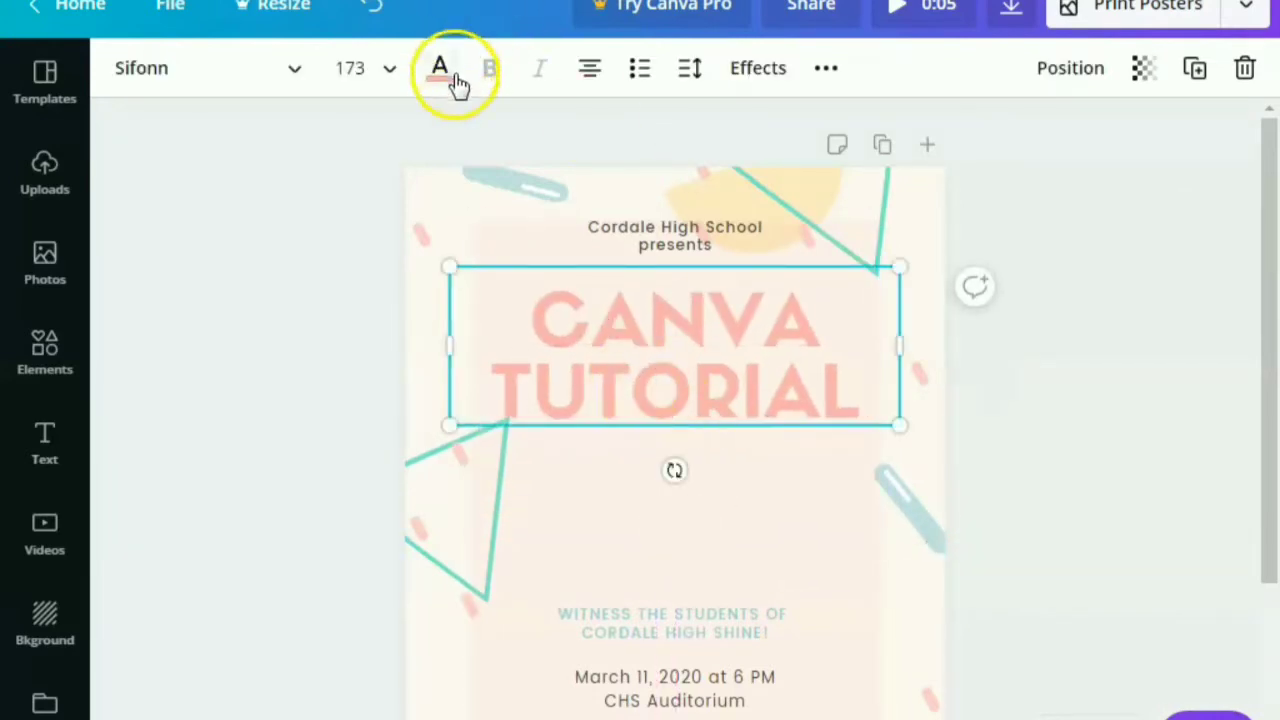
Step: Colour the heading teal after trying yellow and dark grey
{"action": "left_click", "coordinate": [387, 70]}
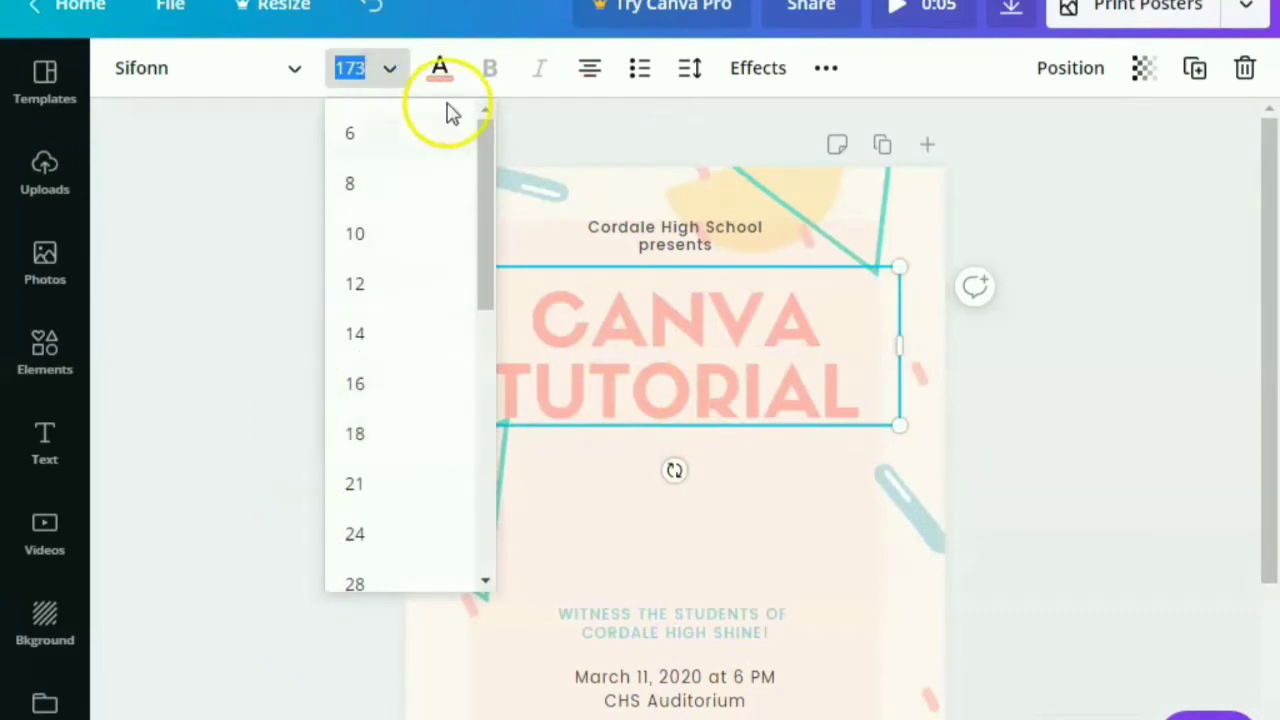
{"action": "left_click", "coordinate": [440, 68]}
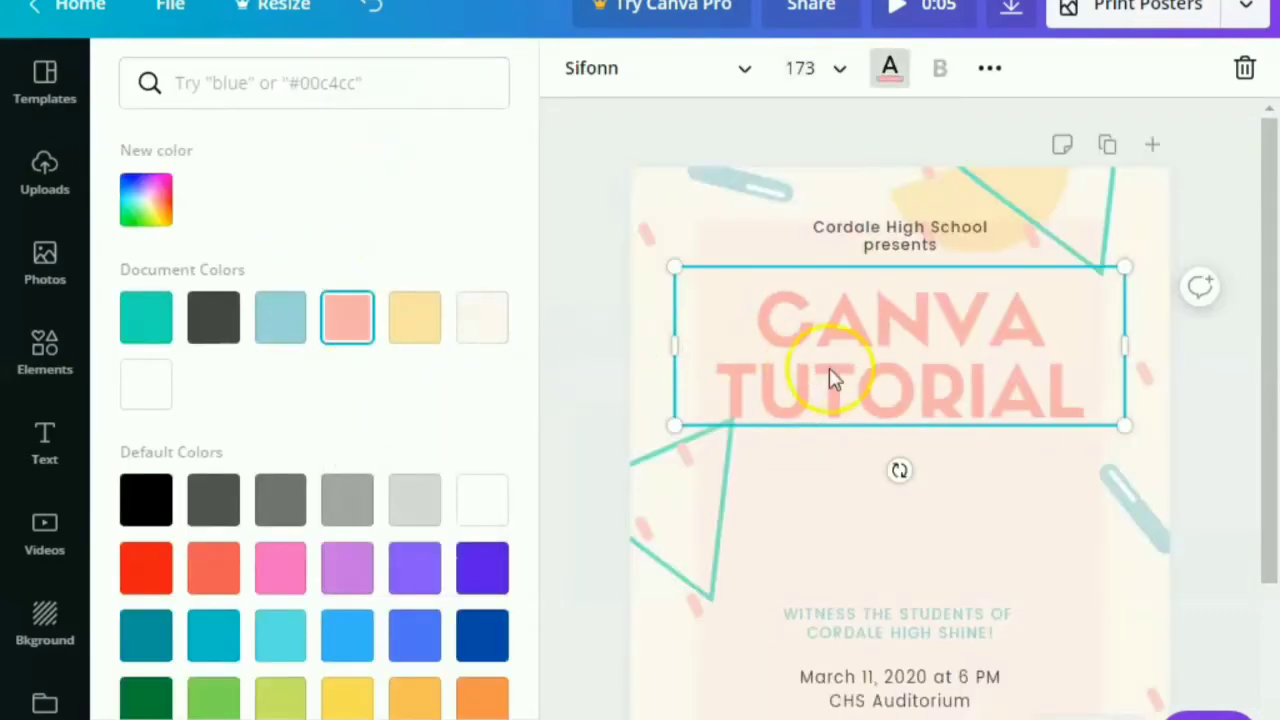
{"action": "left_click", "coordinate": [412, 316]}
{"action": "left_click", "coordinate": [170, 321]}
{"action": "left_click", "coordinate": [214, 320]}
{"action": "left_click", "coordinate": [146, 333]}
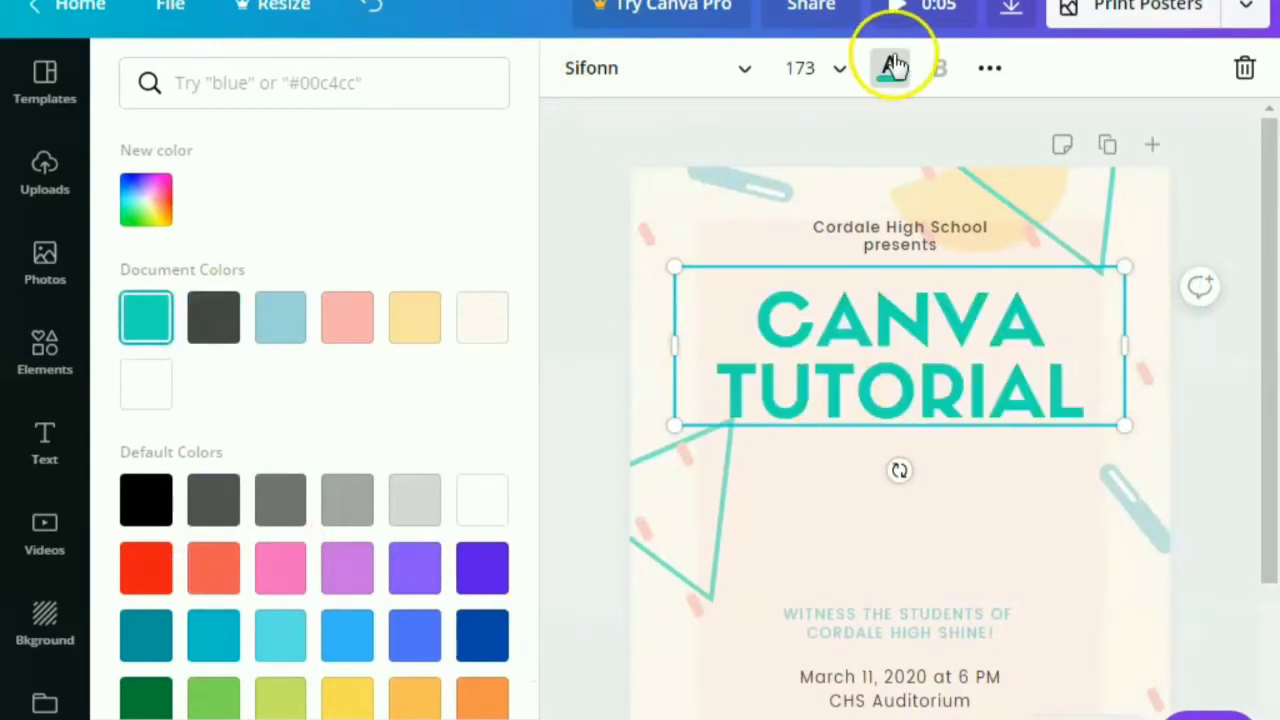
{"action": "left_click", "coordinate": [989, 76]}
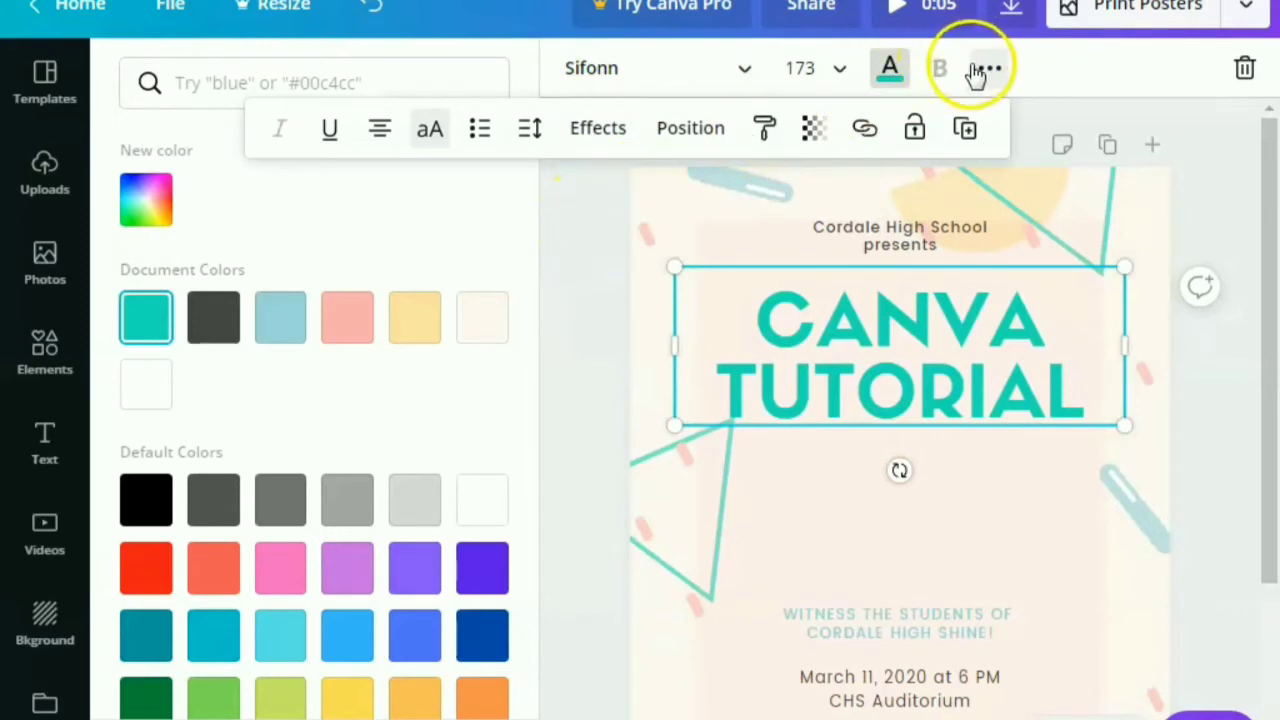
{"action": "left_click", "coordinate": [330, 140]}
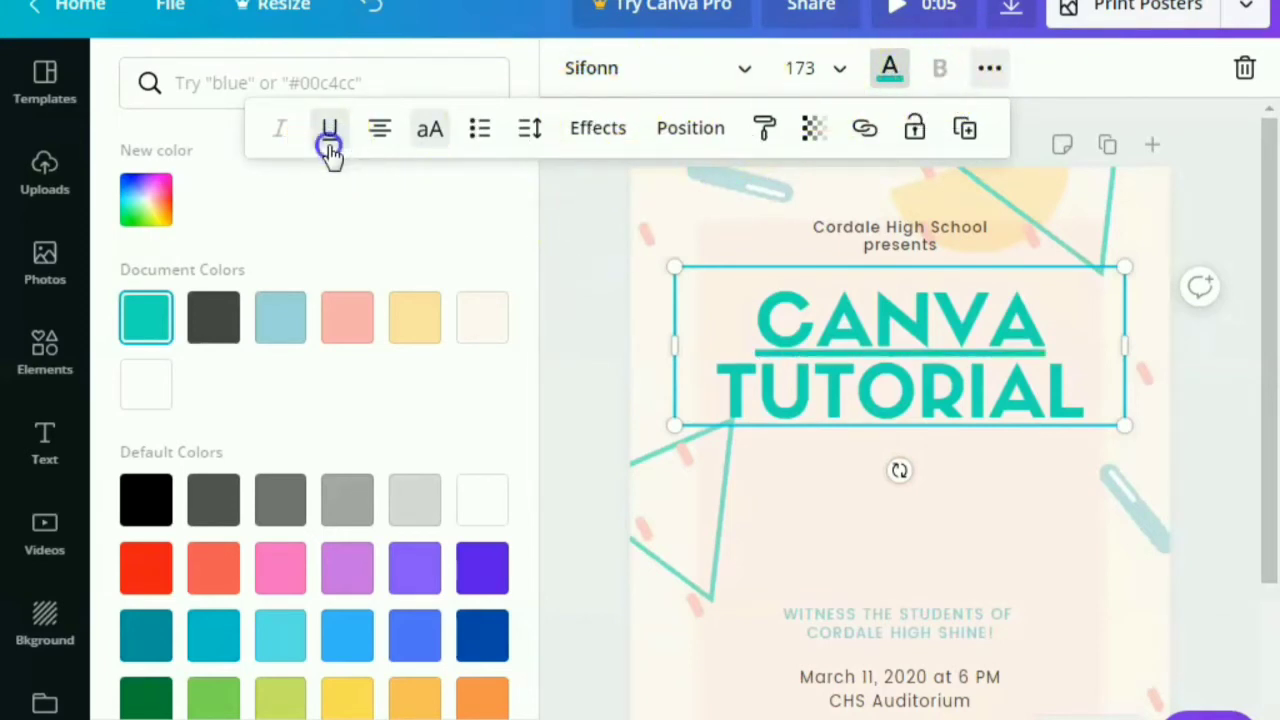
{"action": "left_click", "coordinate": [330, 145]}
{"action": "left_click", "coordinate": [380, 138]}
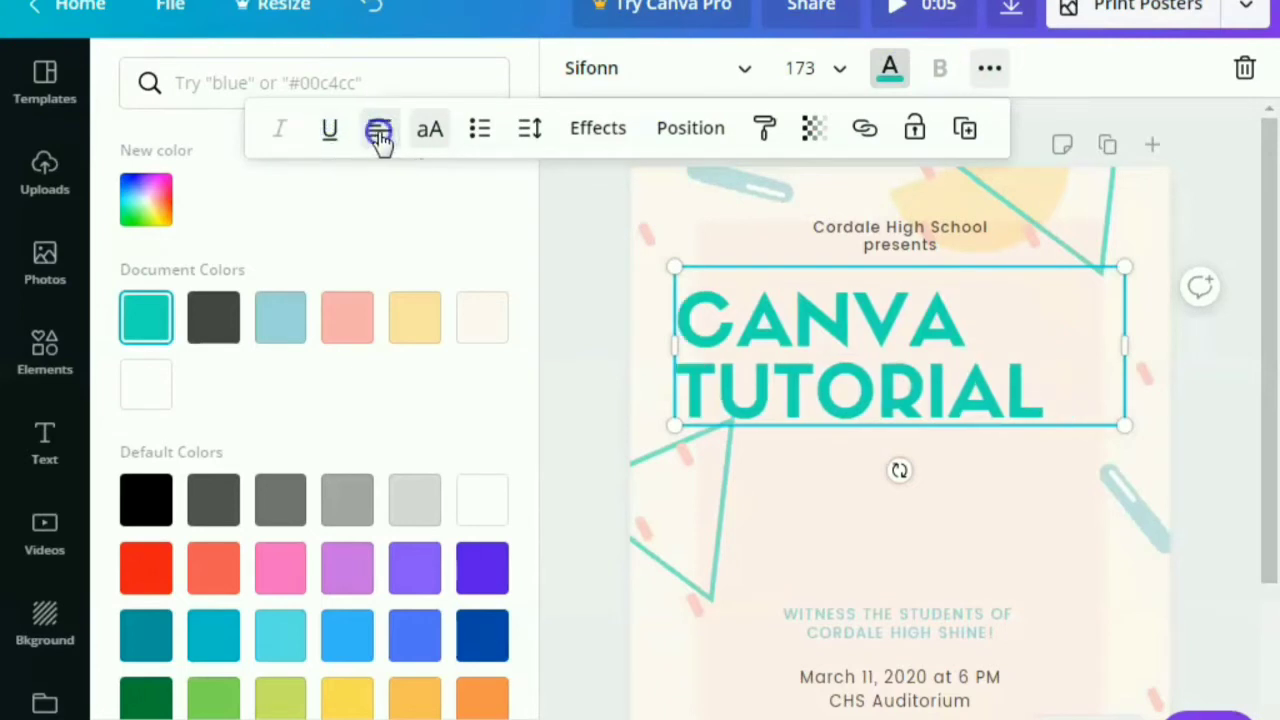
{"action": "left_click", "coordinate": [380, 138]}
{"action": "left_click", "coordinate": [380, 138]}
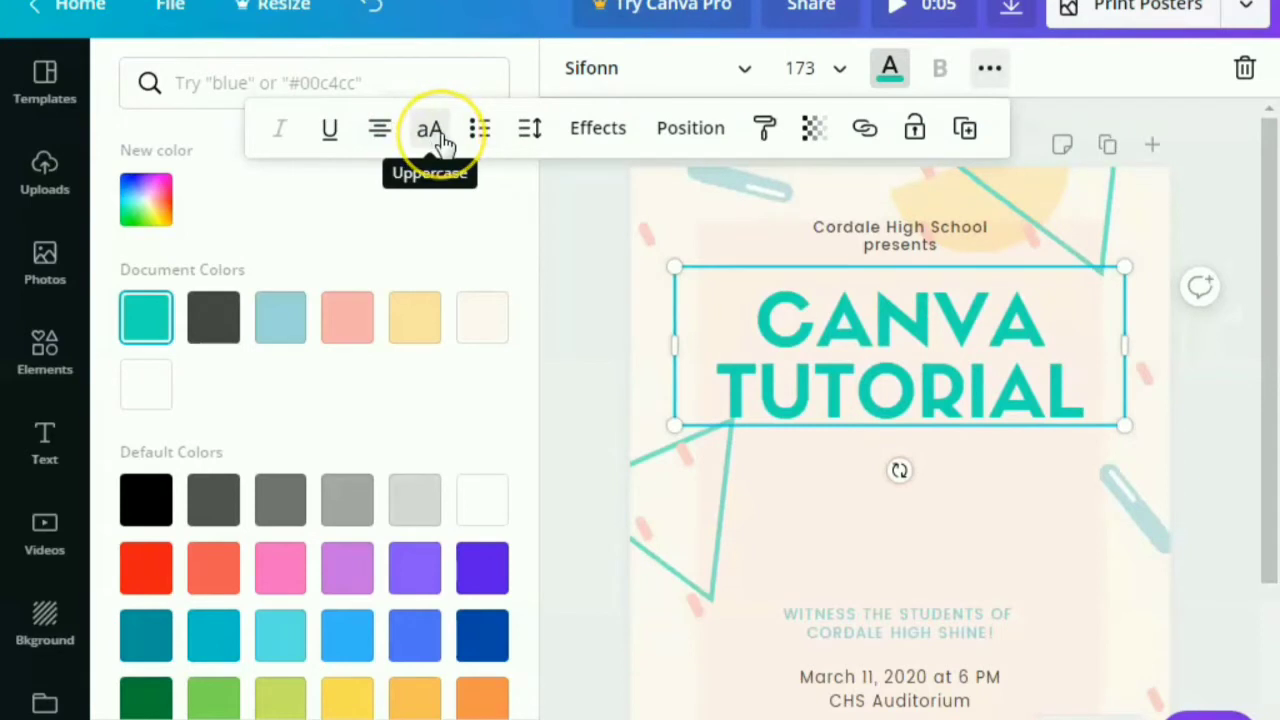
{"action": "left_click", "coordinate": [432, 133]}
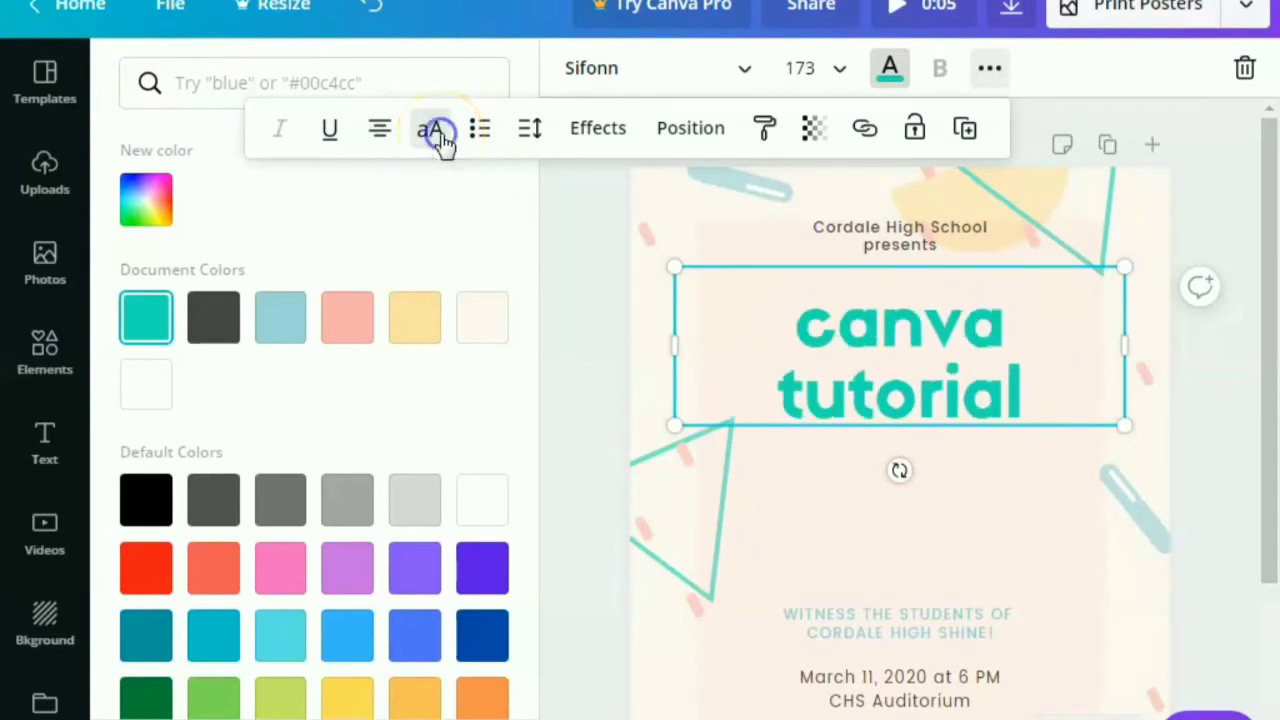
{"action": "left_click", "coordinate": [432, 133]}
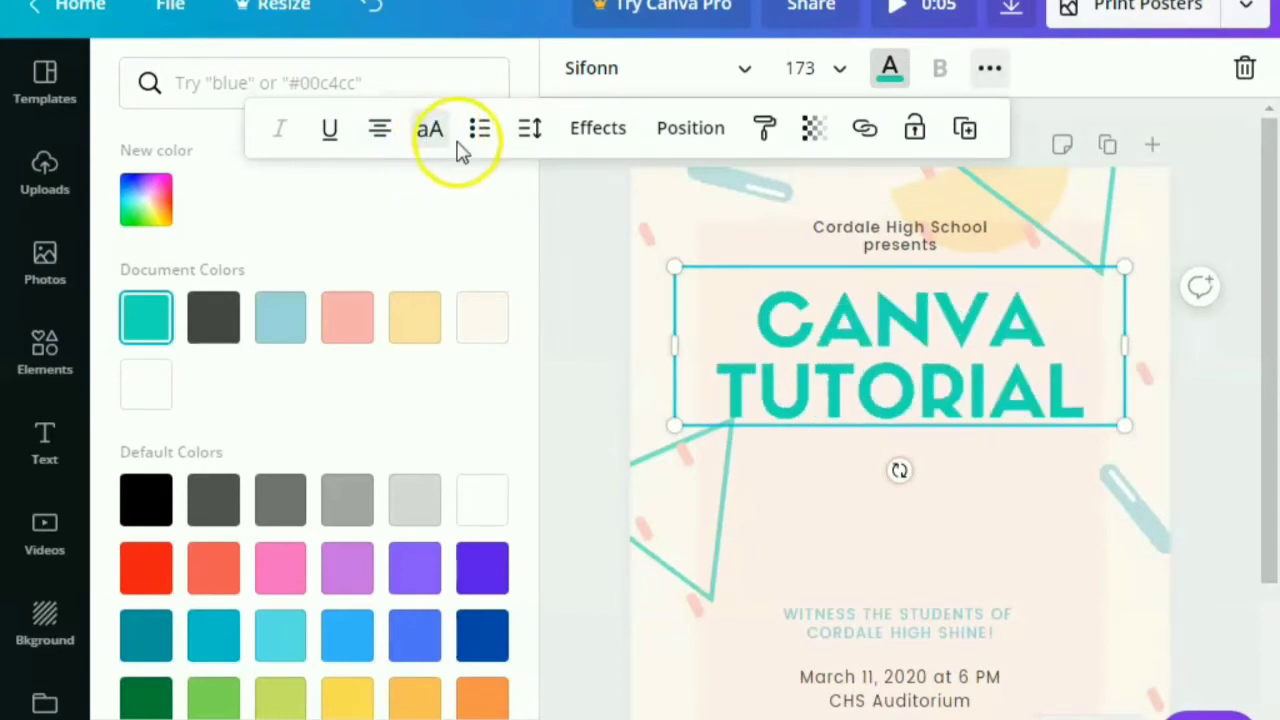
{"action": "left_click", "coordinate": [481, 143]}
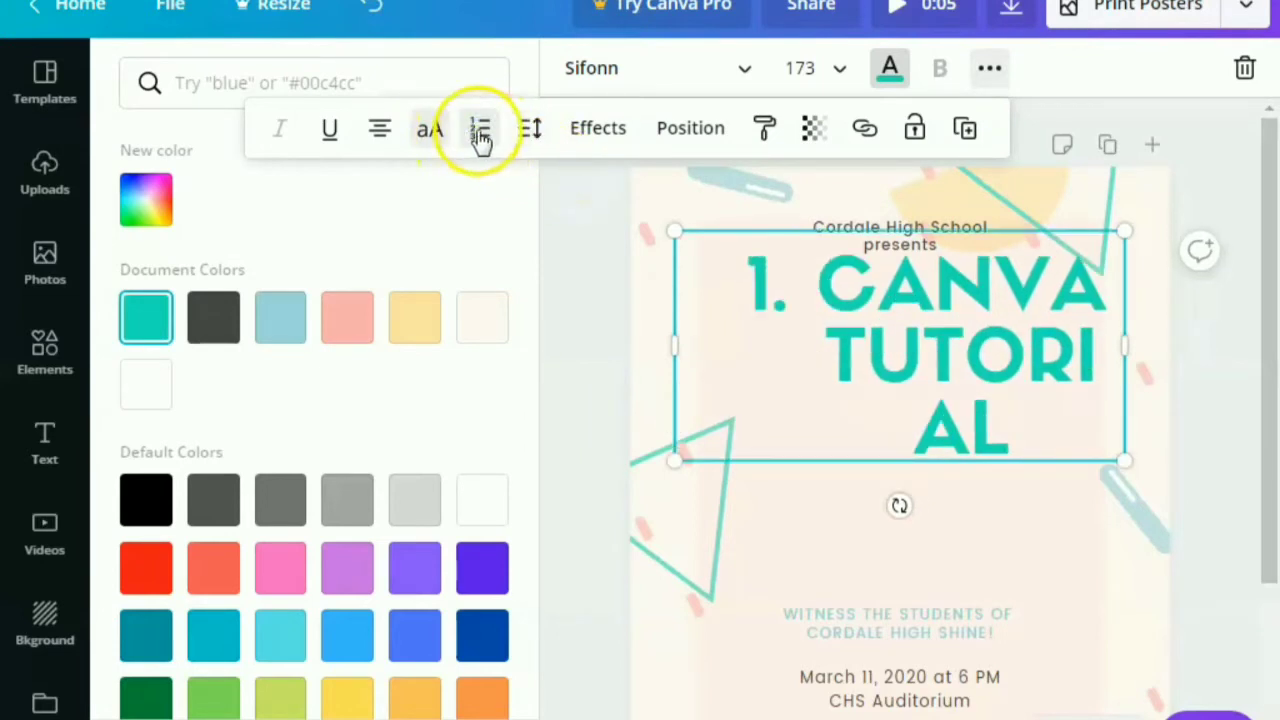
{"action": "left_click", "coordinate": [481, 138]}
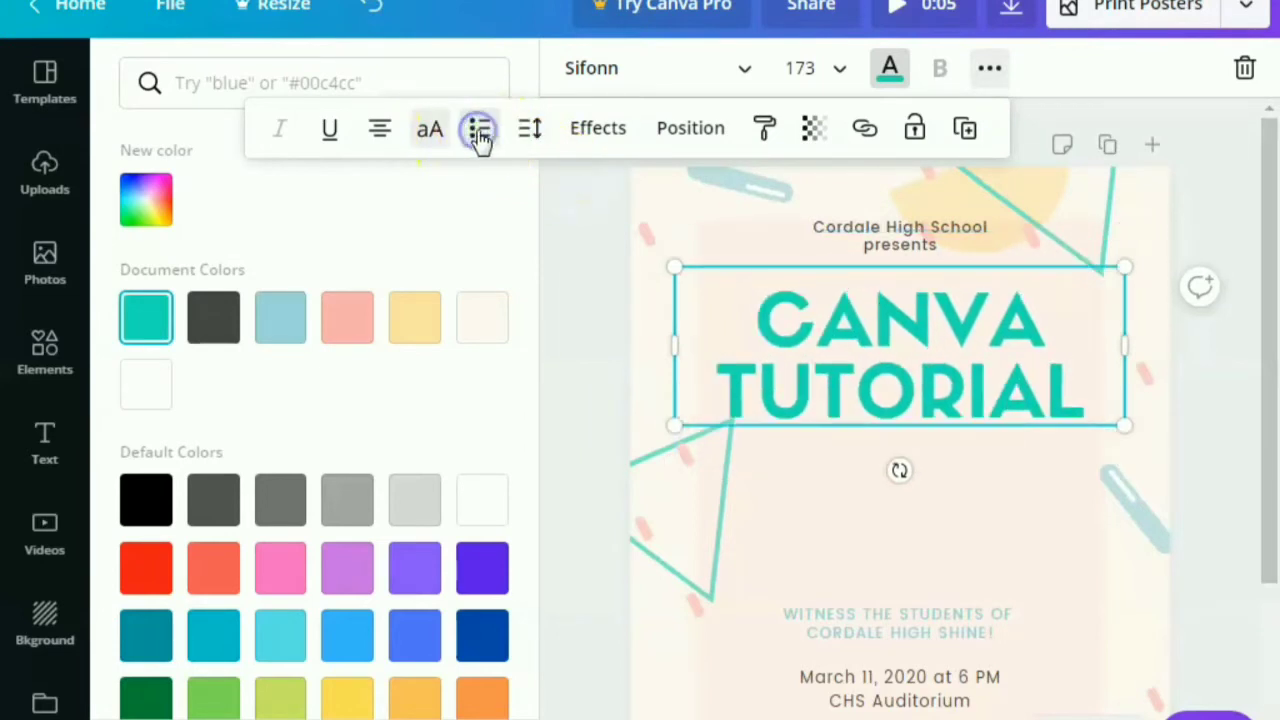
Step: Use the heading's Spacing sliders for letter spacing 3 and line height 1.25, anchored middle
{"action": "left_click", "coordinate": [532, 132]}
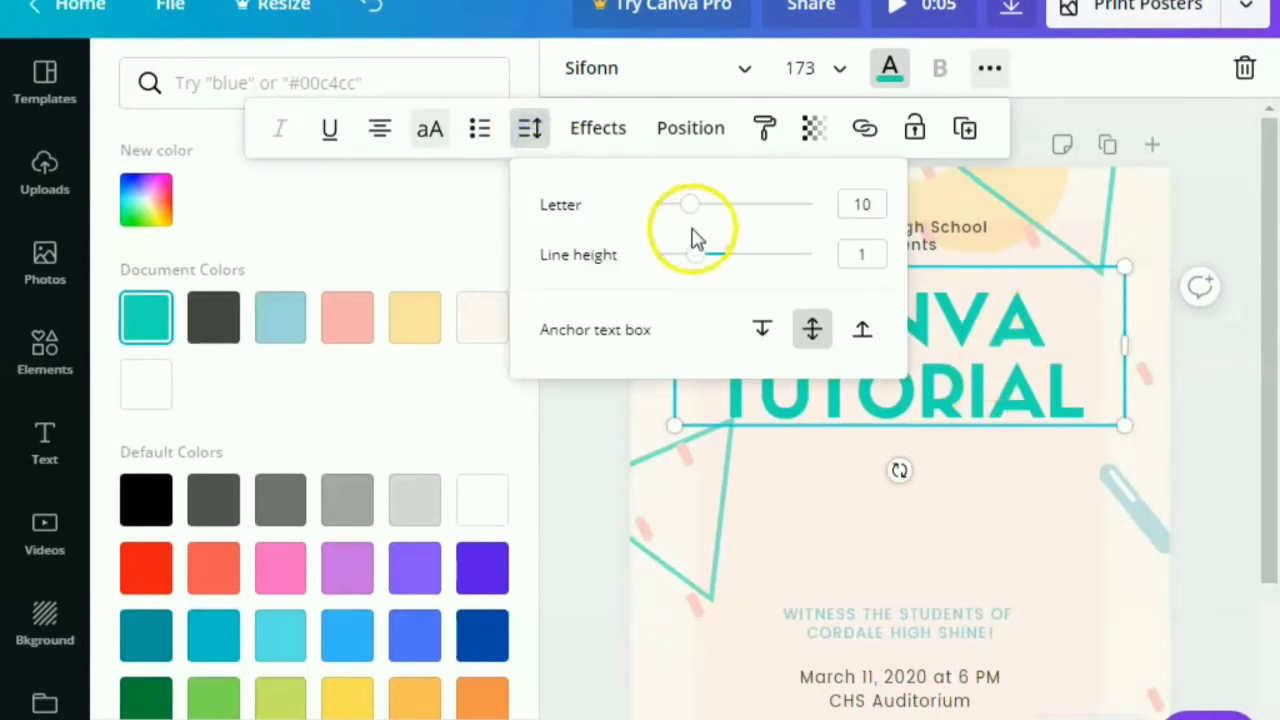
{"action": "mouse_move", "coordinate": [692, 204]}
{"action": "left_mouse_down"}
{"action": "mouse_move", "coordinate": [766, 204]}
{"action": "mouse_move", "coordinate": [724, 210]}
{"action": "left_mouse_up"}
{"action": "left_click", "coordinate": [1224, 524]}
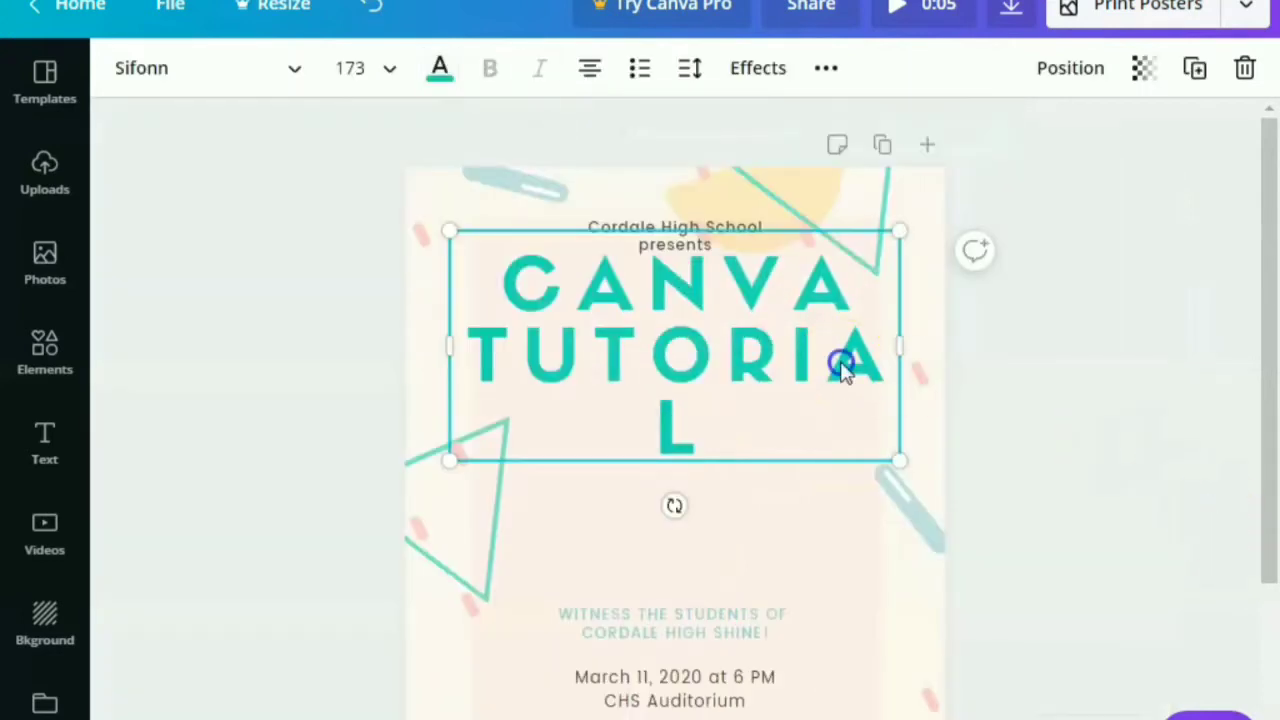
{"action": "left_click", "coordinate": [680, 70]}
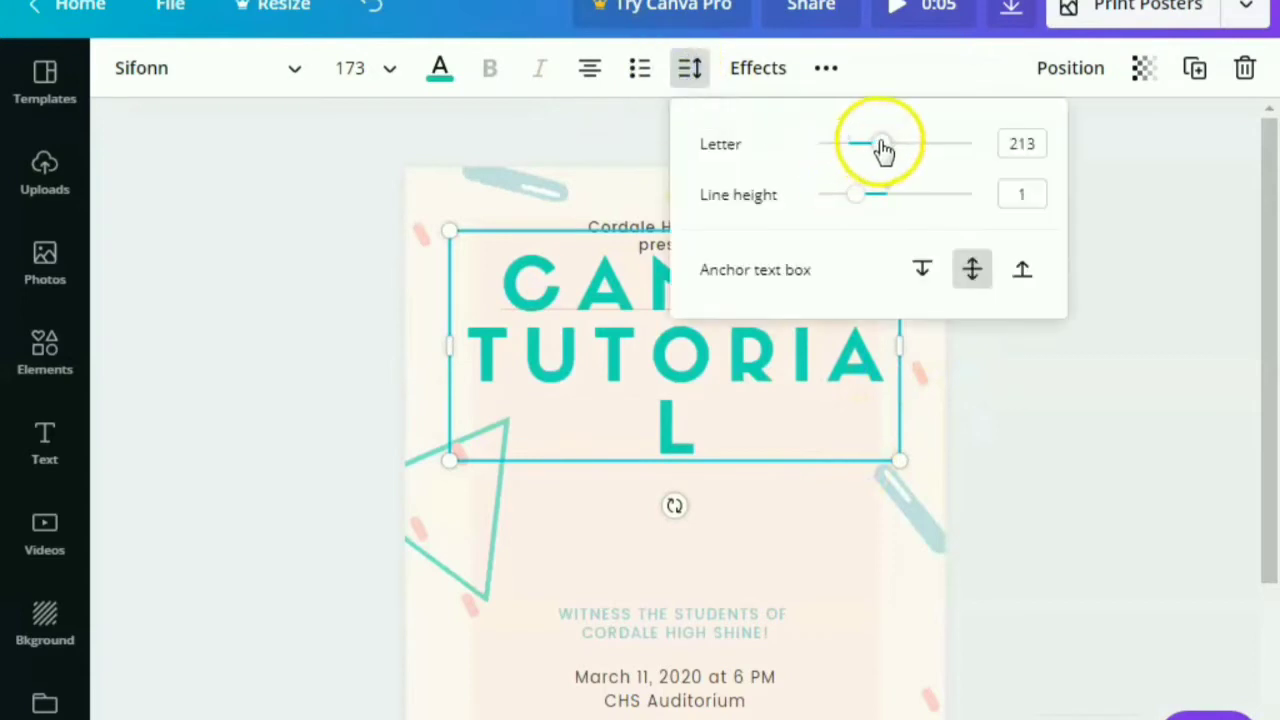
{"action": "left_click_drag", "start_coordinate": [881, 146], "coordinate": [851, 146]}
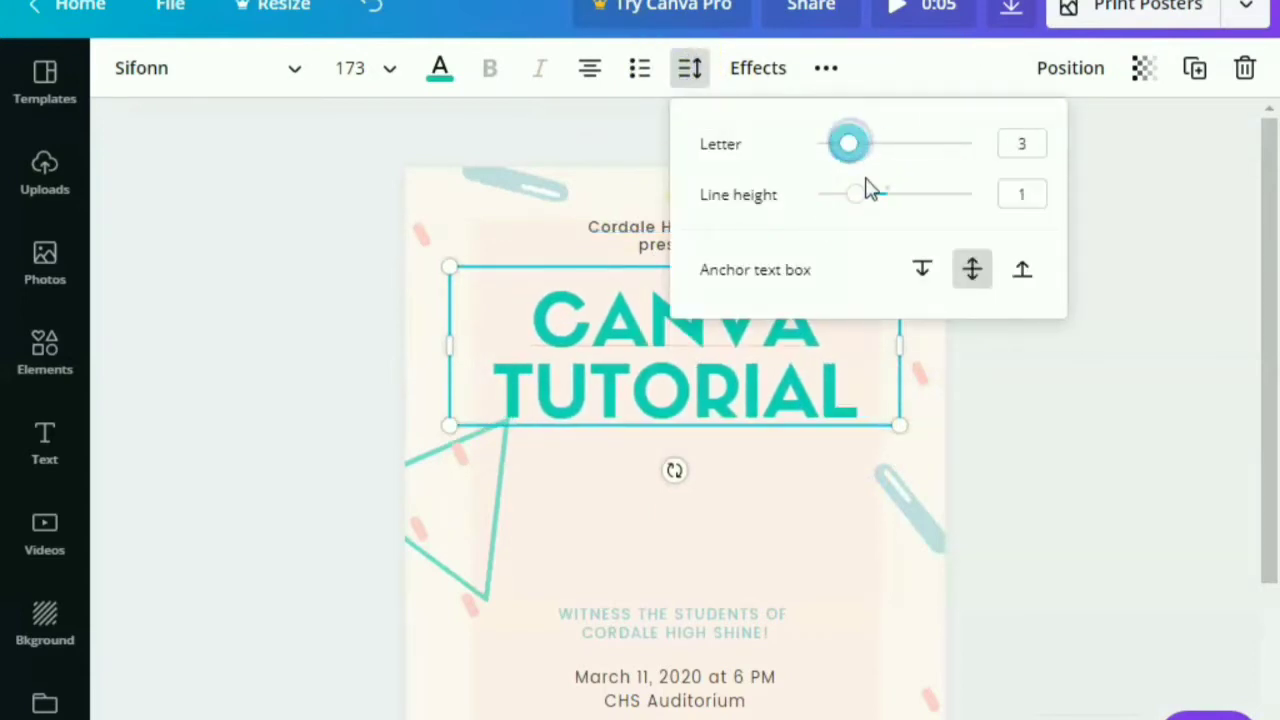
{"action": "left_click_drag", "start_coordinate": [857, 194], "coordinate": [878, 225]}
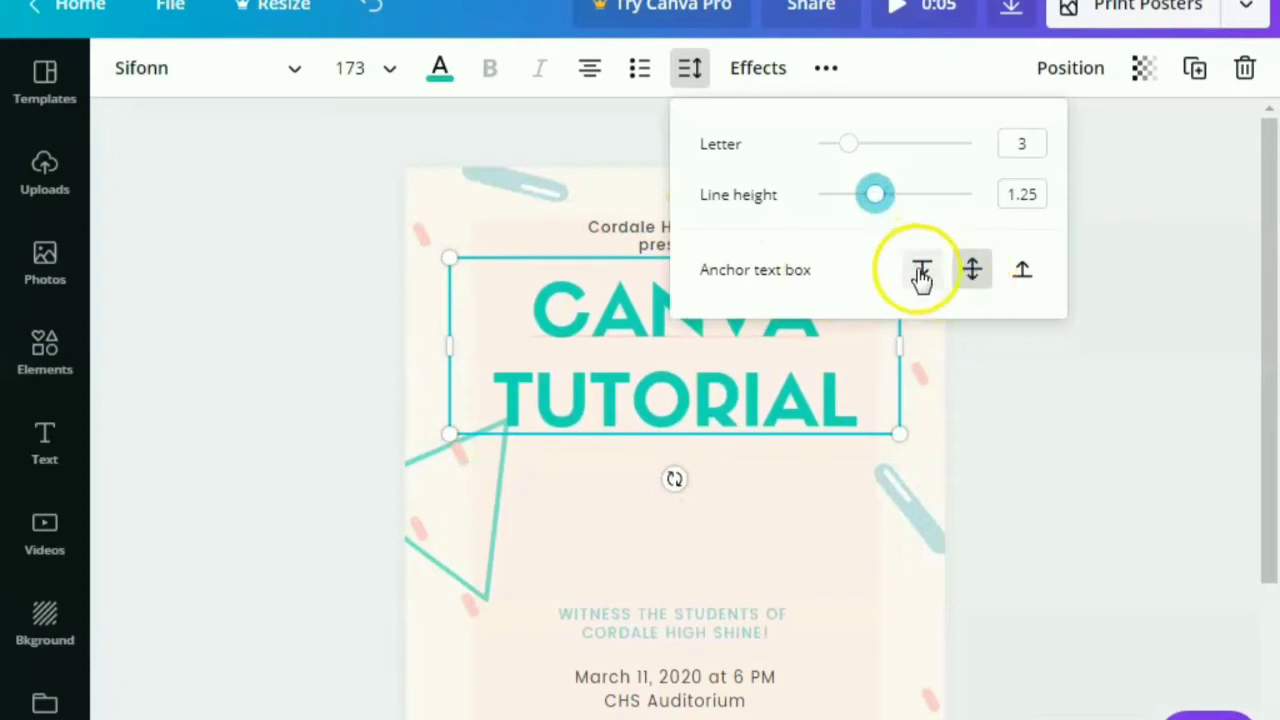
{"action": "left_click", "coordinate": [978, 284]}
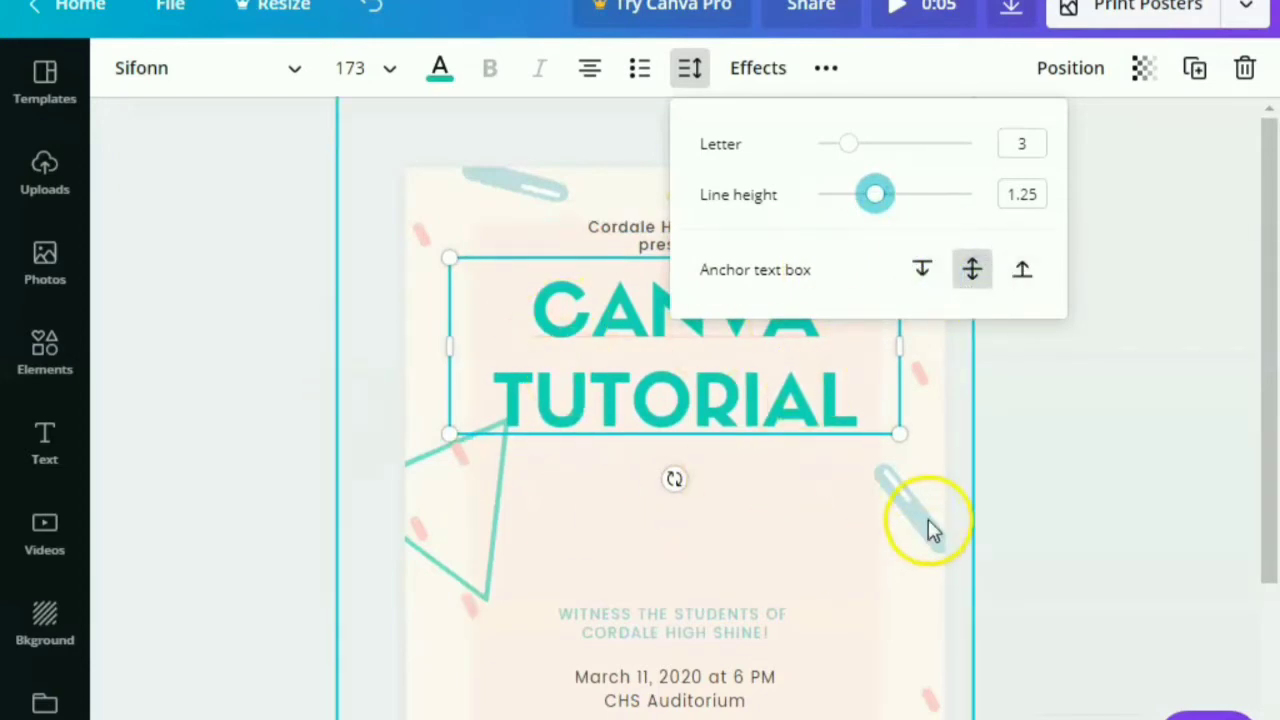
Step: Apply a Glitch effect to the CANVA TUTORIAL title and widen its offset
{"action": "left_click", "coordinate": [753, 70]}
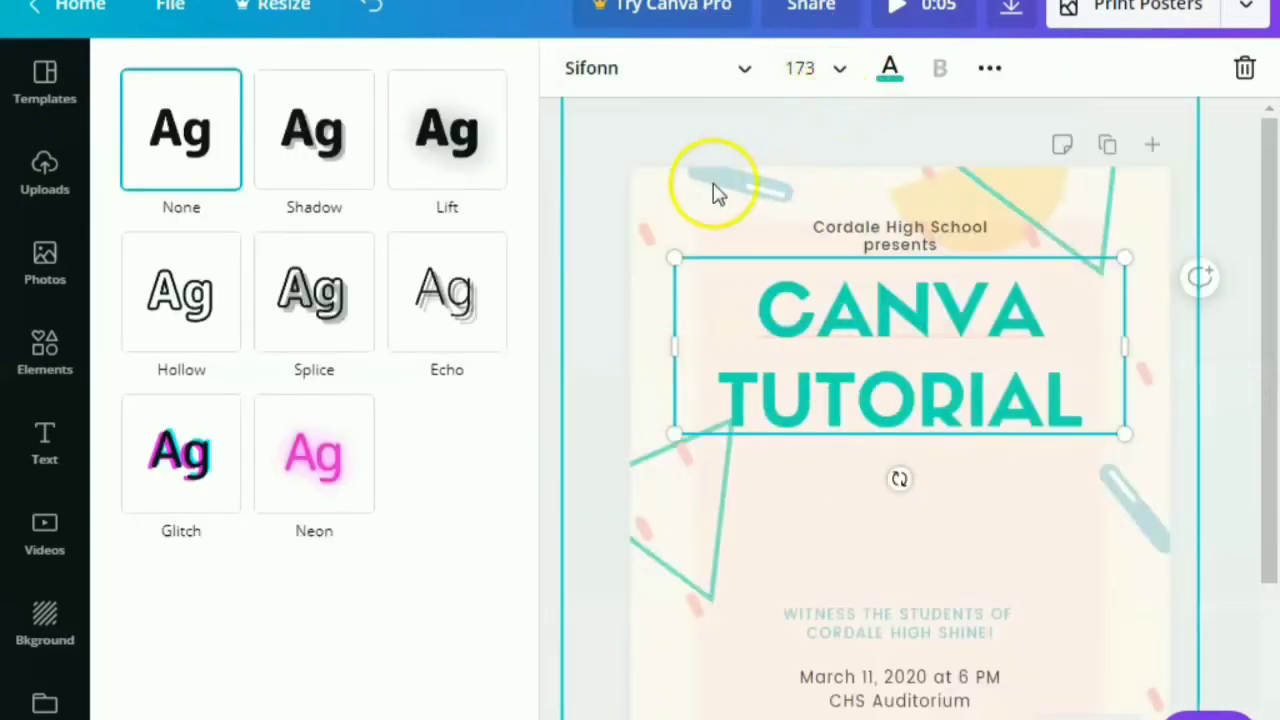
{"action": "left_click", "coordinate": [298, 463]}
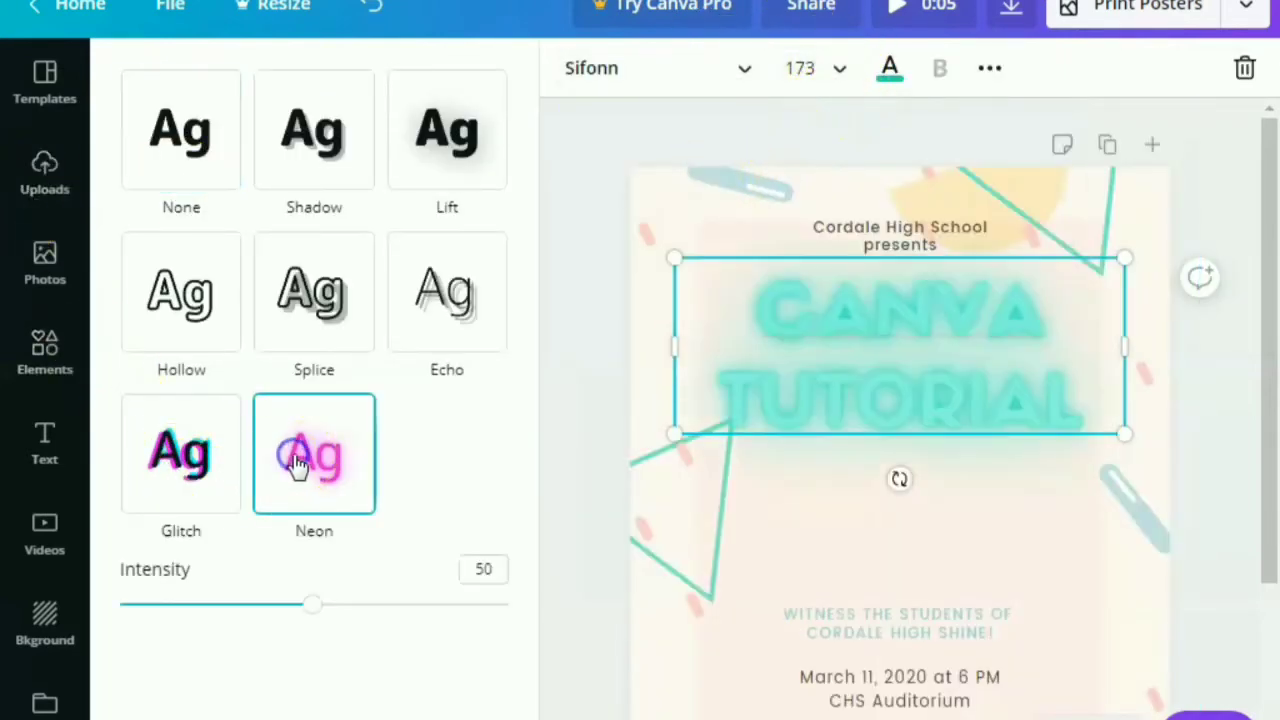
{"action": "left_click", "coordinate": [230, 468]}
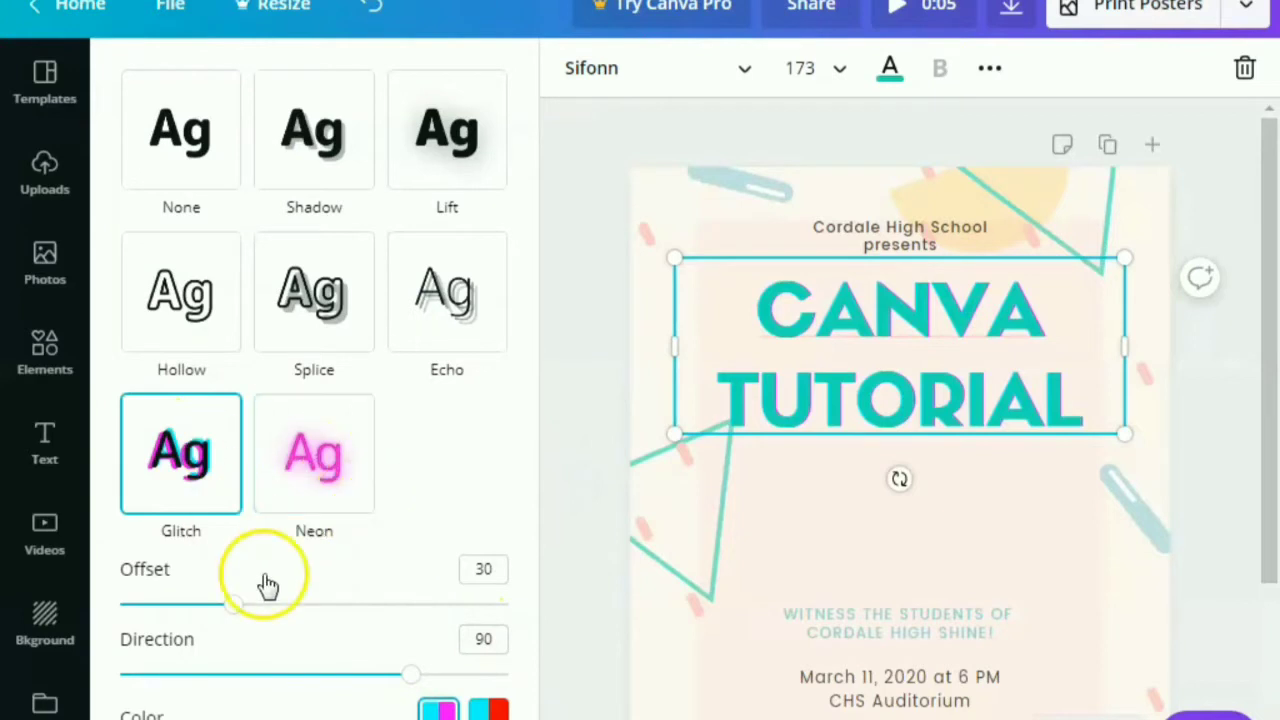
{"action": "left_click_drag", "start_coordinate": [241, 607], "coordinate": [386, 605]}
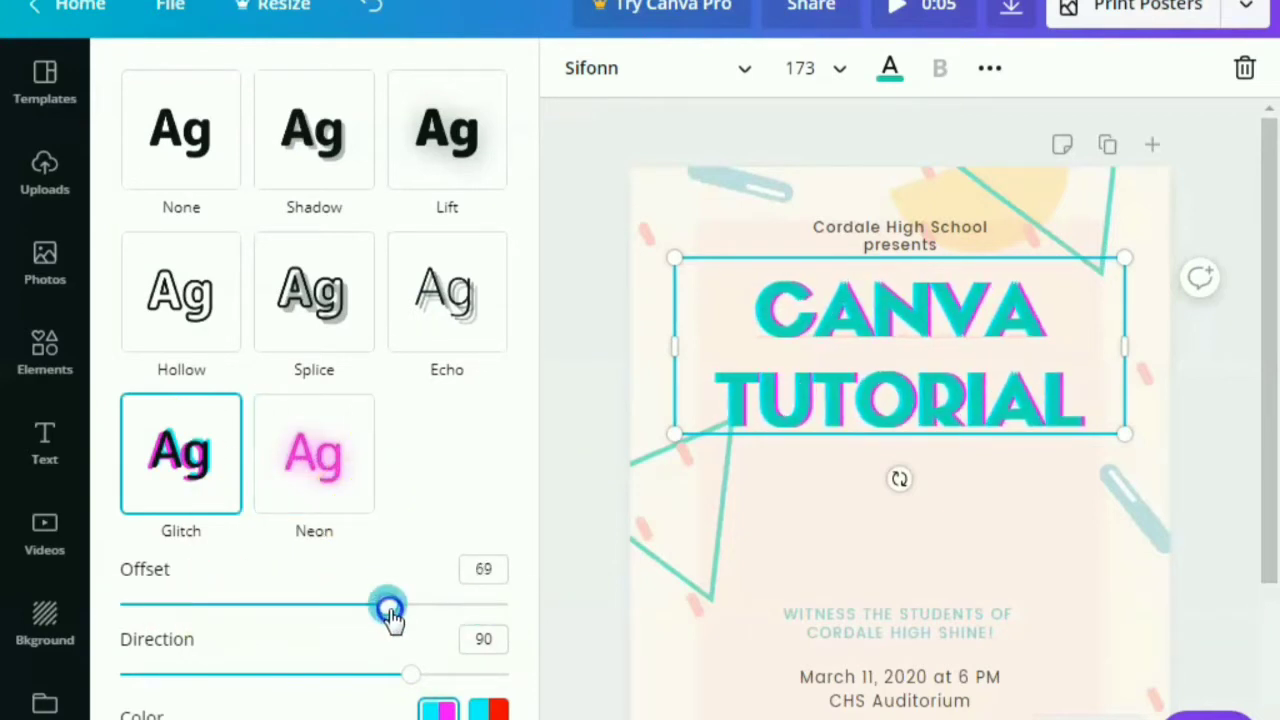
Step: Compare Hollow, Splice, Echo, Lift and Neon styles, then settle on Glitch
{"action": "left_click", "coordinate": [195, 302]}
{"action": "left_click", "coordinate": [283, 294]}
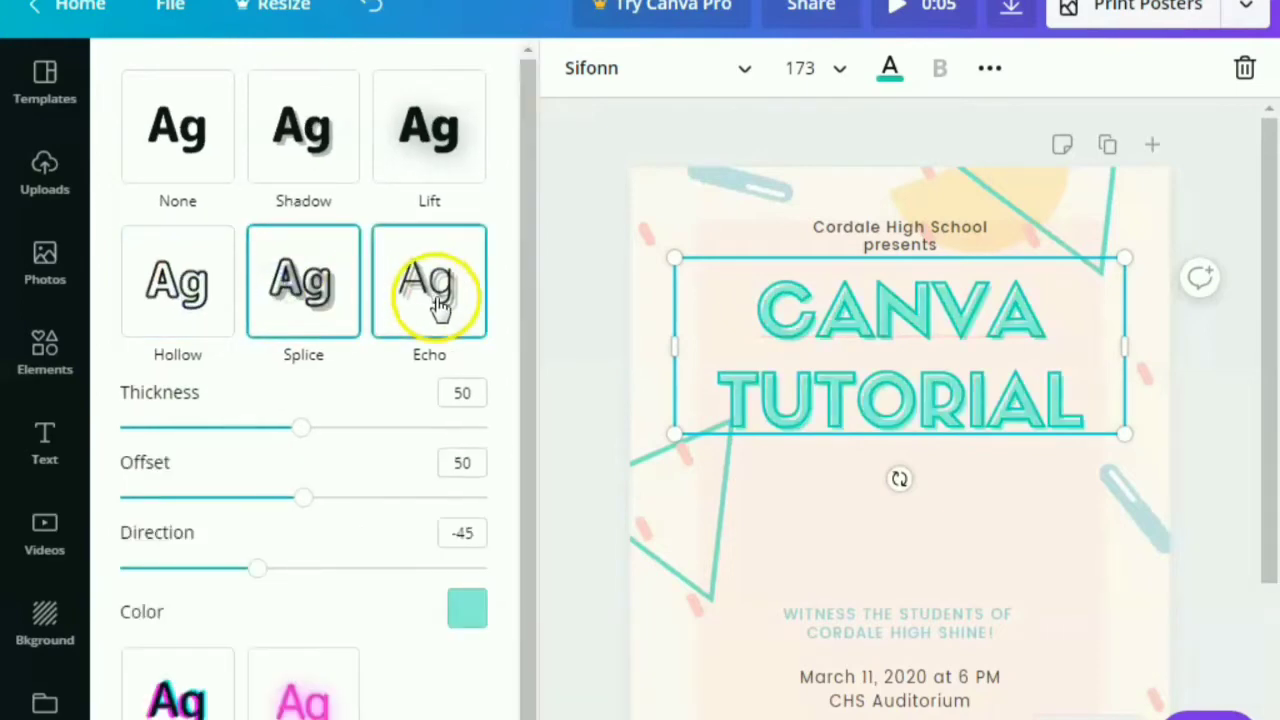
{"action": "left_click", "coordinate": [436, 292]}
{"action": "left_click", "coordinate": [435, 200]}
{"action": "left_click", "coordinate": [143, 129]}
{"action": "left_click", "coordinate": [277, 457]}
{"action": "left_click", "coordinate": [148, 483]}
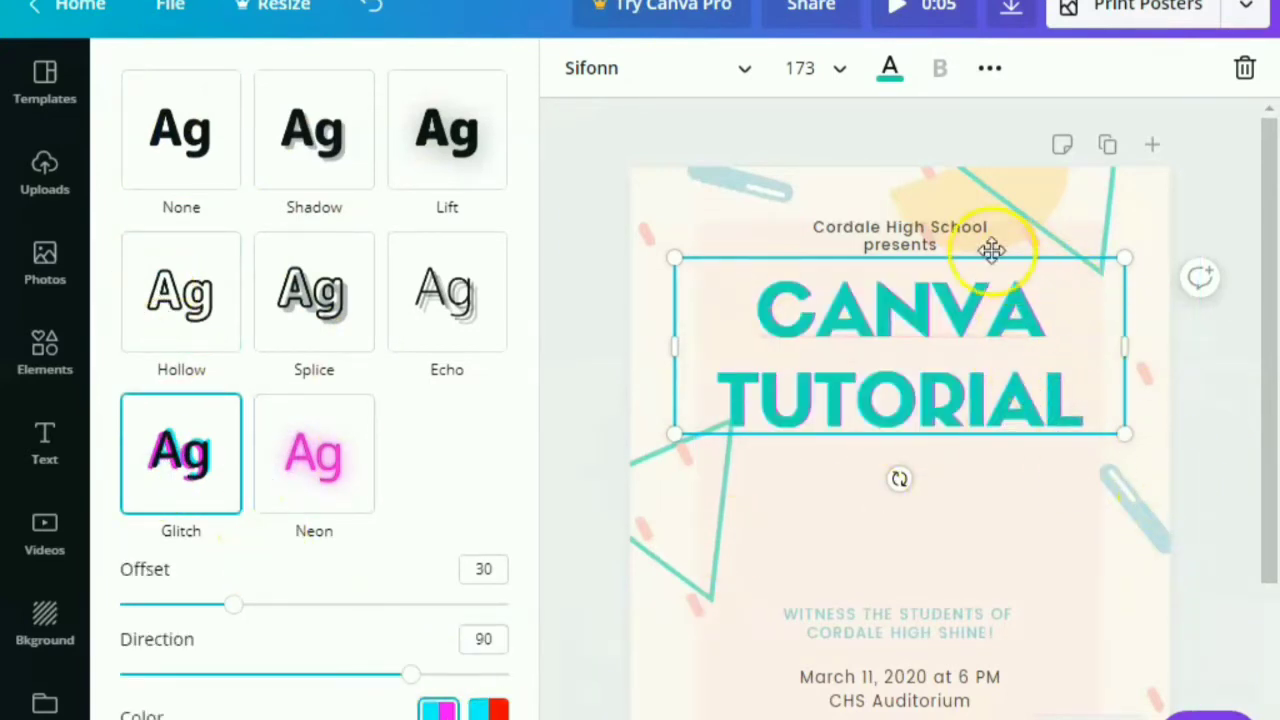
{"action": "left_click", "coordinate": [948, 238]}
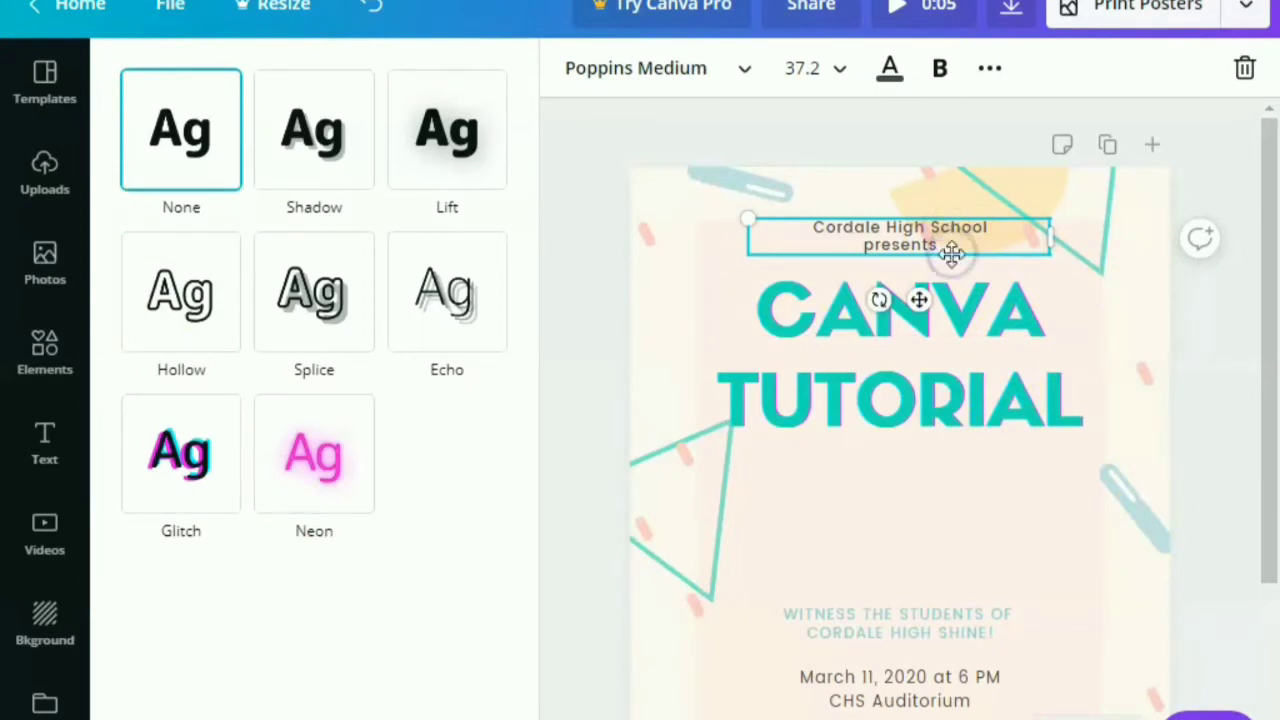
Step: Copy the CANVA TUTORIAL title's style and reposition the title box
{"action": "left_click", "coordinate": [1120, 475]}
{"action": "left_click", "coordinate": [683, 320]}
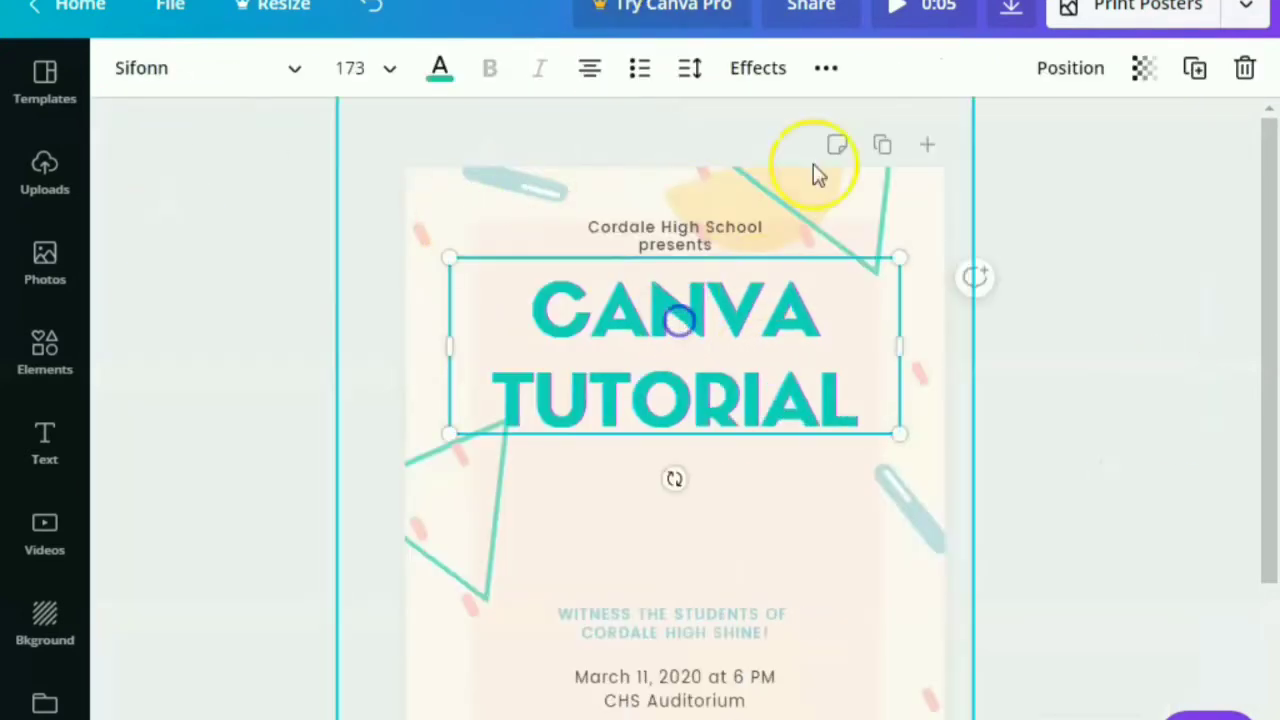
{"action": "left_click", "coordinate": [826, 68]}
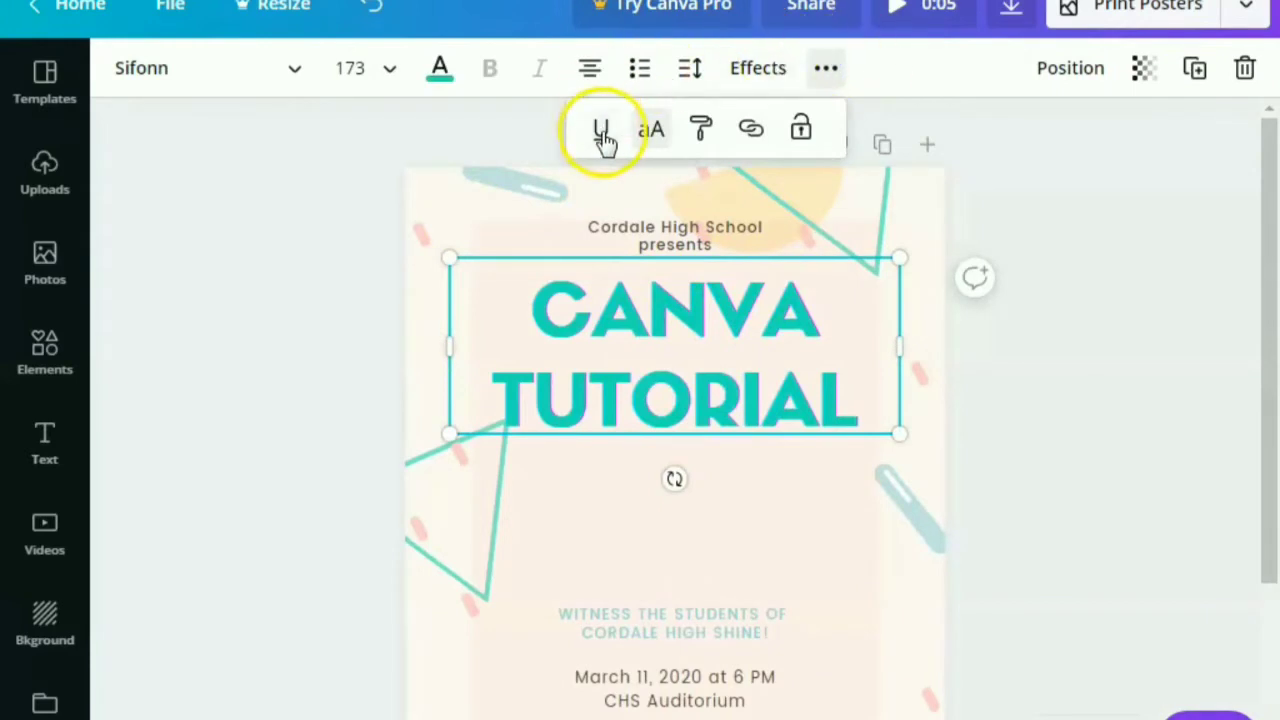
{"action": "left_click", "coordinate": [693, 130]}
{"action": "left_click_drag", "start_coordinate": [623, 314], "coordinate": [633, 355]}
Step: Open the title's Link field, then dismiss it and reselect the title
{"action": "left_click", "coordinate": [826, 68]}
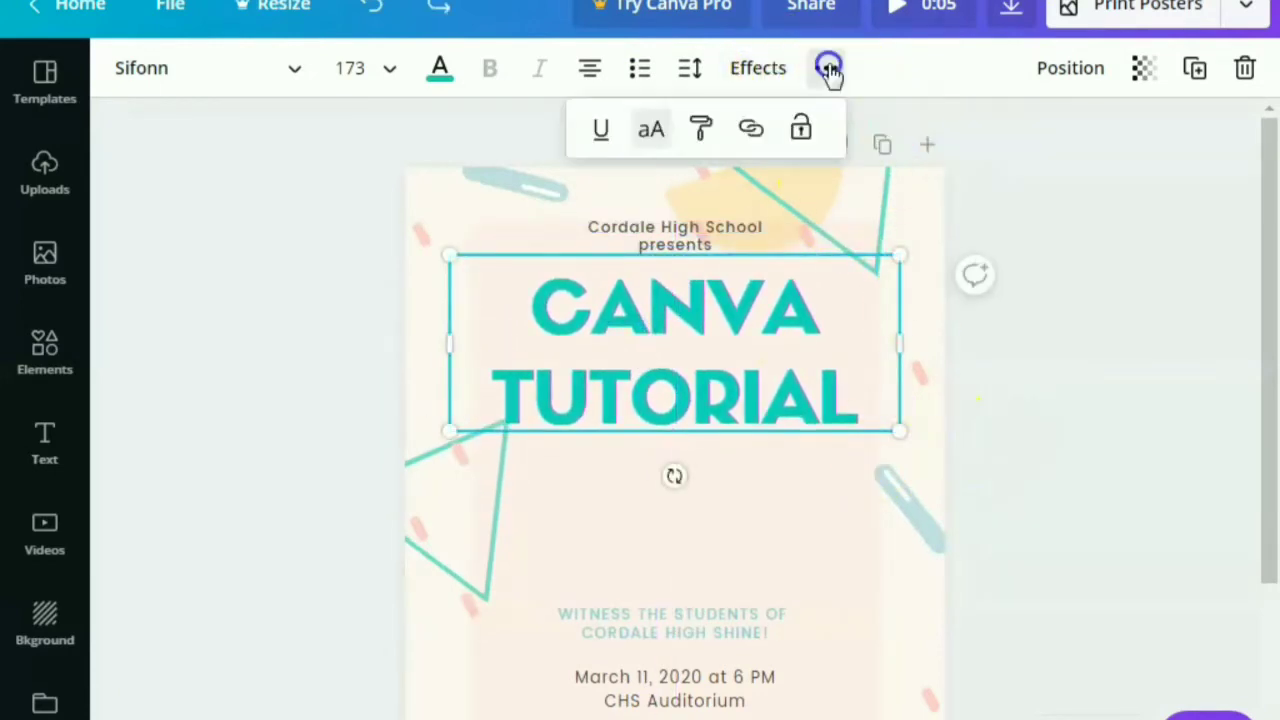
{"action": "left_click", "coordinate": [752, 130]}
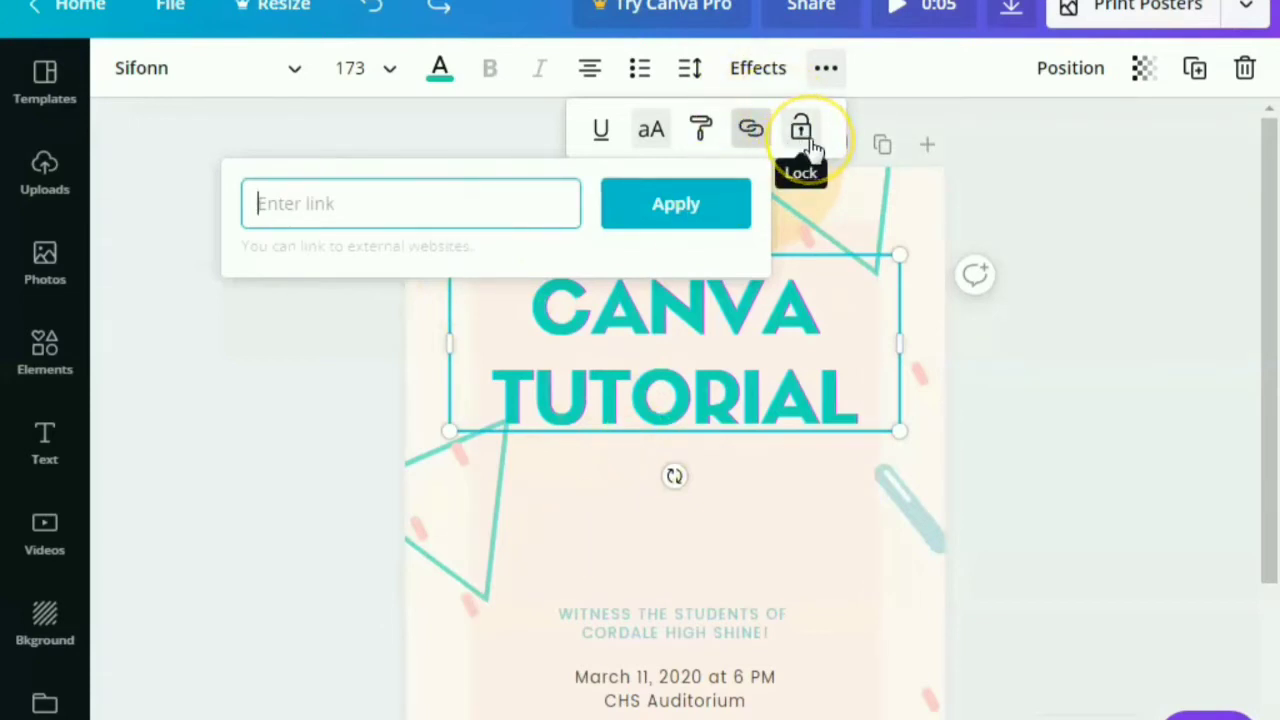
{"action": "left_click", "coordinate": [926, 209]}
{"action": "left_click", "coordinate": [660, 337]}
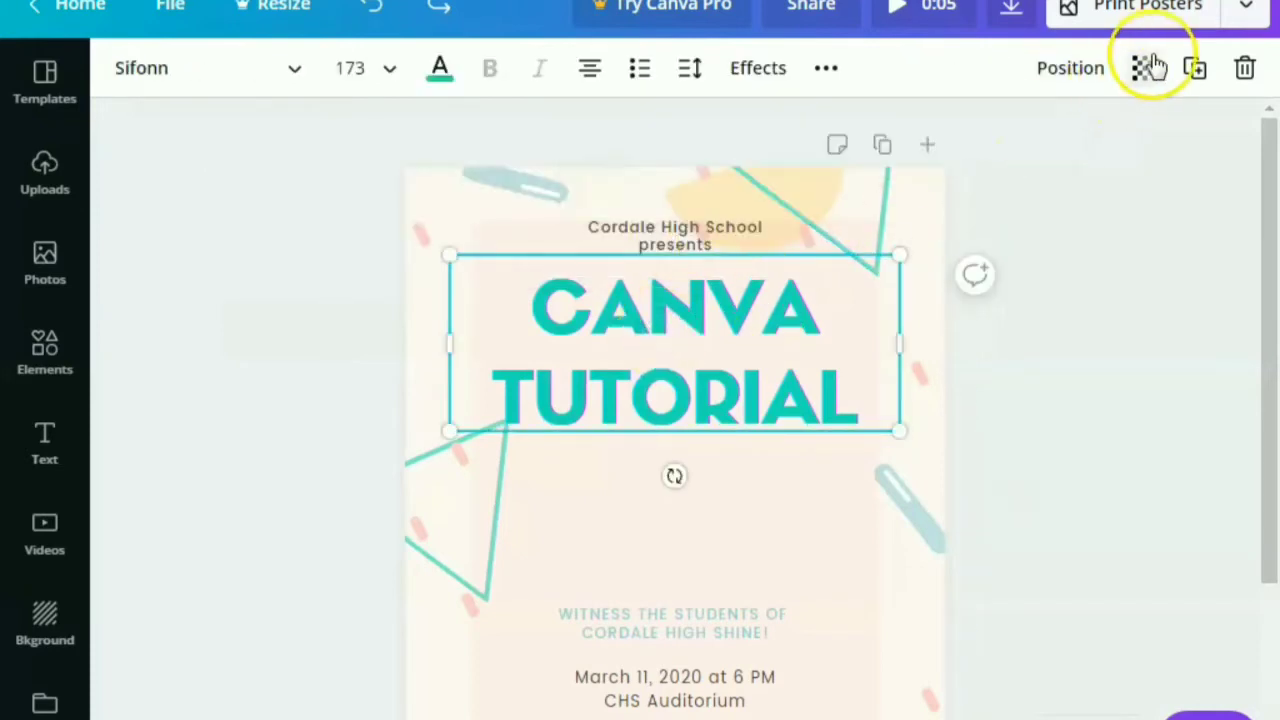
Step: Send the CANVA TUTORIAL title backward twice from the Position options
{"action": "left_click", "coordinate": [758, 68]}
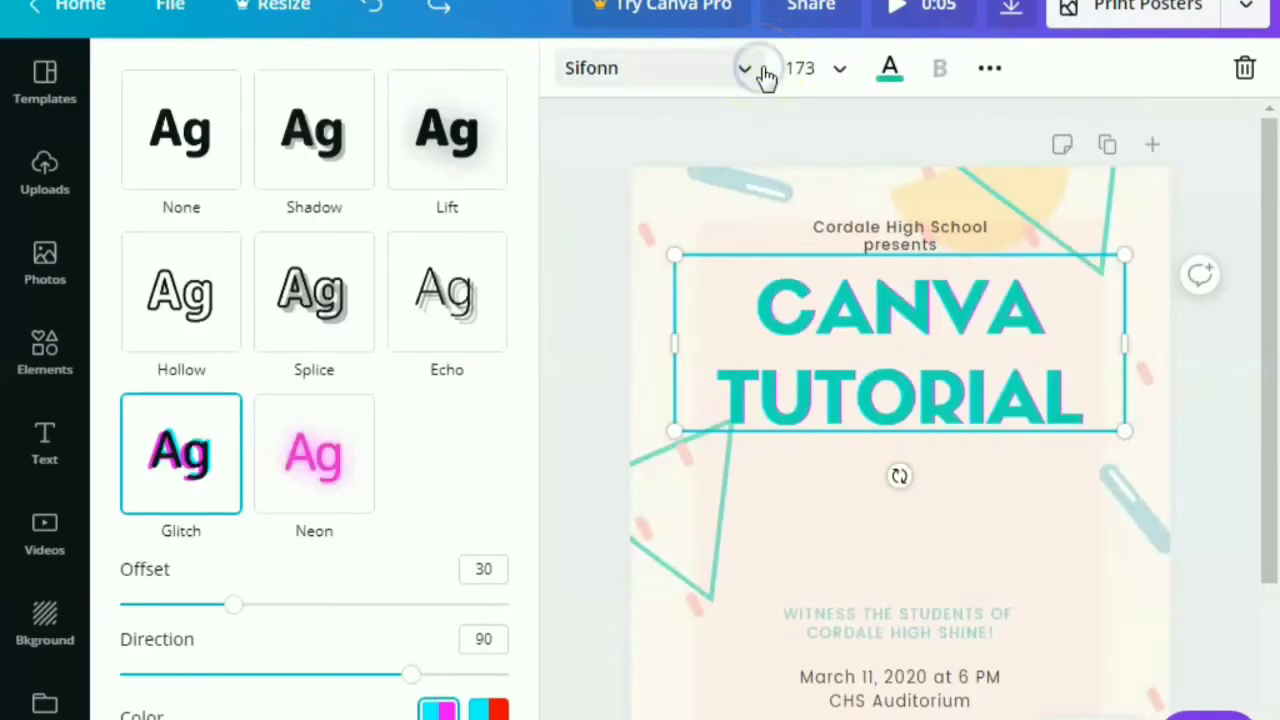
{"action": "left_click", "coordinate": [760, 70]}
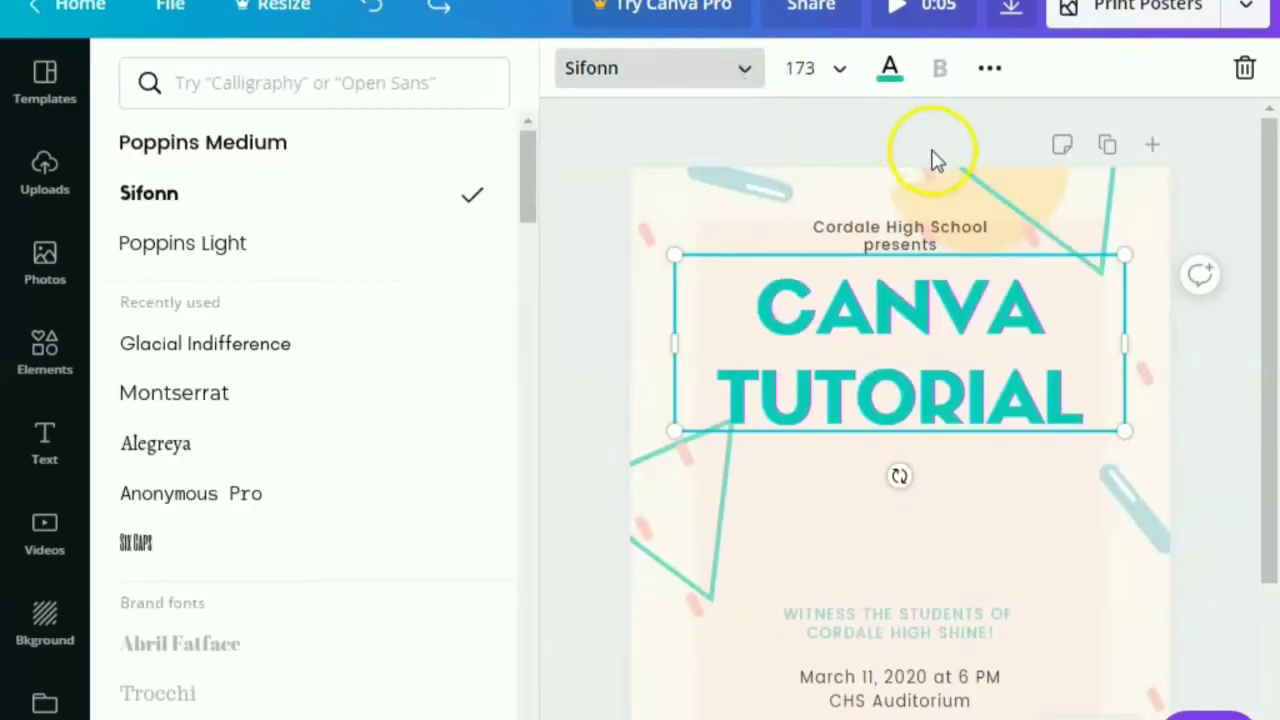
{"action": "left_click", "coordinate": [1172, 548]}
{"action": "left_click", "coordinate": [923, 505]}
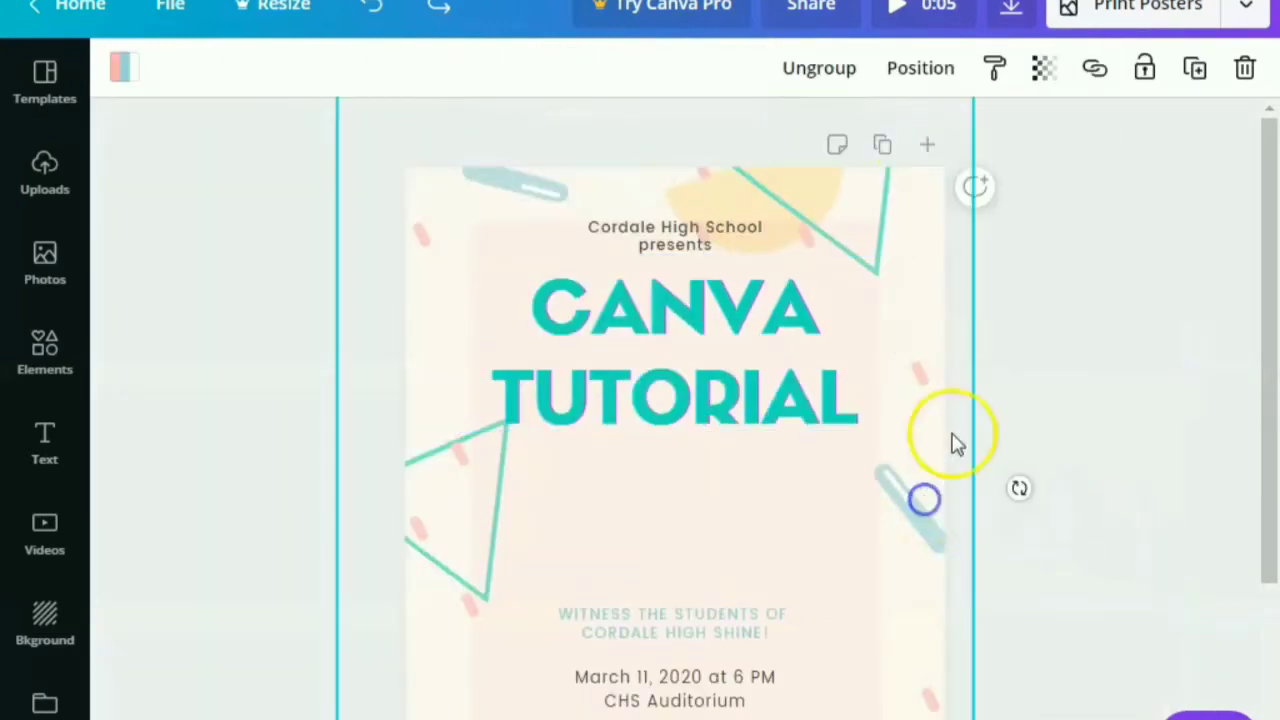
{"action": "left_click", "coordinate": [1023, 423]}
{"action": "left_click", "coordinate": [763, 370]}
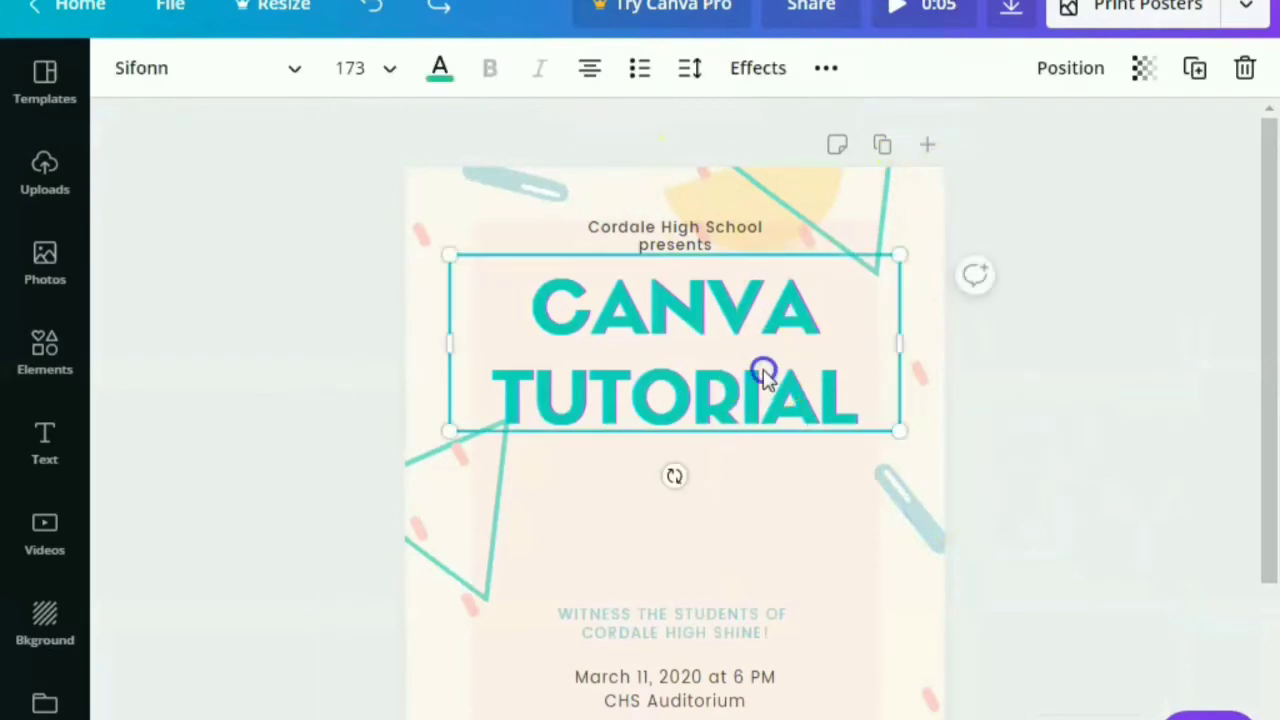
{"action": "left_click", "coordinate": [1060, 78]}
{"action": "left_click", "coordinate": [1029, 134]}
{"action": "left_click", "coordinate": [1028, 136]}
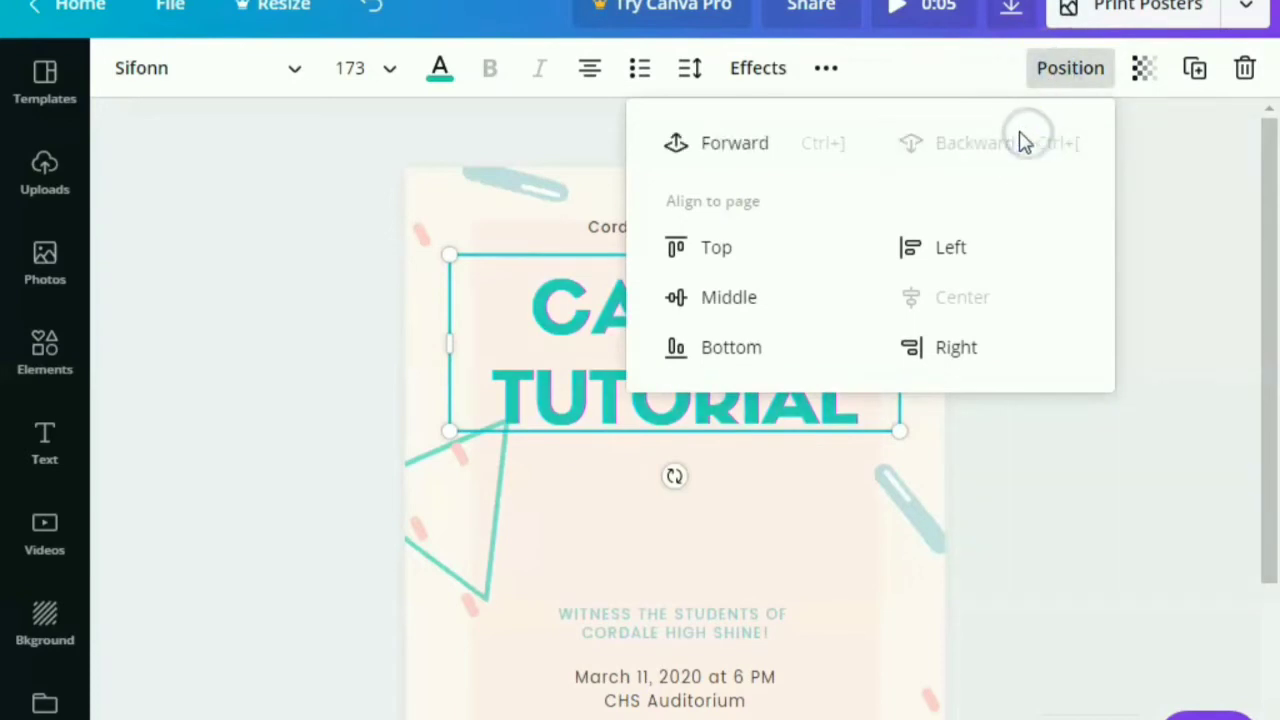
Step: Try moving the pink rectangle, then undo the changes
{"action": "left_click", "coordinate": [806, 540]}
{"action": "left_click", "coordinate": [806, 541]}
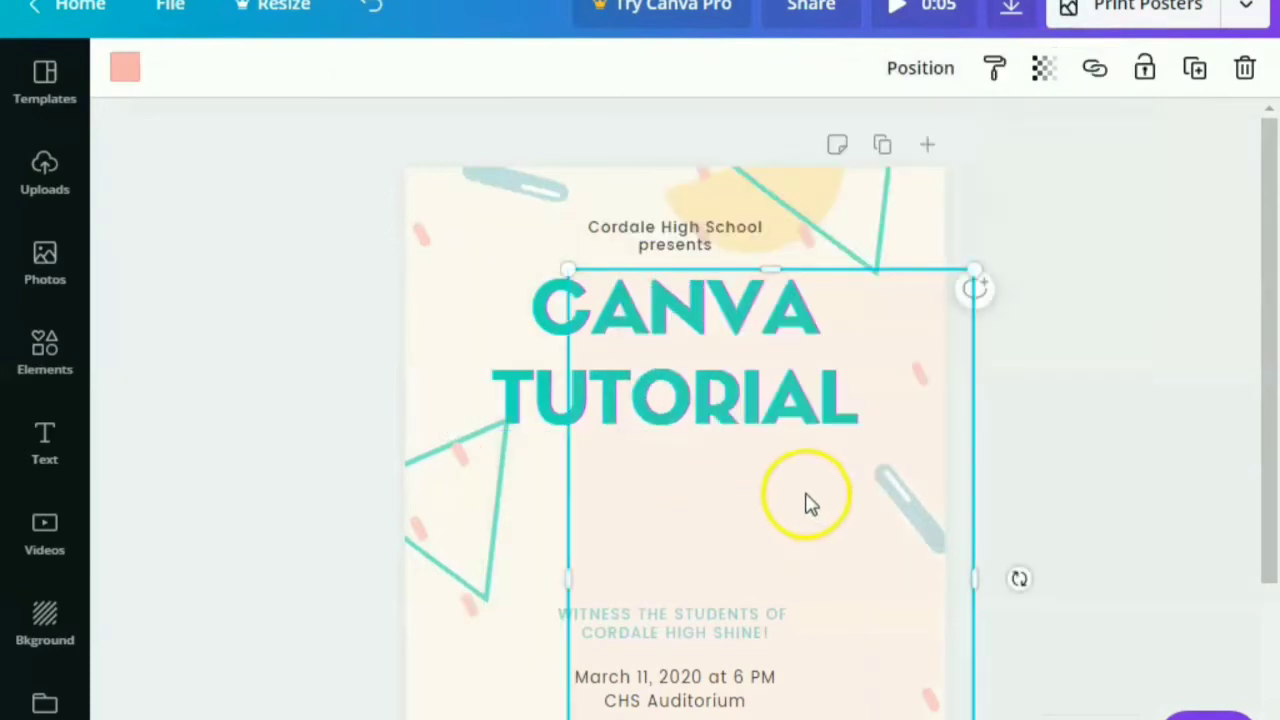
{"action": "key", "text": "ctrl+z"}
{"action": "left_click", "coordinate": [700, 374]}
{"action": "mouse_move", "coordinate": [808, 394]}
{"action": "left_mouse_down"}
{"action": "mouse_move", "coordinate": [835, 461]}
{"action": "mouse_move", "coordinate": [800, 366]}
{"action": "mouse_move", "coordinate": [826, 403]}
{"action": "mouse_move", "coordinate": [811, 420]}
{"action": "mouse_move", "coordinate": [816, 403]}
{"action": "mouse_move", "coordinate": [790, 395]}
{"action": "left_mouse_up"}
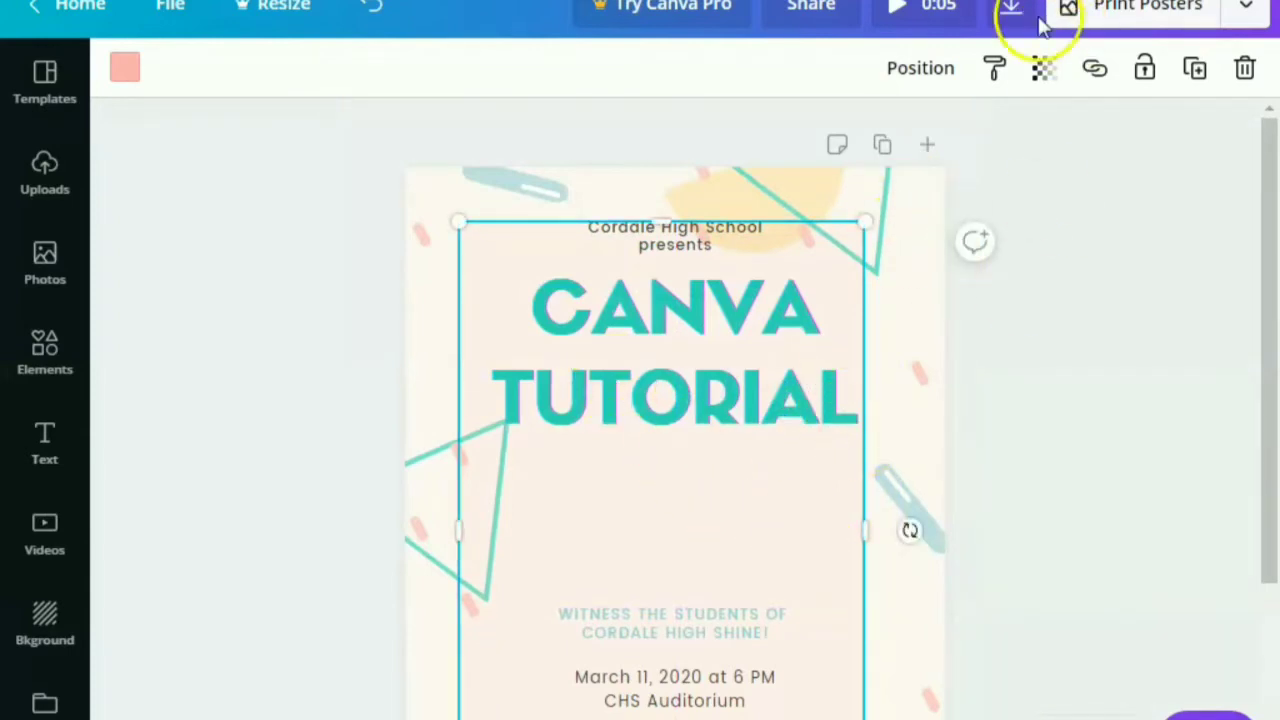
{"action": "key", "text": "ctrl+z"}
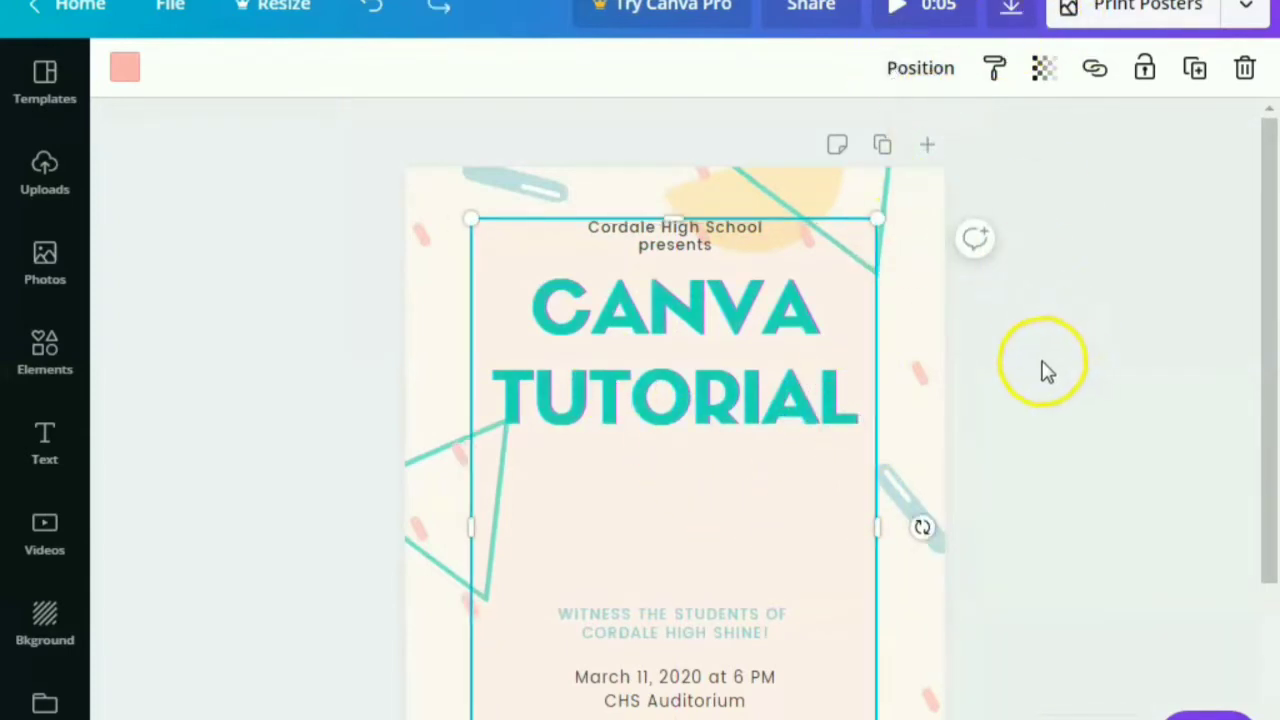
{"action": "key", "text": "ctrl+z"}
{"action": "key", "text": "ctrl+z"}
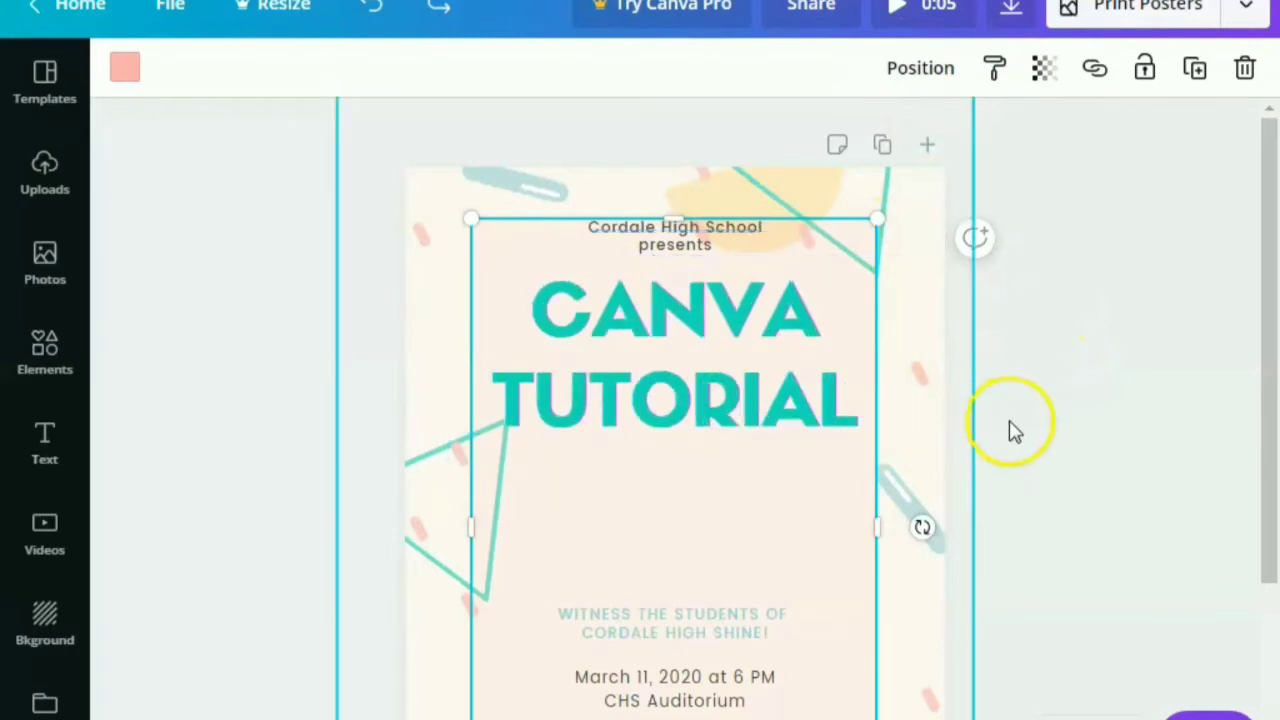
{"action": "left_click", "coordinate": [1017, 354]}
Step: Trial heading transparency and a duplicate copy, deleting the duplicate and reselecting the original
{"action": "left_click", "coordinate": [680, 400]}
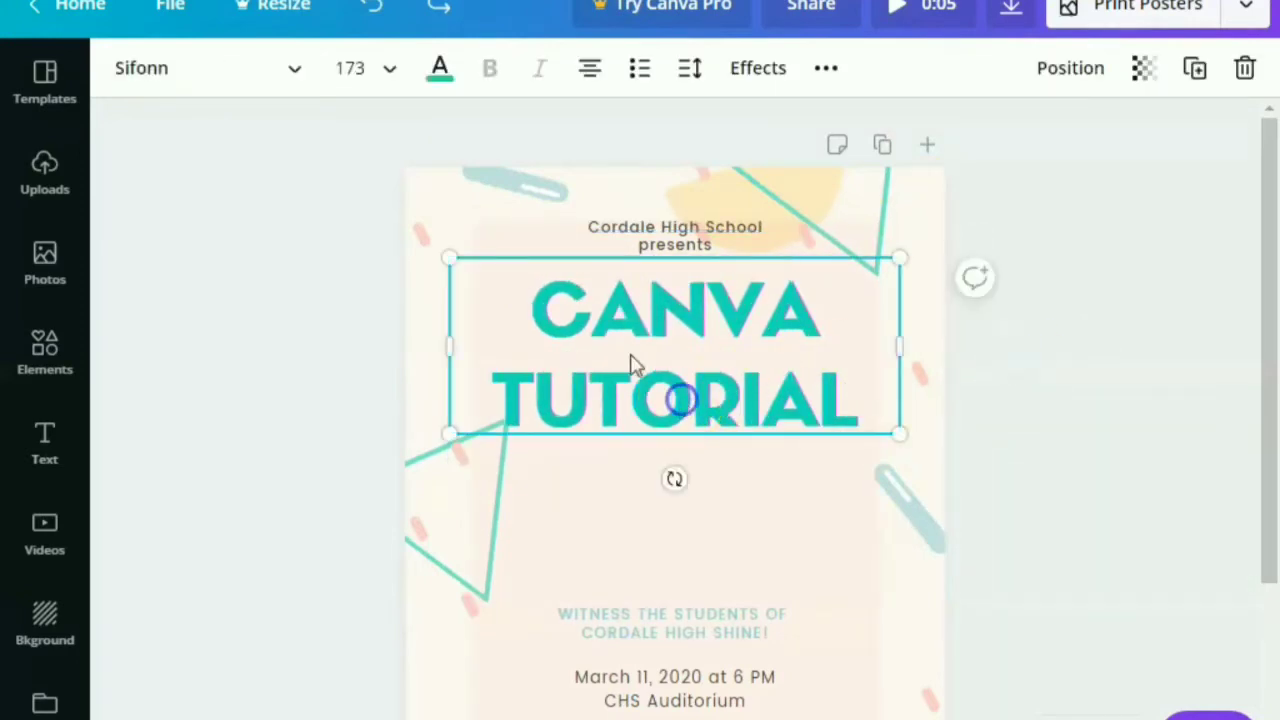
{"action": "left_click", "coordinate": [1140, 72]}
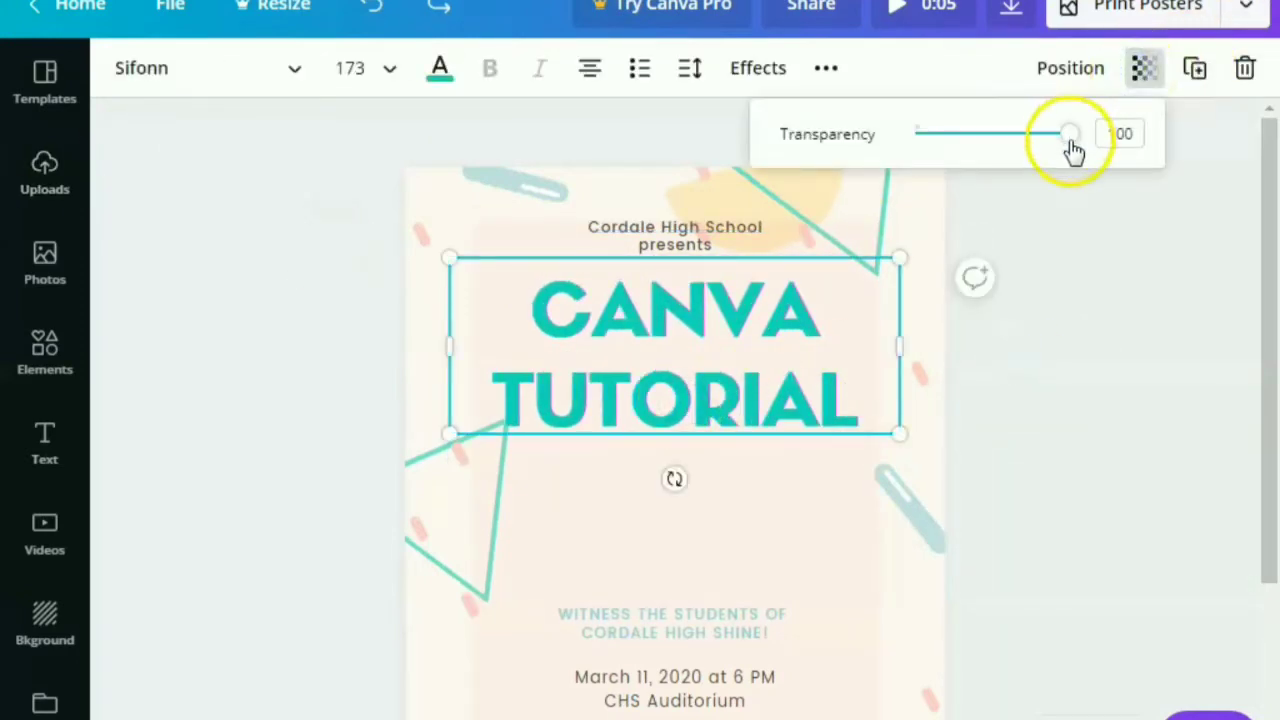
{"action": "left_click_drag", "start_coordinate": [1072, 149], "coordinate": [1106, 138]}
{"action": "left_click", "coordinate": [1196, 74]}
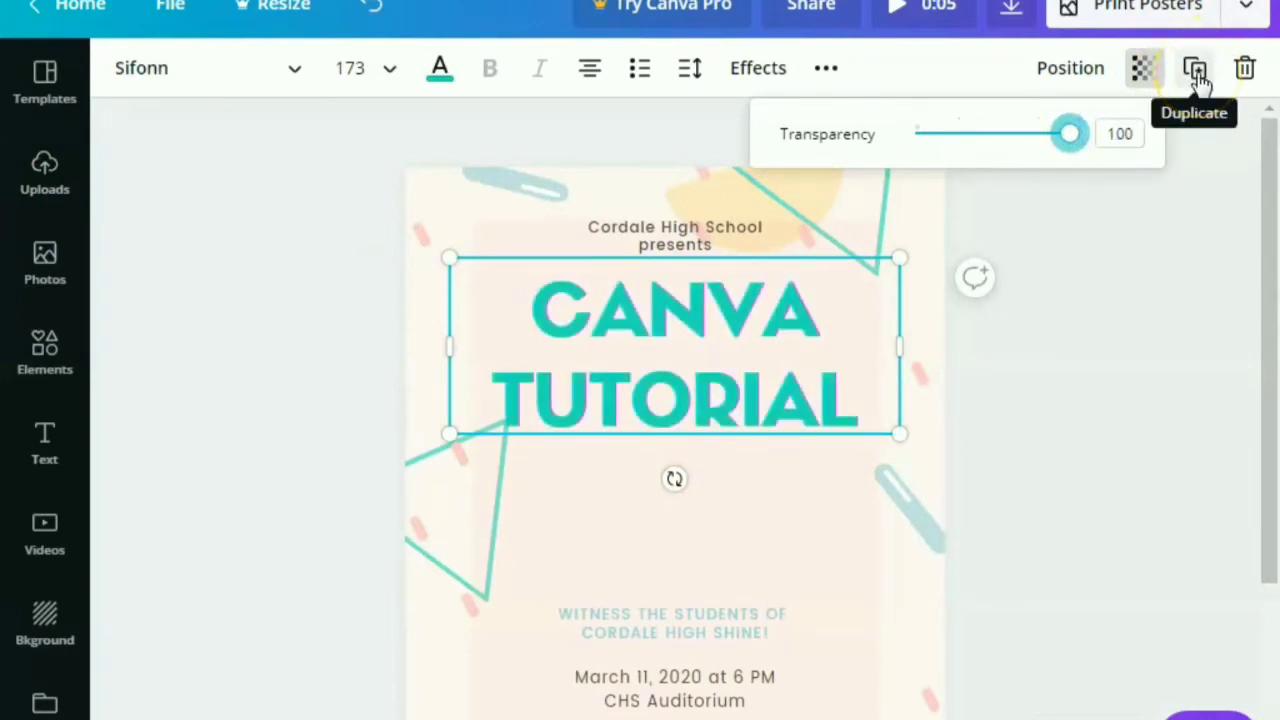
{"action": "left_click_drag", "start_coordinate": [849, 363], "coordinate": [839, 563]}
{"action": "key", "text": "Delete"}
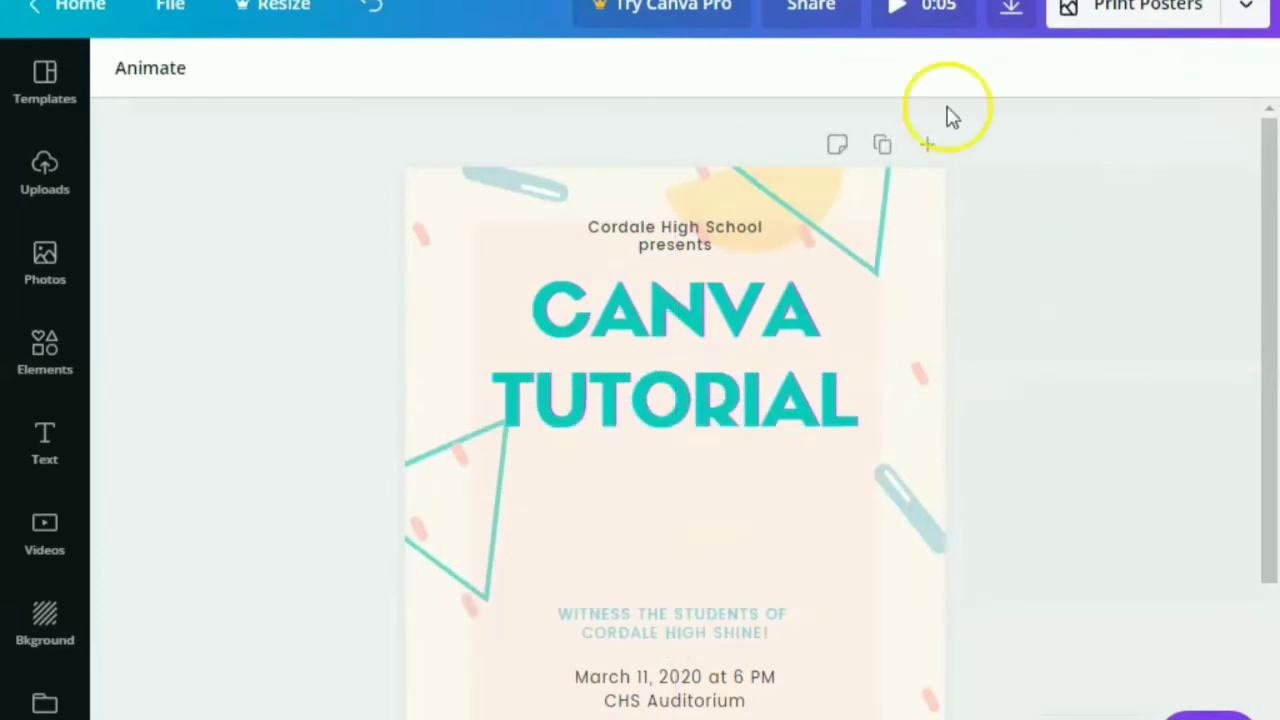
{"action": "left_click", "coordinate": [654, 380]}
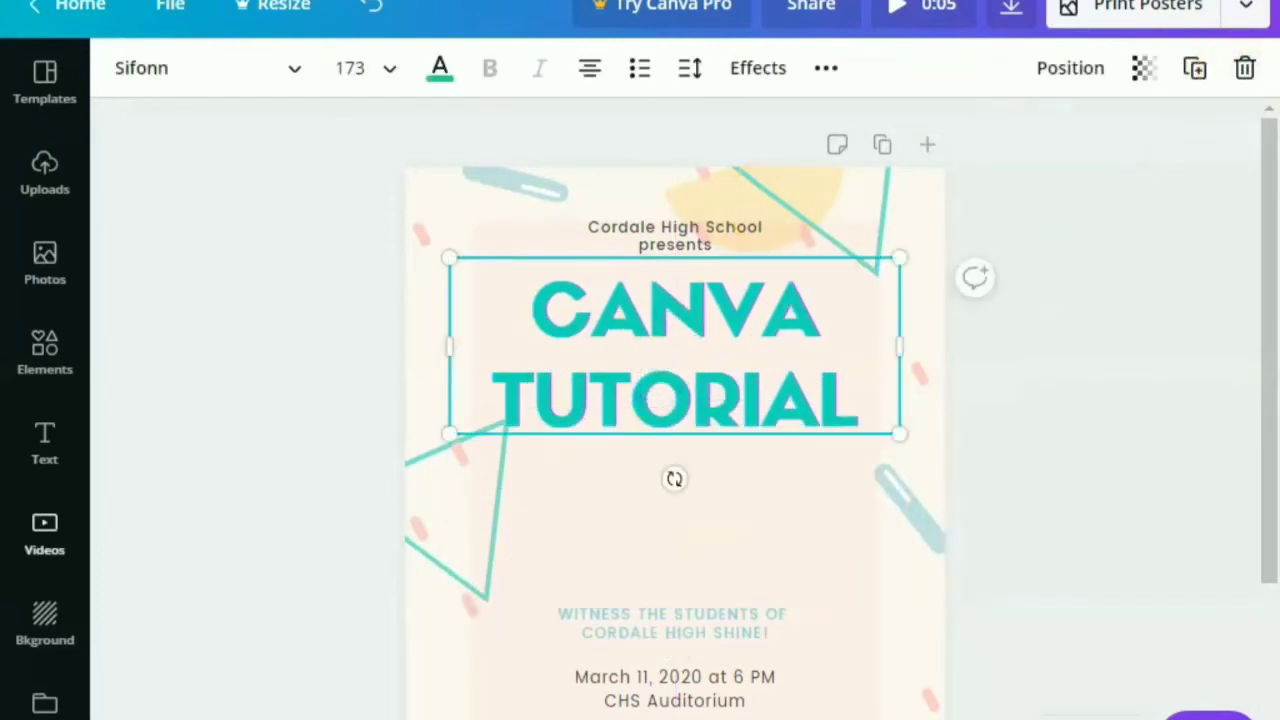
Step: Browse uploaded images and trial-place the light-burst image, then remove it
{"action": "left_click", "coordinate": [15, 184]}
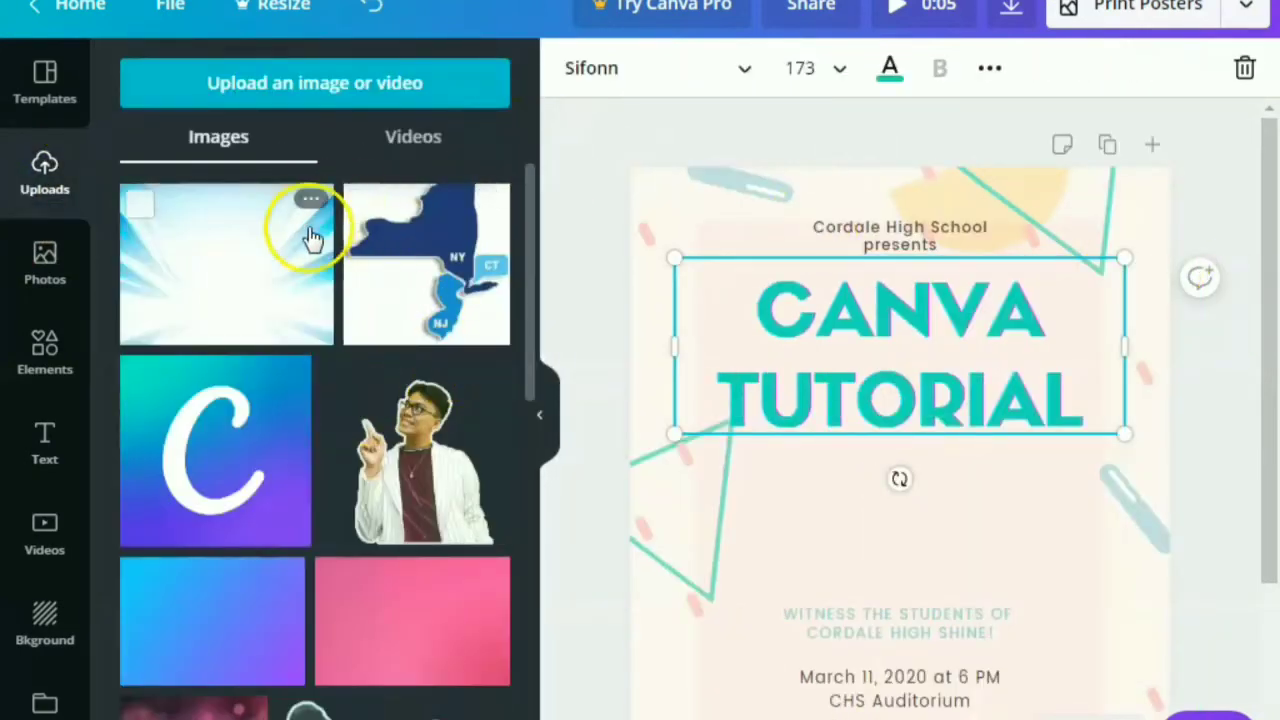
{"action": "scroll", "coordinate": [309, 250], "scroll_direction": "down", "scroll_amount": 3}
{"action": "scroll", "coordinate": [337, 229], "scroll_direction": "up", "scroll_amount": 3}
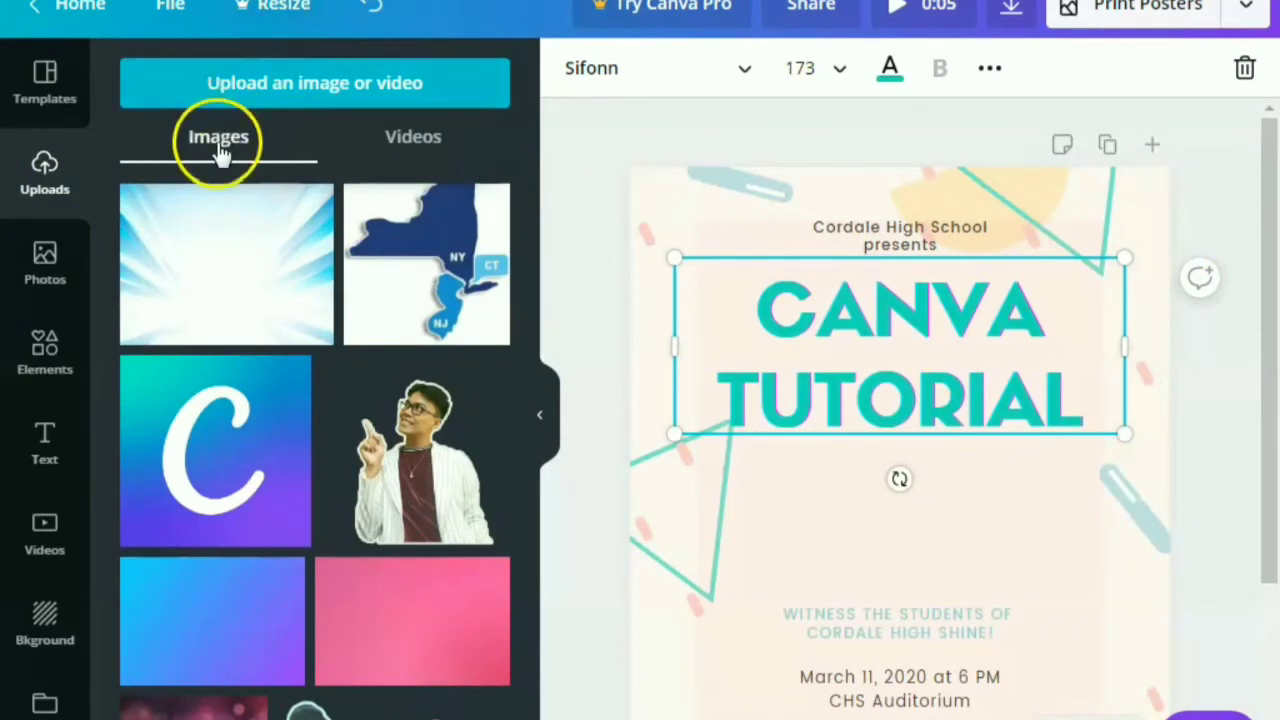
{"action": "left_click", "coordinate": [414, 138]}
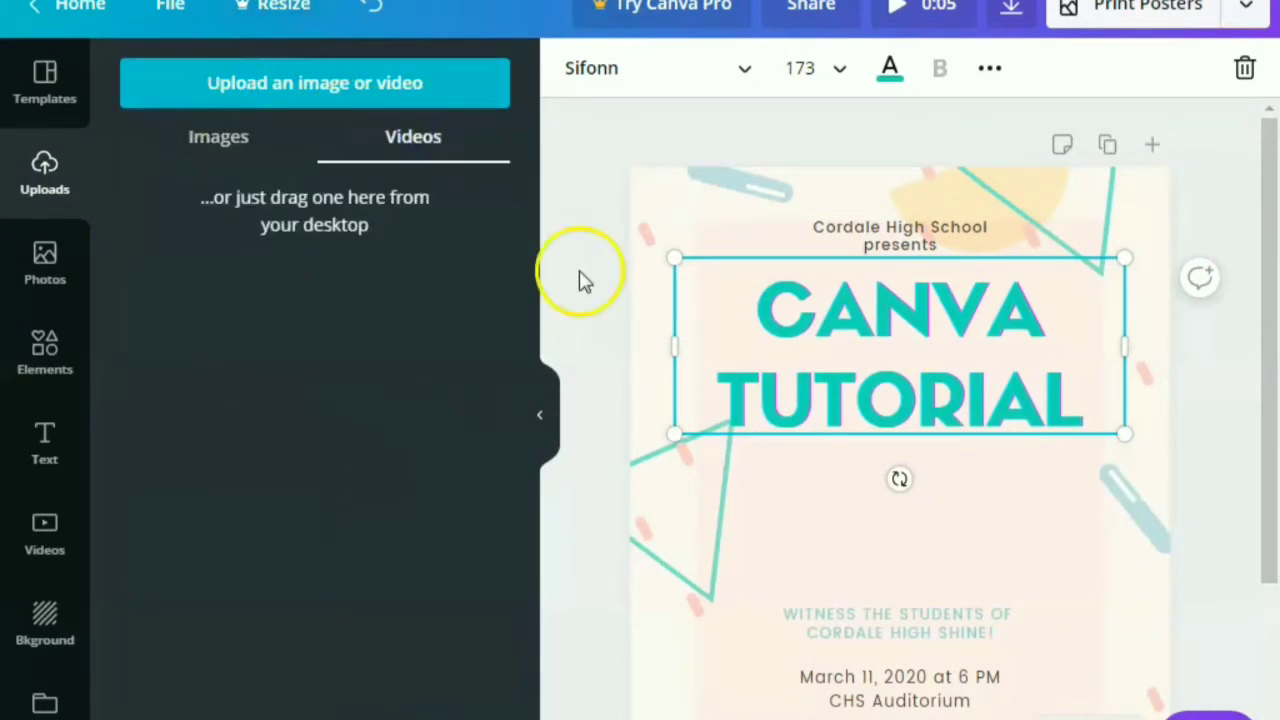
{"action": "left_click", "coordinate": [252, 133]}
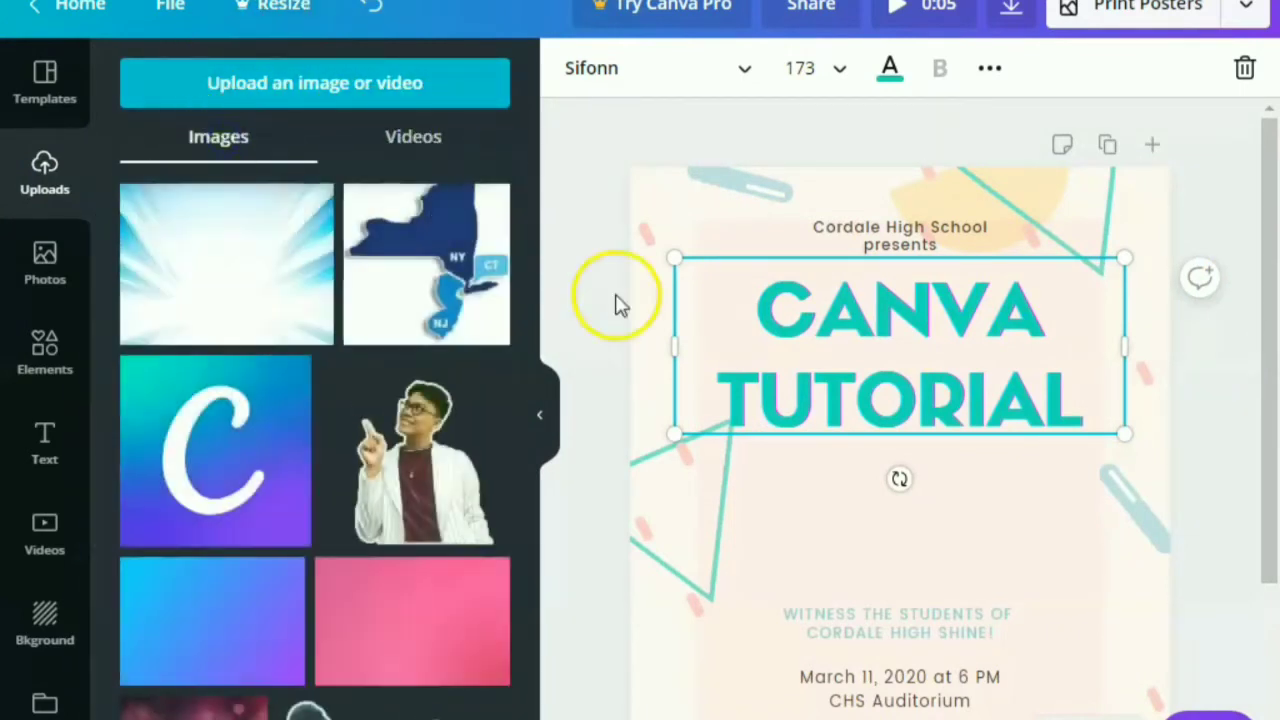
{"action": "left_click_drag", "start_coordinate": [200, 286], "coordinate": [641, 176]}
{"action": "key", "text": "Delete"}
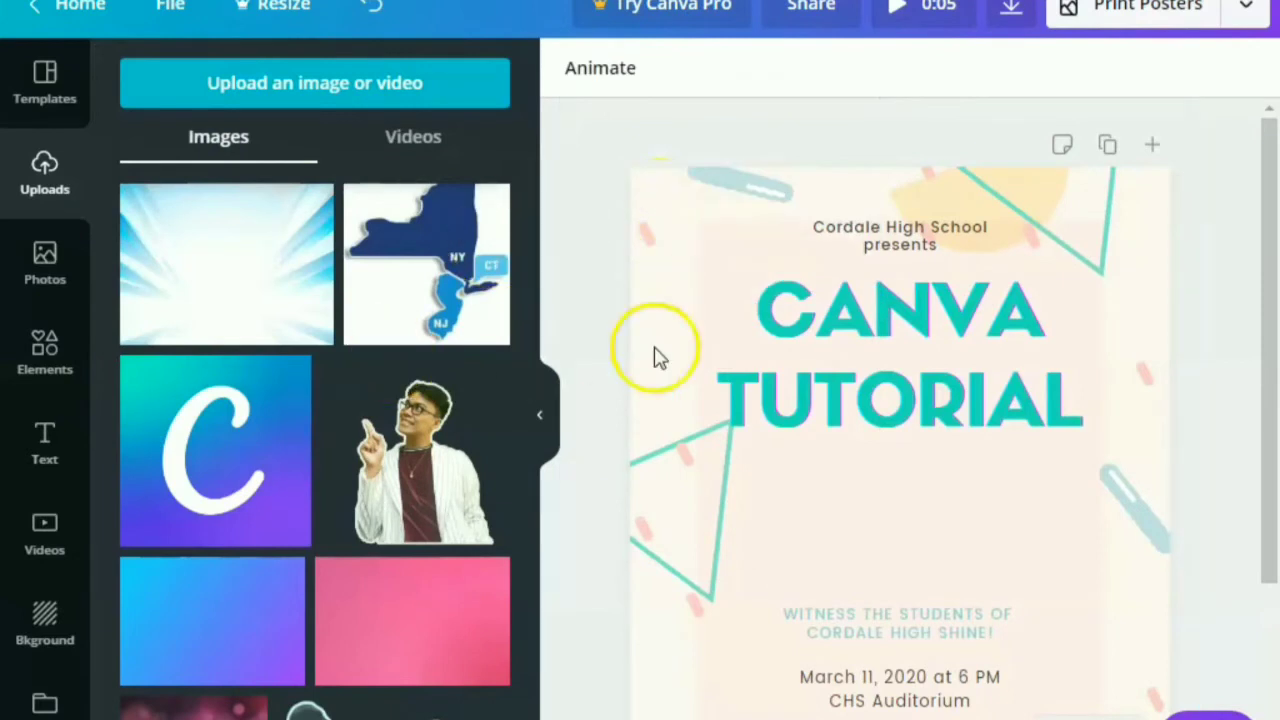
Step: Delete the decorative shapes group and set the pink bokeh upload as the background
{"action": "left_click", "coordinate": [664, 198]}
{"action": "key", "text": "Delete"}
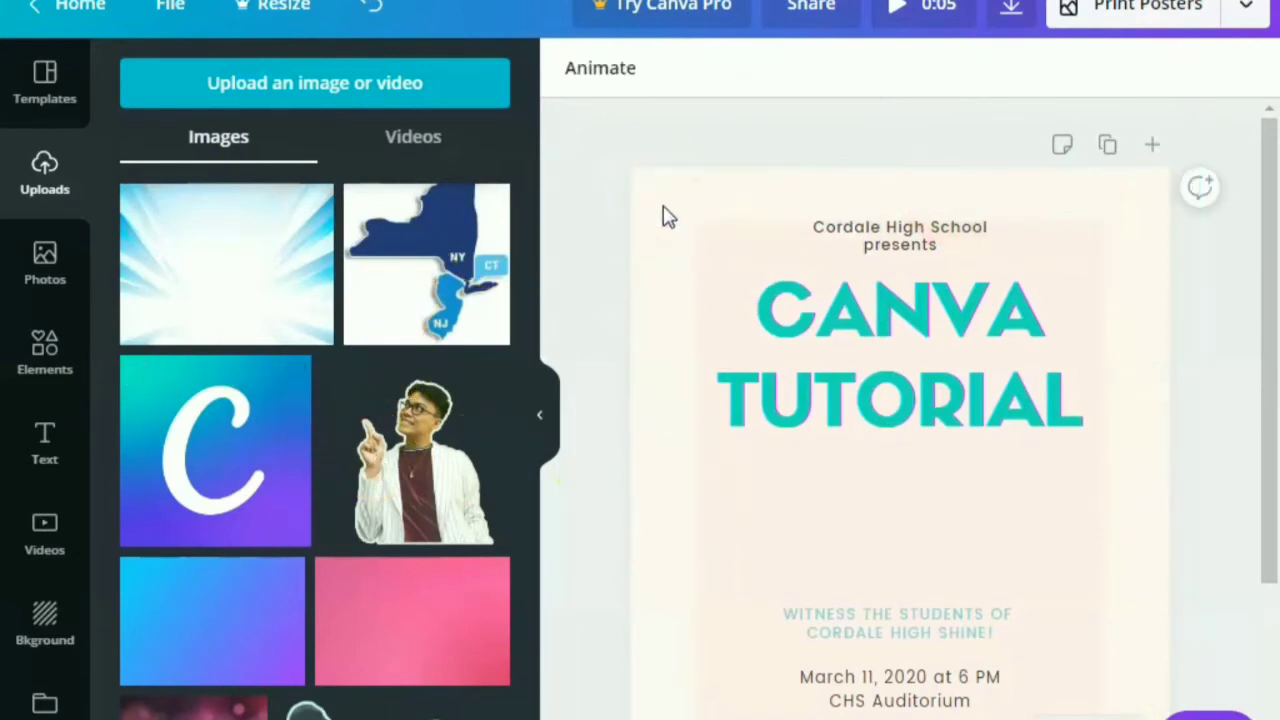
{"action": "left_click_drag", "start_coordinate": [257, 308], "coordinate": [707, 206]}
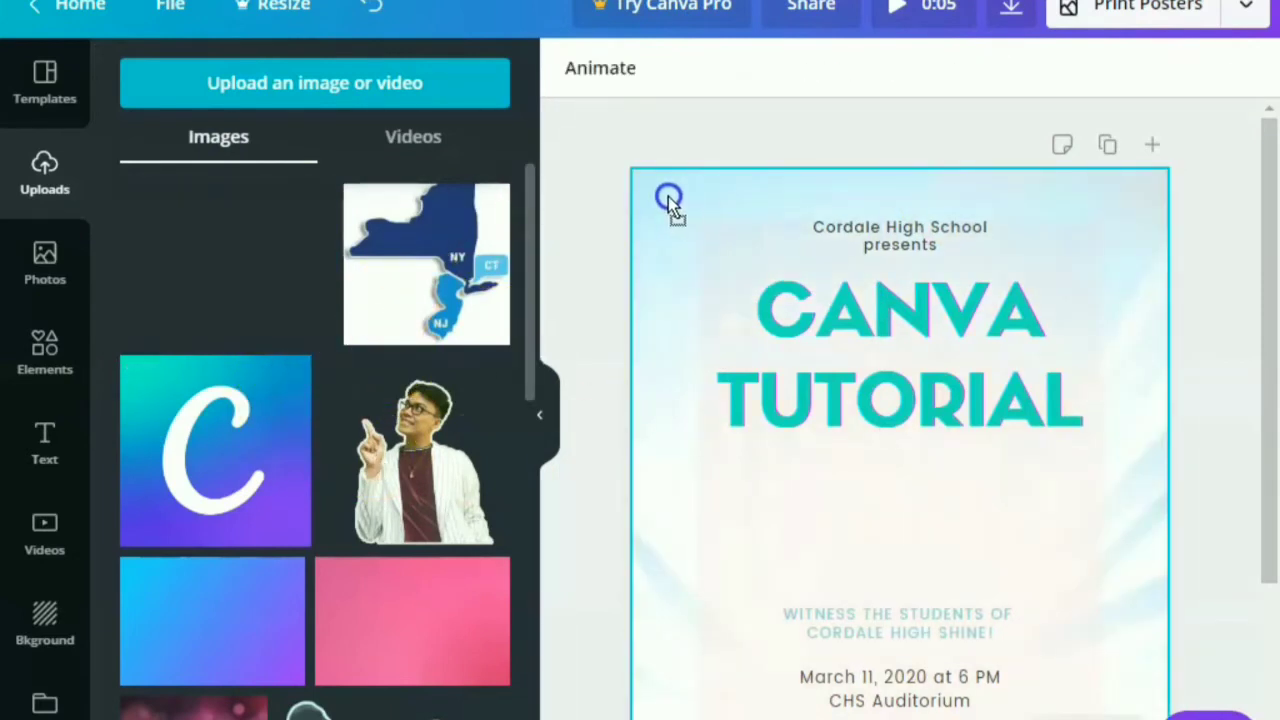
{"action": "scroll", "coordinate": [271, 489], "scroll_direction": "down", "scroll_amount": 3}
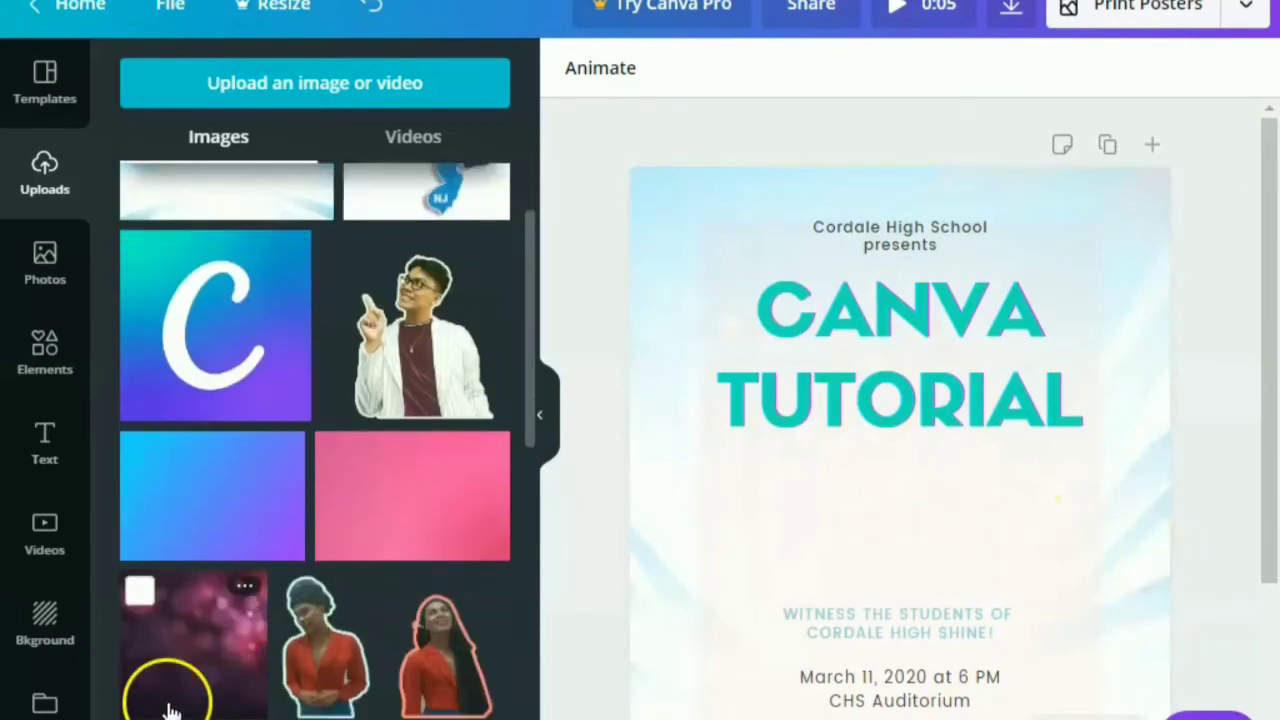
{"action": "left_click_drag", "start_coordinate": [168, 710], "coordinate": [651, 200]}
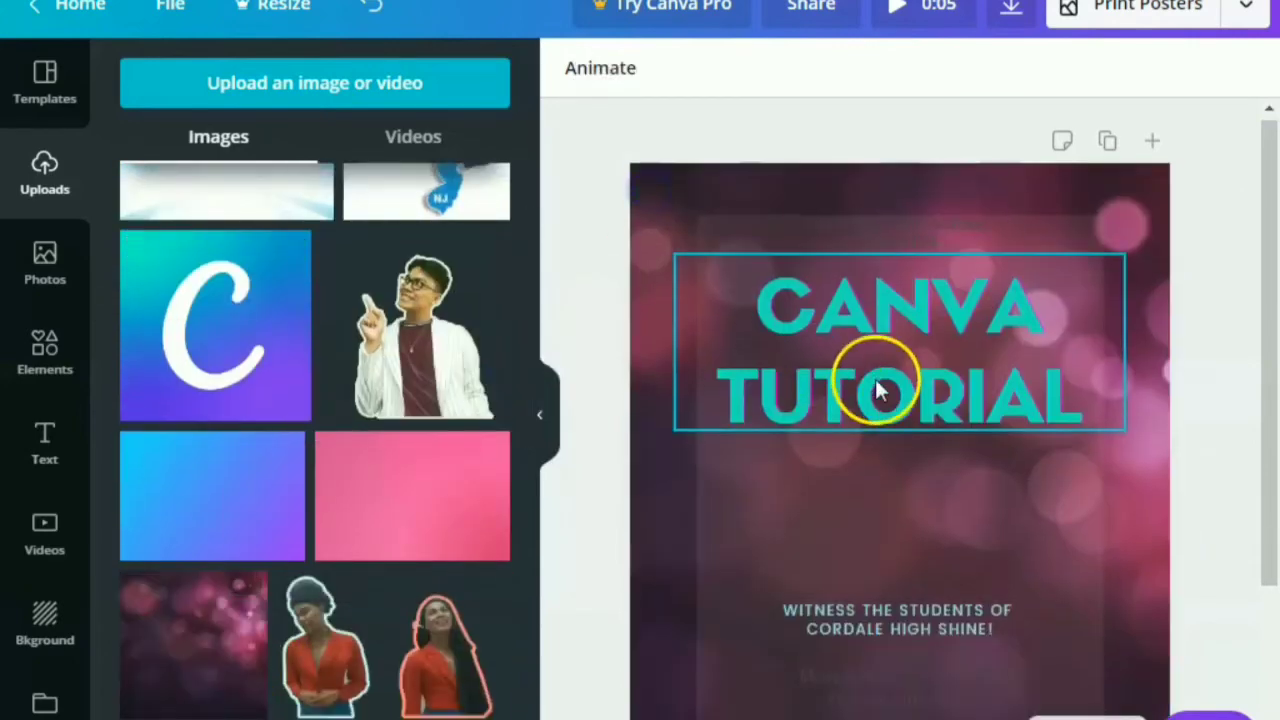
{"action": "scroll", "coordinate": [1143, 532], "scroll_direction": "down", "scroll_amount": 2}
{"action": "scroll", "coordinate": [1100, 450], "scroll_direction": "up", "scroll_amount": 2}
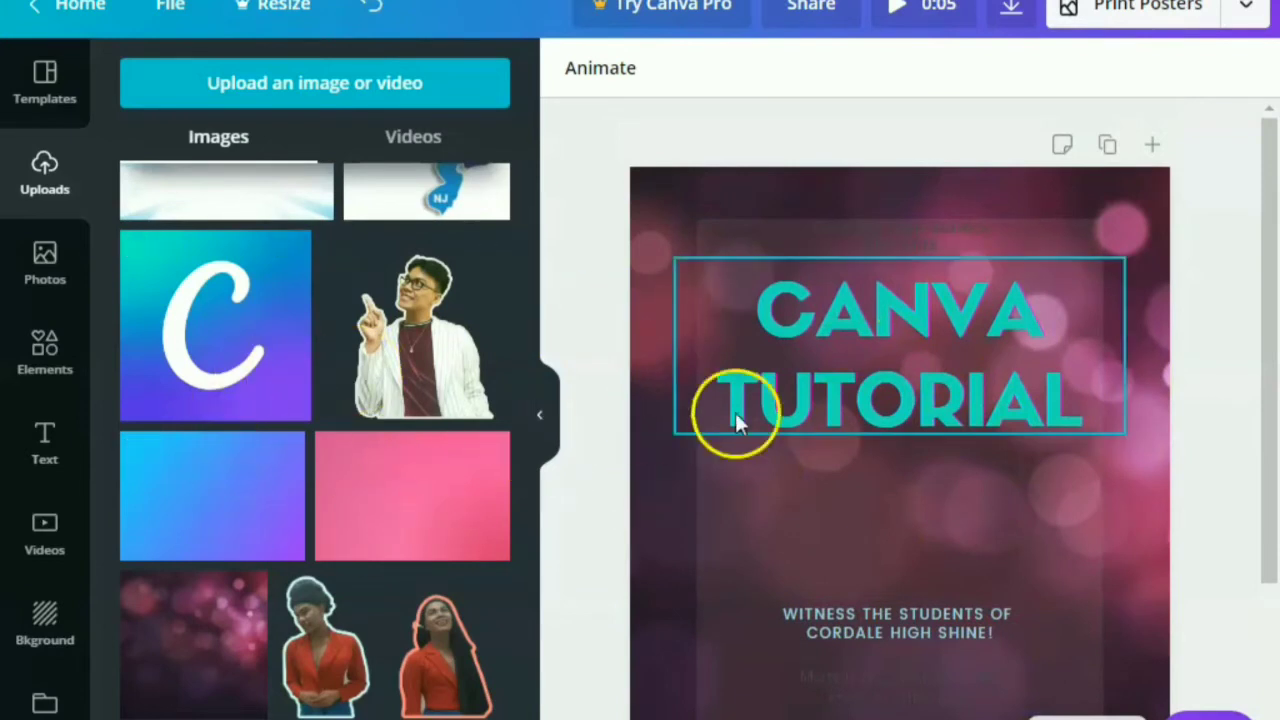
{"action": "scroll", "coordinate": [1049, 525], "scroll_direction": "down", "scroll_amount": 2}
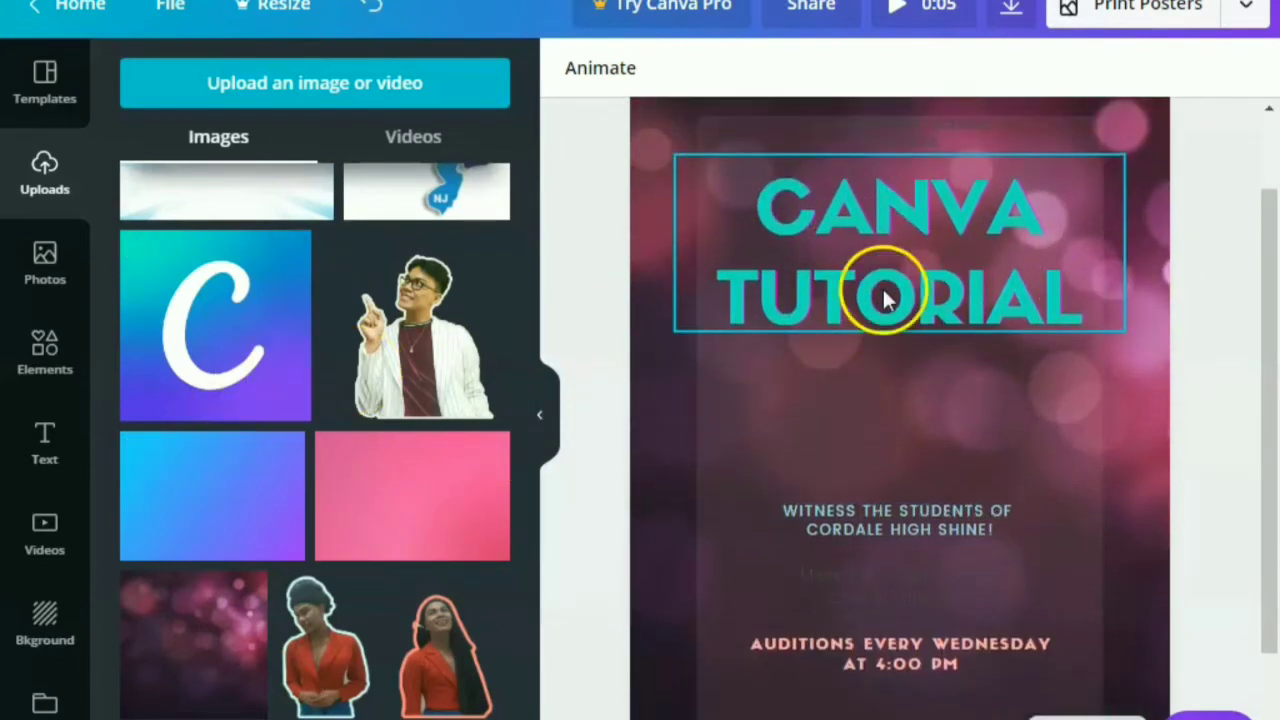
Step: Change the 'Cordale High School presents' text colour to white
{"action": "scroll", "coordinate": [893, 280], "scroll_direction": "up", "scroll_amount": 2}
{"action": "left_click", "coordinate": [902, 243]}
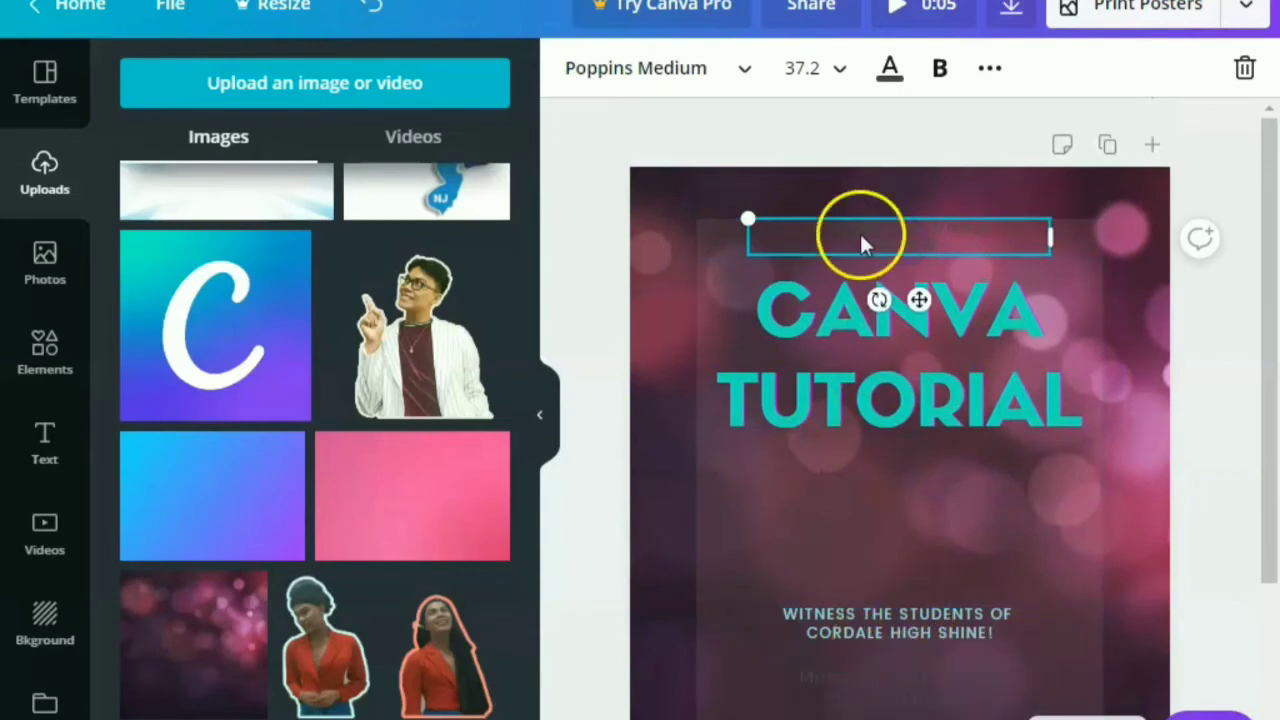
{"action": "left_click", "coordinate": [889, 68]}
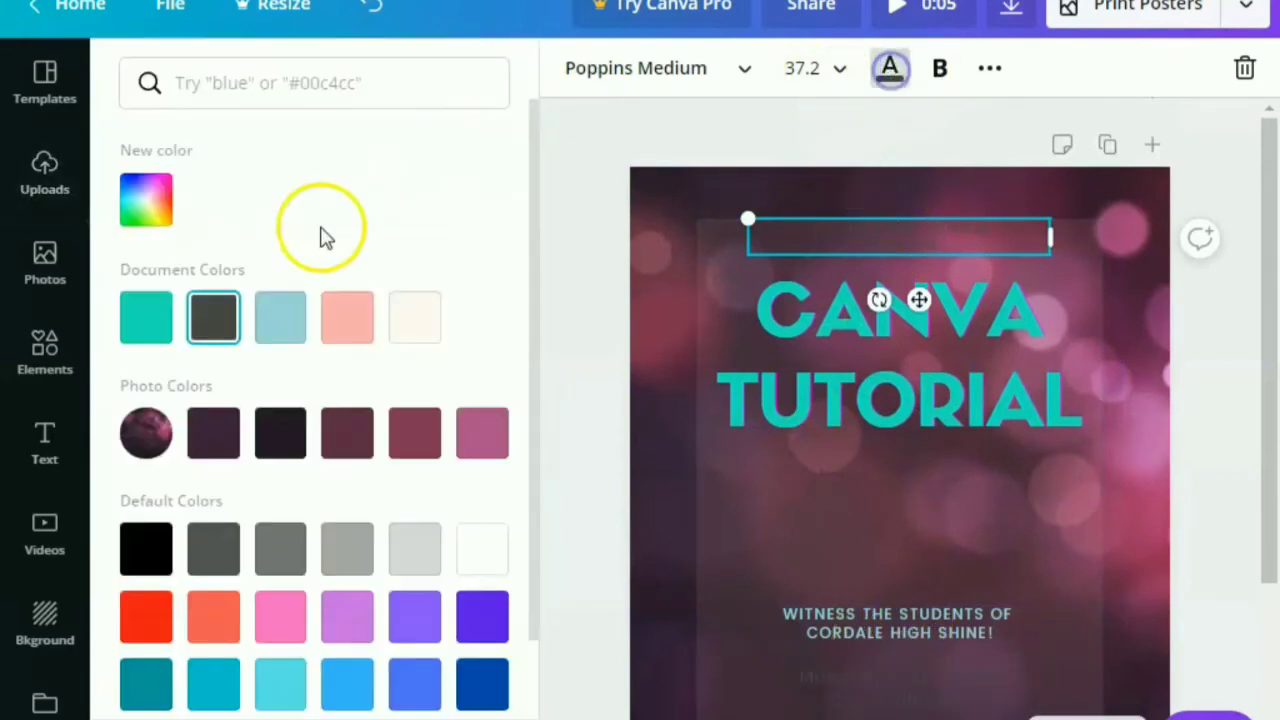
{"action": "left_click", "coordinate": [416, 313]}
Step: Add, move and resize the C logo upload, then delete it and select the background
{"action": "left_click", "coordinate": [44, 175]}
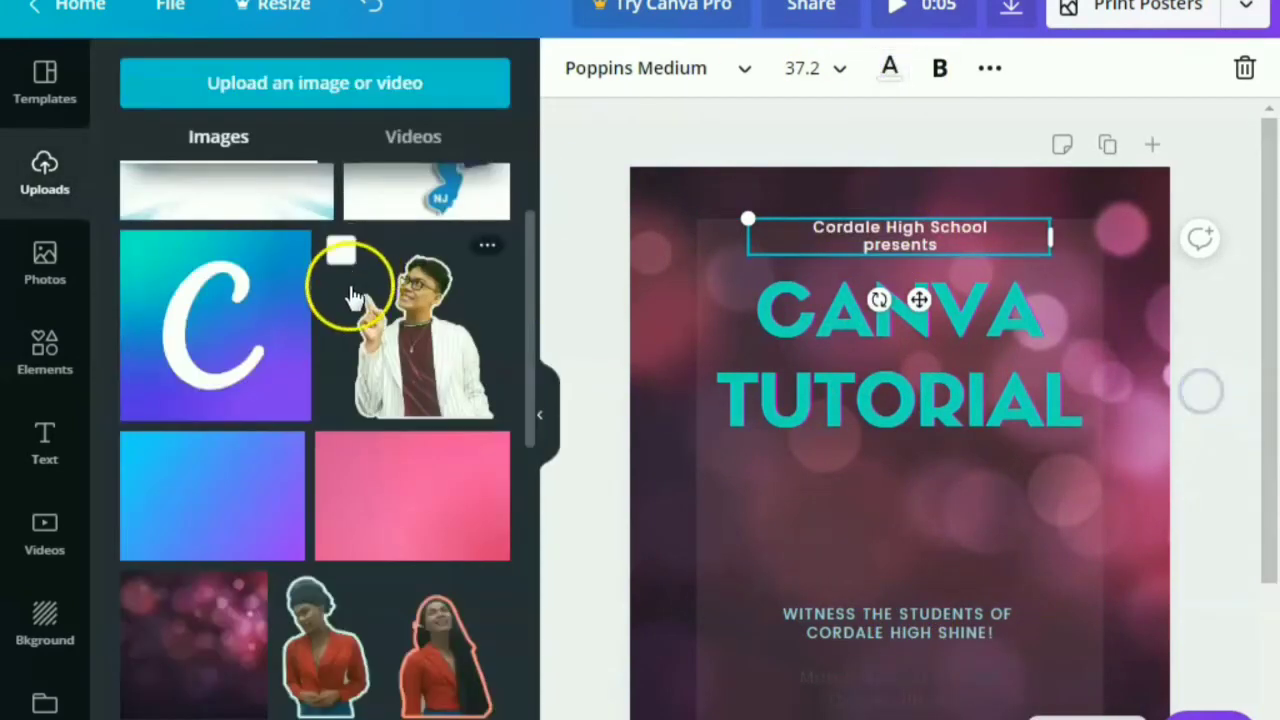
{"action": "left_click", "coordinate": [220, 342]}
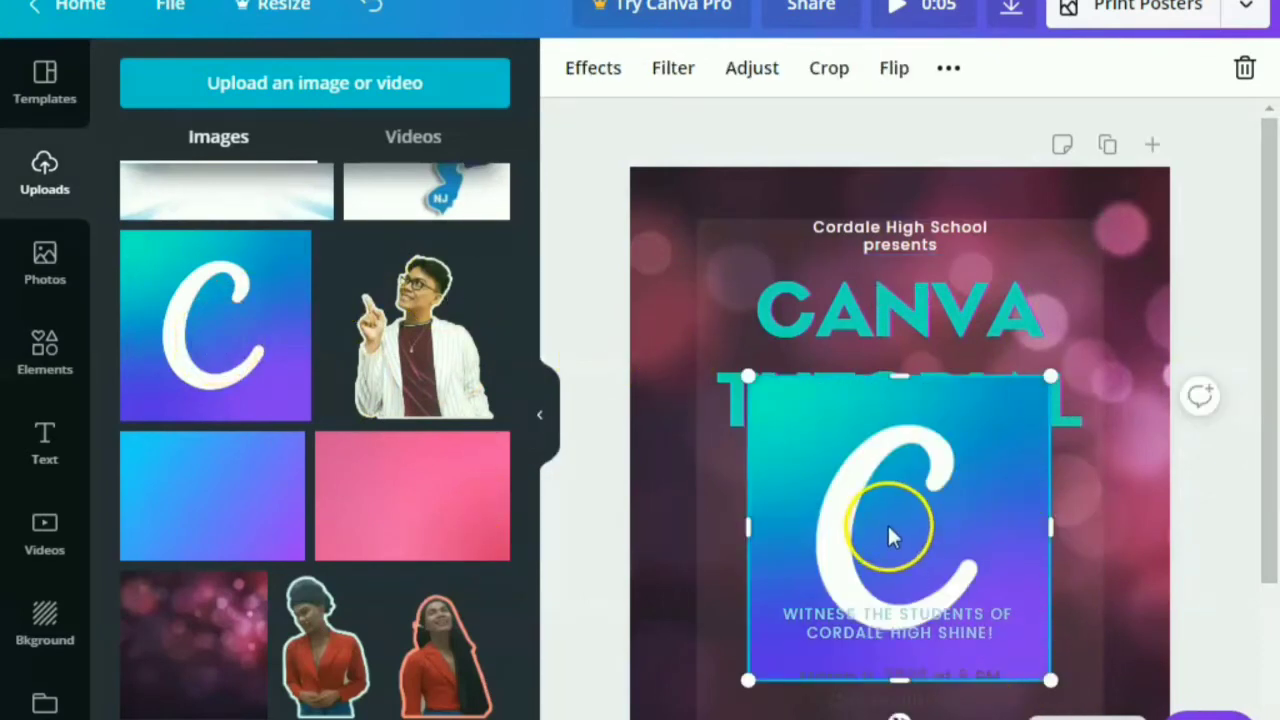
{"action": "left_click_drag", "start_coordinate": [894, 534], "coordinate": [776, 337]}
{"action": "left_click_drag", "start_coordinate": [944, 489], "coordinate": [768, 322]}
{"action": "key", "text": "Delete"}
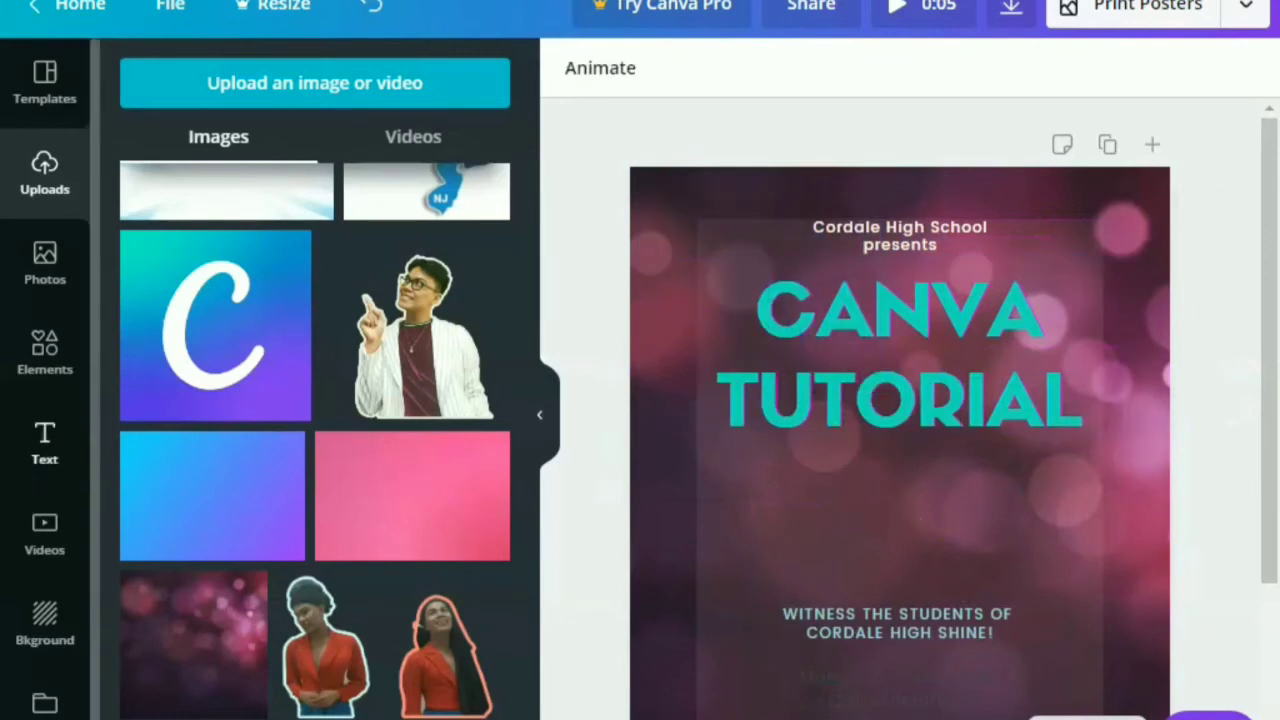
{"action": "scroll", "coordinate": [250, 428], "scroll_direction": "down", "scroll_amount": 5}
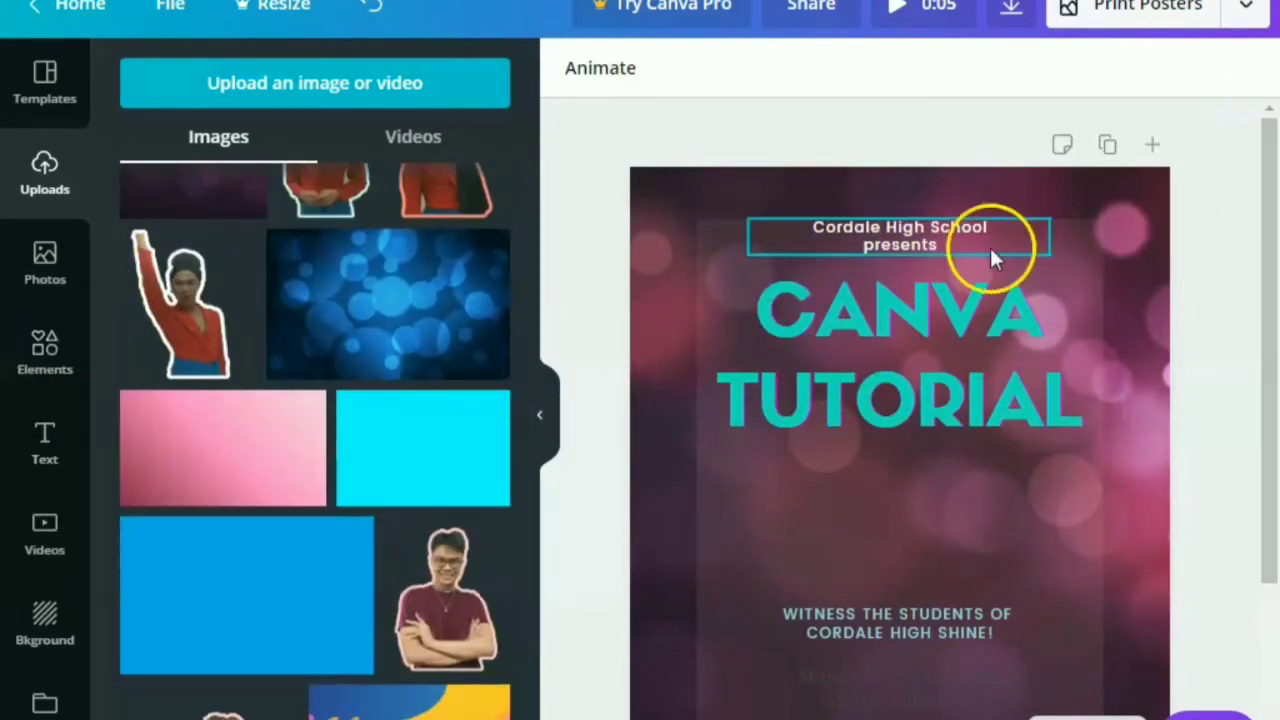
{"action": "left_click", "coordinate": [1127, 435]}
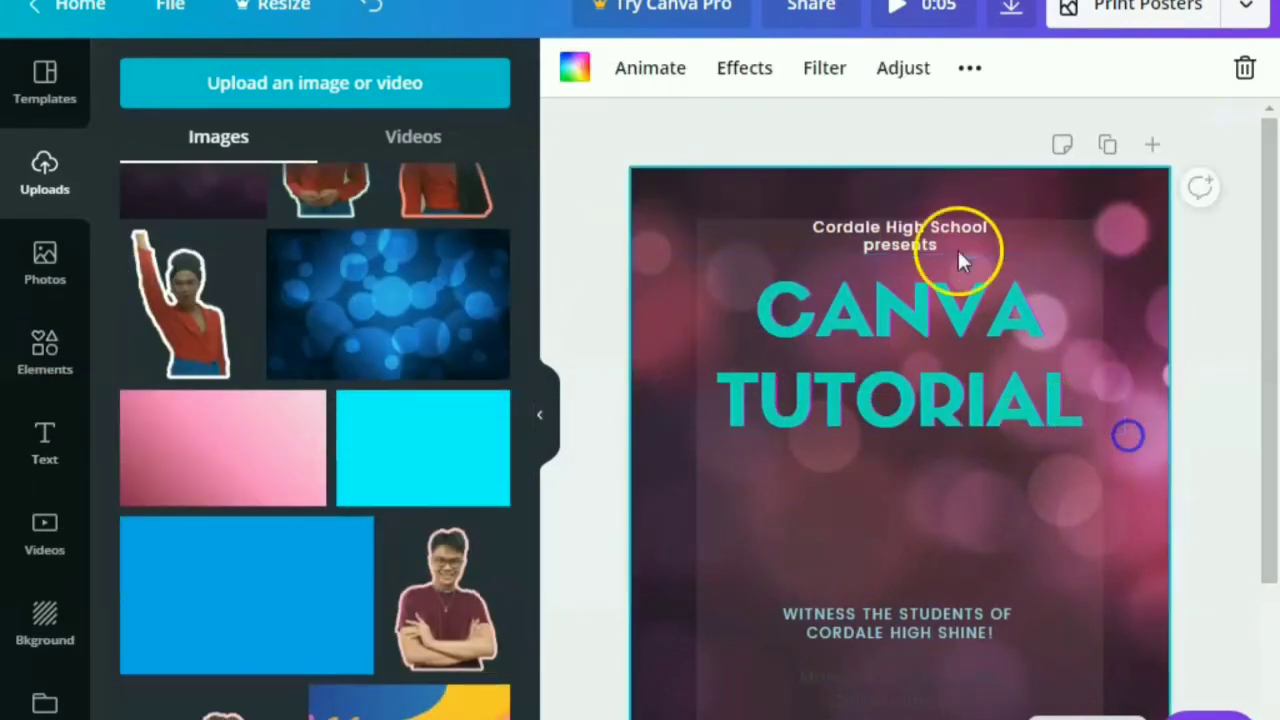
Step: Browse the background's Animate, Effects, Filter and Adjust options
{"action": "left_click", "coordinate": [645, 72]}
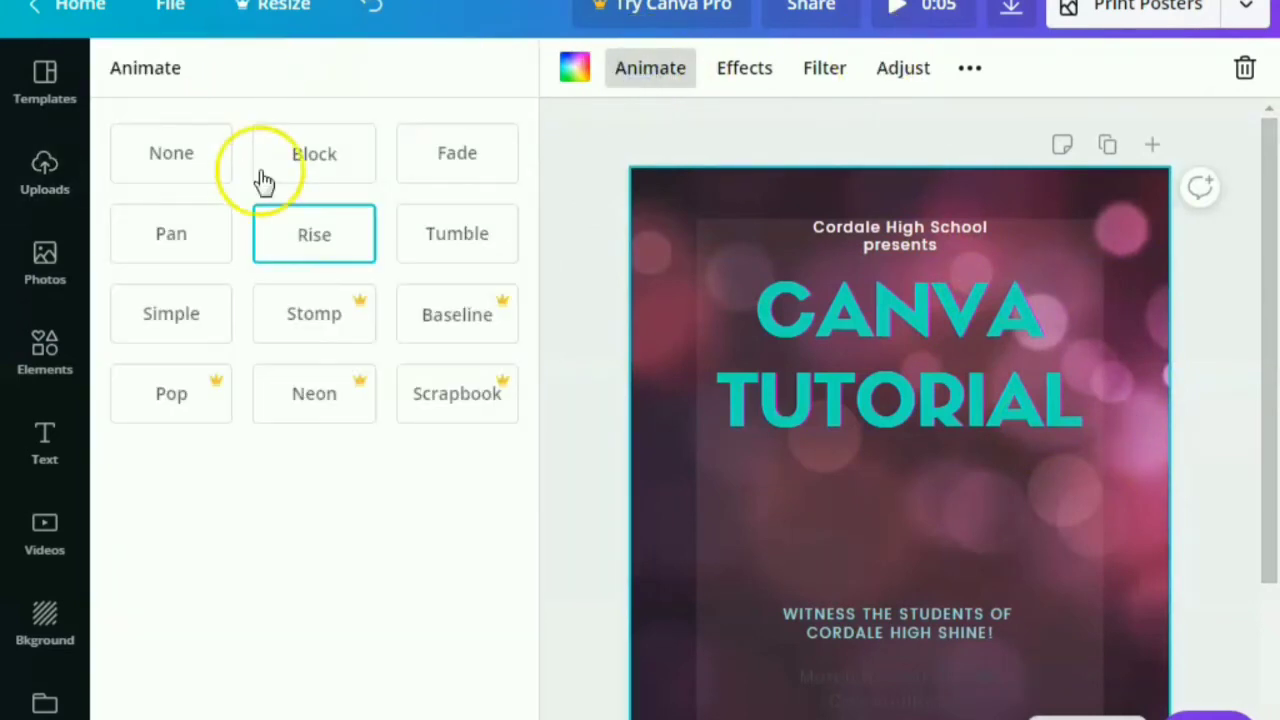
{"action": "left_click", "coordinate": [748, 72]}
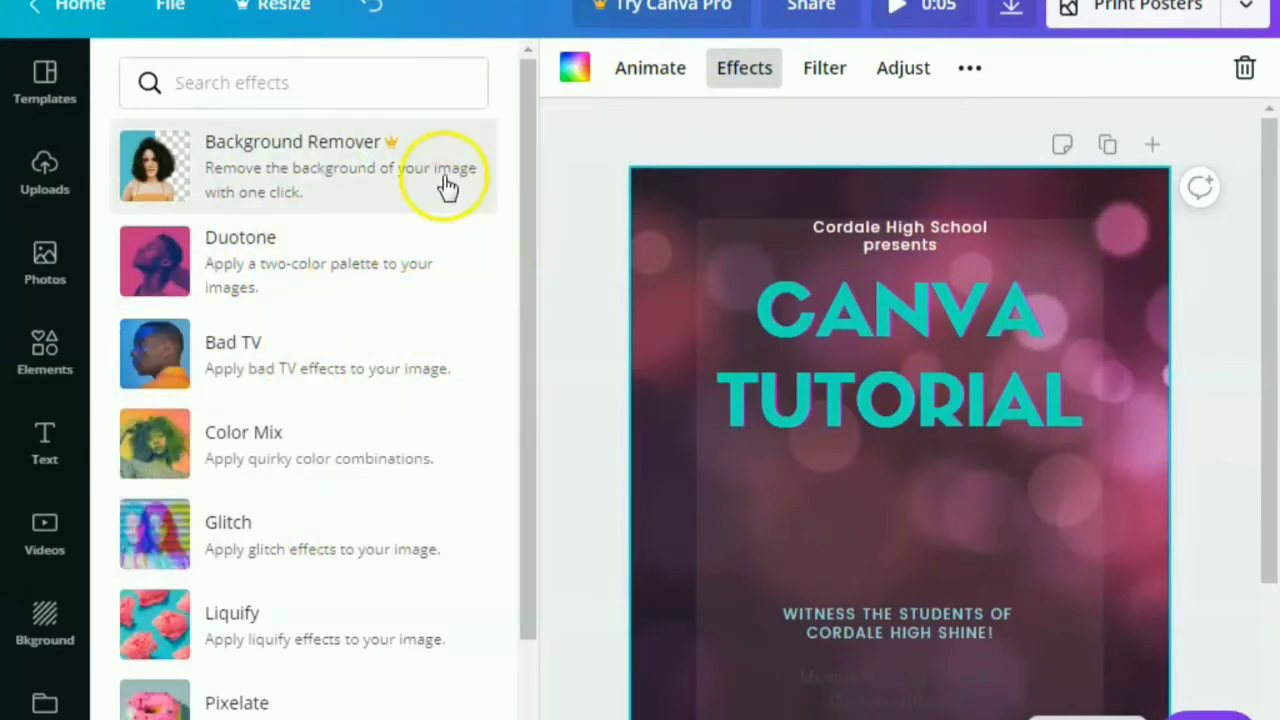
{"action": "left_click", "coordinate": [346, 541]}
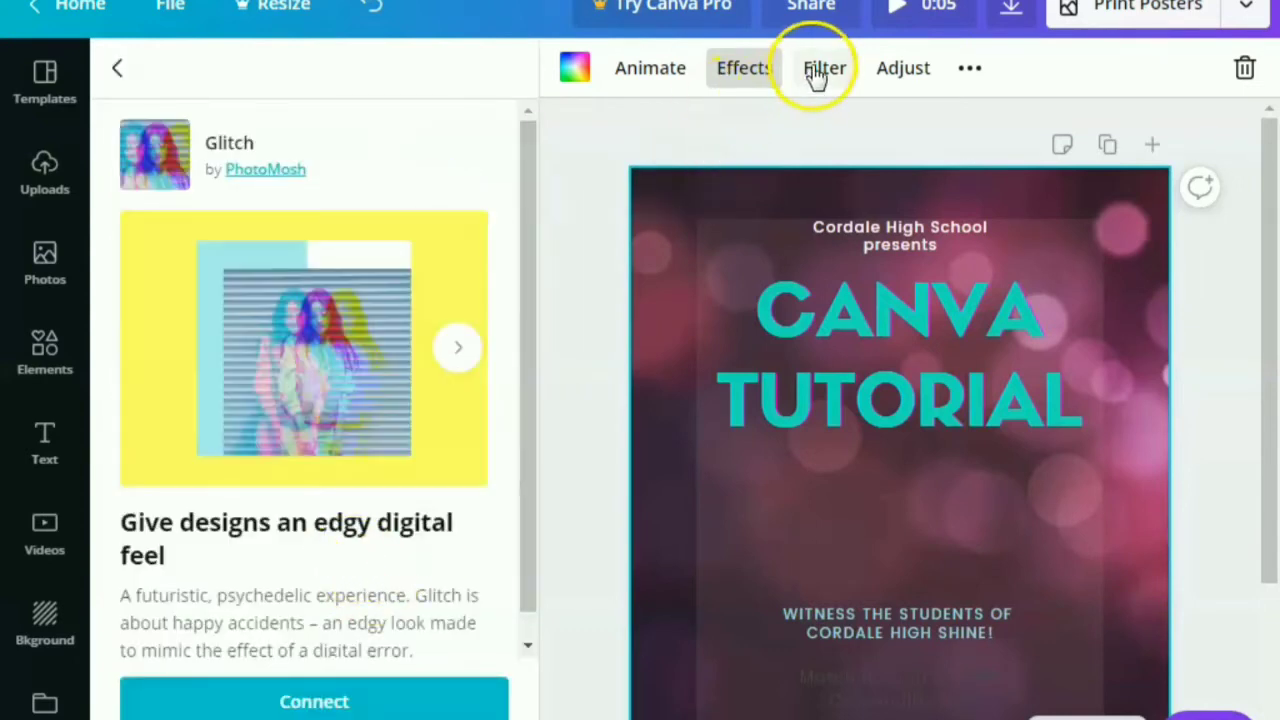
{"action": "left_click", "coordinate": [816, 72]}
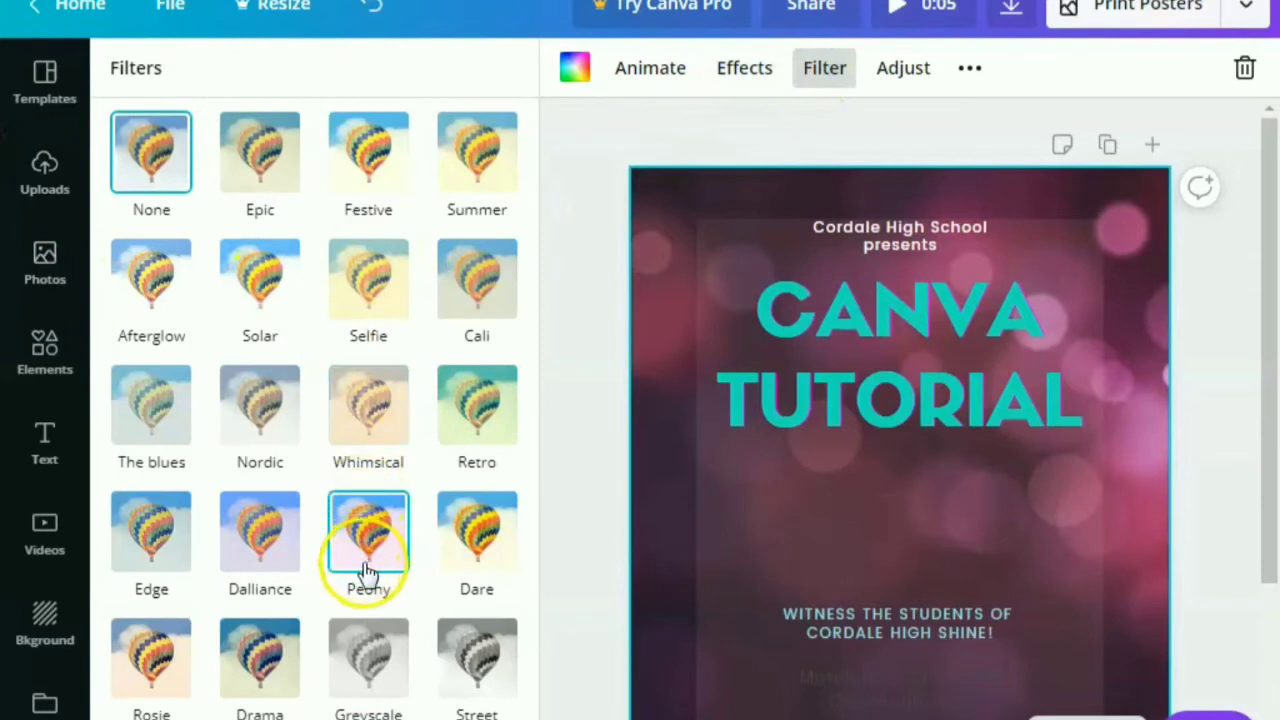
{"action": "left_click", "coordinate": [905, 70]}
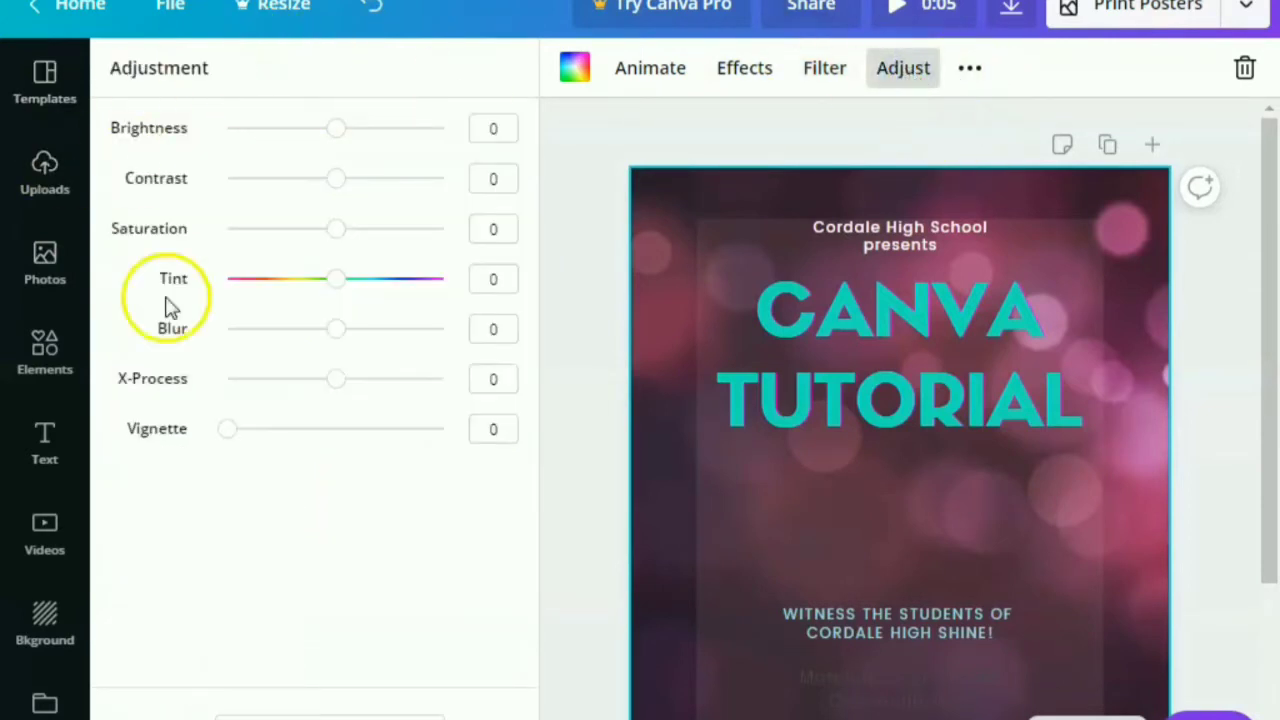
Step: Crop the bokeh background, shifting the image left and slightly down
{"action": "left_click", "coordinate": [969, 68]}
{"action": "left_click", "coordinate": [733, 130]}
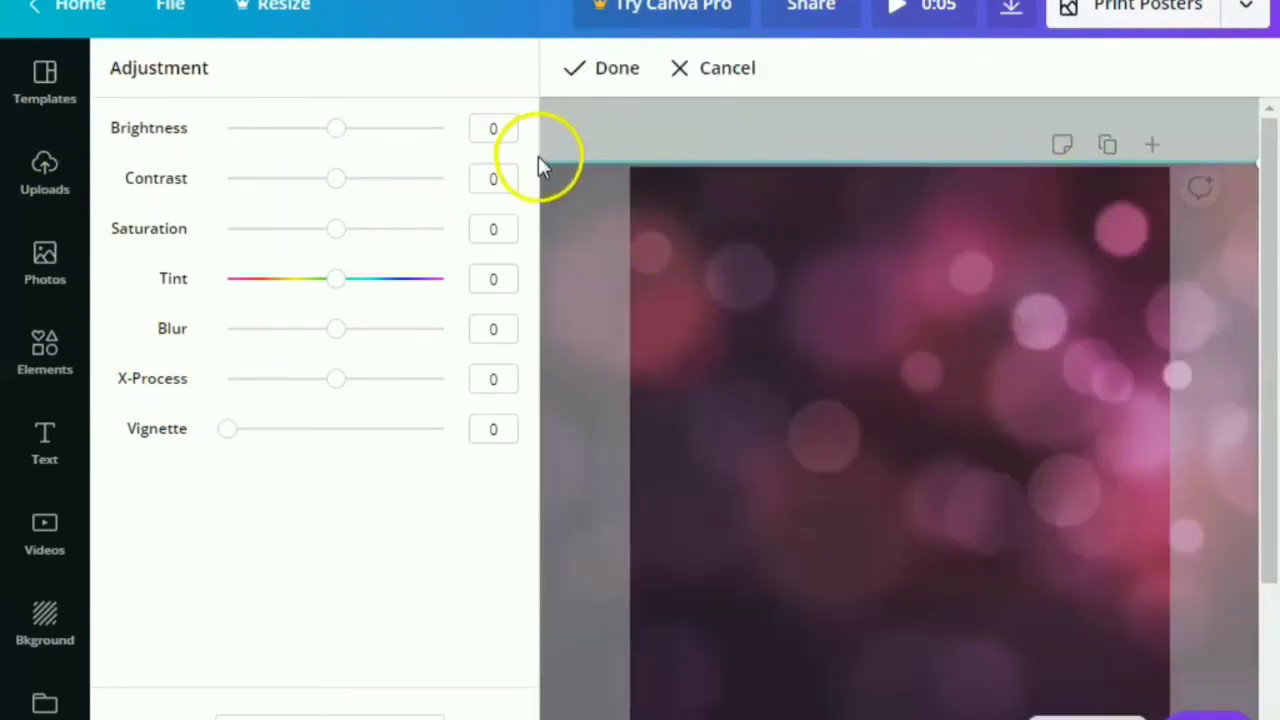
{"action": "left_click_drag", "start_coordinate": [657, 217], "coordinate": [559, 233]}
{"action": "mouse_move", "coordinate": [1027, 205]}
{"action": "left_mouse_down"}
{"action": "mouse_move", "coordinate": [923, 337]}
{"action": "mouse_move", "coordinate": [923, 249]}
{"action": "mouse_move", "coordinate": [921, 263]}
{"action": "left_mouse_up"}
{"action": "left_click", "coordinate": [603, 78]}
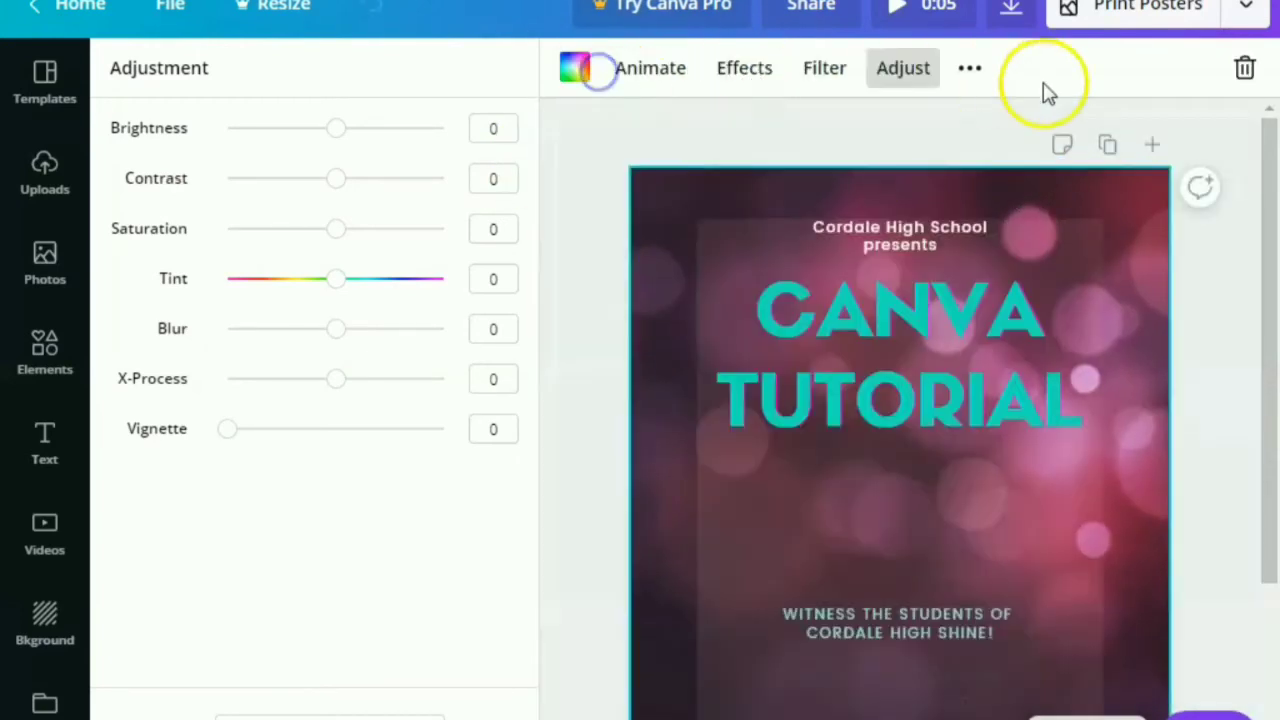
Step: Flip the bokeh background horizontally and vertically
{"action": "left_click", "coordinate": [970, 67]}
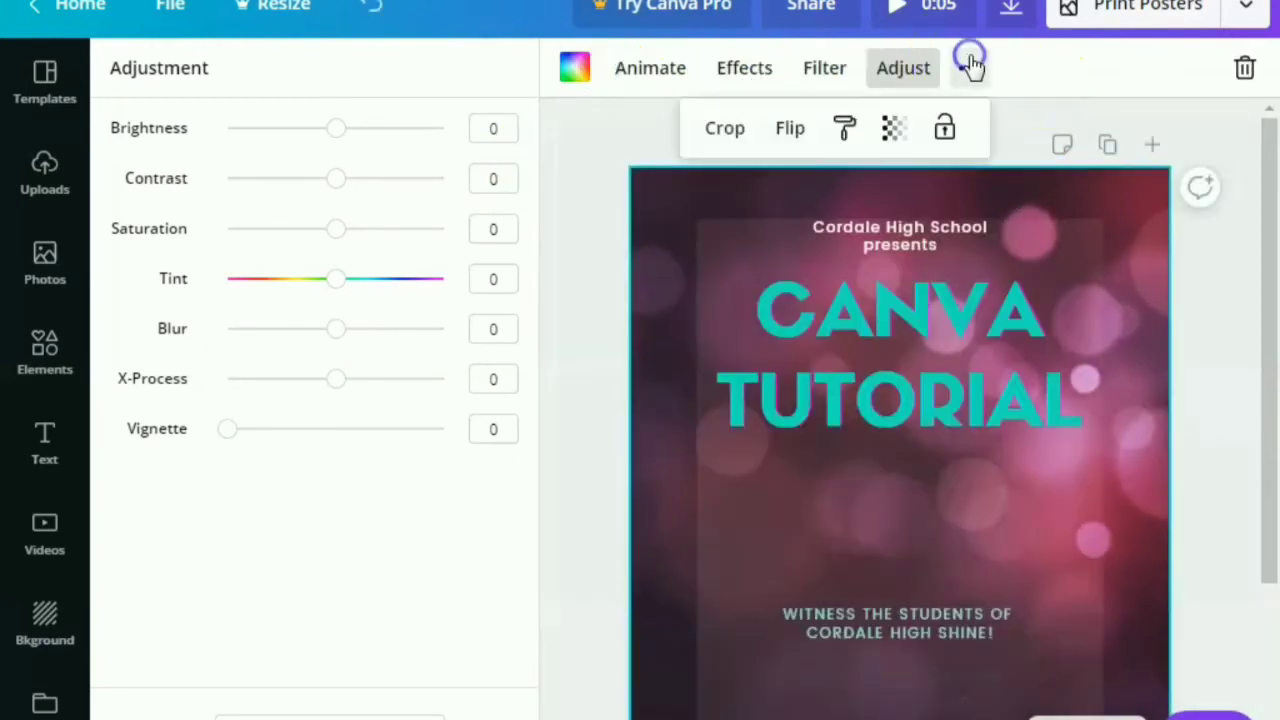
{"action": "left_click", "coordinate": [790, 128]}
{"action": "left_click", "coordinate": [830, 192]}
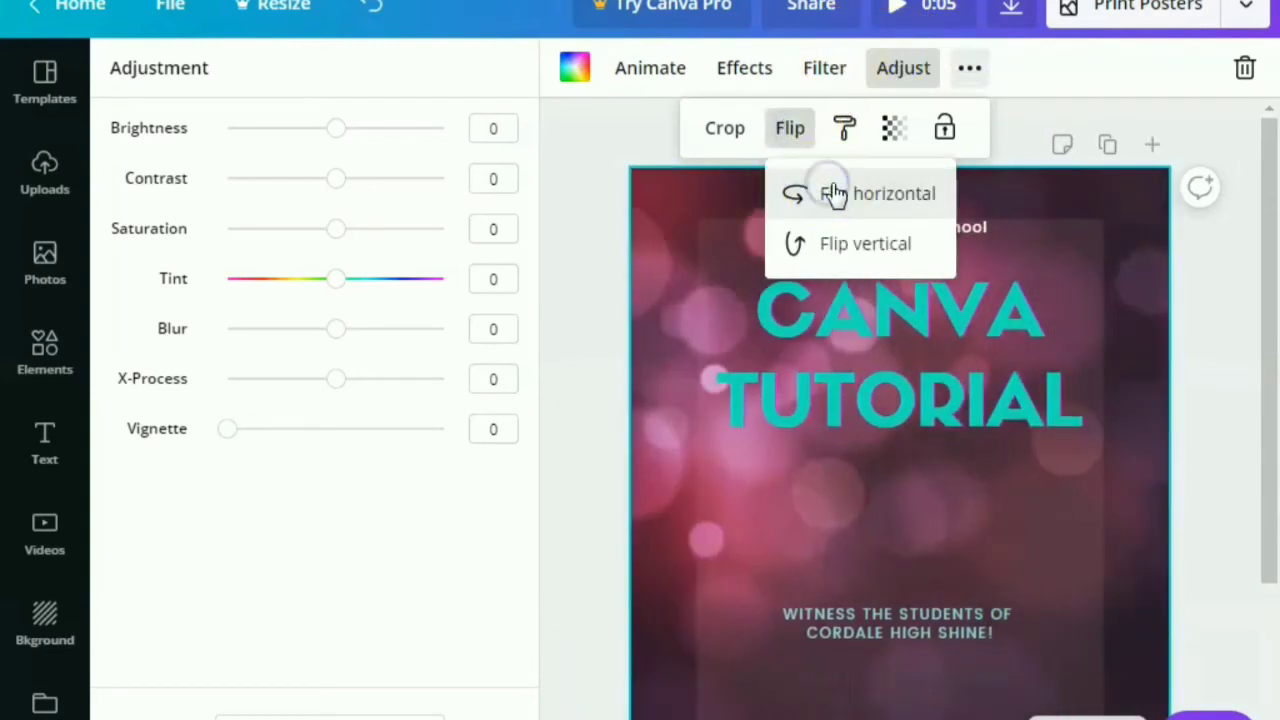
{"action": "left_click", "coordinate": [843, 247]}
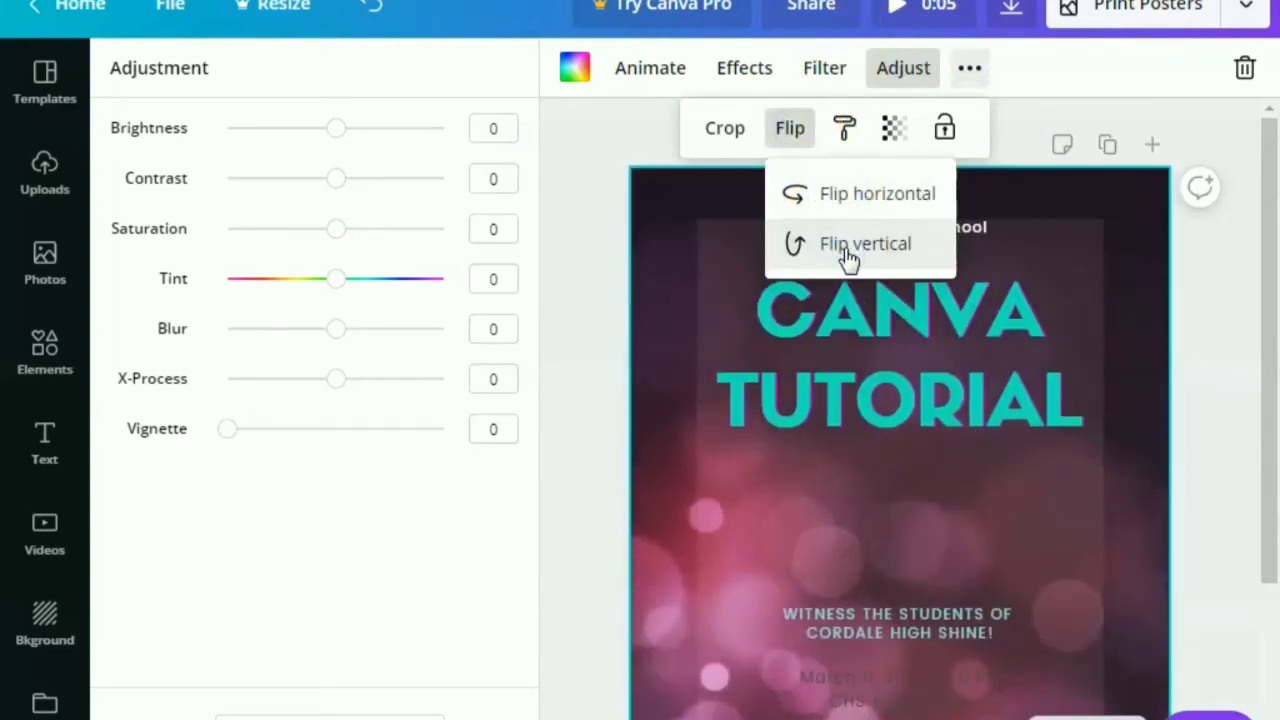
Step: Mirror the background horizontally again and browse the stock Photos library
{"action": "left_click", "coordinate": [848, 196]}
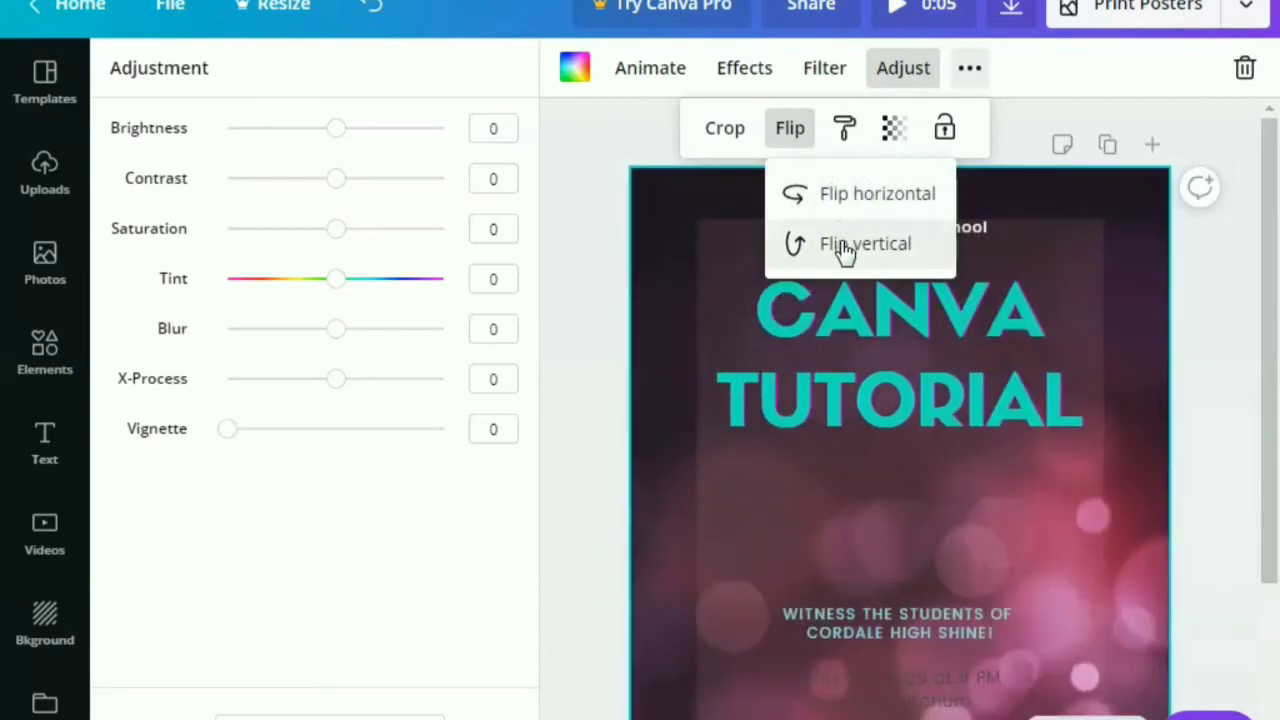
{"action": "left_click", "coordinate": [1217, 403]}
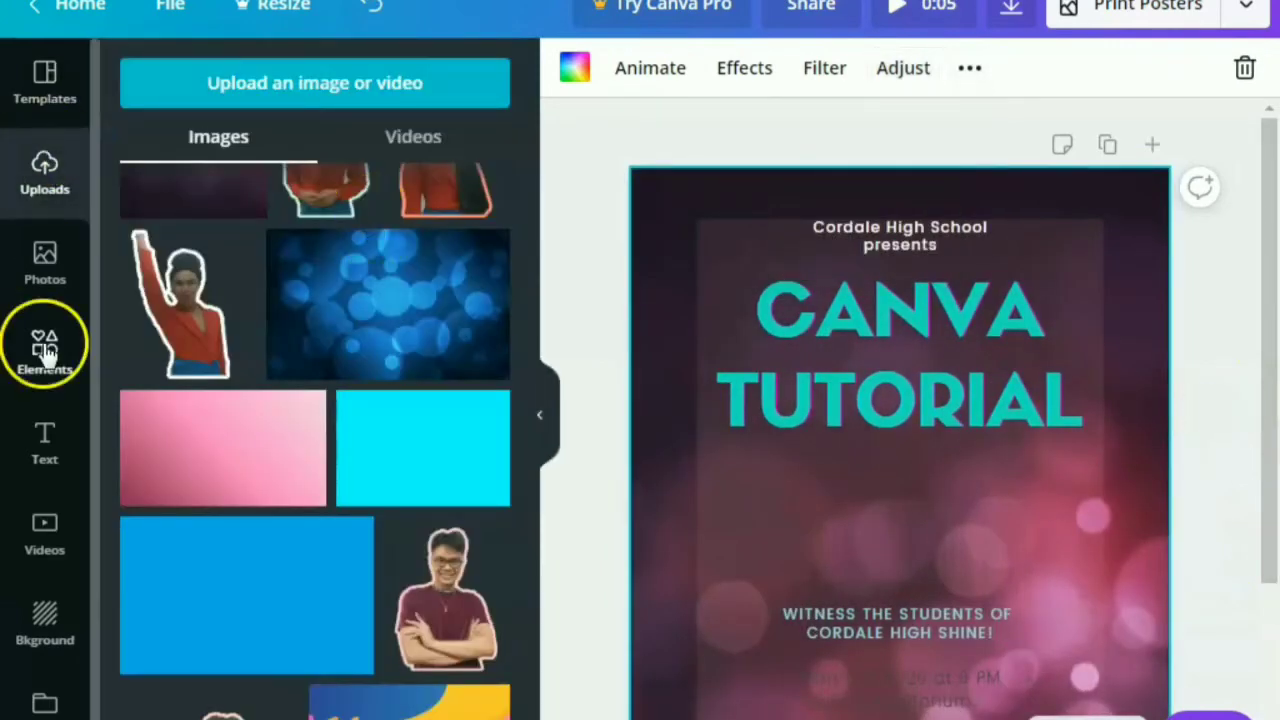
{"action": "left_click", "coordinate": [27, 279]}
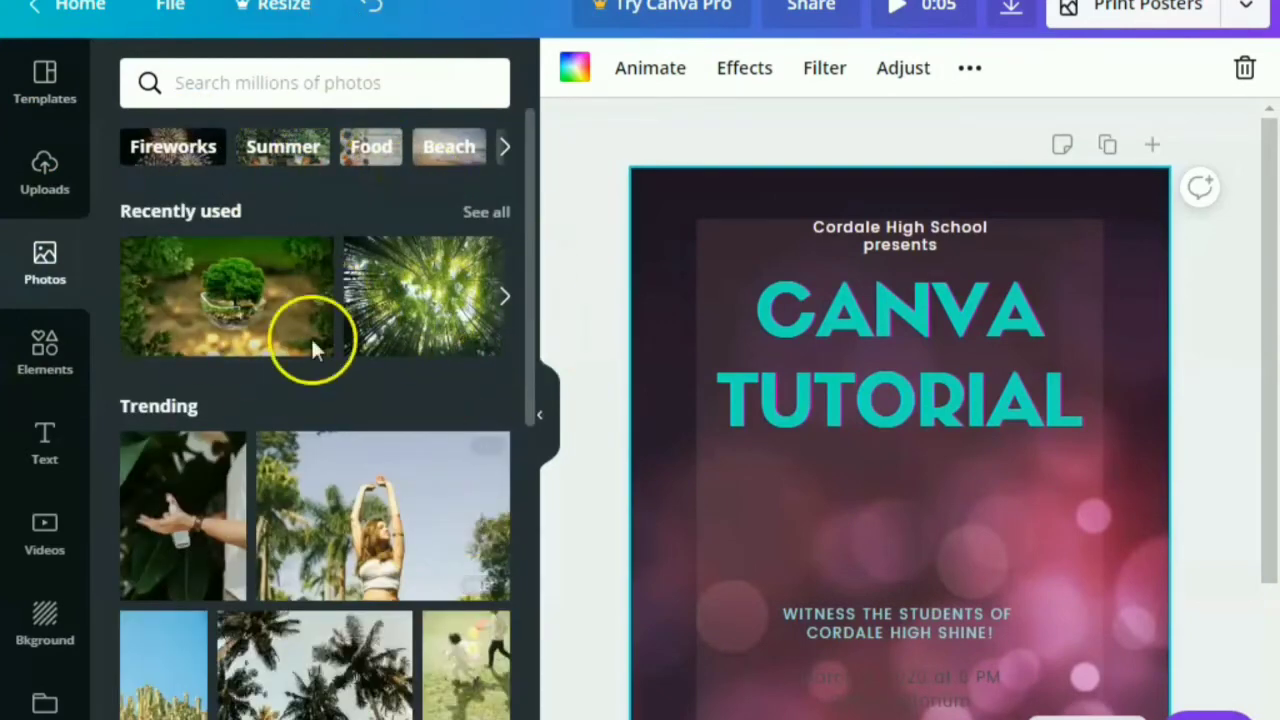
{"action": "scroll", "coordinate": [311, 336], "scroll_direction": "down", "scroll_amount": 8}
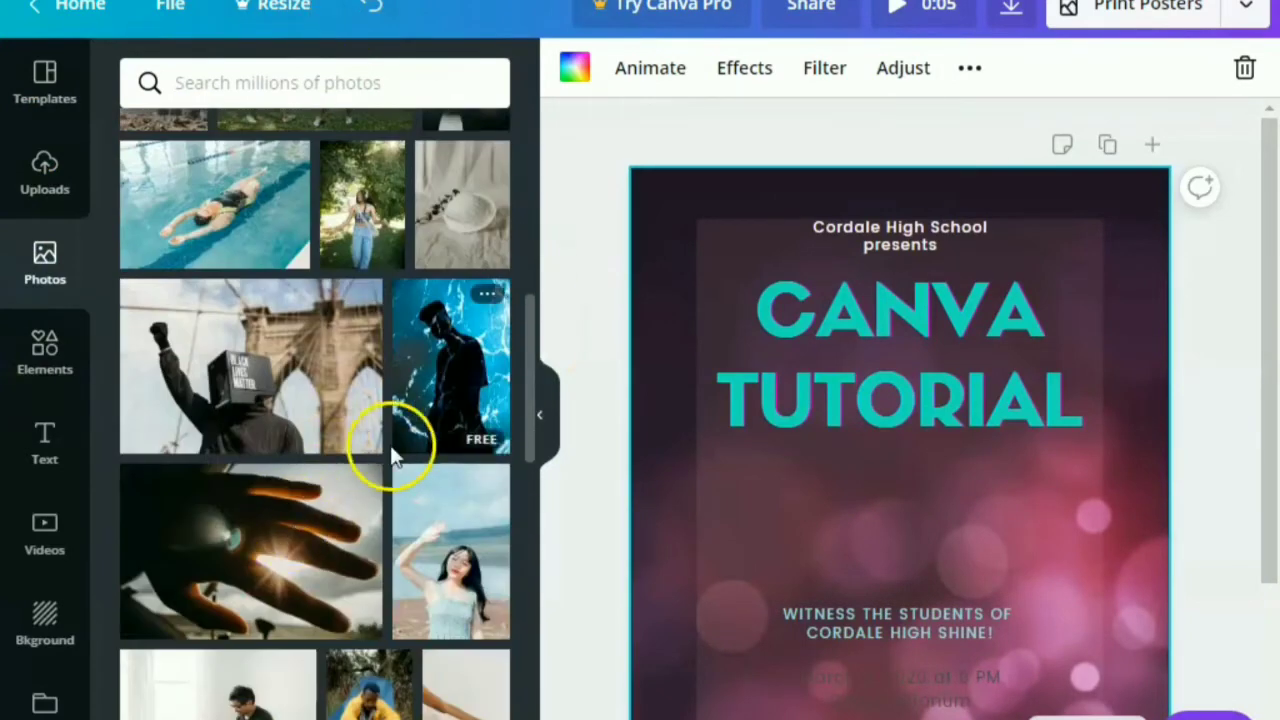
{"action": "scroll", "coordinate": [455, 532], "scroll_direction": "down", "scroll_amount": 7}
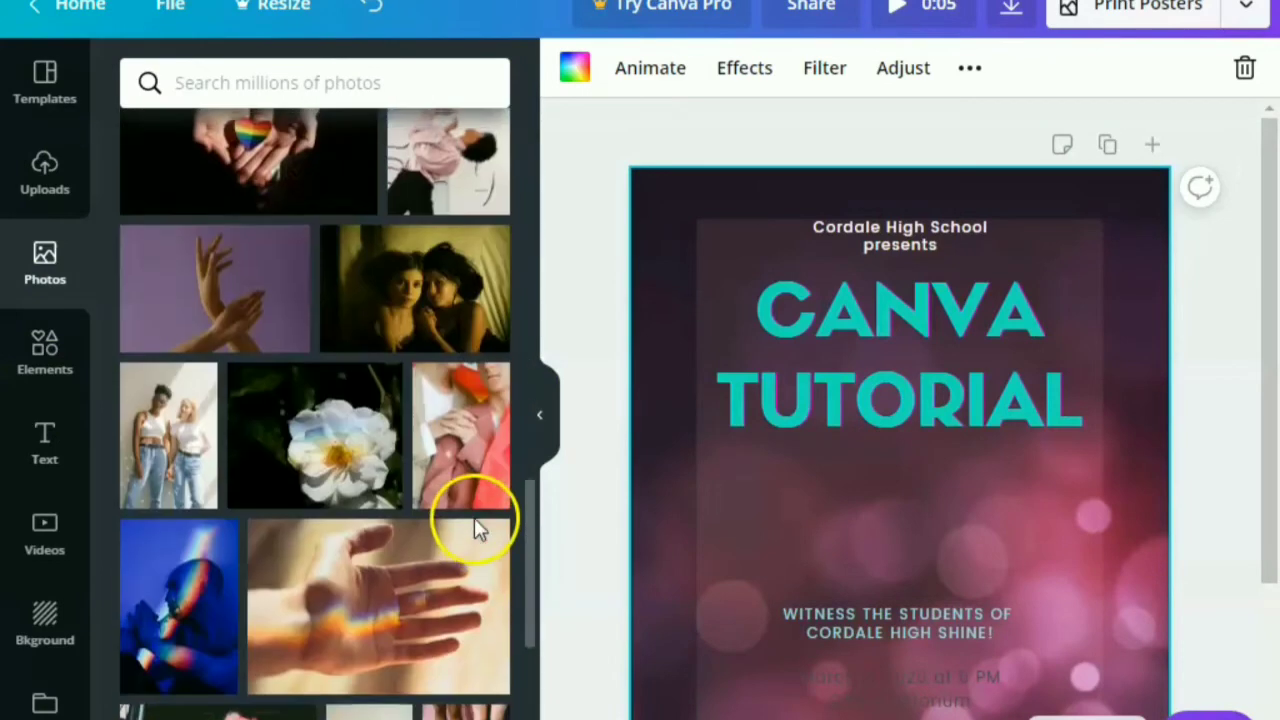
{"action": "scroll", "coordinate": [434, 391], "scroll_direction": "up", "scroll_amount": 5}
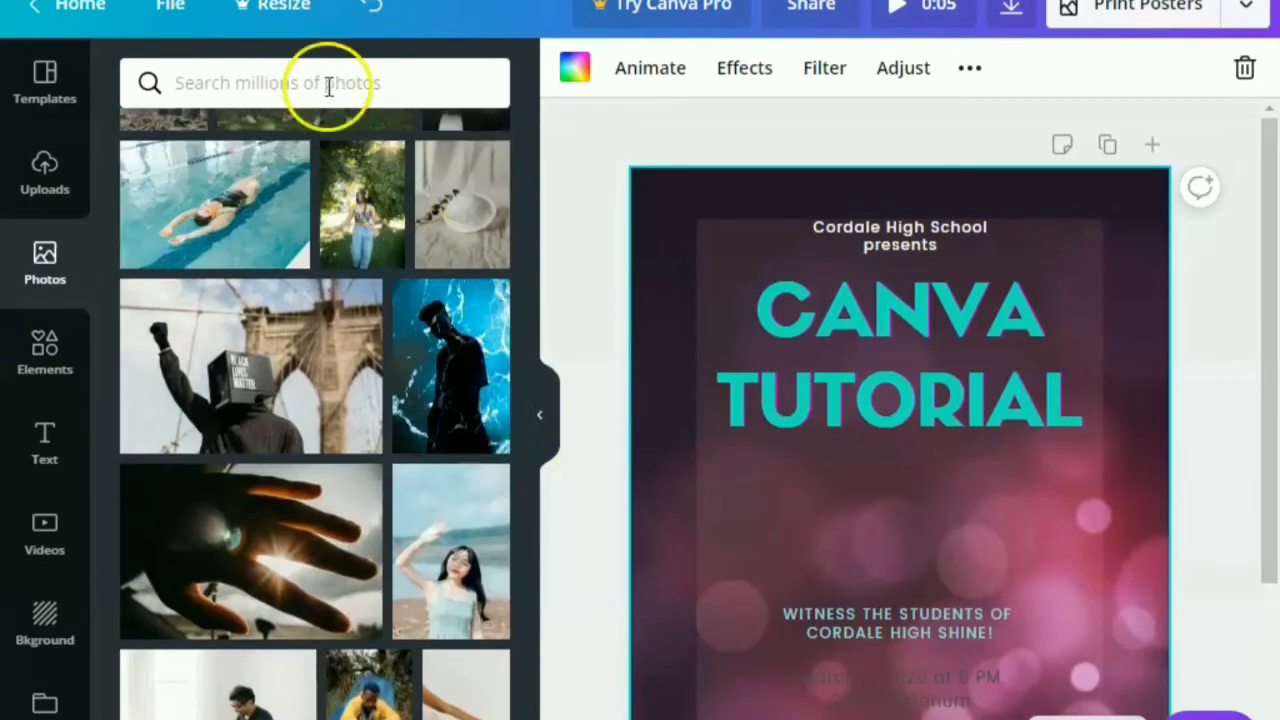
Step: Run and clear a photo search, then place a forest photo, move it and delete it
{"action": "left_click", "coordinate": [329, 84]}
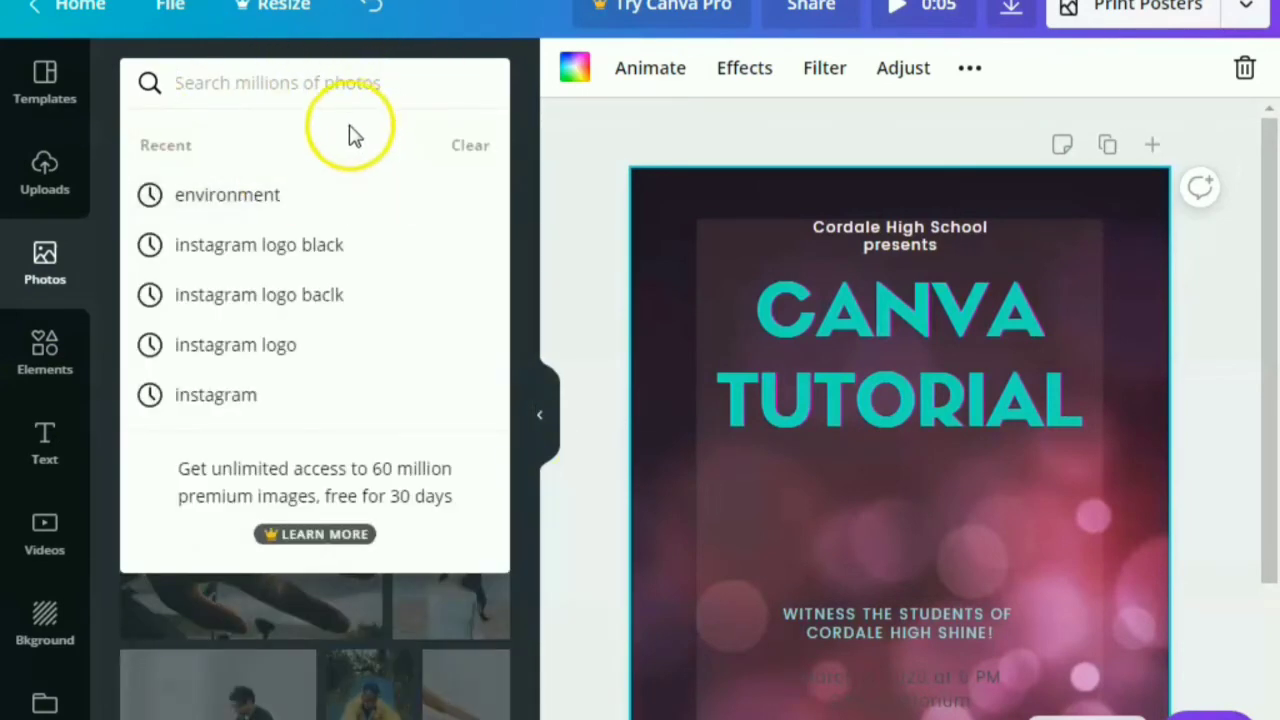
{"action": "type", "text": "search here photos"}
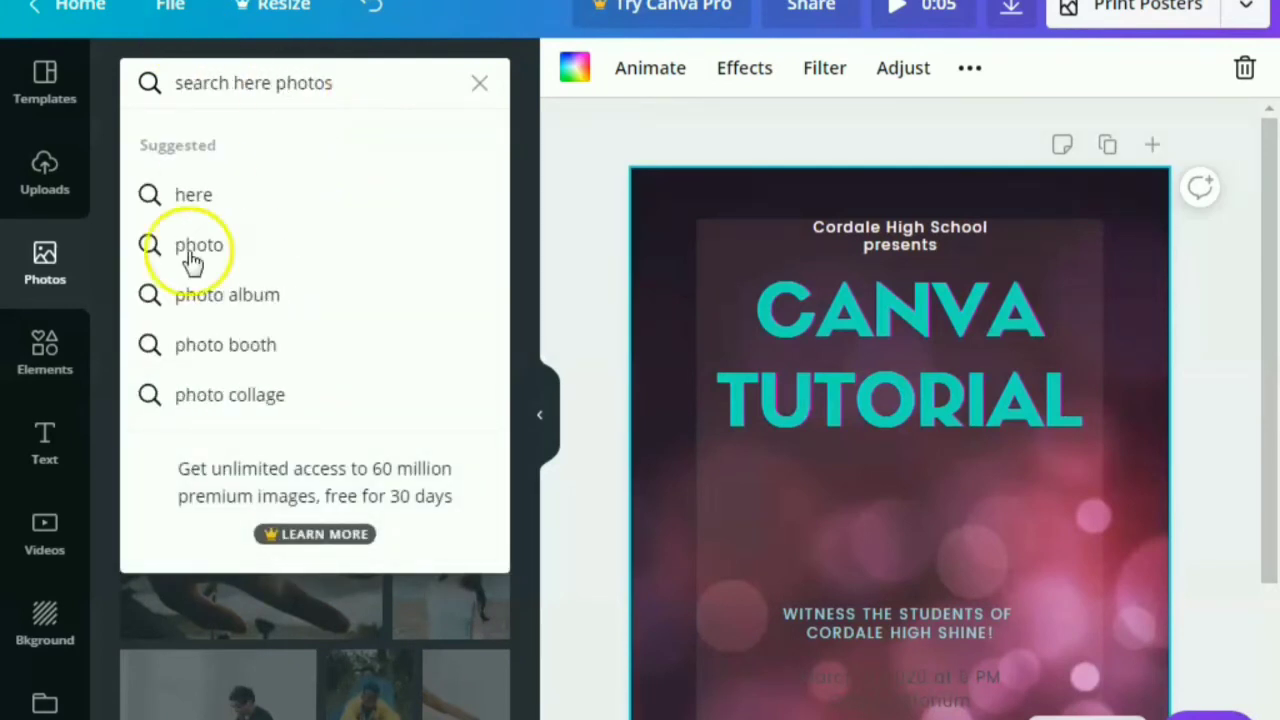
{"action": "left_click", "coordinate": [474, 84]}
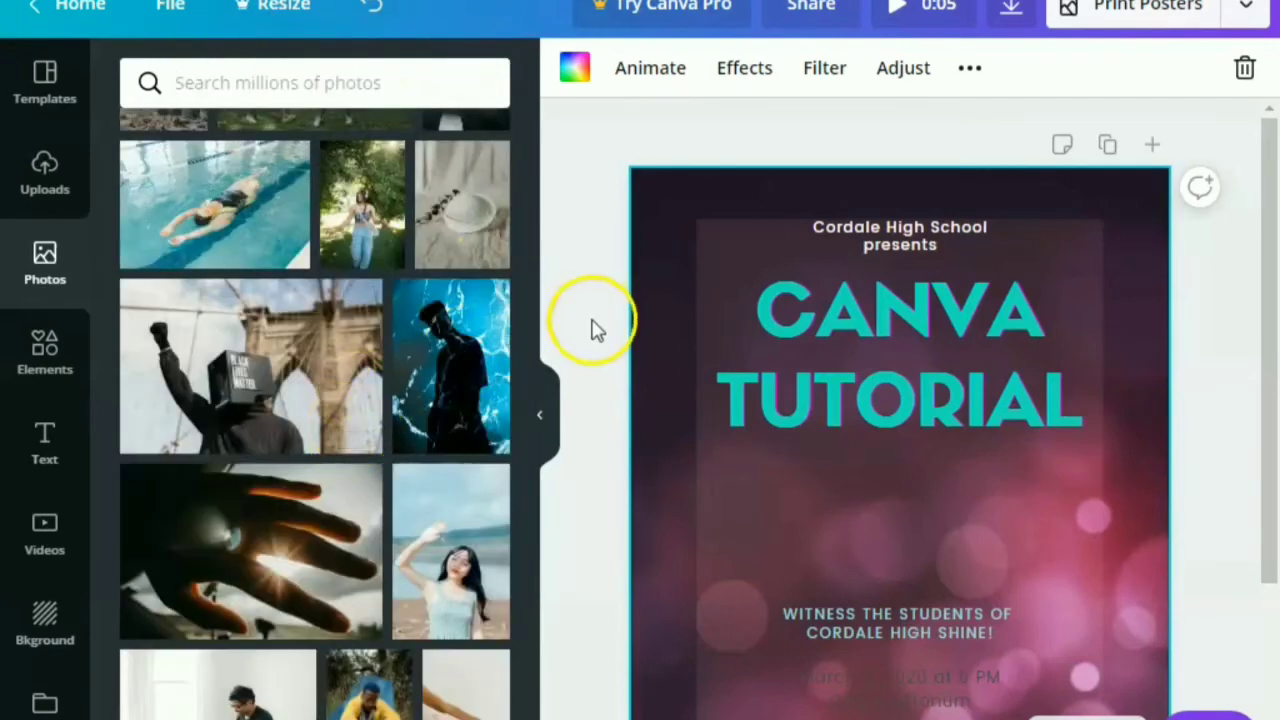
{"action": "scroll", "coordinate": [243, 480], "scroll_direction": "down", "scroll_amount": 5}
{"action": "scroll", "coordinate": [408, 580], "scroll_direction": "up", "scroll_amount": 4}
{"action": "scroll", "coordinate": [514, 414], "scroll_direction": "up", "scroll_amount": 6}
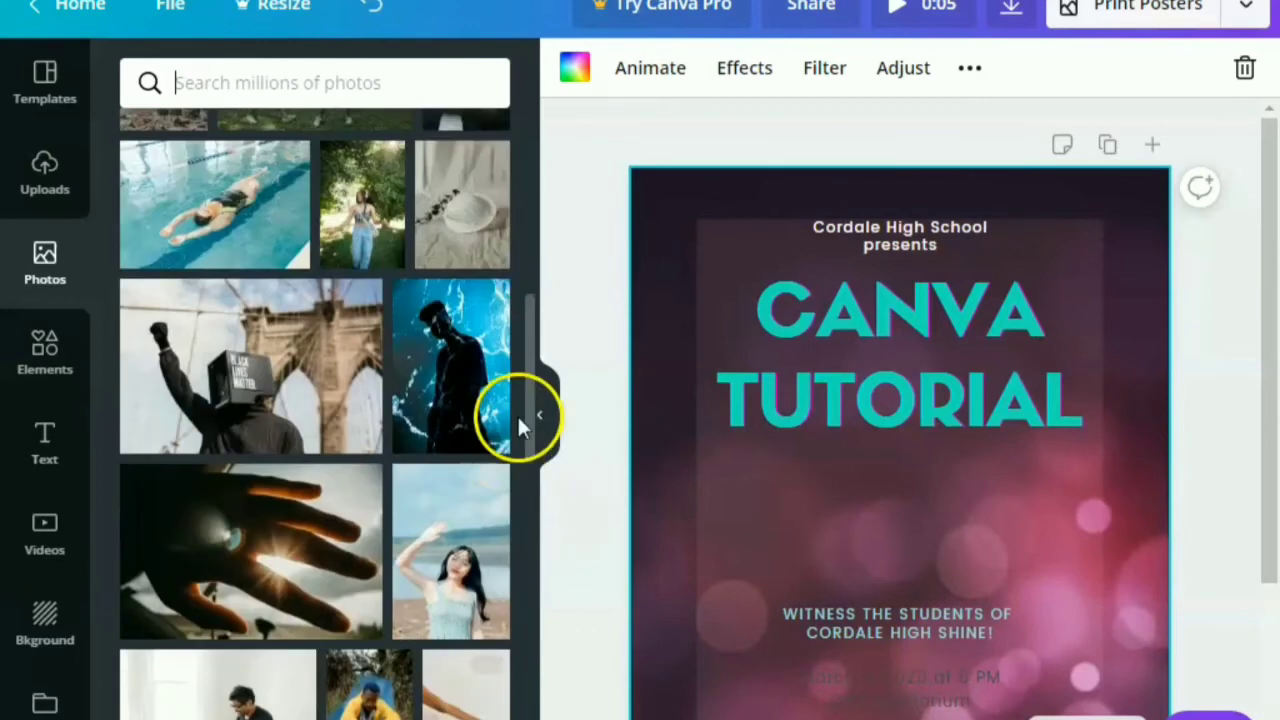
{"action": "scroll", "coordinate": [400, 405], "scroll_direction": "up", "scroll_amount": 3}
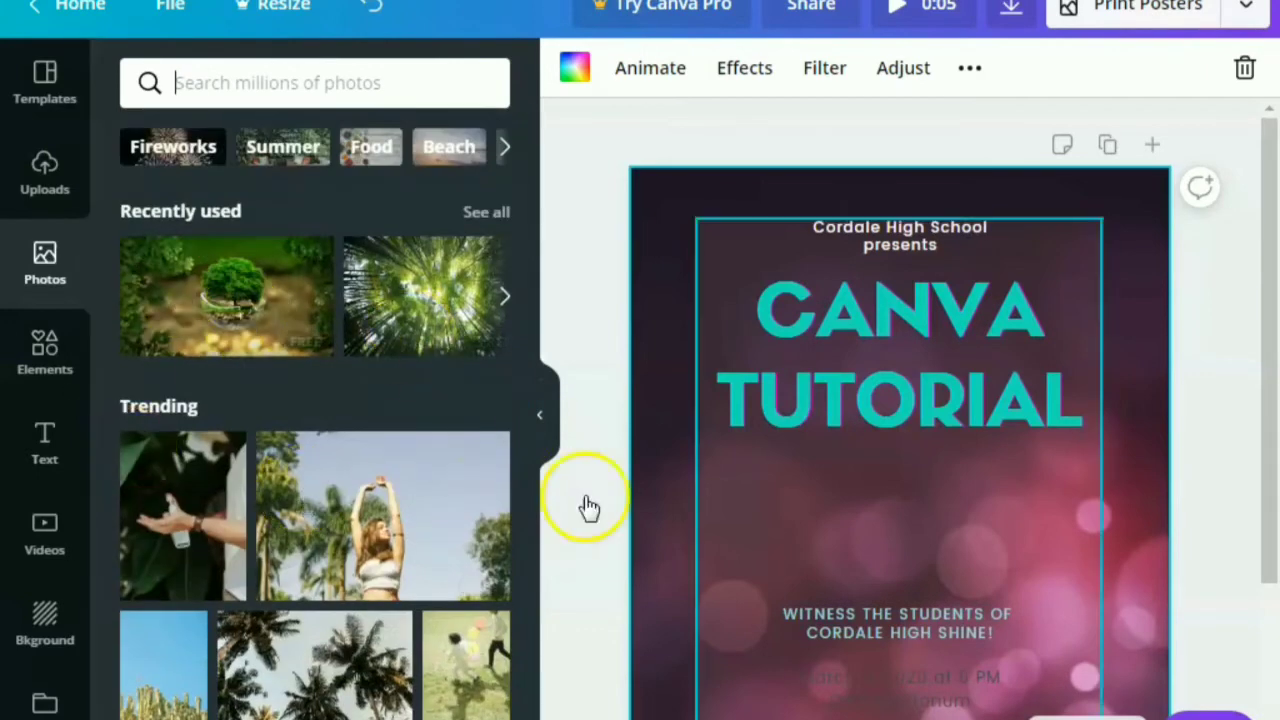
{"action": "scroll", "coordinate": [583, 363], "scroll_direction": "down", "scroll_amount": 3}
{"action": "left_click", "coordinate": [437, 290]}
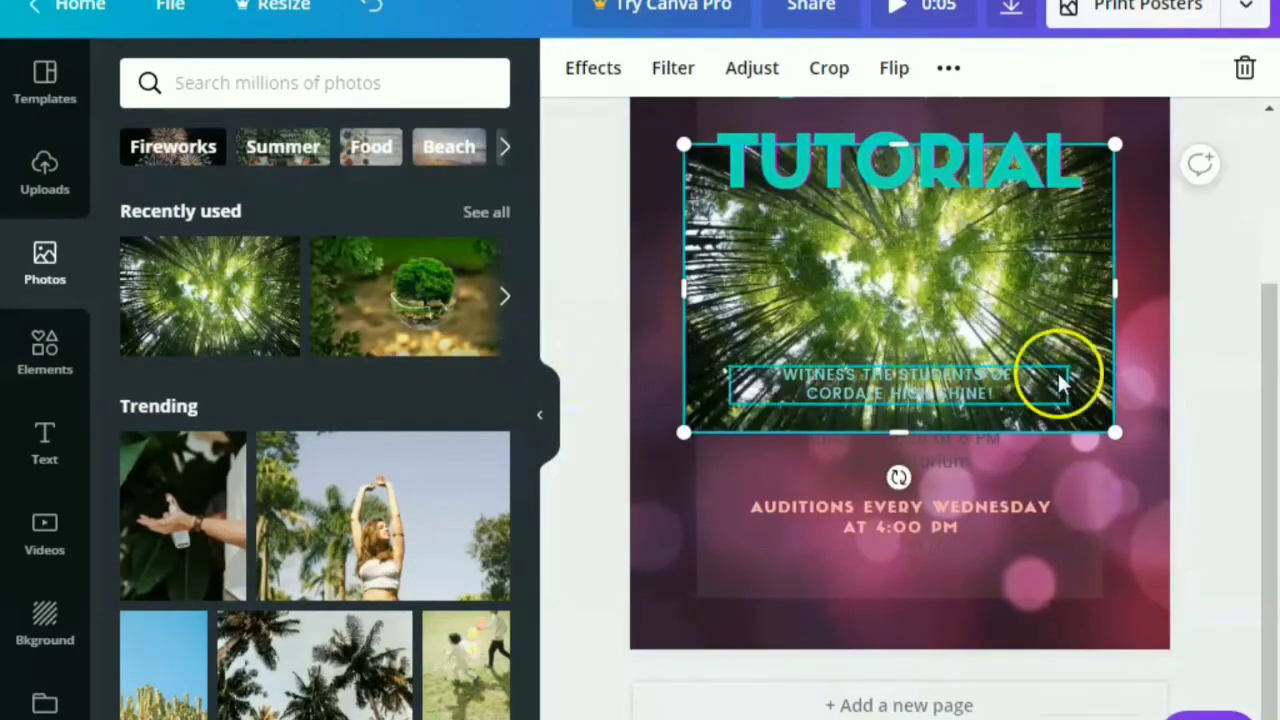
{"action": "left_click_drag", "start_coordinate": [975, 295], "coordinate": [921, 507]}
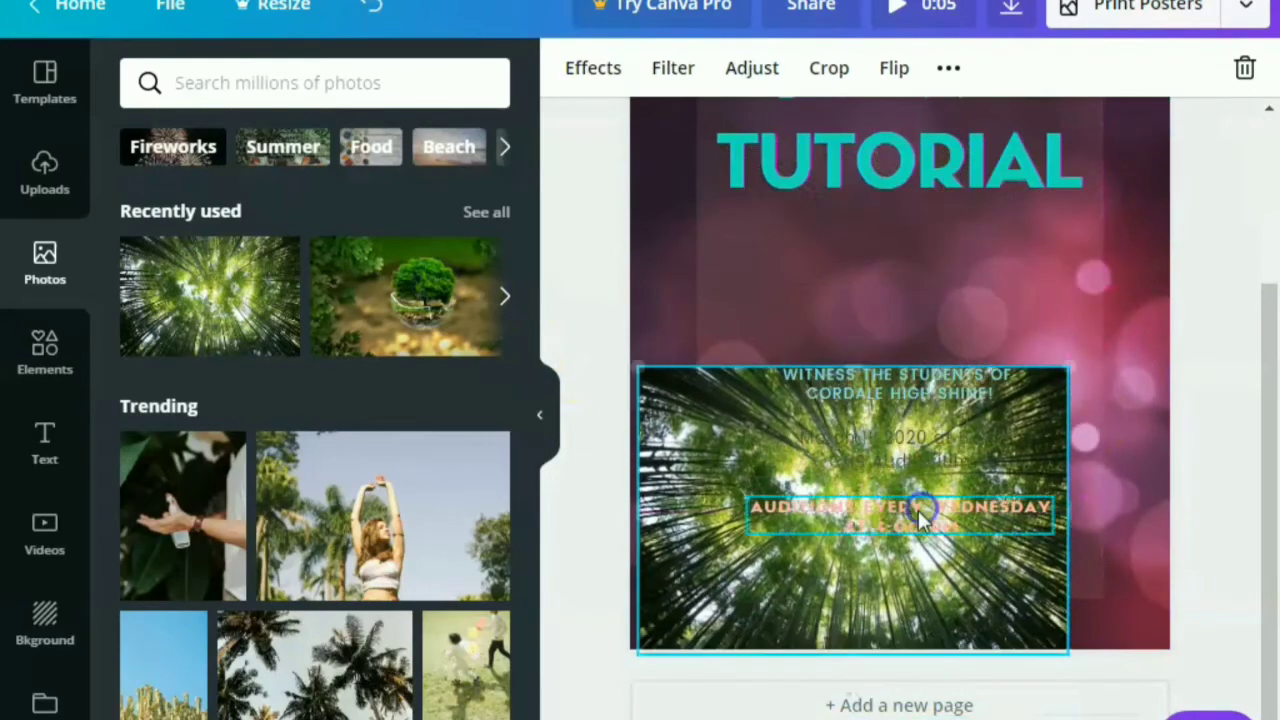
{"action": "key", "text": "Delete"}
{"action": "left_click", "coordinate": [47, 355]}
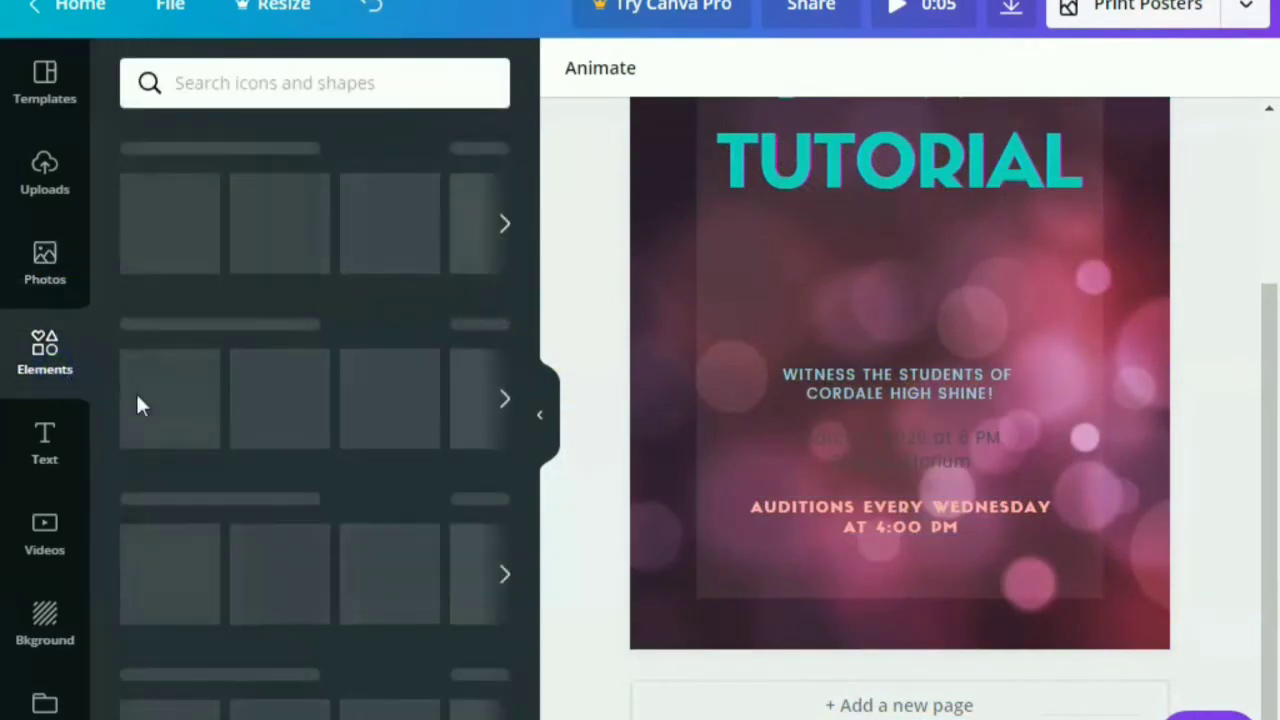
{"action": "scroll", "coordinate": [907, 337], "scroll_direction": "up", "scroll_amount": 3}
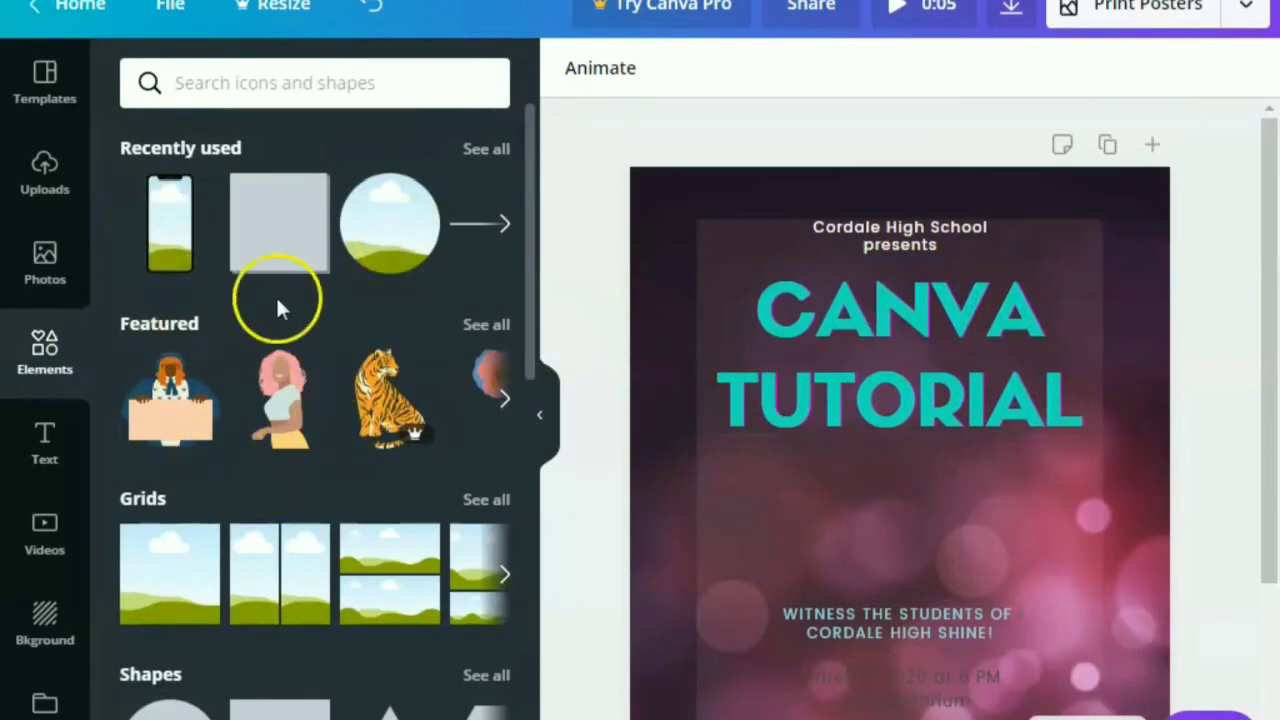
{"action": "scroll", "coordinate": [338, 445], "scroll_direction": "down", "scroll_amount": 1}
{"action": "scroll", "coordinate": [310, 420], "scroll_direction": "down", "scroll_amount": 1}
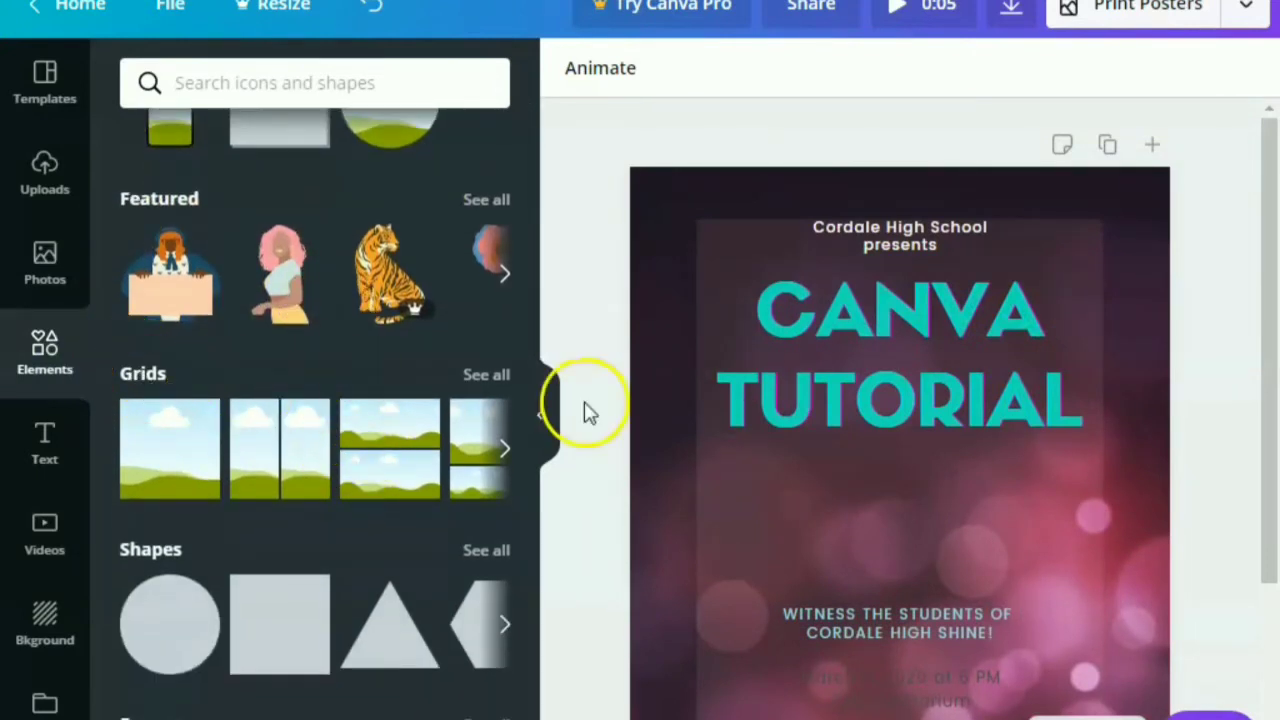
{"action": "left_click", "coordinate": [486, 200]}
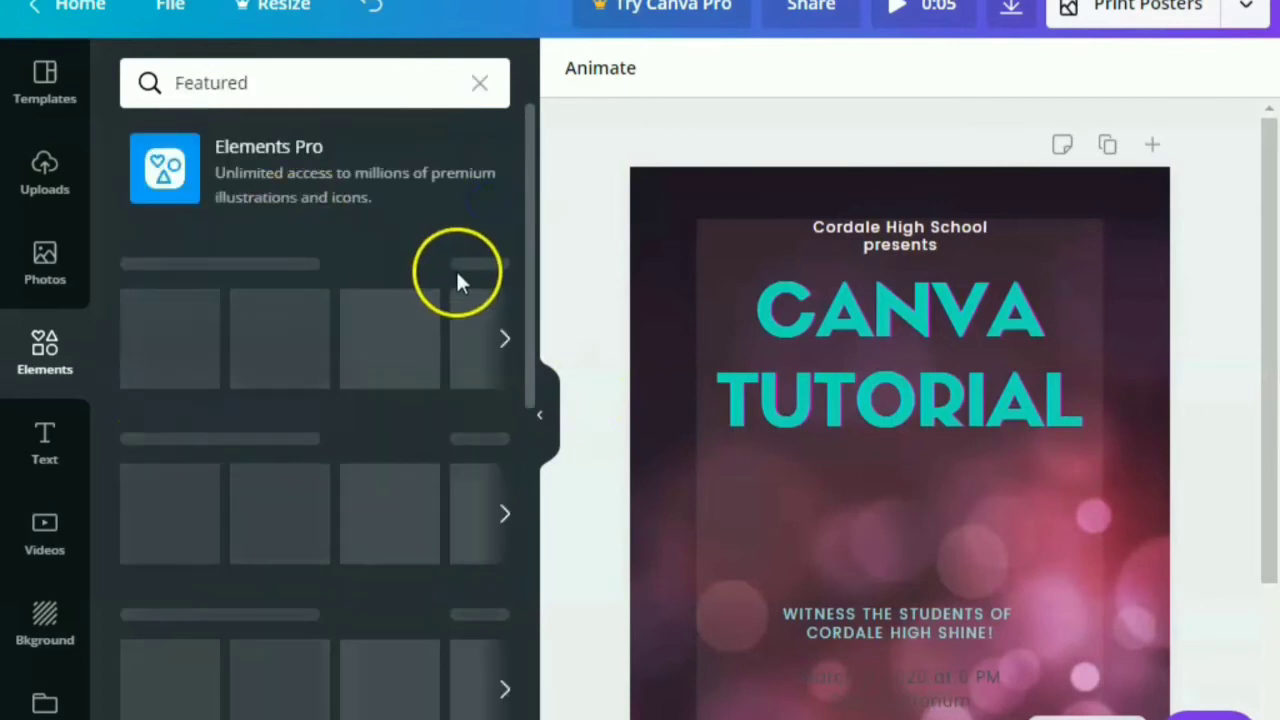
{"action": "scroll", "coordinate": [412, 430], "scroll_direction": "down", "scroll_amount": 3}
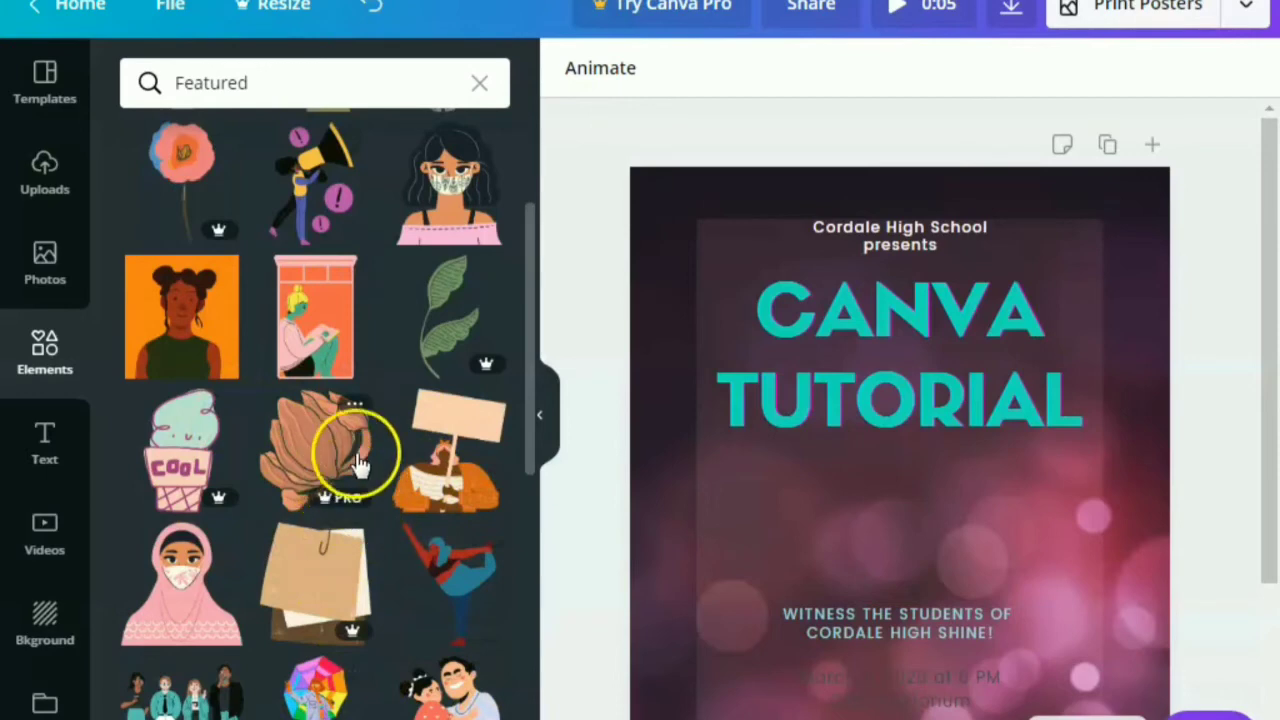
{"action": "scroll", "coordinate": [400, 220], "scroll_direction": "up", "scroll_amount": 3}
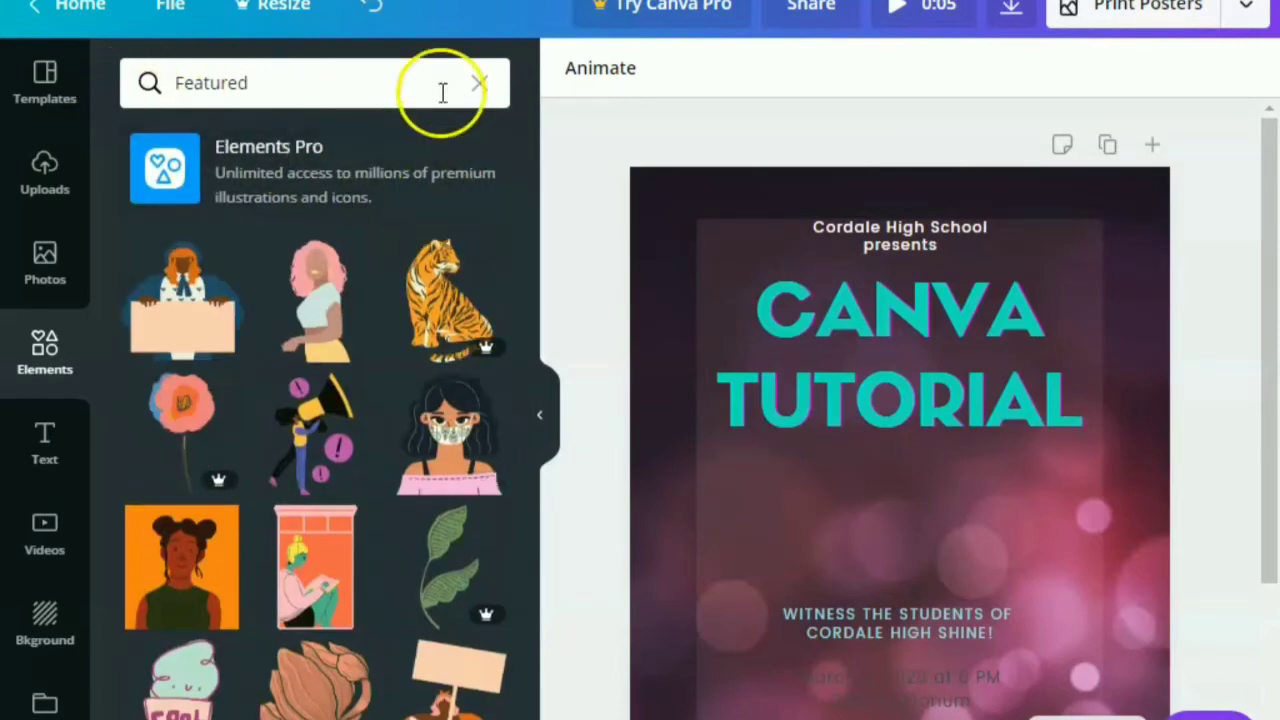
{"action": "left_click", "coordinate": [487, 82]}
{"action": "scroll", "coordinate": [214, 430], "scroll_direction": "up", "scroll_amount": 2}
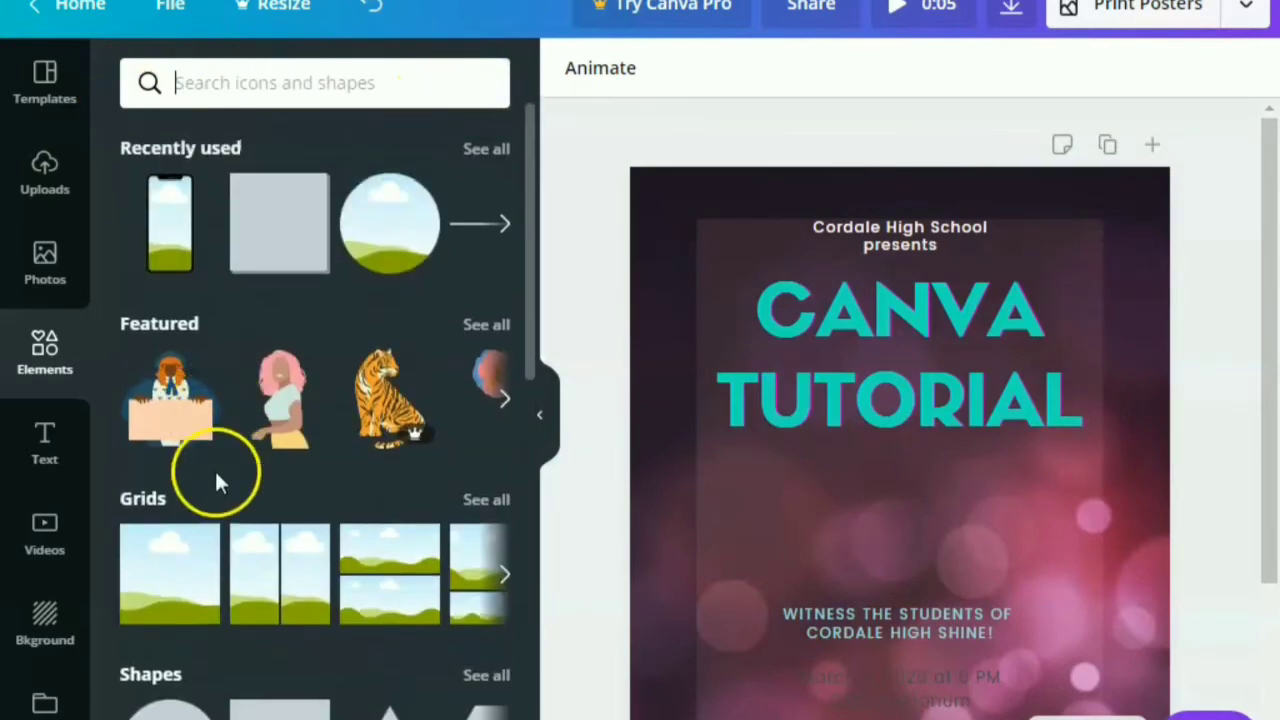
{"action": "left_click", "coordinate": [483, 499]}
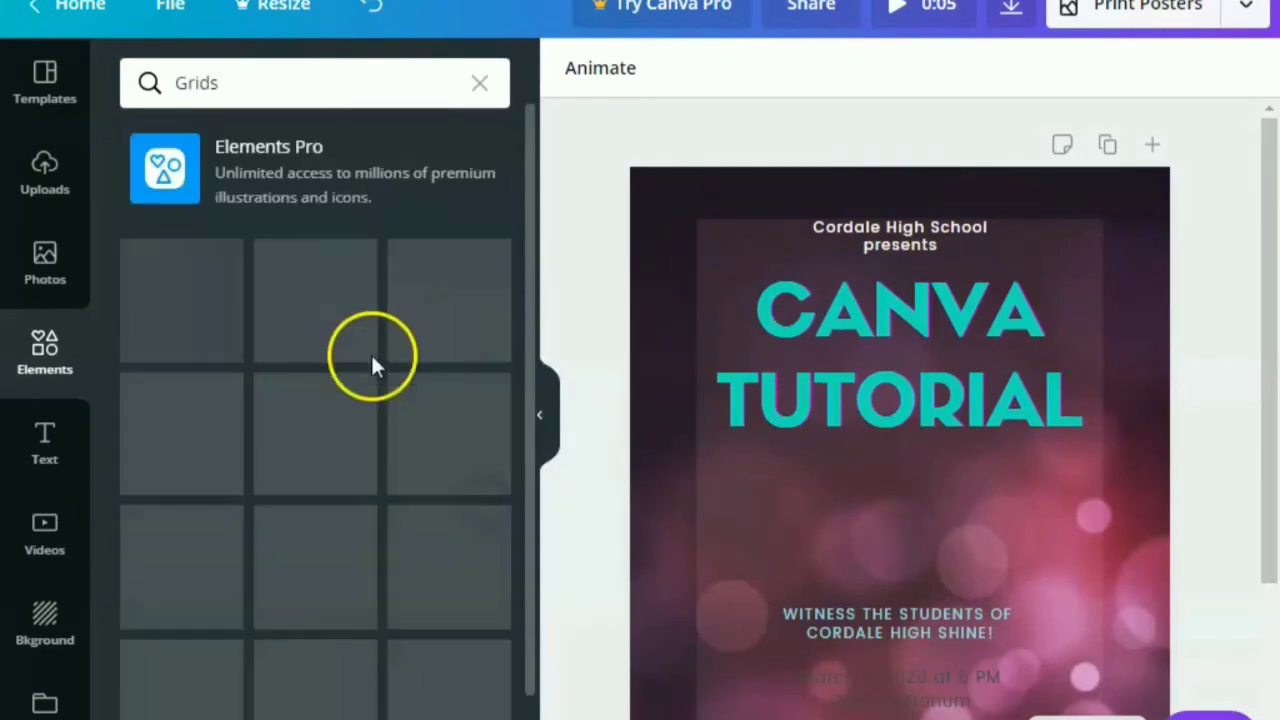
{"action": "scroll", "coordinate": [331, 449], "scroll_direction": "down", "scroll_amount": 5}
{"action": "scroll", "coordinate": [352, 450], "scroll_direction": "down", "scroll_amount": 3}
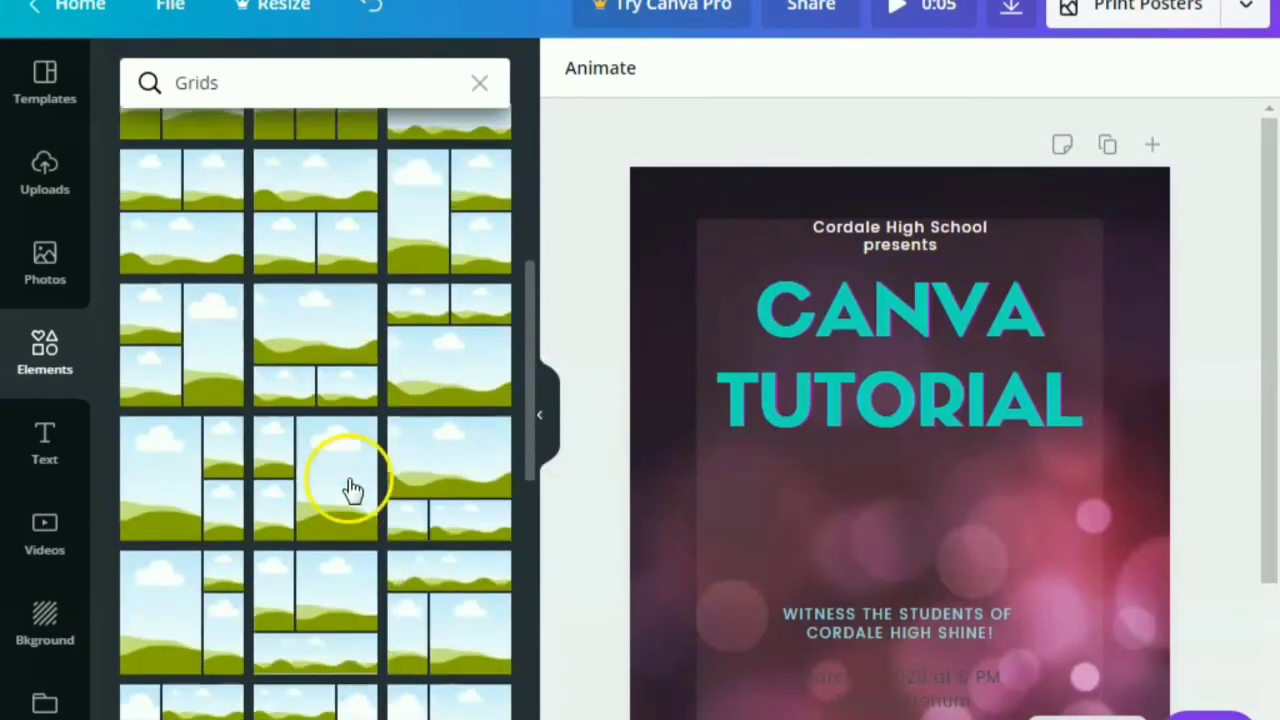
{"action": "left_click", "coordinate": [360, 451]}
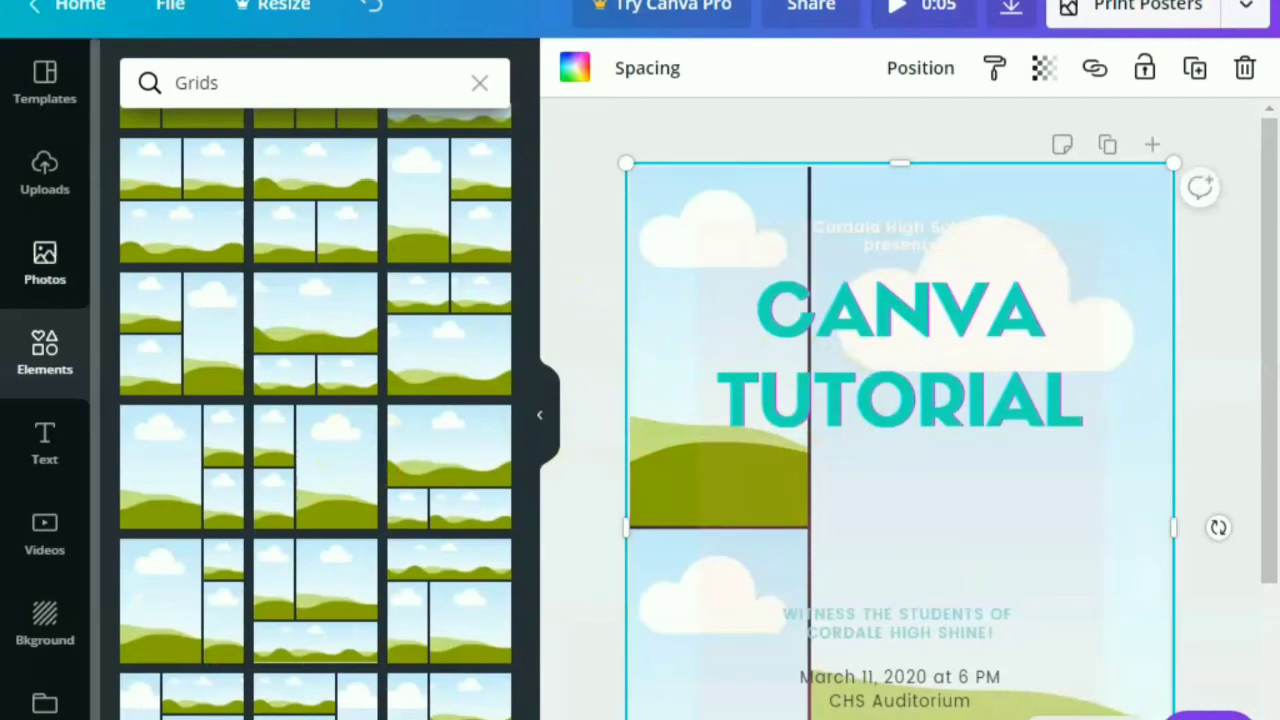
{"action": "left_click", "coordinate": [60, 268]}
{"action": "left_click_drag", "start_coordinate": [340, 320], "coordinate": [649, 236]}
{"action": "left_click_drag", "start_coordinate": [287, 490], "coordinate": [660, 575]}
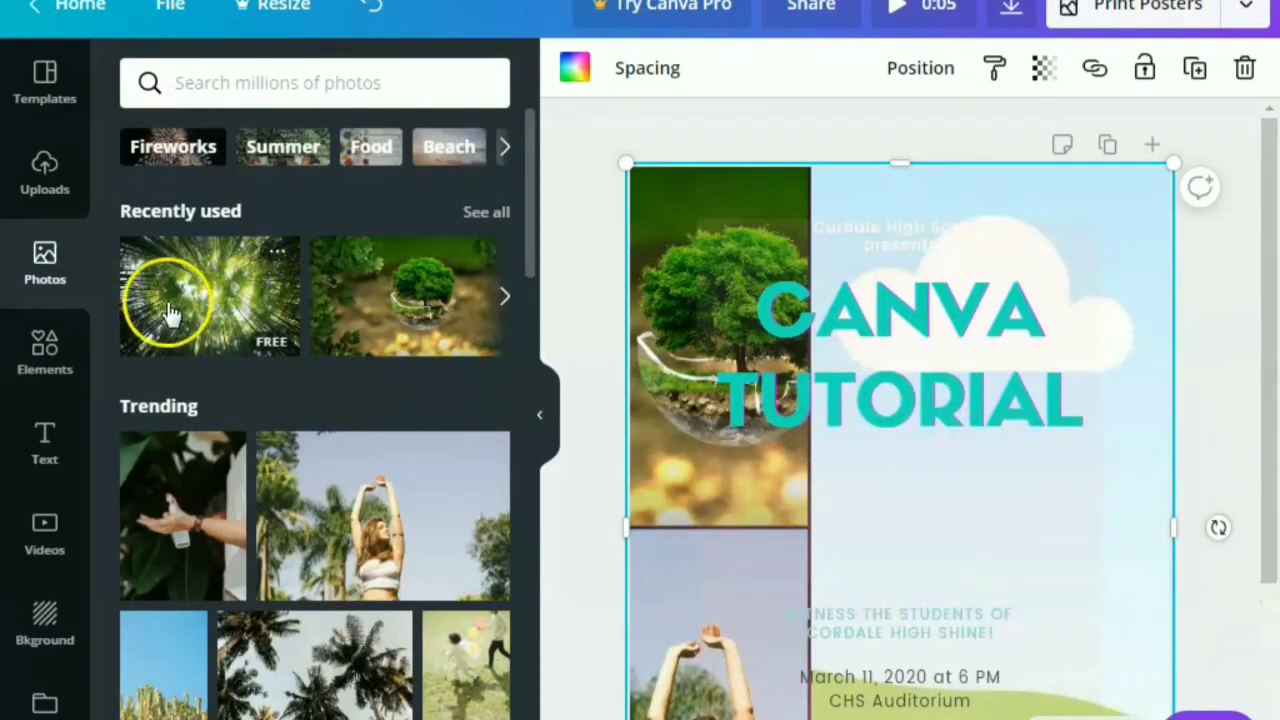
{"action": "left_click_drag", "start_coordinate": [166, 294], "coordinate": [1123, 192]}
{"action": "scroll", "coordinate": [729, 586], "scroll_direction": "down", "scroll_amount": 3}
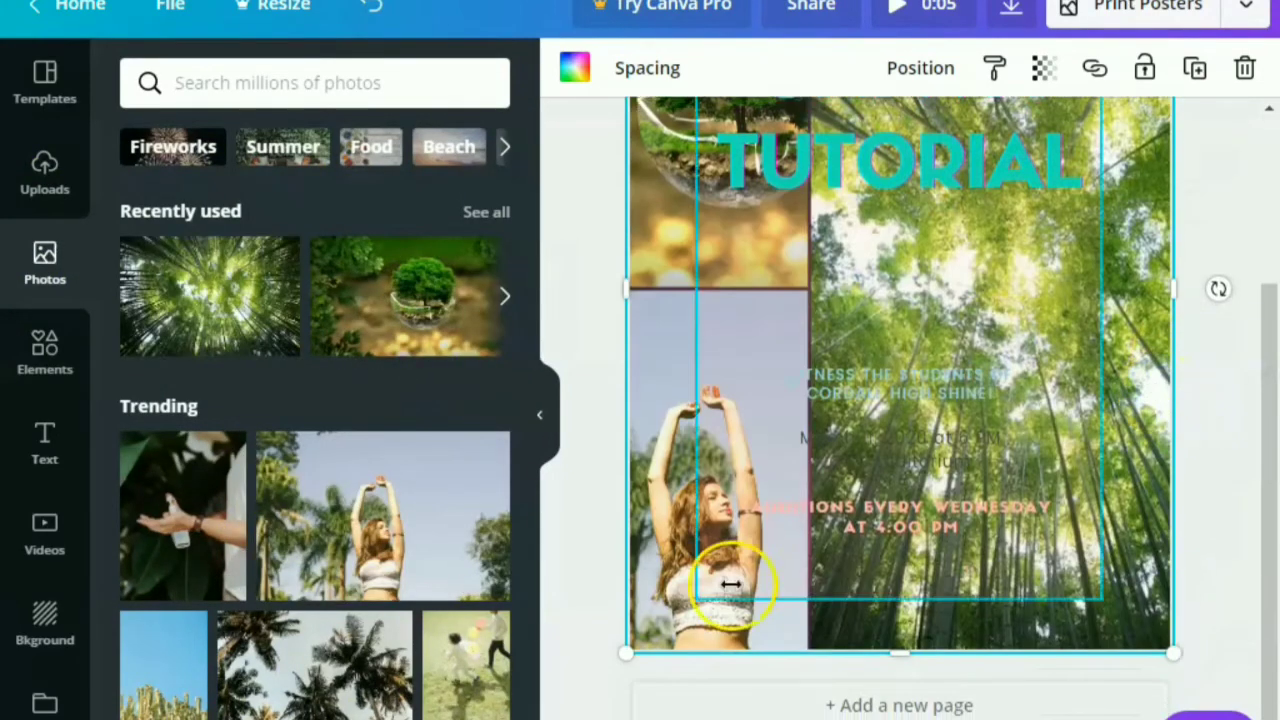
{"action": "scroll", "coordinate": [1270, 440], "scroll_direction": "up", "scroll_amount": 2}
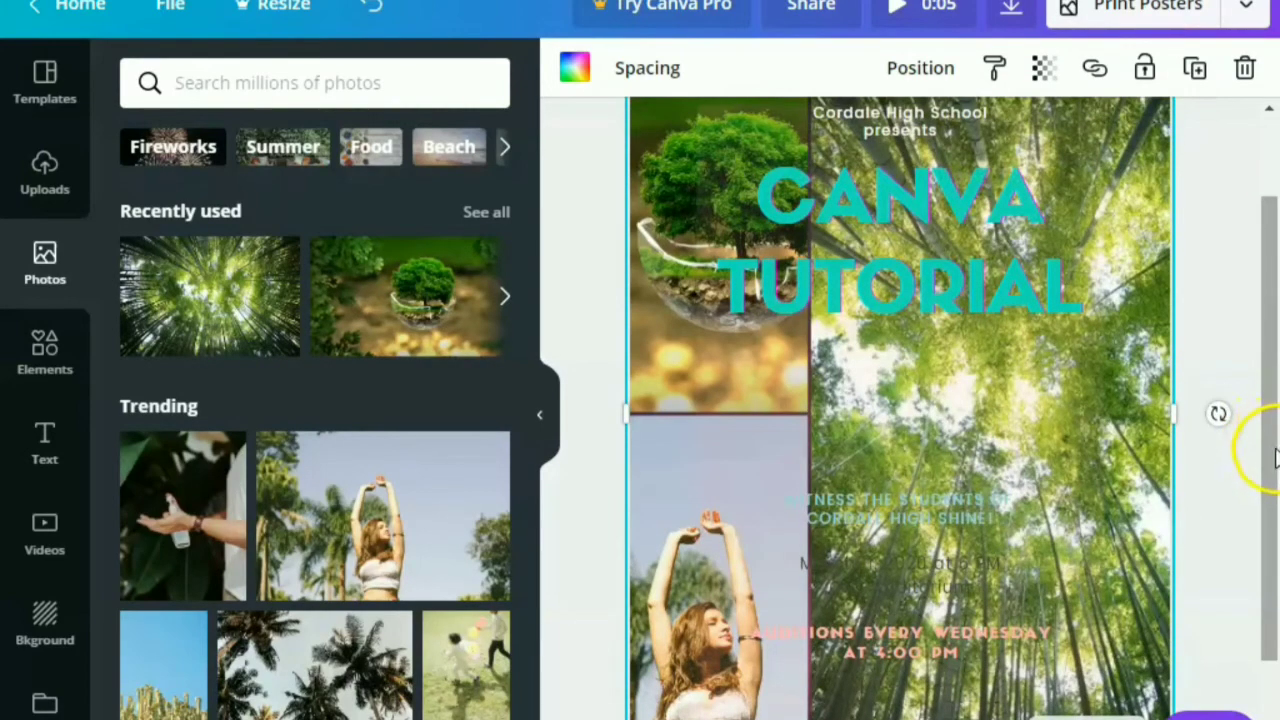
{"action": "key", "text": "ctrl+z"}
{"action": "key", "text": "ctrl+z"}
{"action": "key", "text": "ctrl+z"}
{"action": "key", "text": "ctrl+z"}
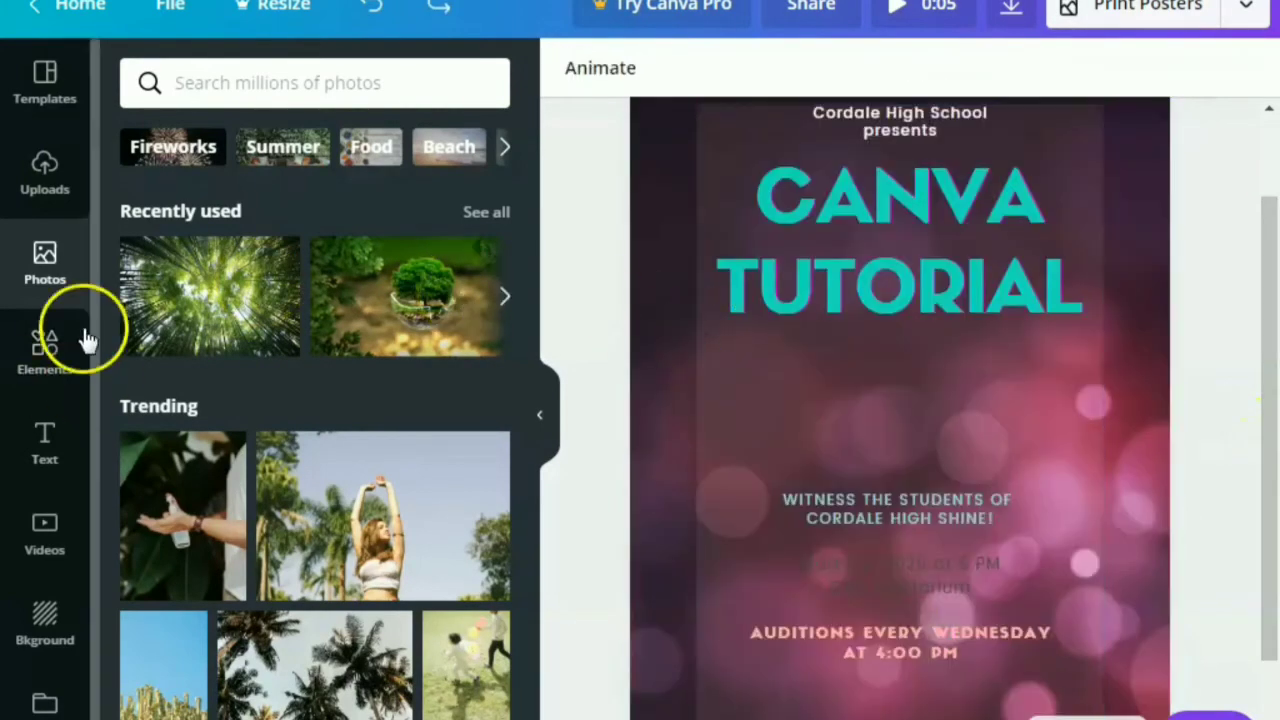
{"action": "left_click", "coordinate": [44, 350]}
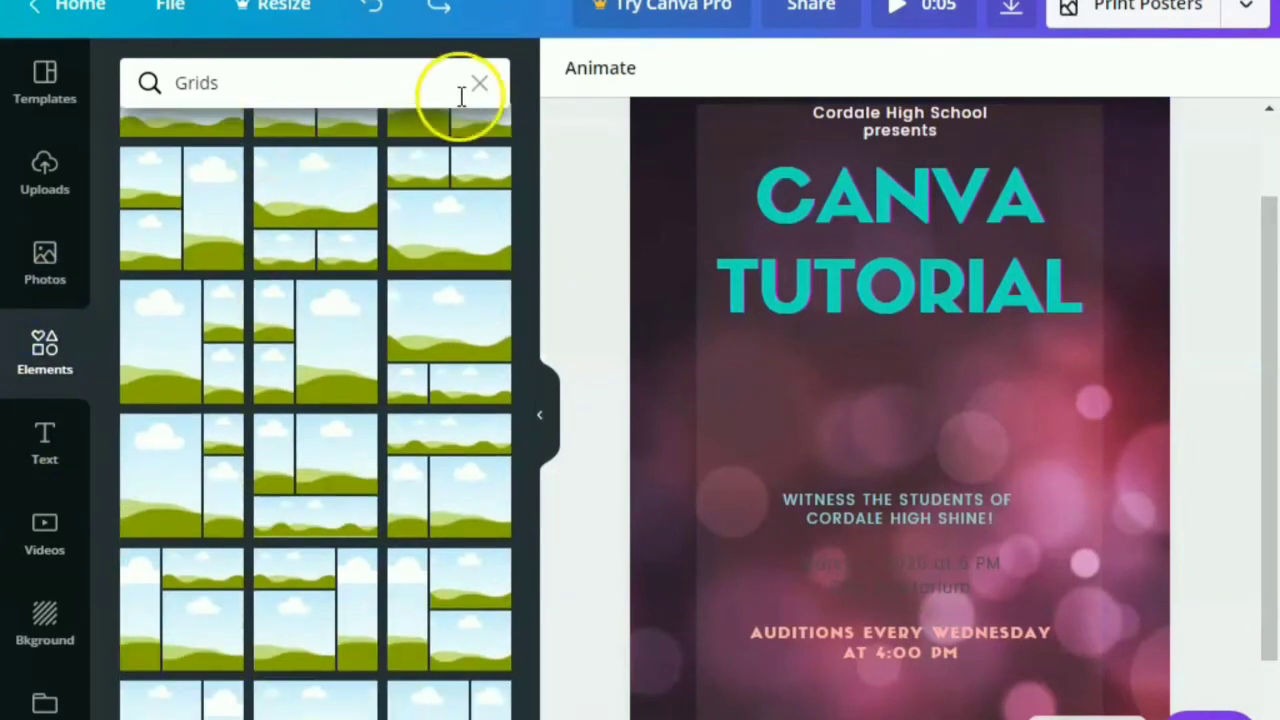
{"action": "left_click", "coordinate": [481, 85]}
{"action": "scroll", "coordinate": [363, 420], "scroll_direction": "down", "scroll_amount": 3}
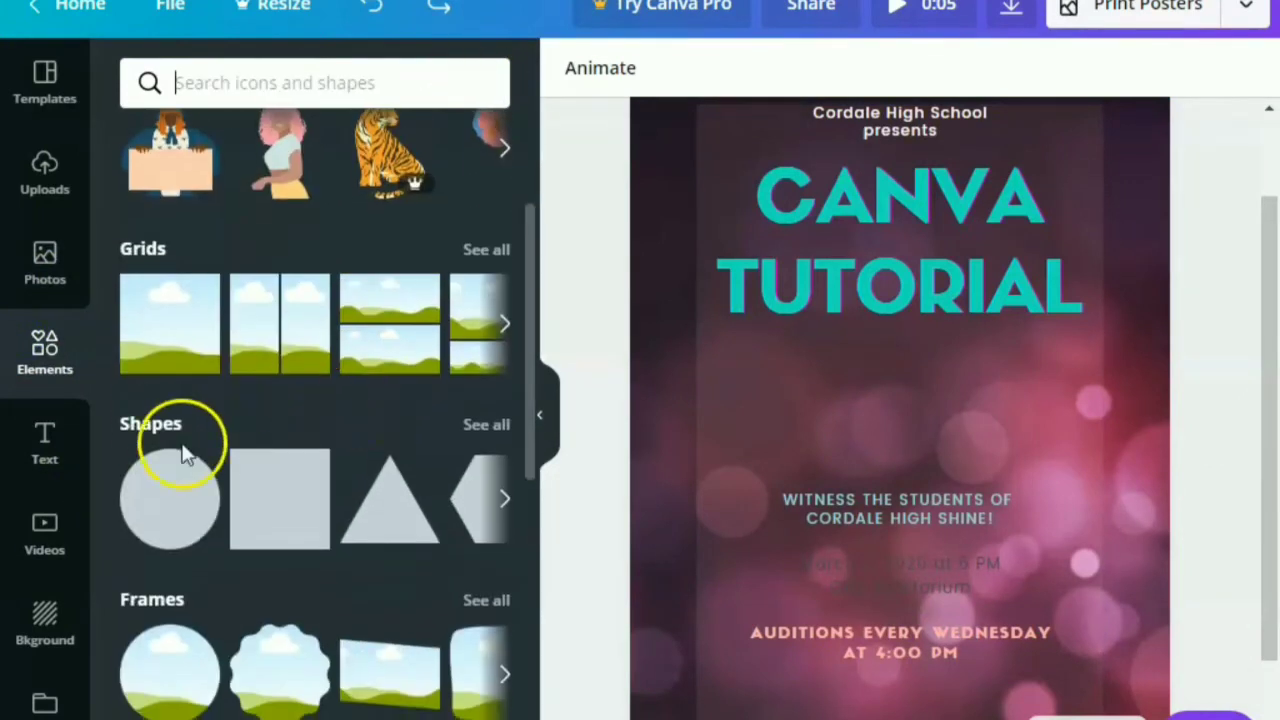
{"action": "left_click", "coordinate": [485, 427]}
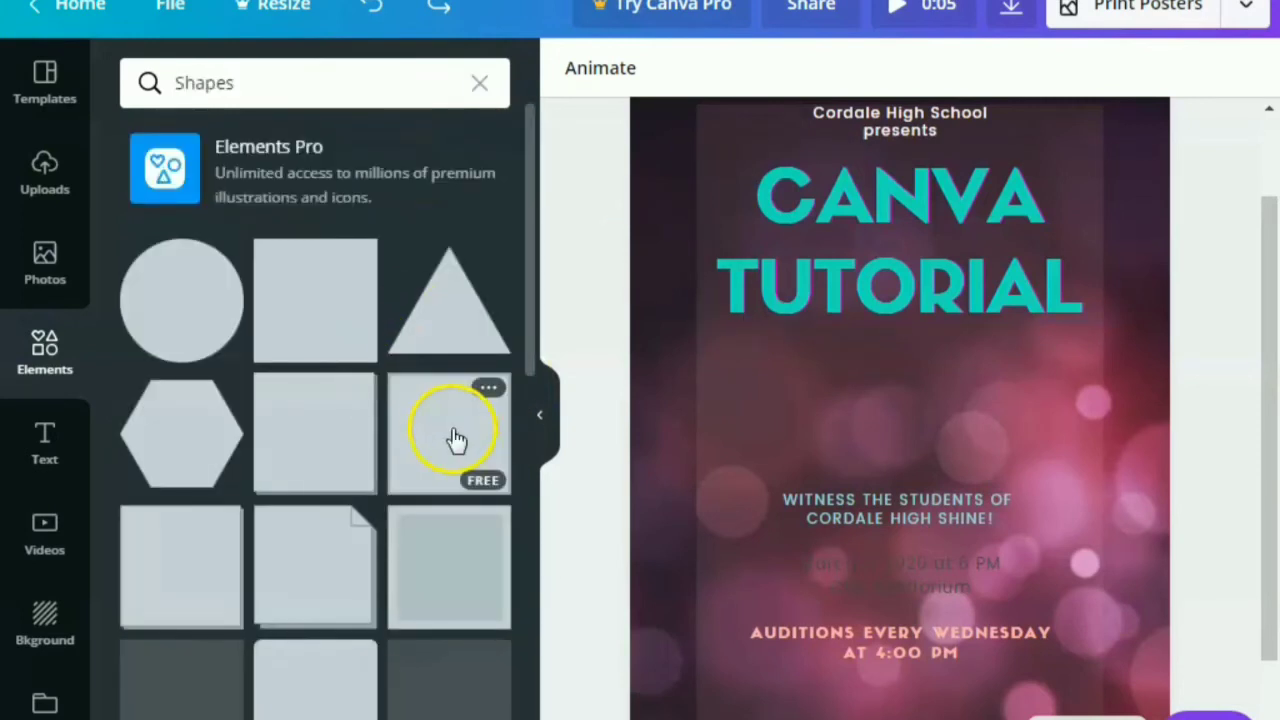
{"action": "scroll", "coordinate": [449, 429], "scroll_direction": "down", "scroll_amount": 3}
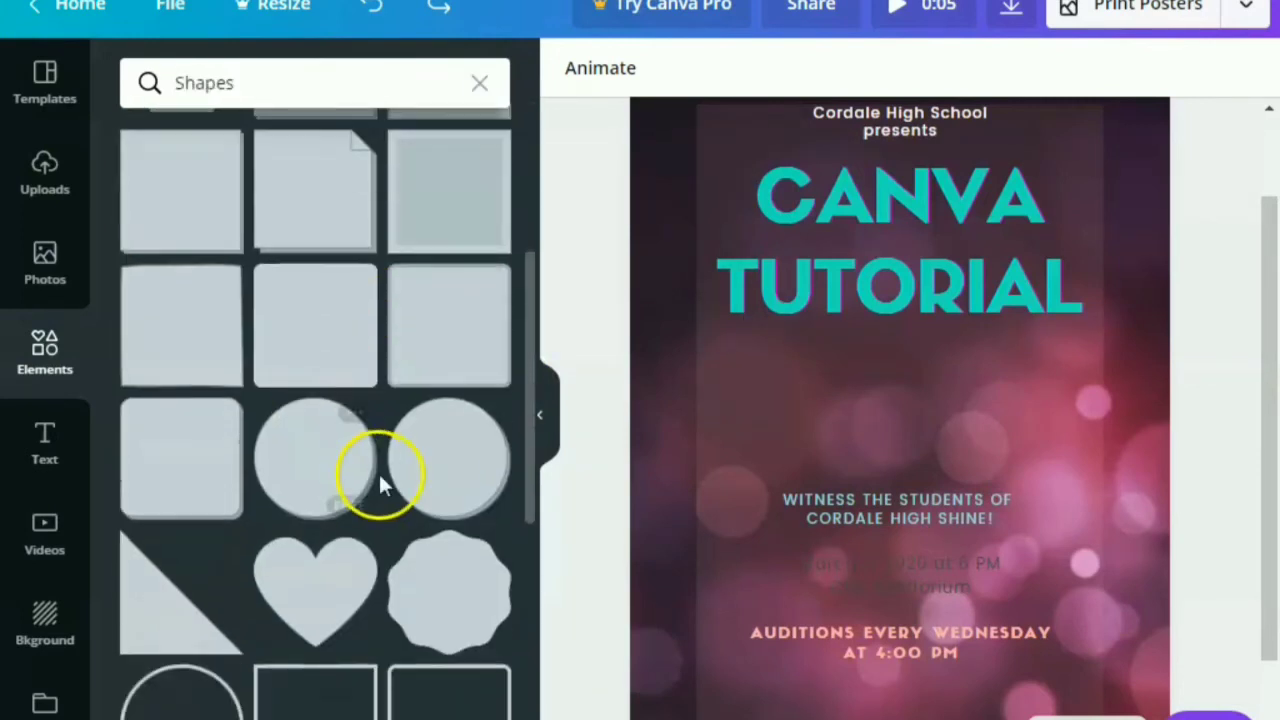
{"action": "scroll", "coordinate": [380, 472], "scroll_direction": "down", "scroll_amount": 2}
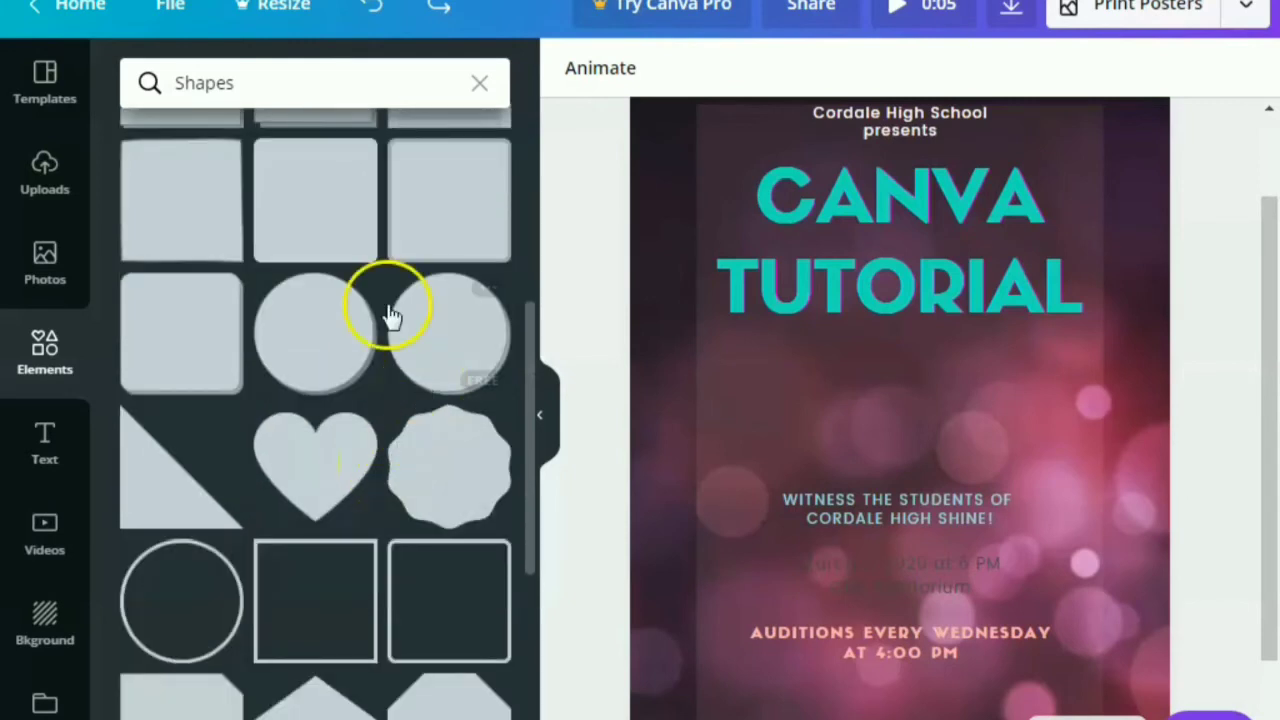
{"action": "scroll", "coordinate": [310, 430], "scroll_direction": "up", "scroll_amount": 2}
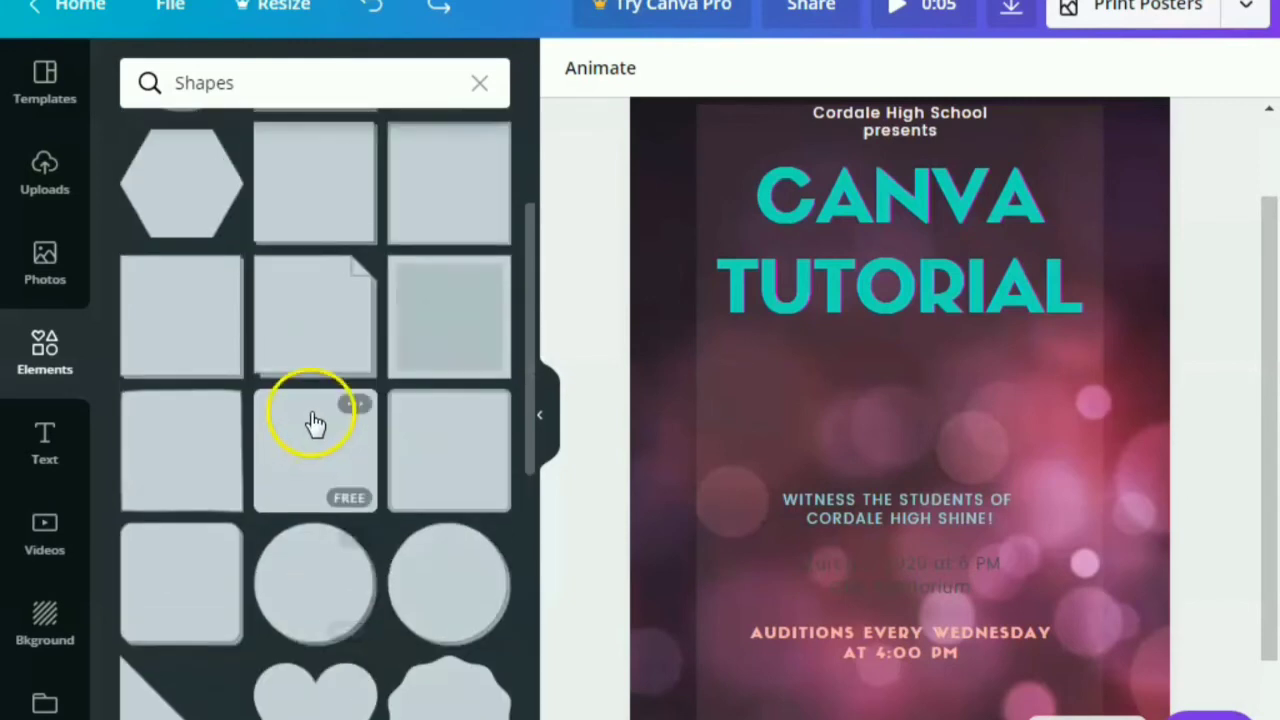
{"action": "scroll", "coordinate": [333, 318], "scroll_direction": "up", "scroll_amount": 3}
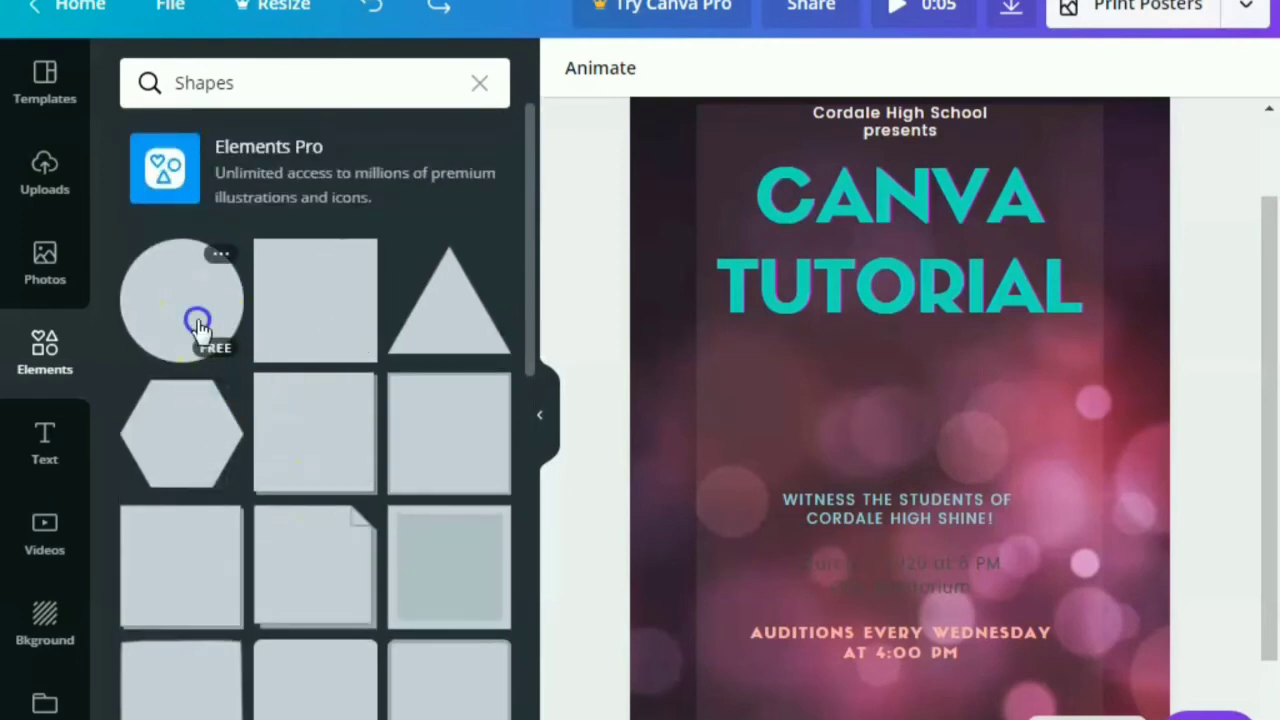
{"action": "left_click_drag", "start_coordinate": [199, 325], "coordinate": [877, 400]}
{"action": "key", "text": "Delete"}
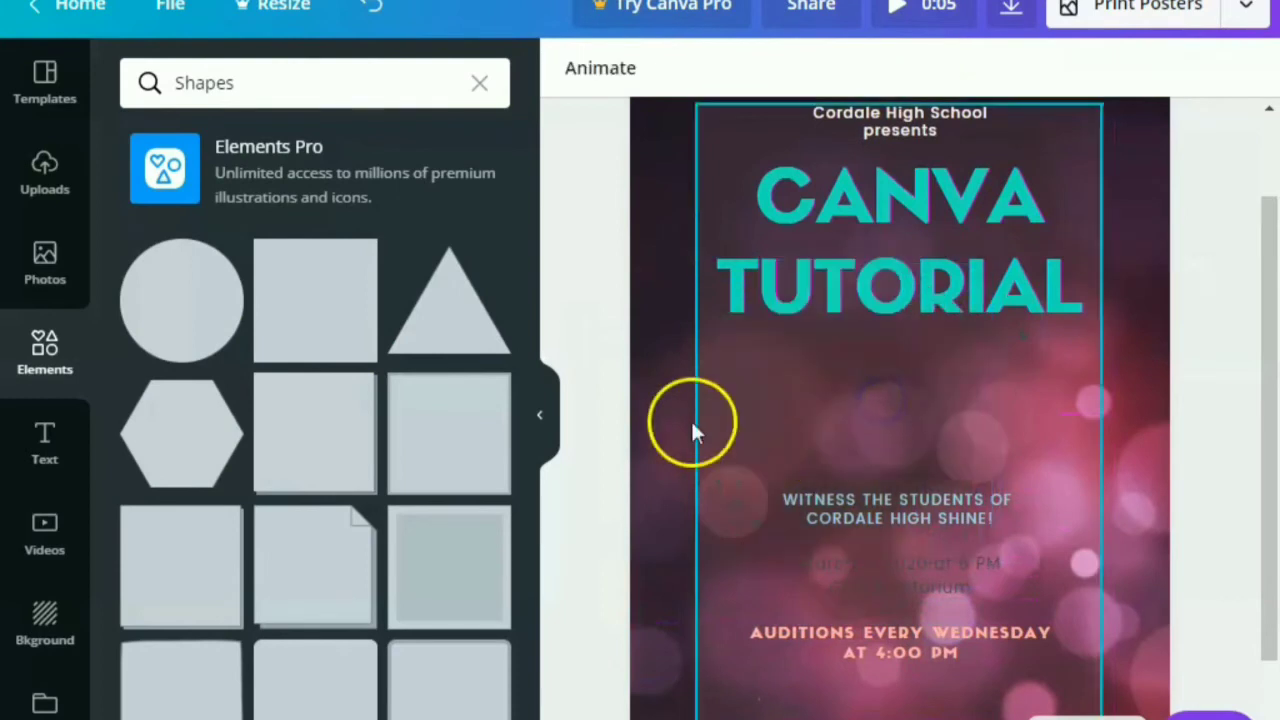
Step: Scroll through the Text library's headings and styled templates like Sparkle and HUGE SALE
{"action": "left_click", "coordinate": [38, 445]}
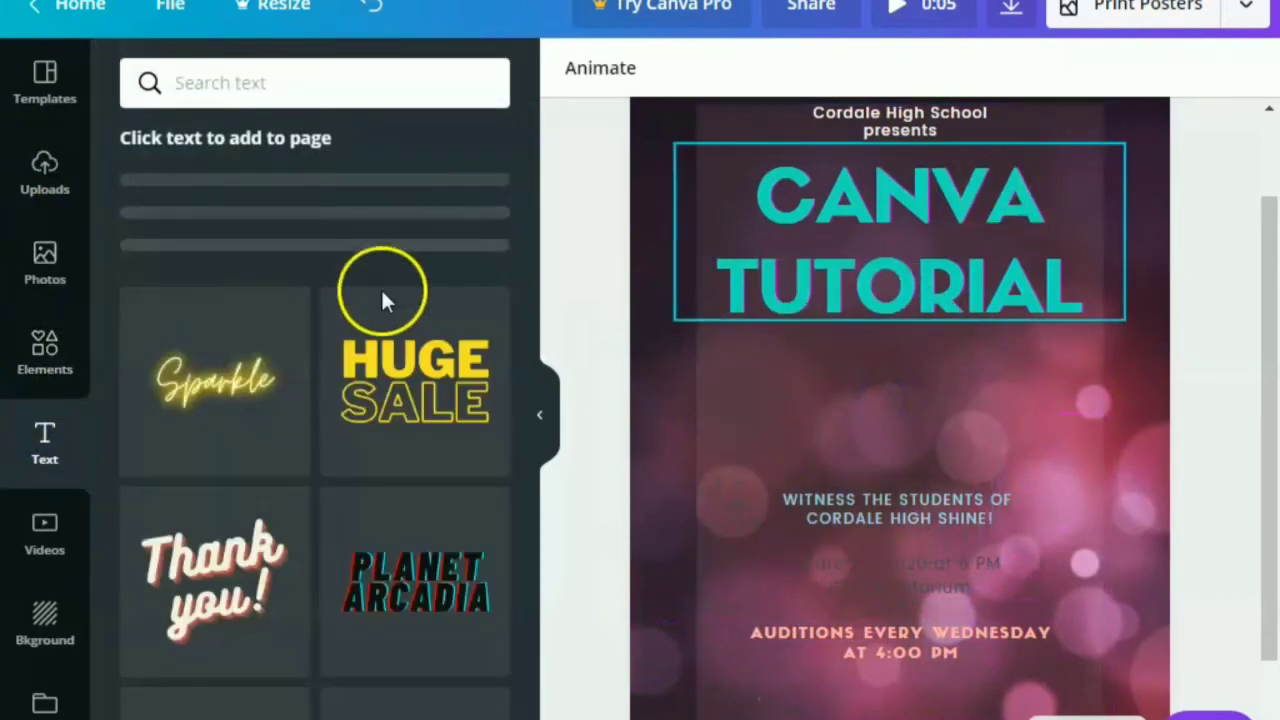
{"action": "scroll", "coordinate": [383, 523], "scroll_direction": "down", "scroll_amount": 4}
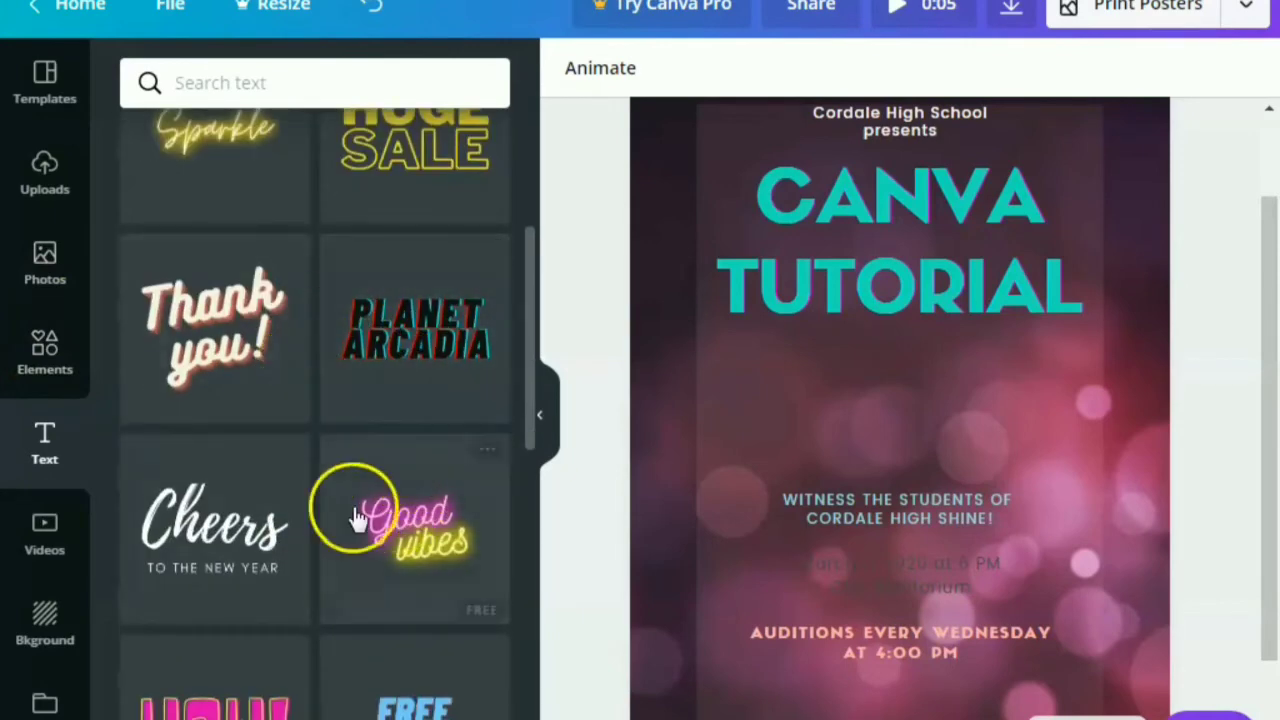
{"action": "scroll", "coordinate": [410, 470], "scroll_direction": "down", "scroll_amount": 4}
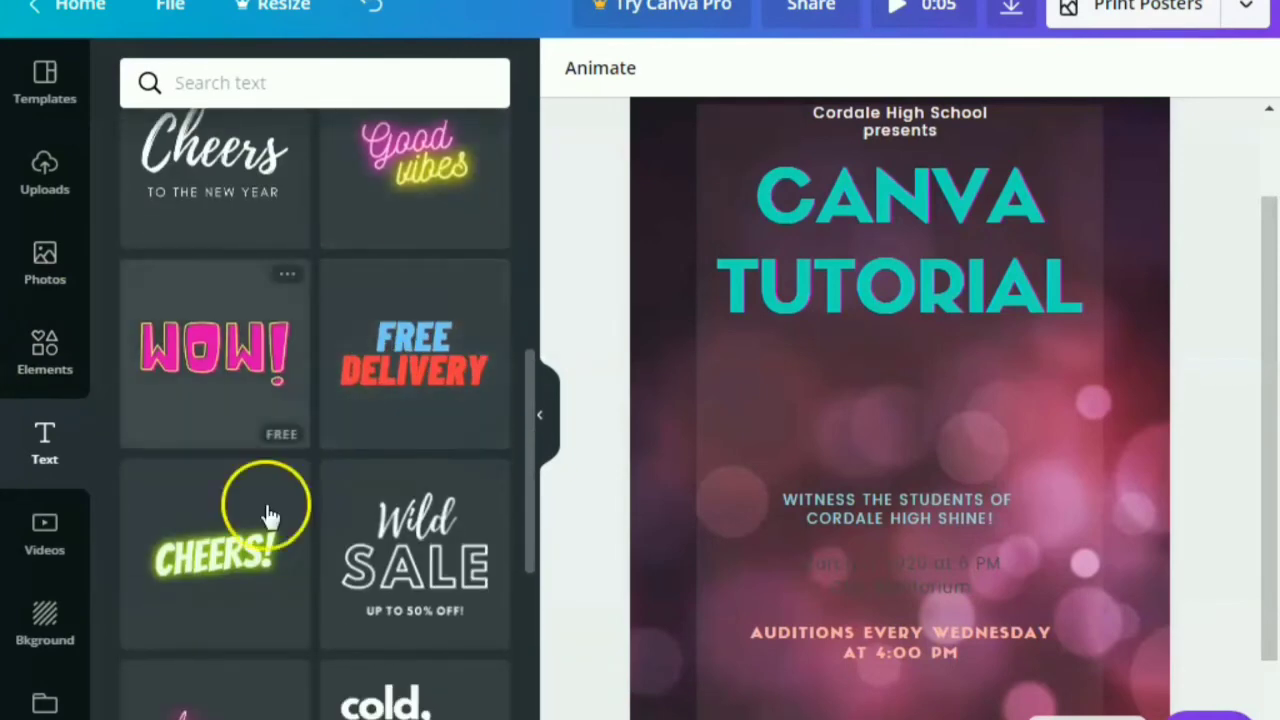
{"action": "scroll", "coordinate": [365, 514], "scroll_direction": "down", "scroll_amount": 3}
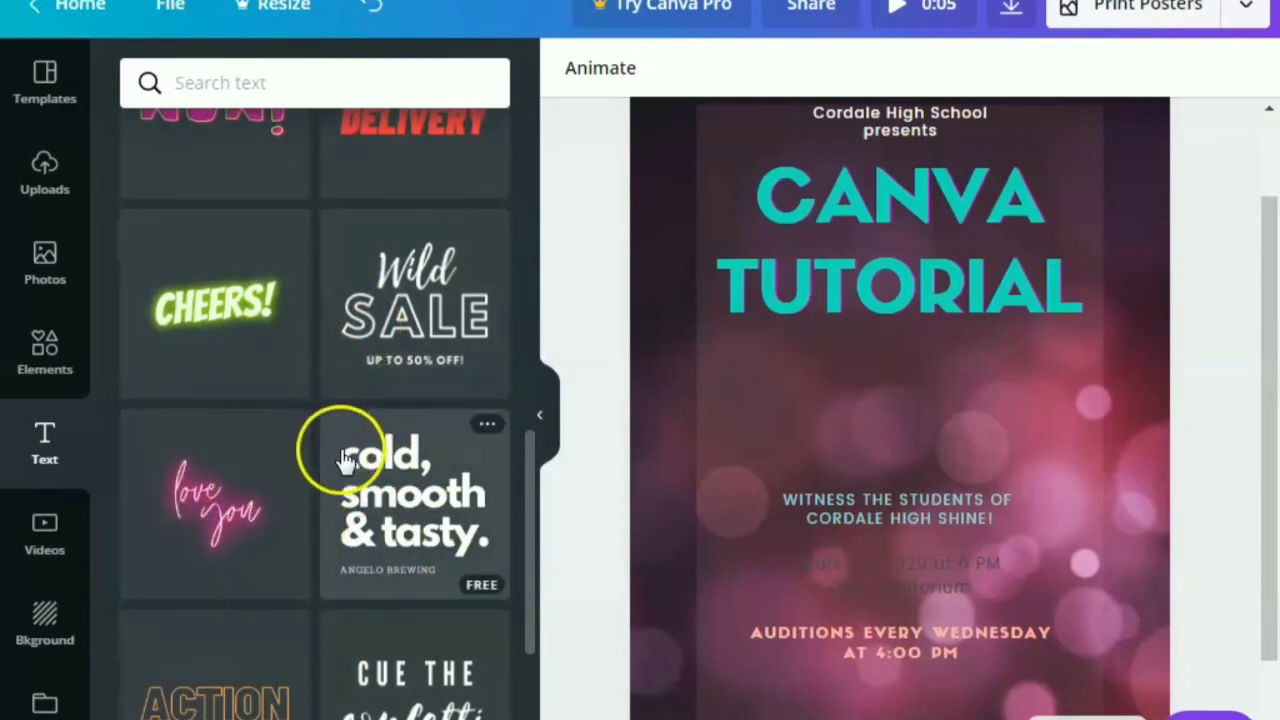
{"action": "scroll", "coordinate": [375, 462], "scroll_direction": "up", "scroll_amount": 8}
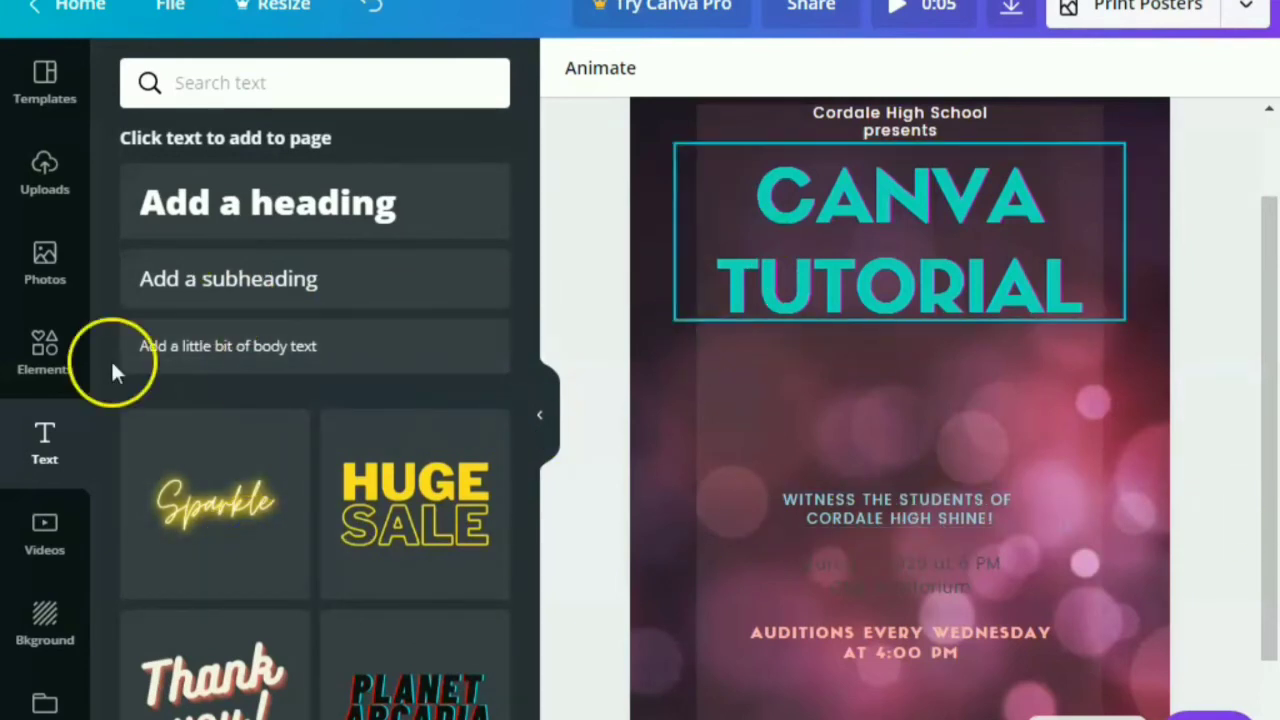
Step: Add the Sparkle neon text reading 'Baambinie' and widen its box to one line
{"action": "left_click", "coordinate": [128, 468]}
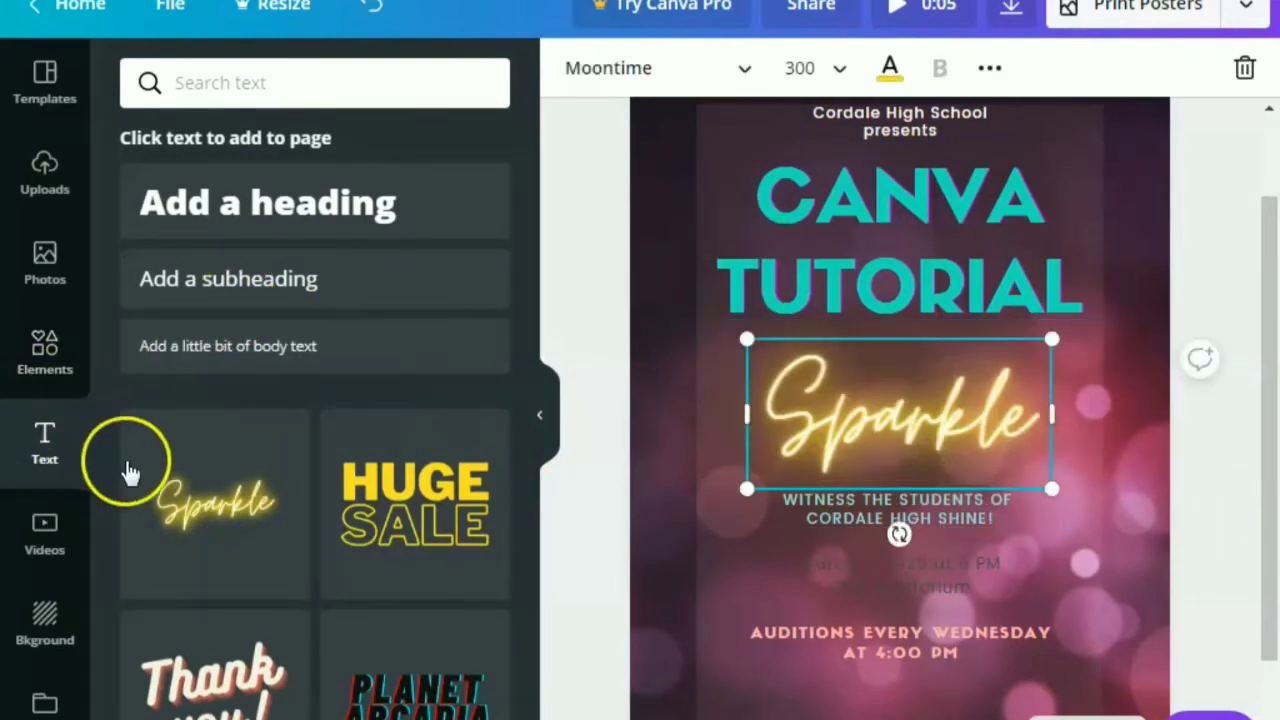
{"action": "double_click", "coordinate": [869, 430]}
{"action": "type", "text": "Baam"}
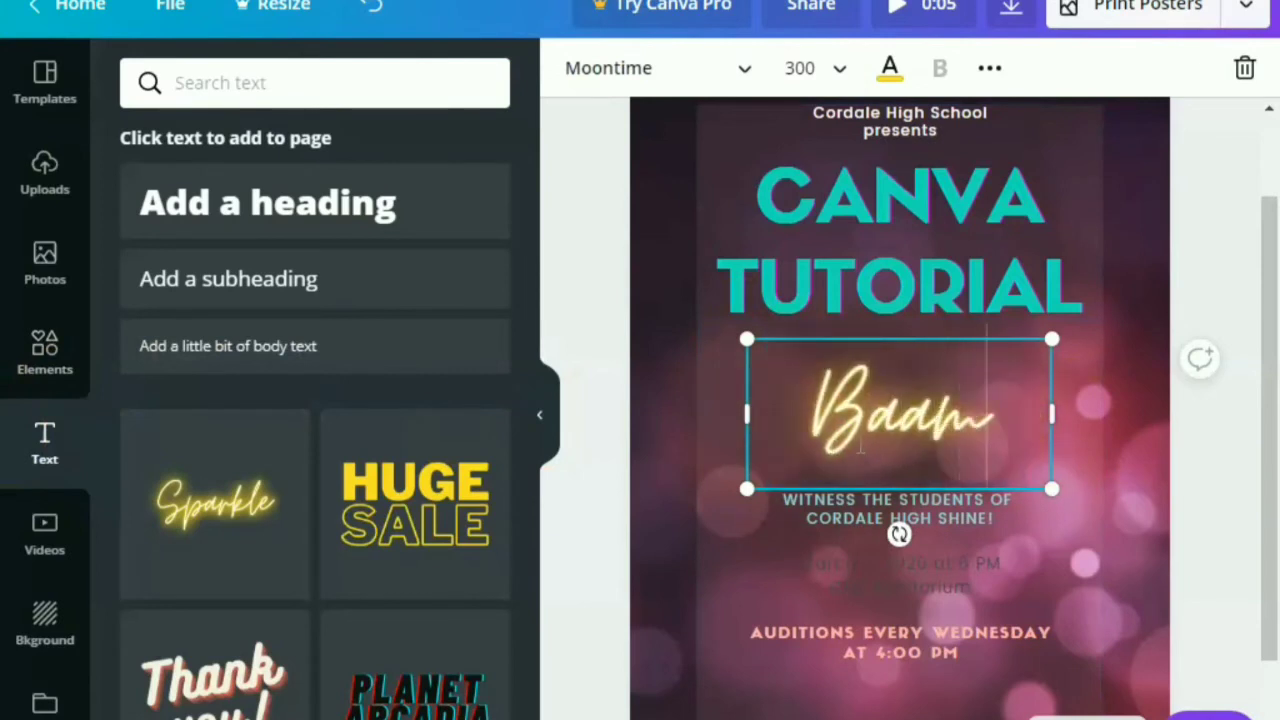
{"action": "type", "text": "binie"}
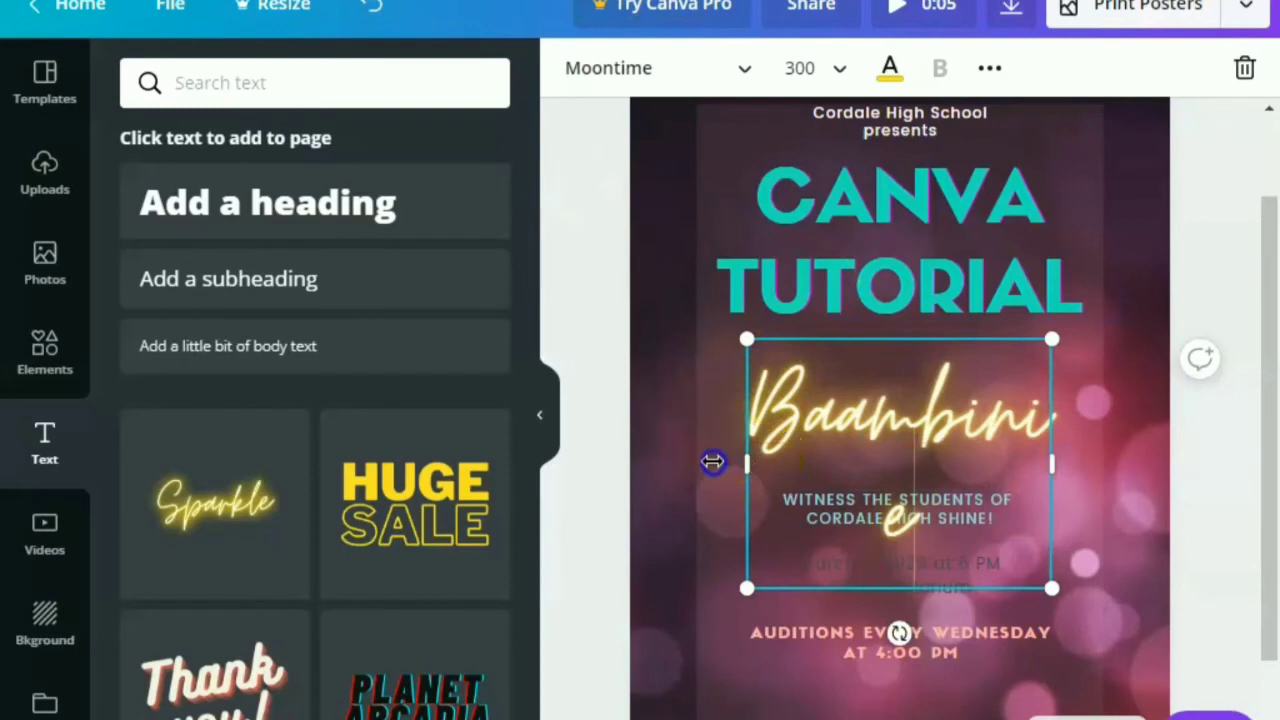
{"action": "left_click_drag", "start_coordinate": [710, 461], "coordinate": [696, 460]}
{"action": "left_click_drag", "start_coordinate": [1096, 414], "coordinate": [1103, 414]}
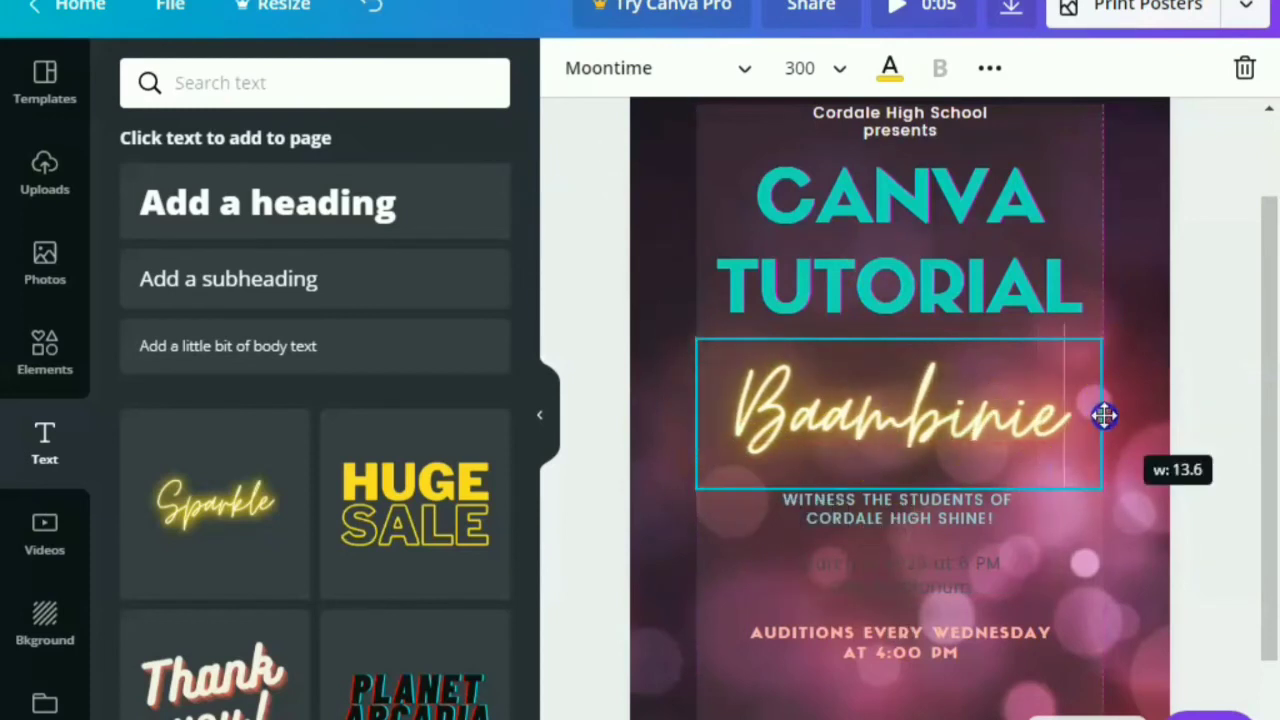
Step: Select the poster background and bring up the Videos library
{"action": "left_click", "coordinate": [1088, 590]}
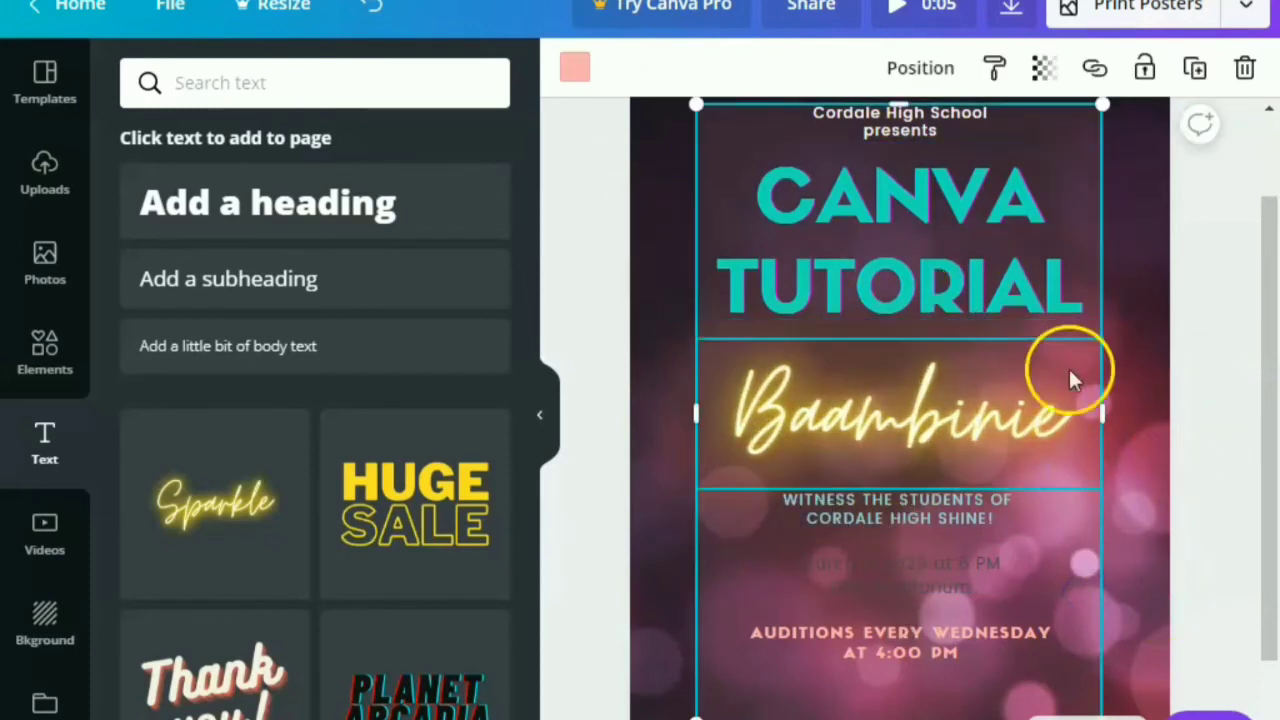
{"action": "scroll", "coordinate": [400, 520], "scroll_direction": "down", "scroll_amount": 3}
{"action": "scroll", "coordinate": [420, 480], "scroll_direction": "down", "scroll_amount": 8}
{"action": "left_click", "coordinate": [30, 556]}
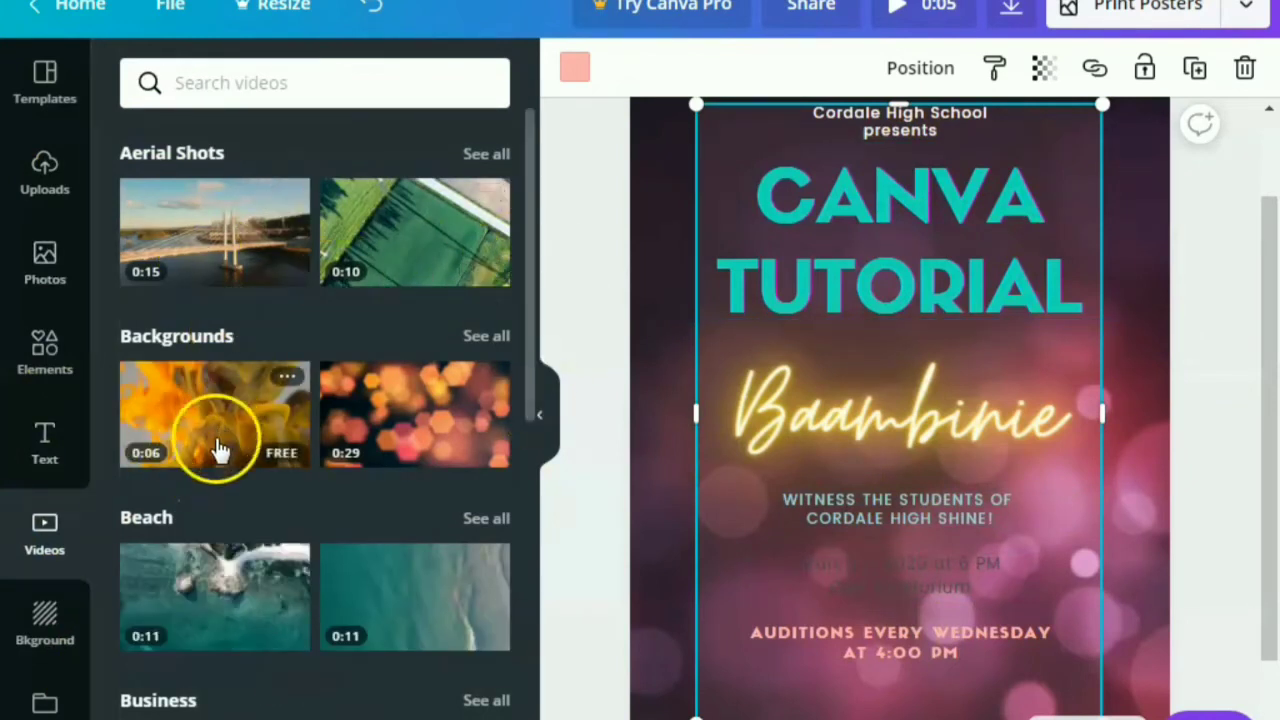
Step: Add the orange bokeh background video and stretch it to cover the whole poster
{"action": "left_click", "coordinate": [641, 395]}
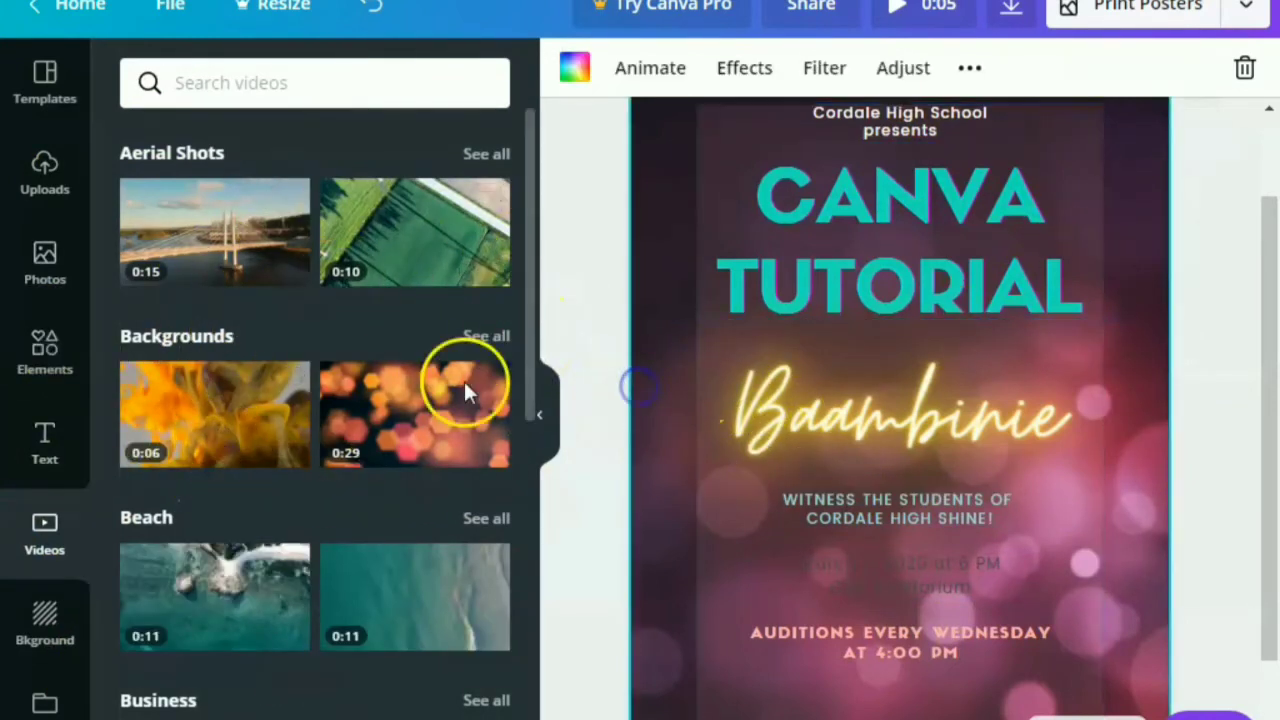
{"action": "left_click", "coordinate": [365, 430]}
{"action": "left_click_drag", "start_coordinate": [900, 284], "coordinate": [898, 122]}
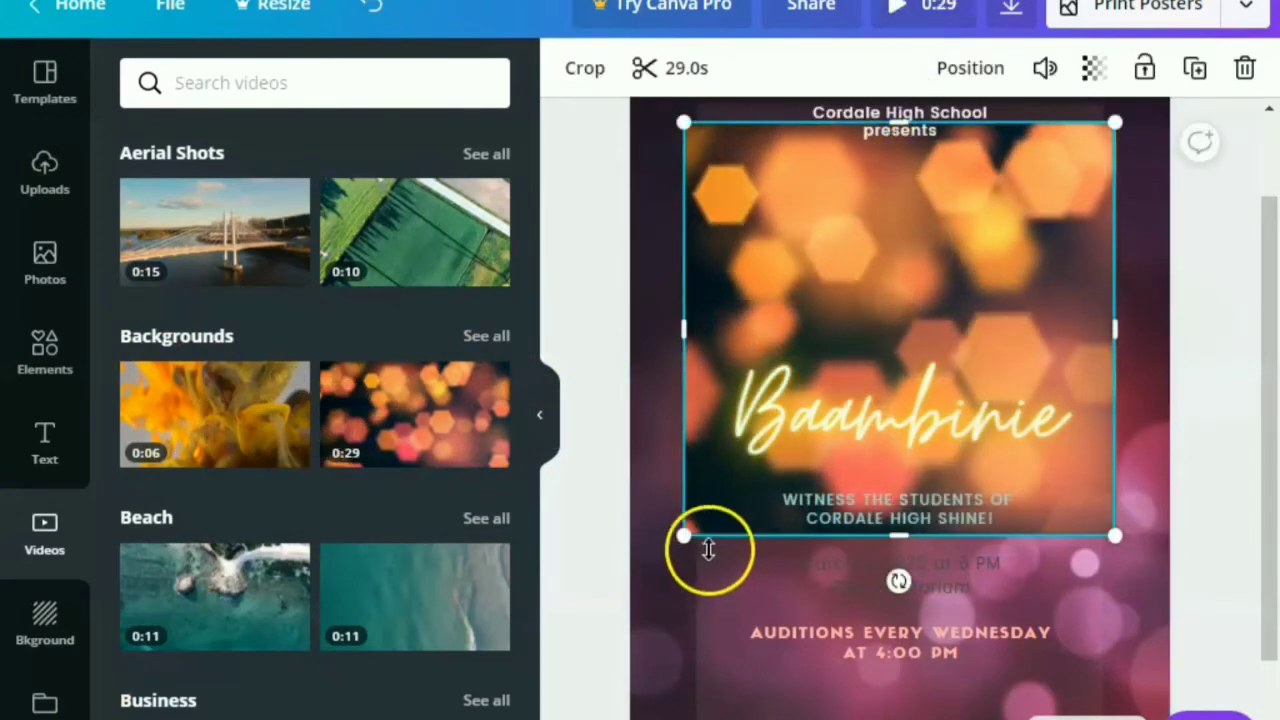
{"action": "left_click_drag", "start_coordinate": [680, 540], "coordinate": [540, 716]}
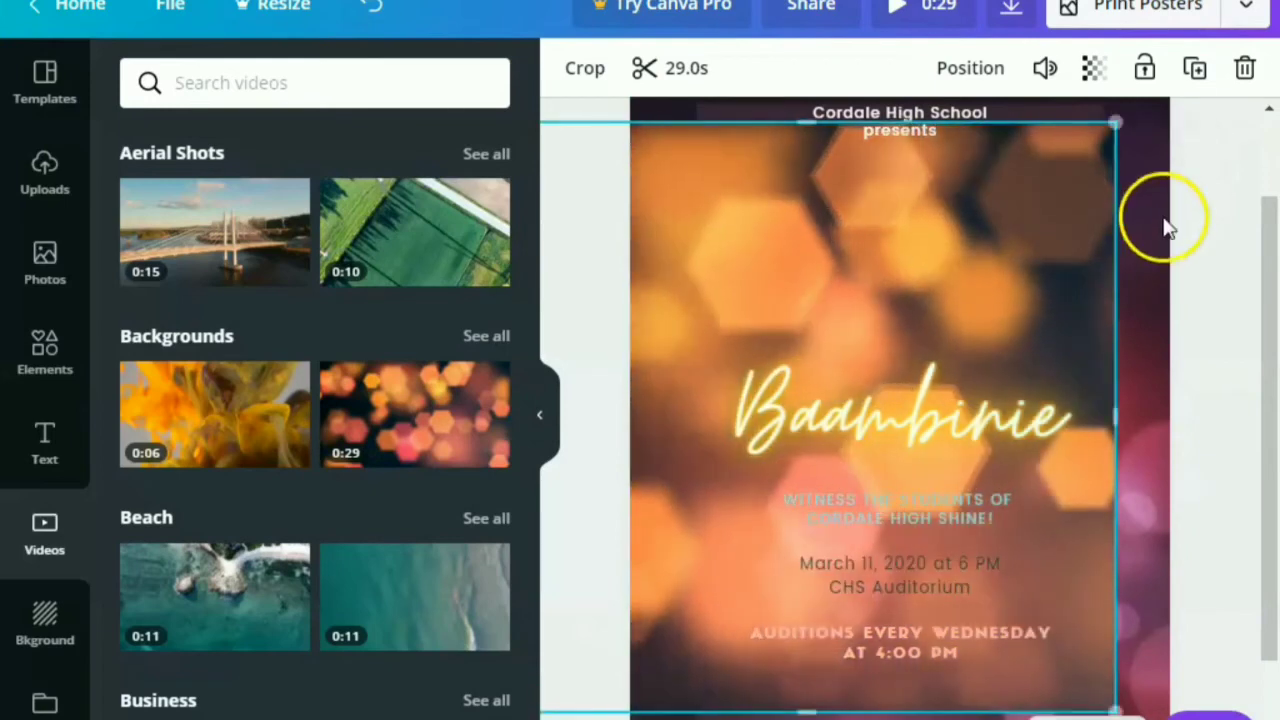
{"action": "scroll", "coordinate": [1166, 214], "scroll_direction": "up", "scroll_amount": 2}
{"action": "left_click_drag", "start_coordinate": [1114, 241], "coordinate": [1218, 137]}
{"action": "scroll", "coordinate": [914, 486], "scroll_direction": "down", "scroll_amount": 4}
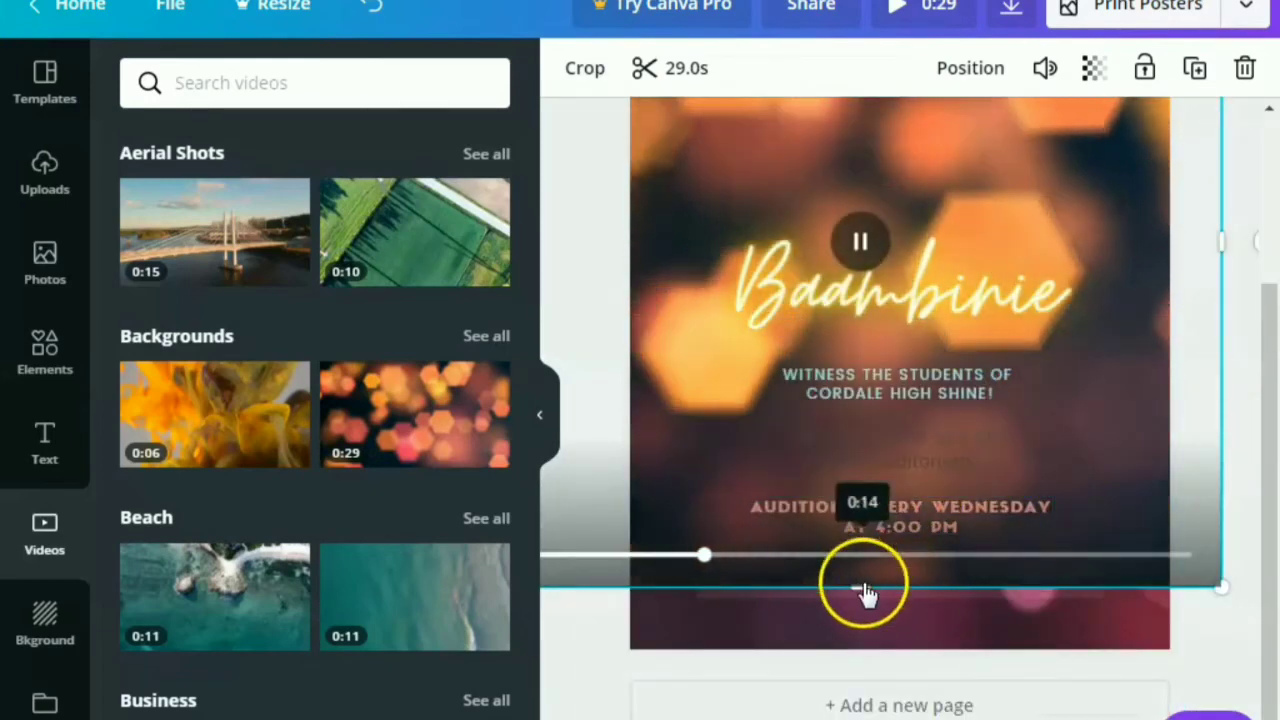
{"action": "left_click_drag", "start_coordinate": [861, 587], "coordinate": [860, 660]}
Step: Send the bokeh video behind all the text, then delete the poster background
{"action": "left_click", "coordinate": [970, 70]}
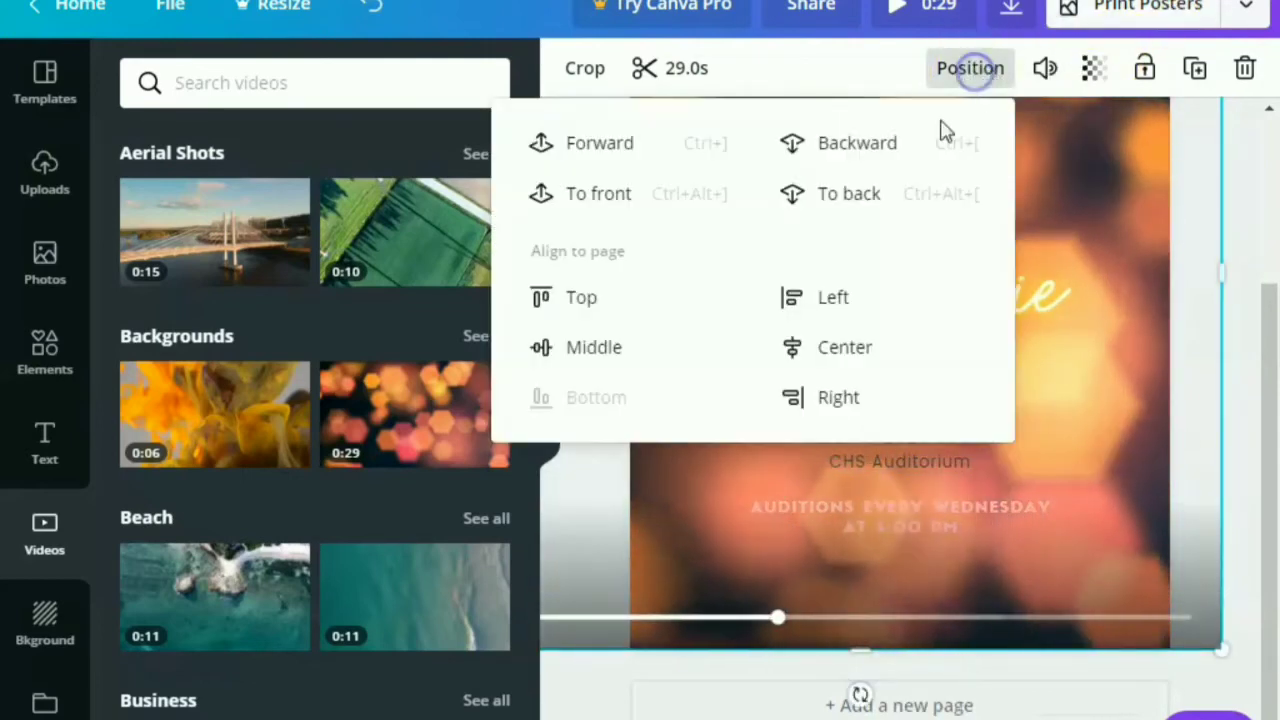
{"action": "left_click", "coordinate": [882, 196]}
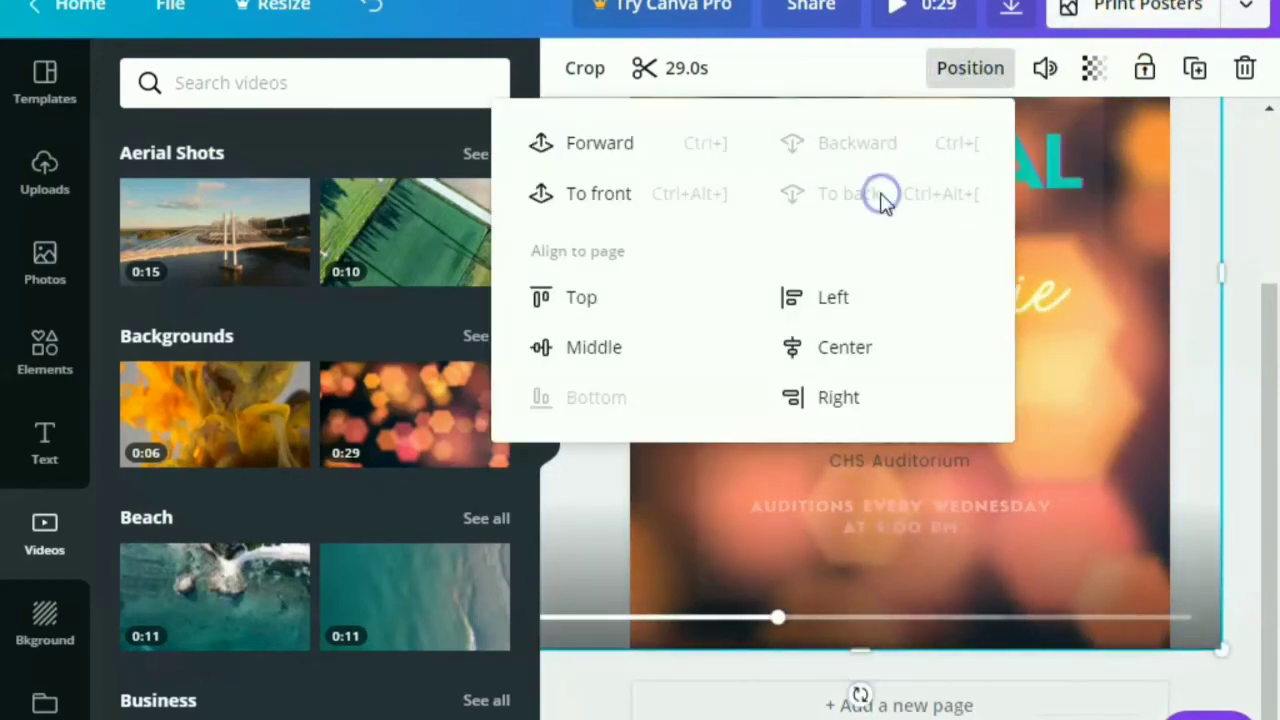
{"action": "left_click", "coordinate": [1251, 194]}
{"action": "scroll", "coordinate": [1175, 323], "scroll_direction": "up", "scroll_amount": 2}
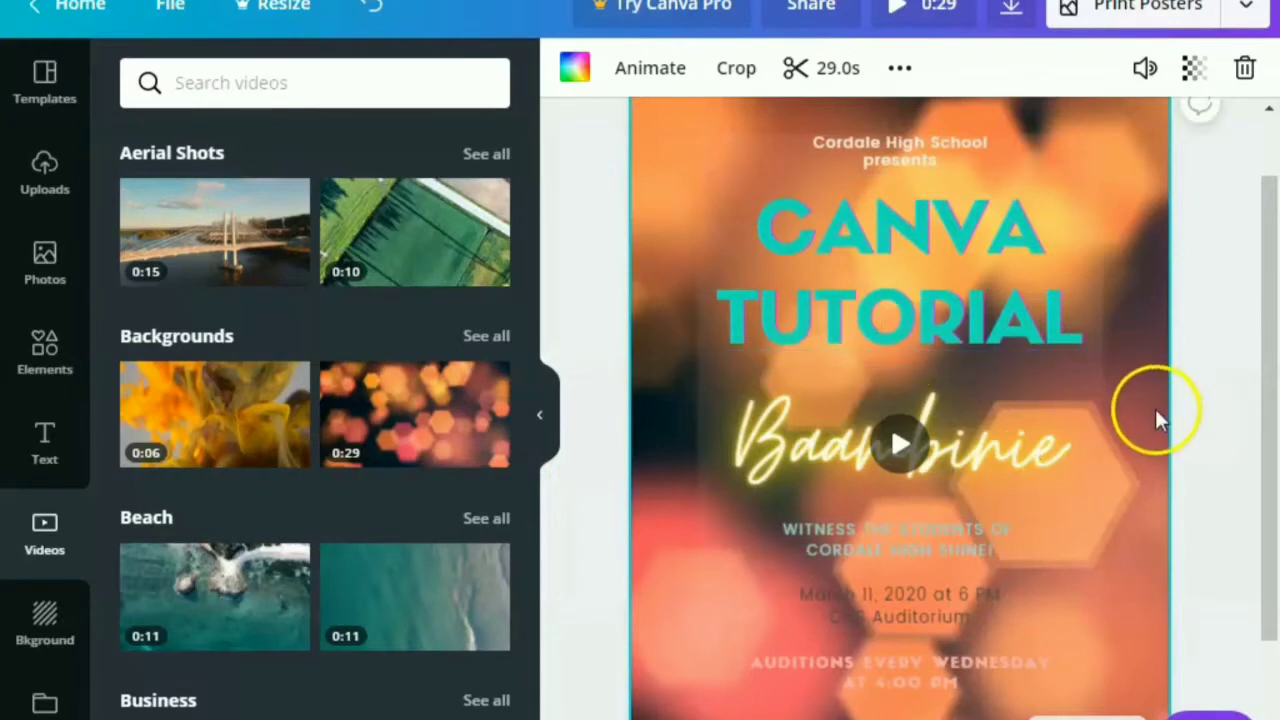
{"action": "key", "text": "Delete"}
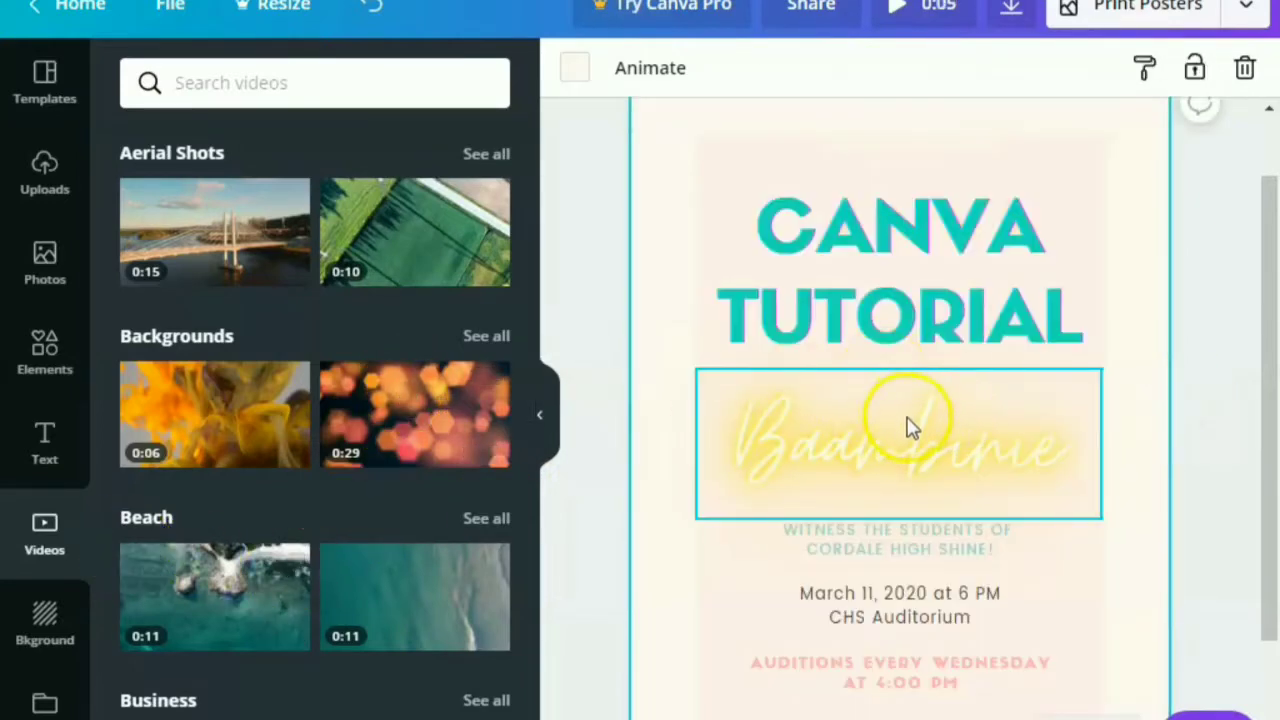
Step: Restore the background, then try a teal background colour and undo it
{"action": "key", "text": "ctrl+z"}
{"action": "key", "text": "ctrl+z"}
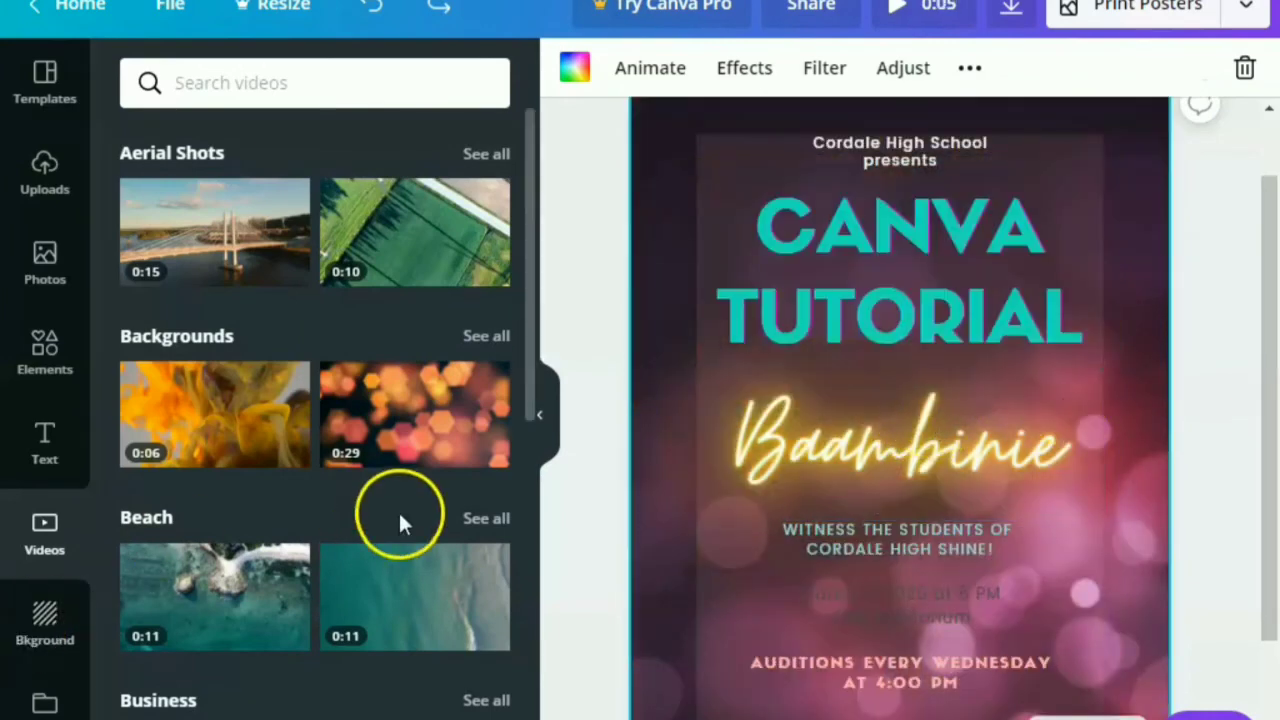
{"action": "scroll", "coordinate": [400, 520], "scroll_direction": "down", "scroll_amount": 1}
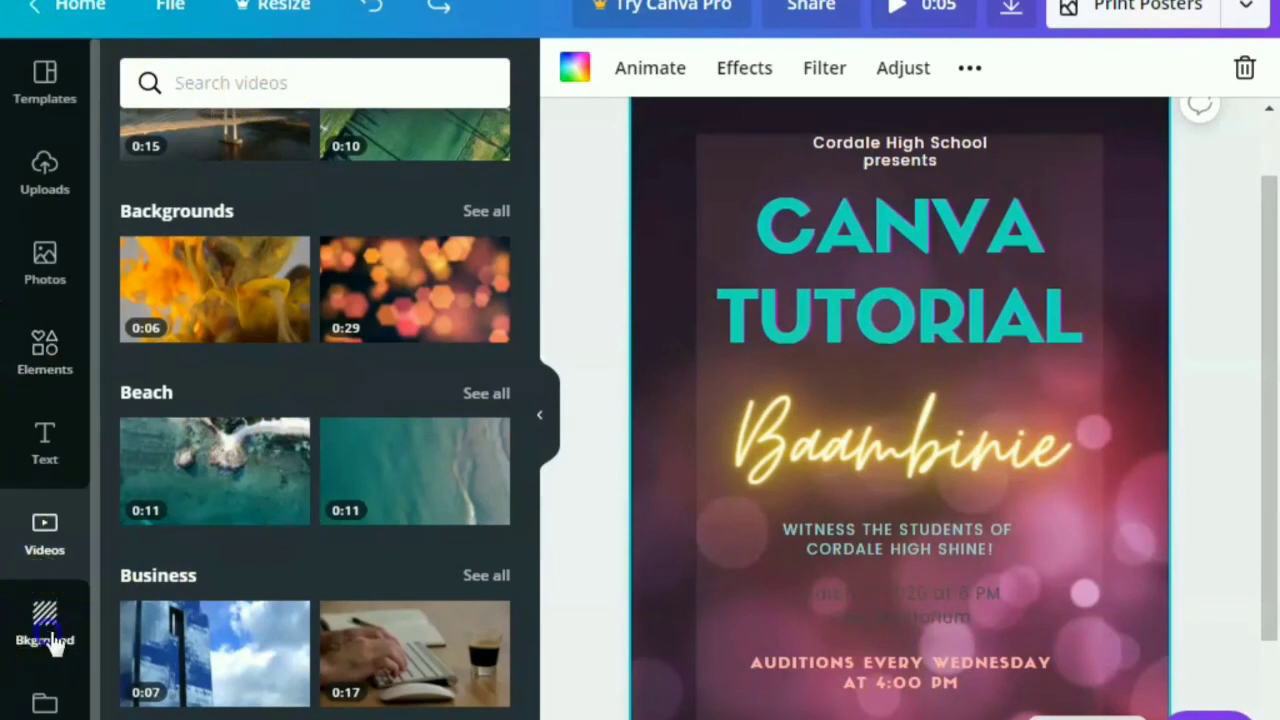
{"action": "left_click", "coordinate": [45, 625]}
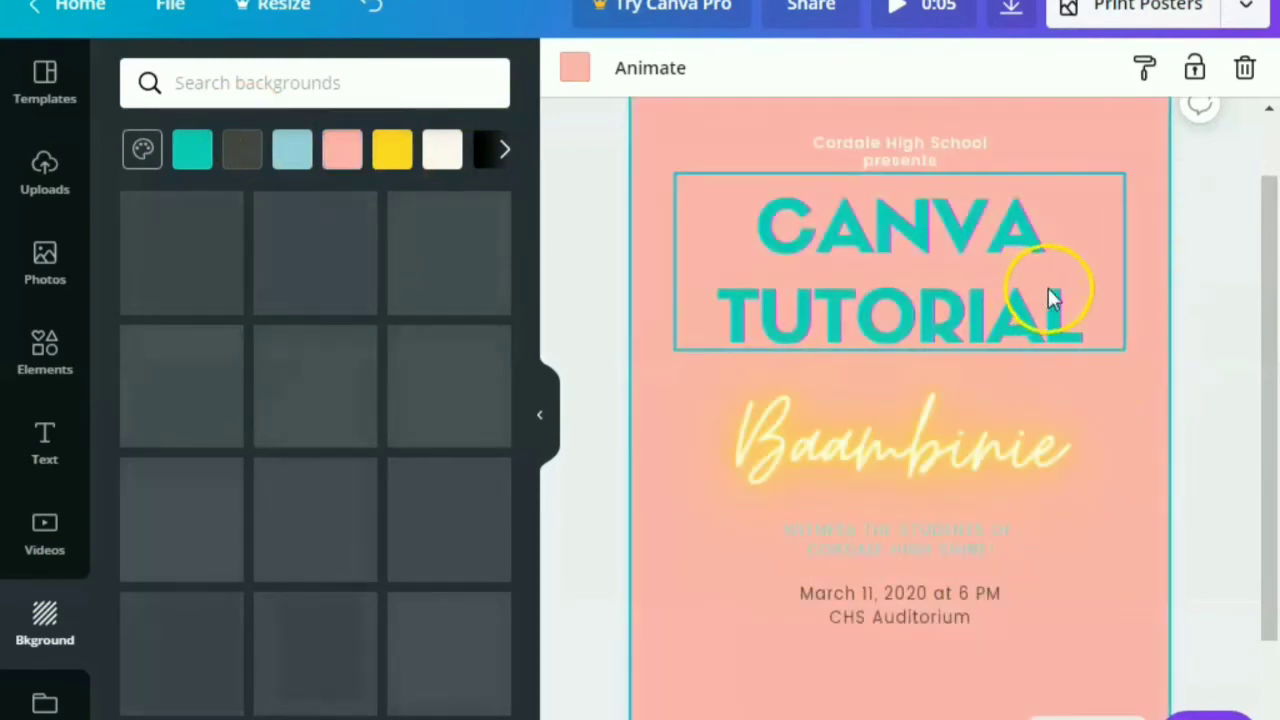
{"action": "left_click", "coordinate": [190, 149]}
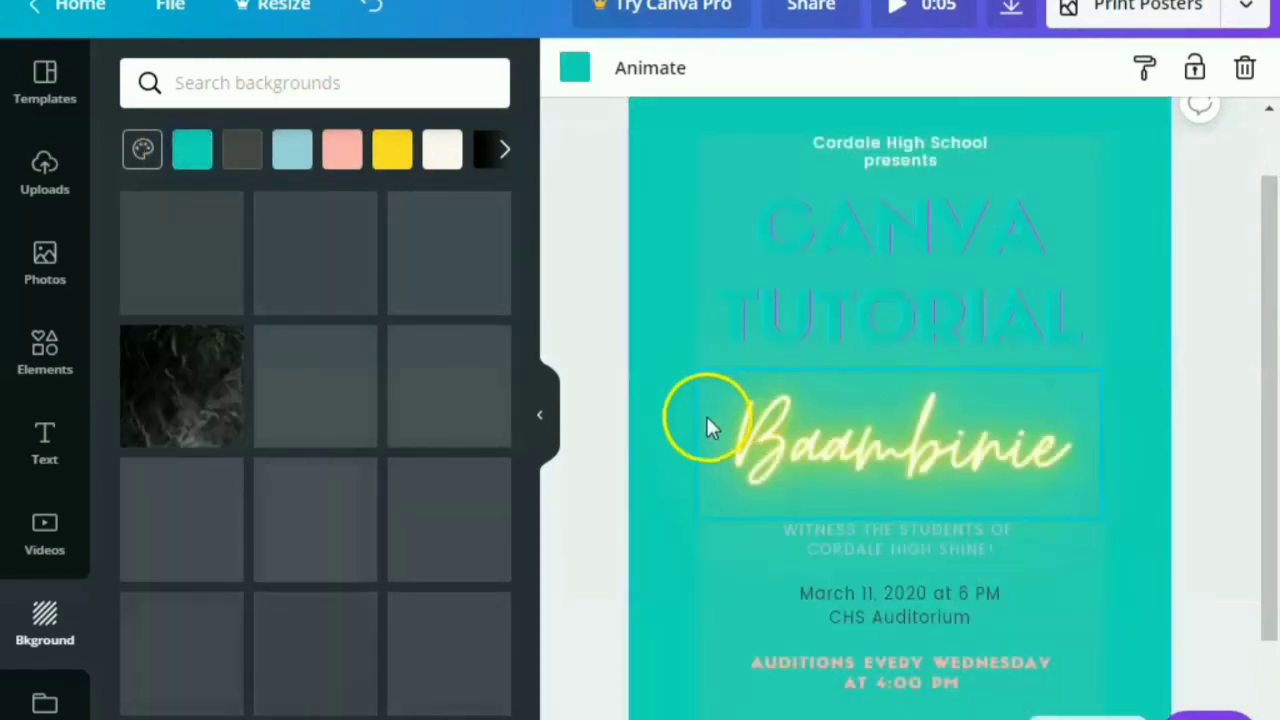
{"action": "key", "text": "ctrl+z"}
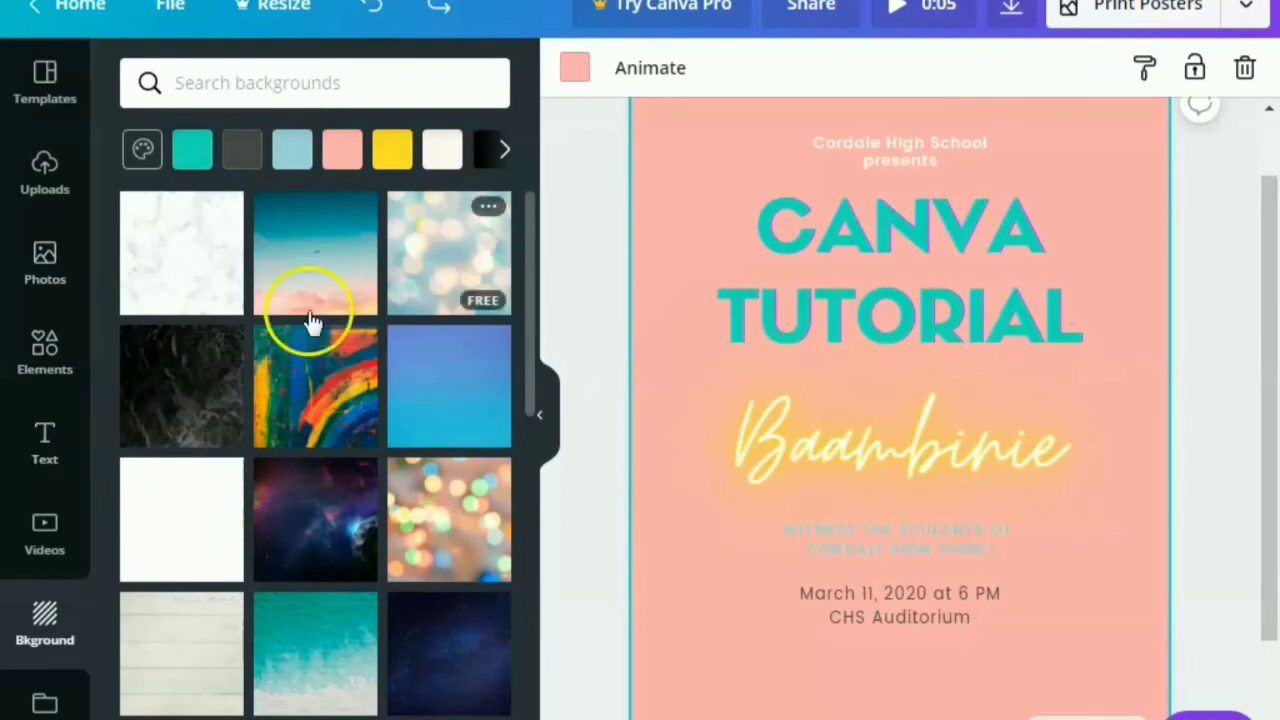
Step: Try the pastel marble background image and undo it, keeping salmon pink
{"action": "scroll", "coordinate": [250, 340], "scroll_direction": "down", "scroll_amount": 3}
{"action": "scroll", "coordinate": [340, 540], "scroll_direction": "down", "scroll_amount": 4}
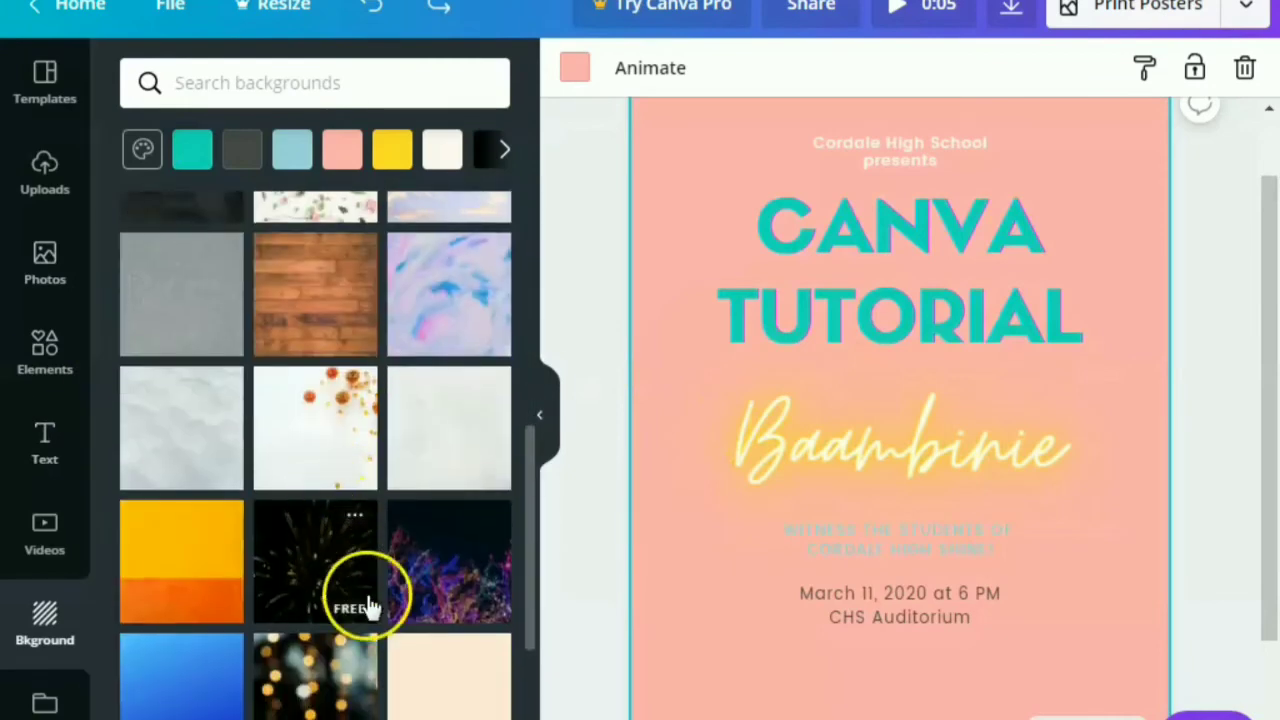
{"action": "left_click", "coordinate": [427, 296]}
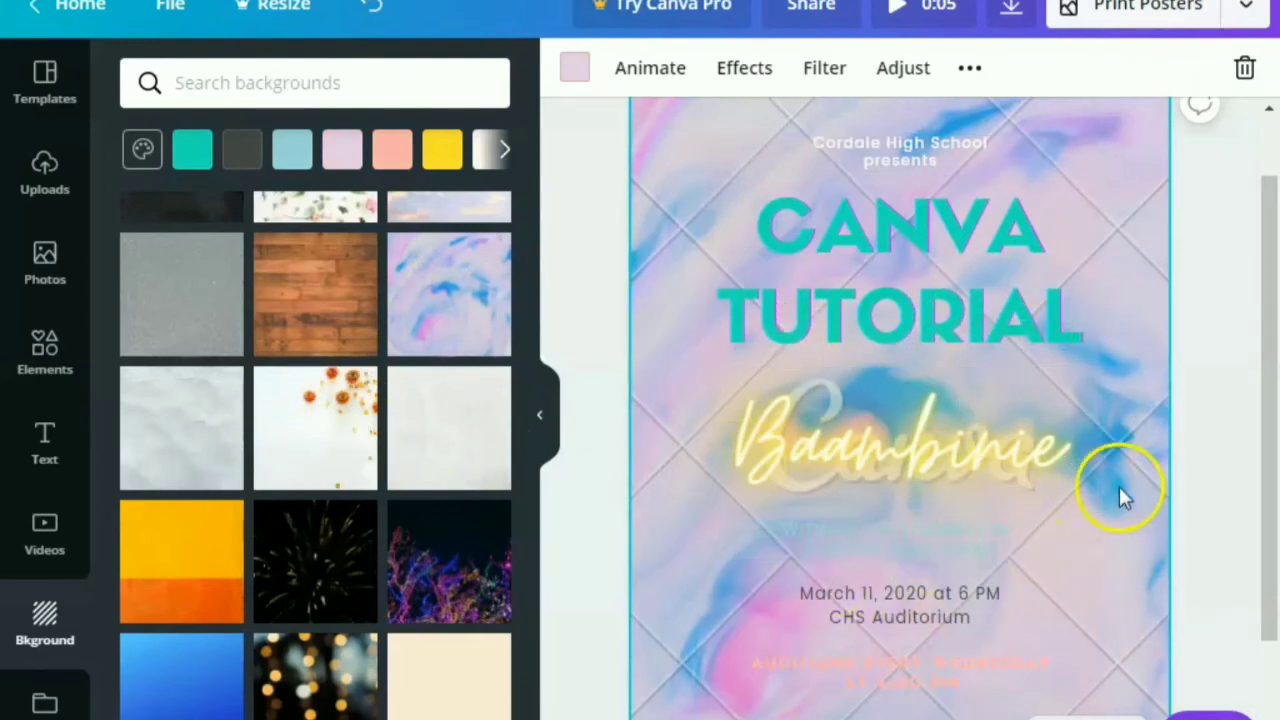
{"action": "key", "text": "ctrl+z"}
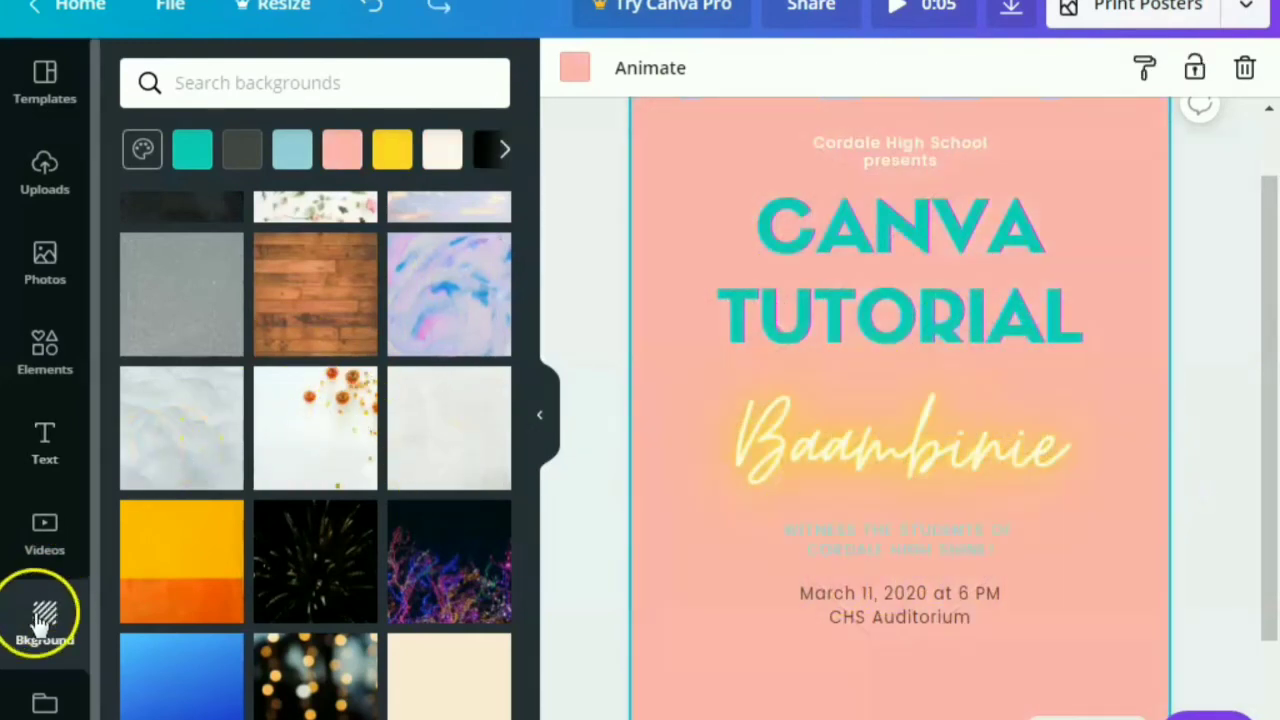
{"action": "scroll", "coordinate": [45, 640], "scroll_direction": "down", "scroll_amount": 1}
Step: Open Folders, then browse the apps panel's Styles, Music, Charts and integrations like Pexels and YouTube
{"action": "left_click", "coordinate": [50, 658]}
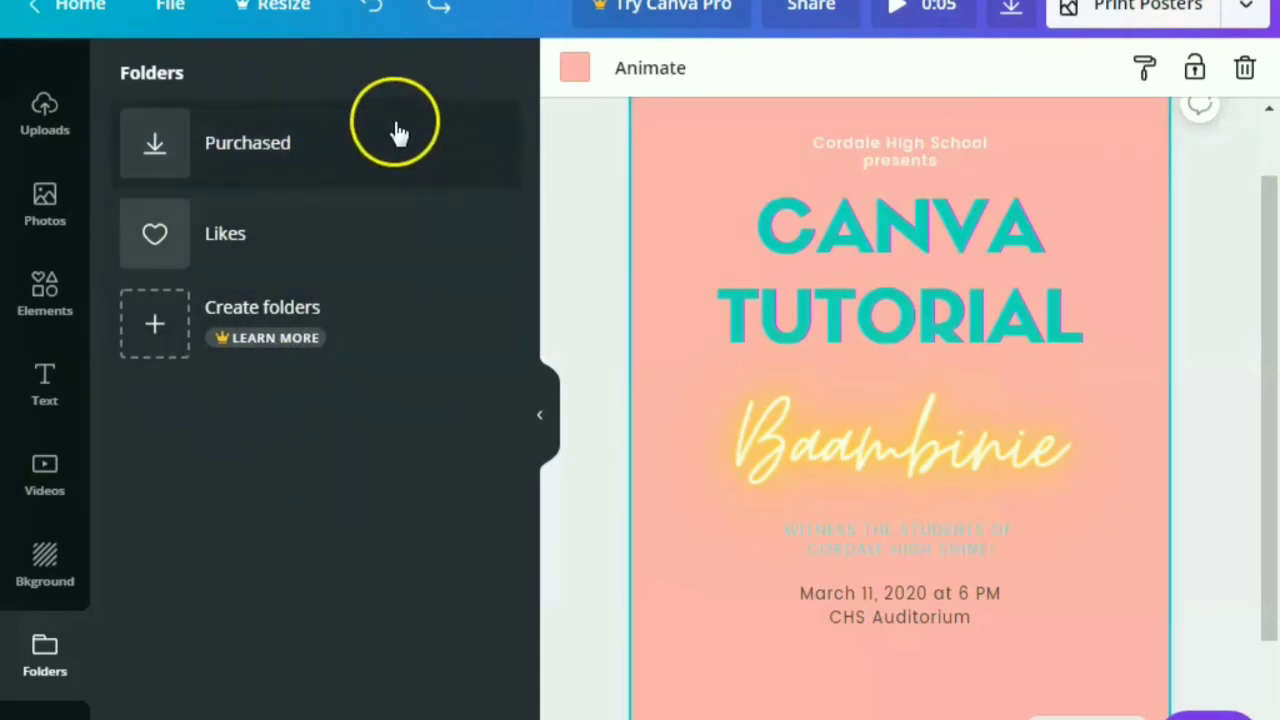
{"action": "left_click", "coordinate": [45, 712]}
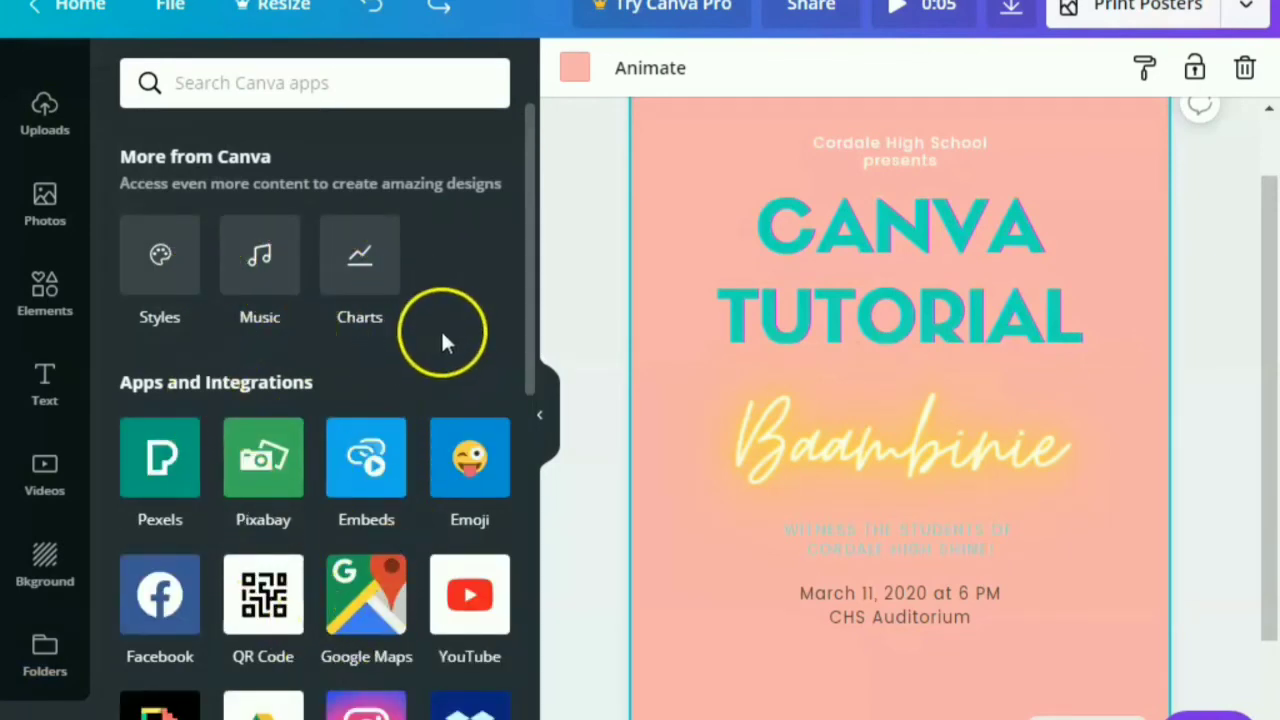
{"action": "scroll", "coordinate": [447, 338], "scroll_direction": "down", "scroll_amount": 2}
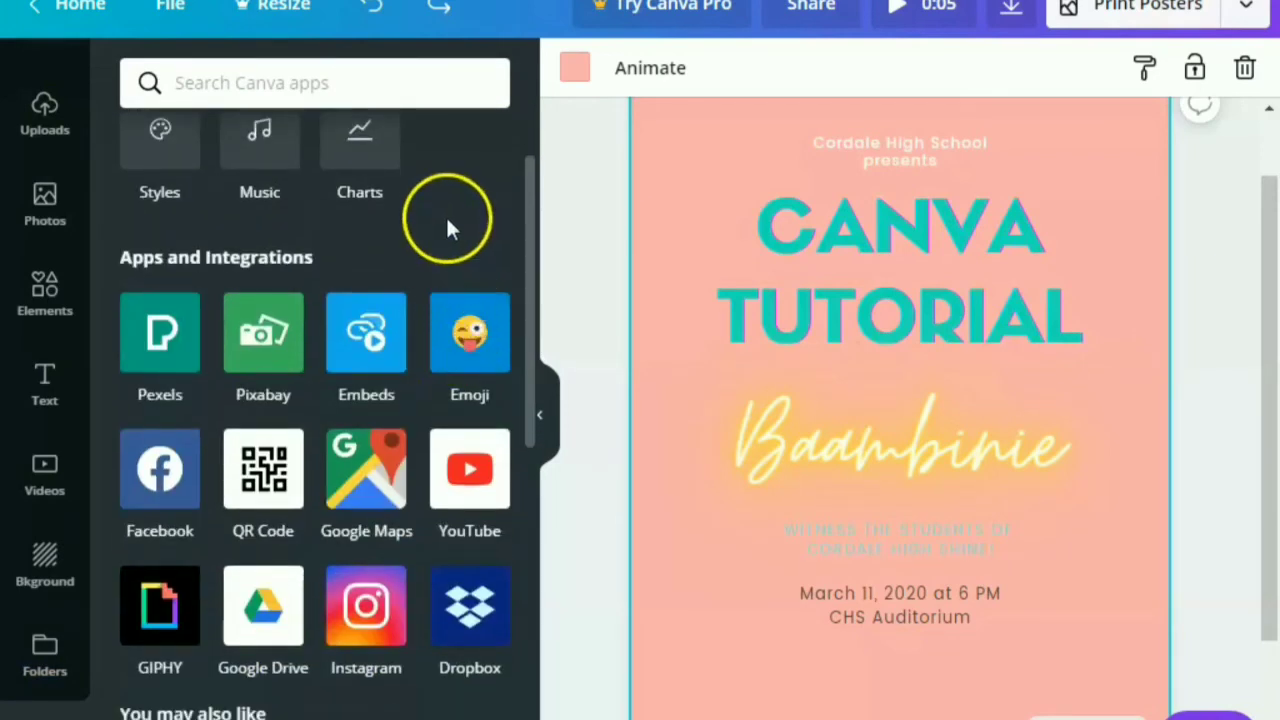
{"action": "scroll", "coordinate": [277, 529], "scroll_direction": "down", "scroll_amount": 4}
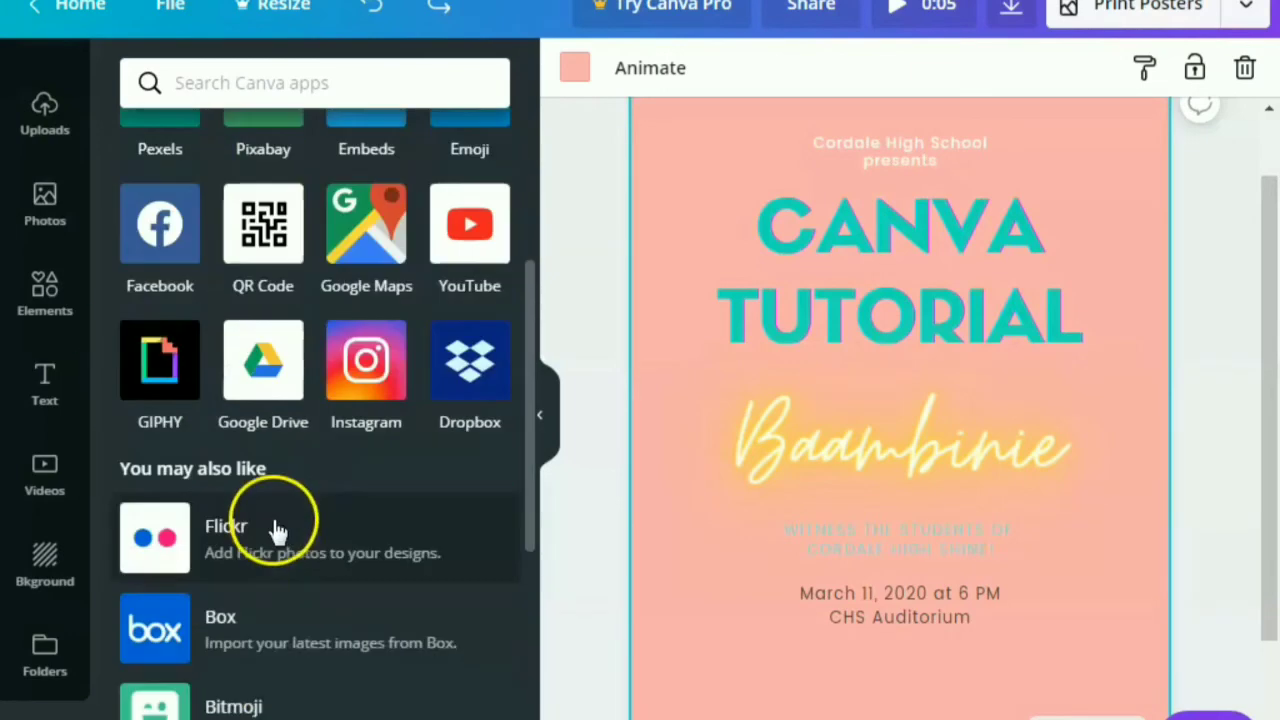
{"action": "scroll", "coordinate": [325, 577], "scroll_direction": "down", "scroll_amount": 4}
{"action": "scroll", "coordinate": [334, 363], "scroll_direction": "up", "scroll_amount": 10}
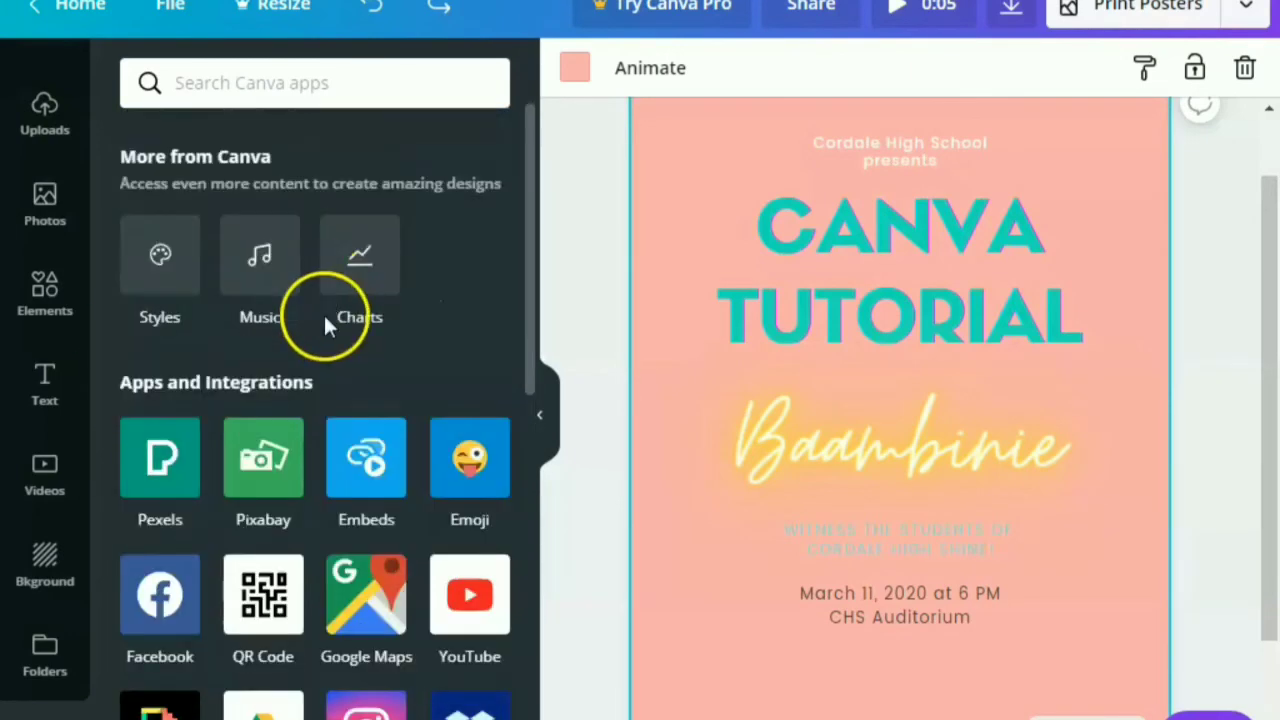
{"action": "left_click", "coordinate": [603, 240]}
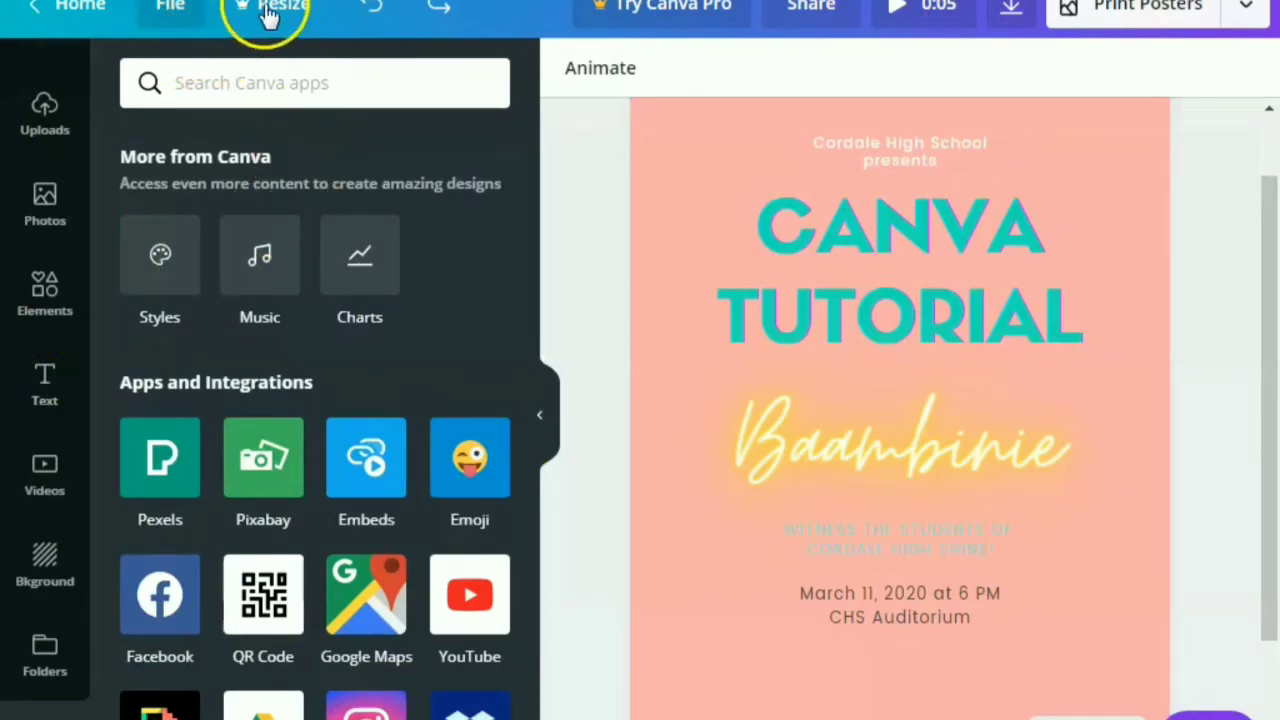
{"action": "left_click", "coordinate": [310, 14]}
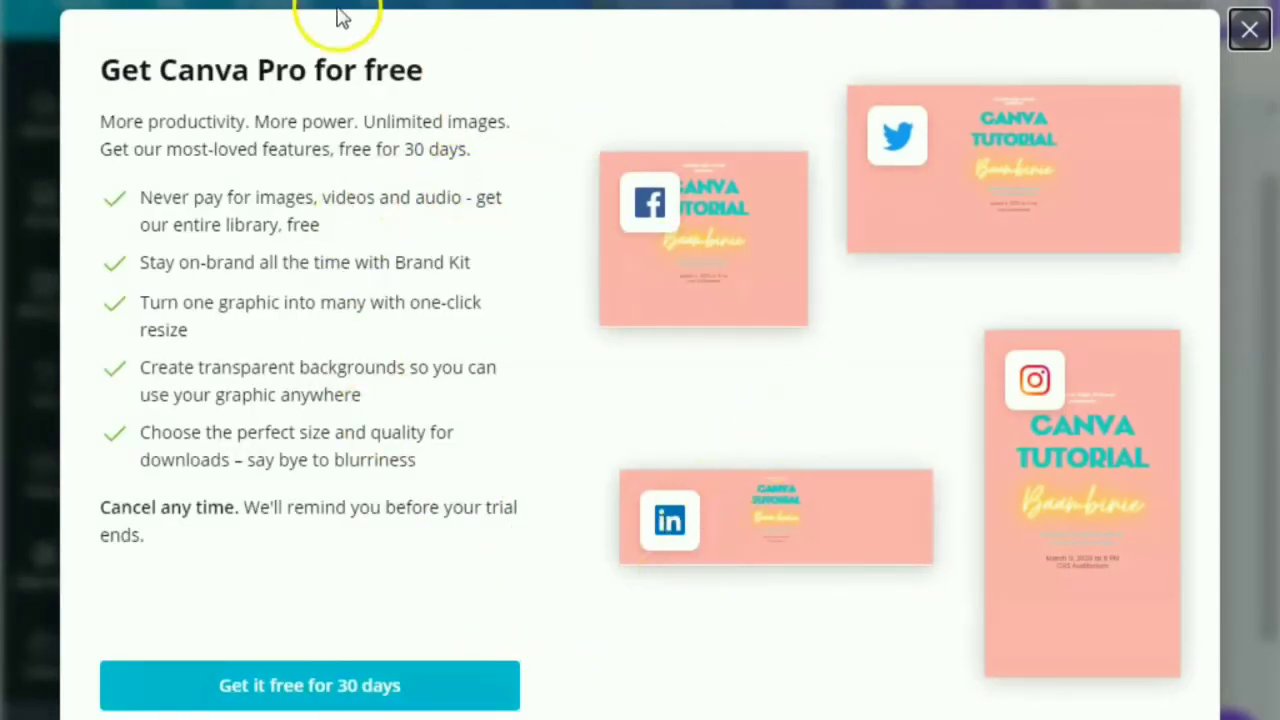
{"action": "left_click", "coordinate": [420, 692]}
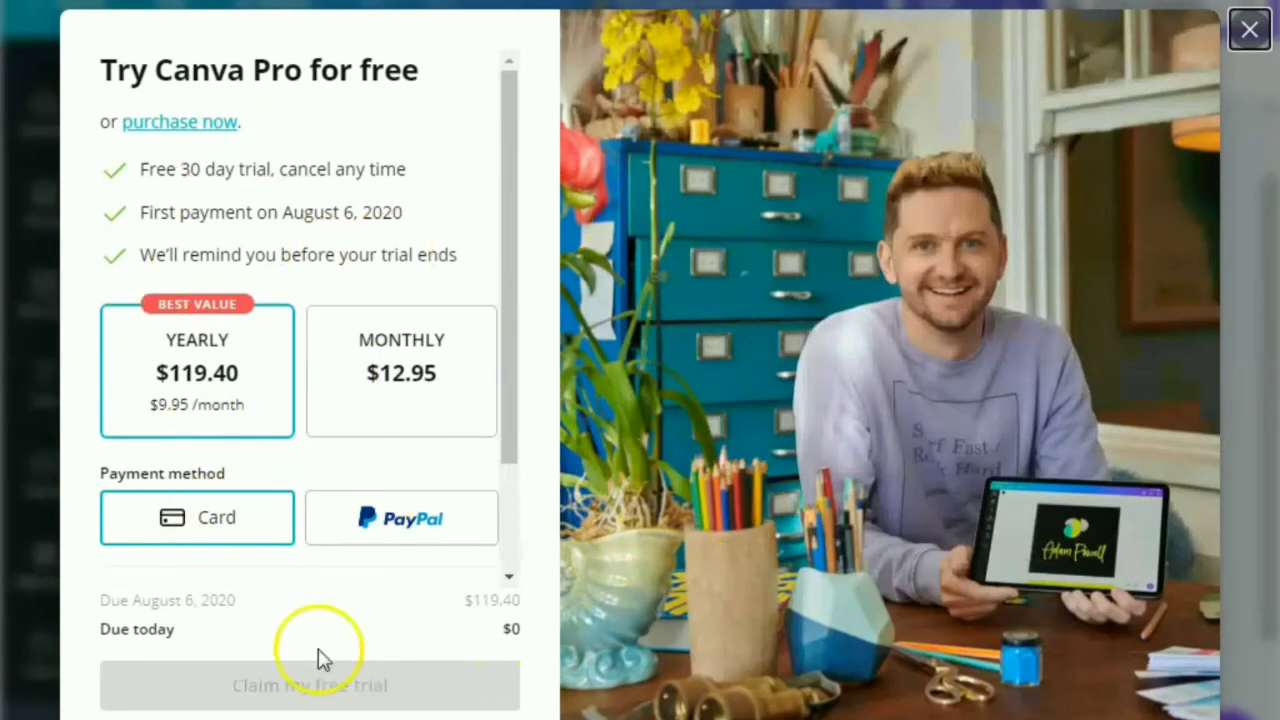
{"action": "left_click", "coordinate": [1250, 33]}
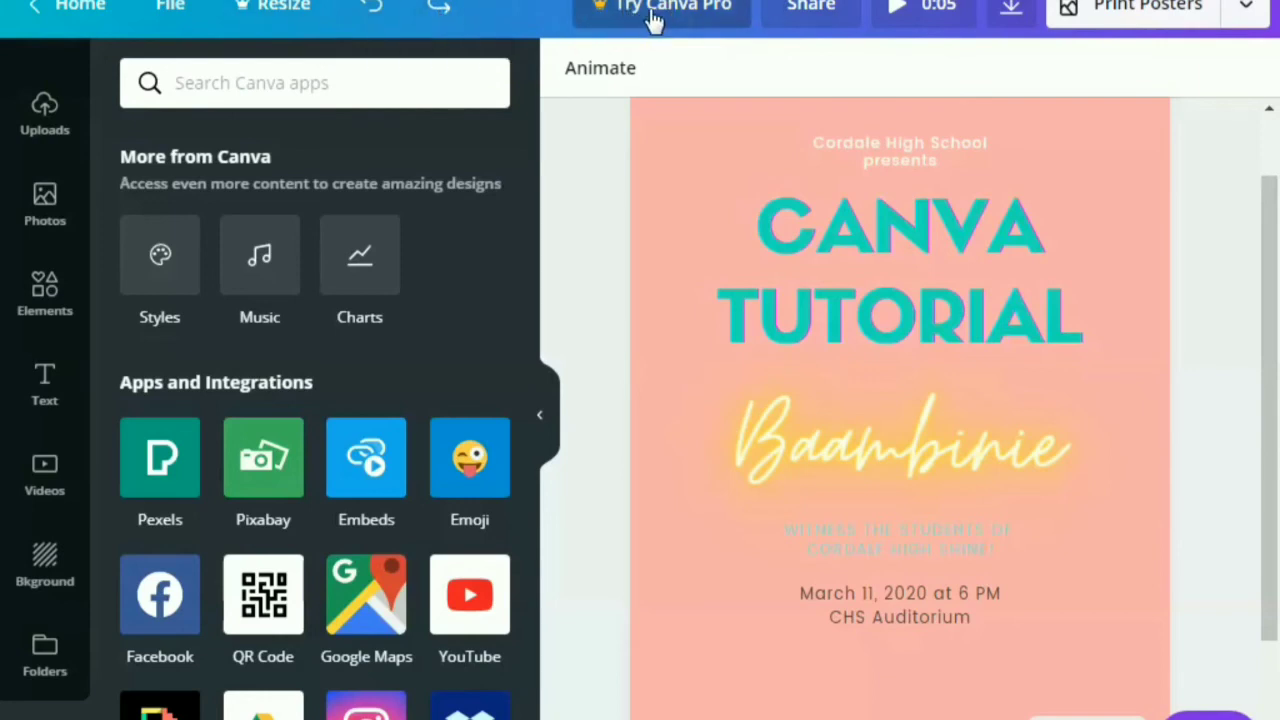
Step: Open the Share options and type part of a collaborator's name to find them
{"action": "left_click", "coordinate": [812, 10]}
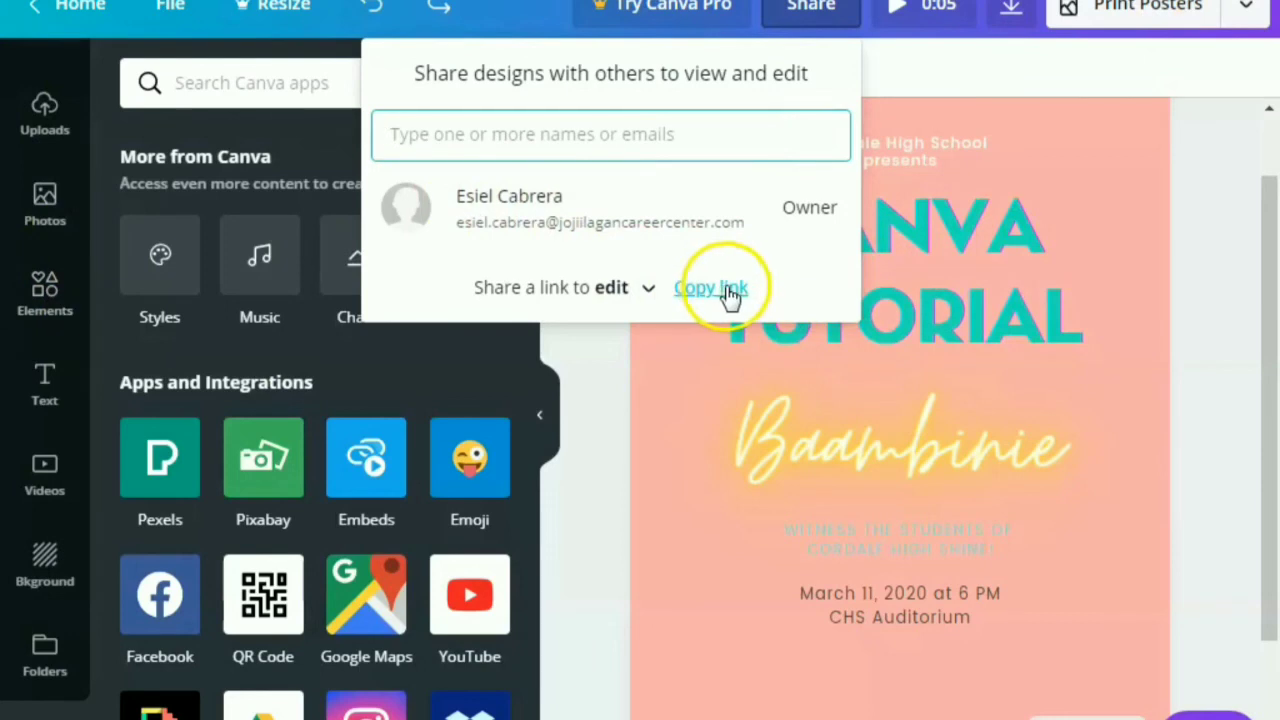
{"action": "type", "text": "esiel"}
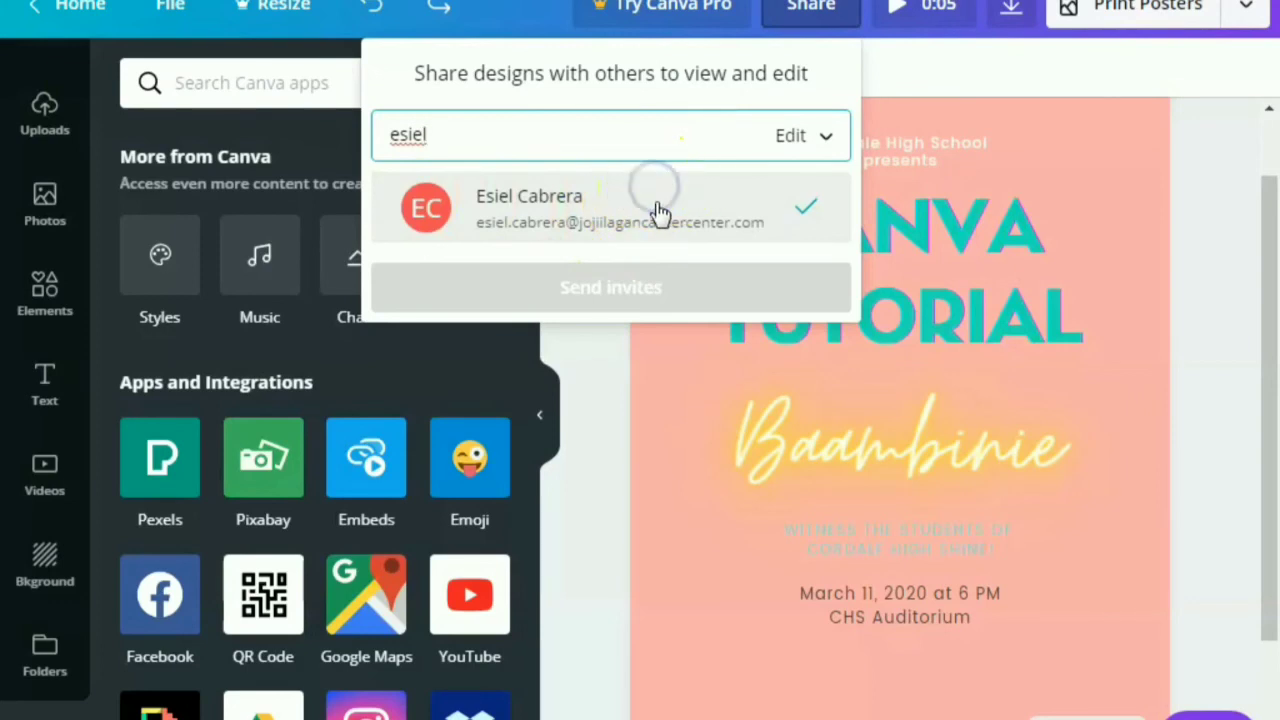
Step: Download the poster with the file type set to PNG
{"action": "left_click", "coordinate": [1246, 8]}
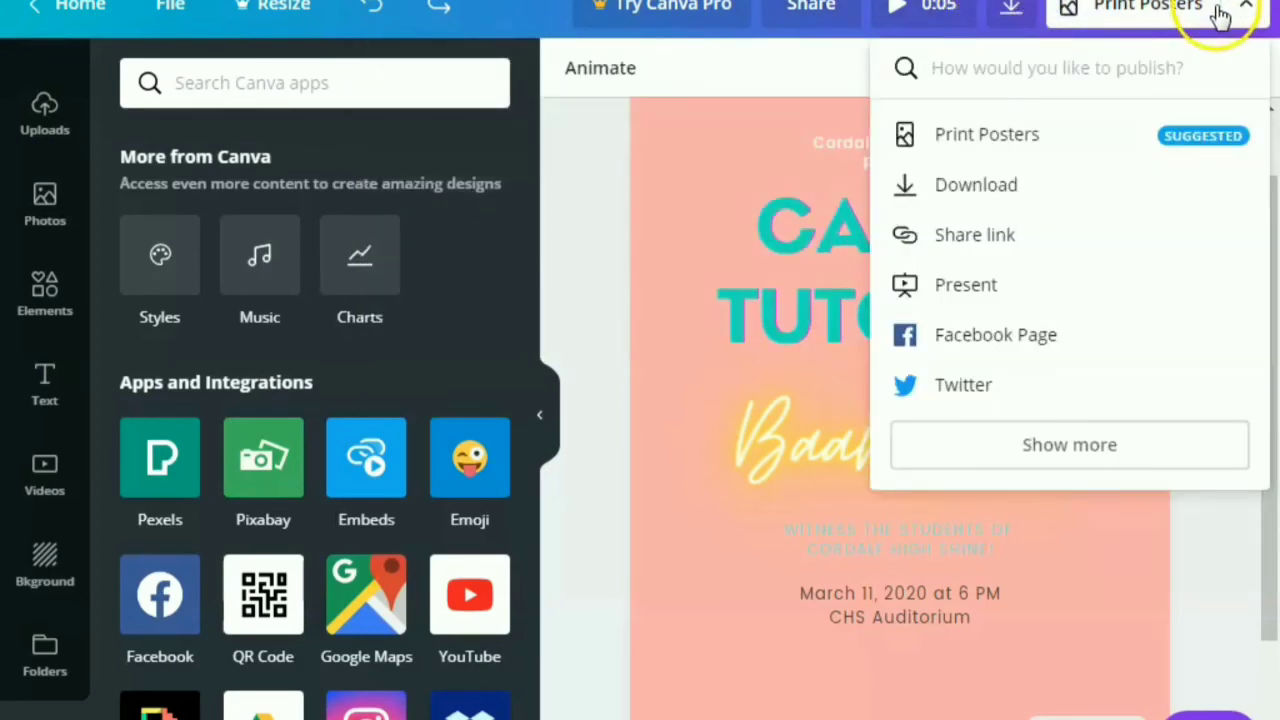
{"action": "left_click", "coordinate": [1011, 10]}
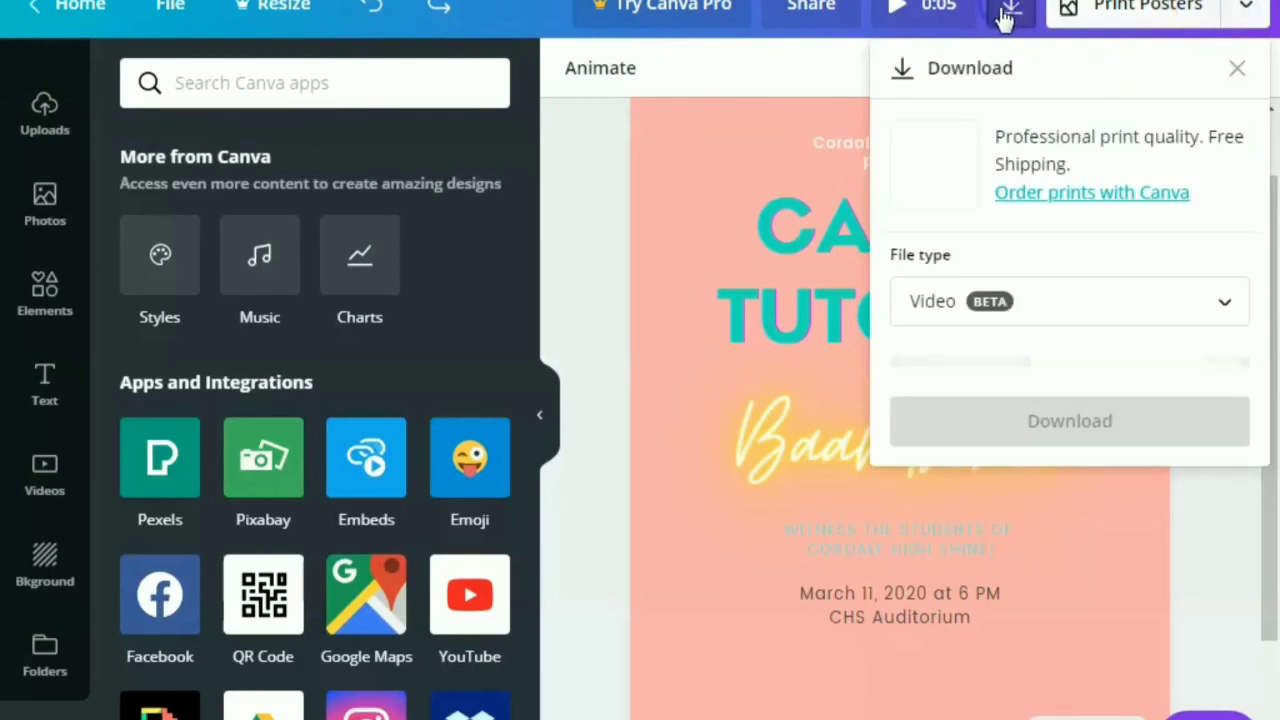
{"action": "left_click", "coordinate": [977, 311]}
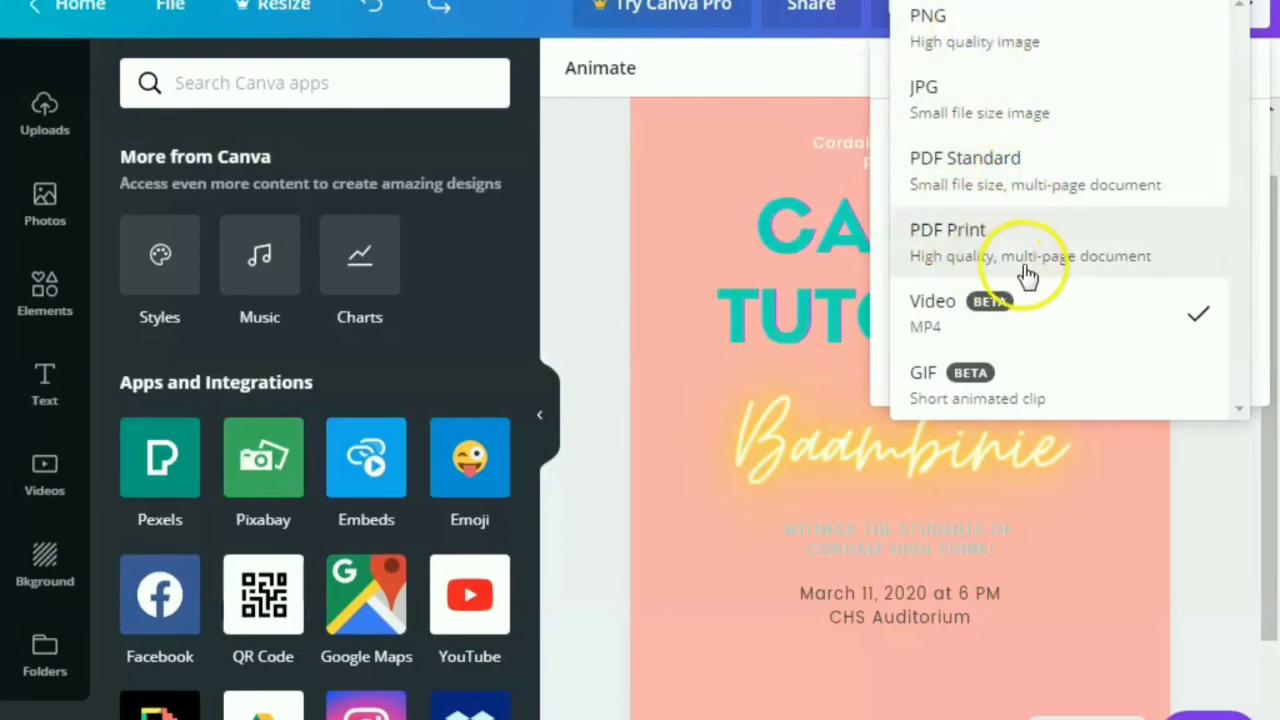
{"action": "left_click", "coordinate": [1189, 503]}
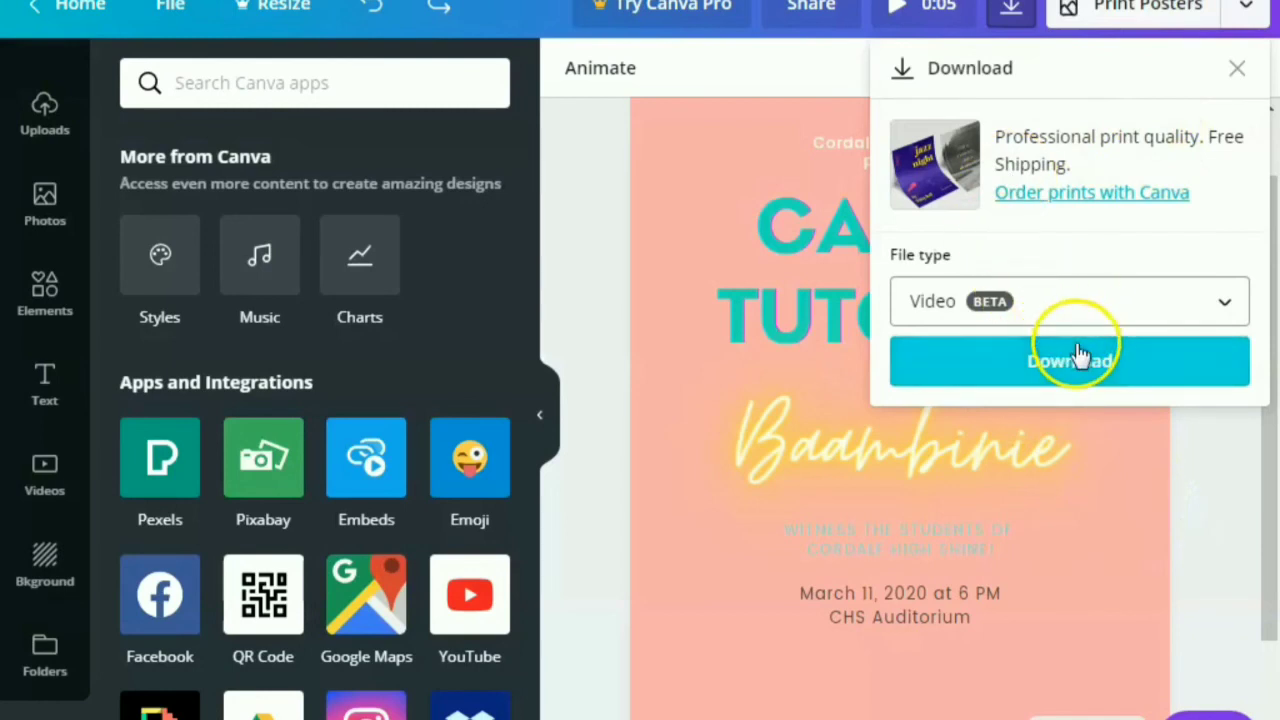
{"action": "left_click", "coordinate": [1124, 320]}
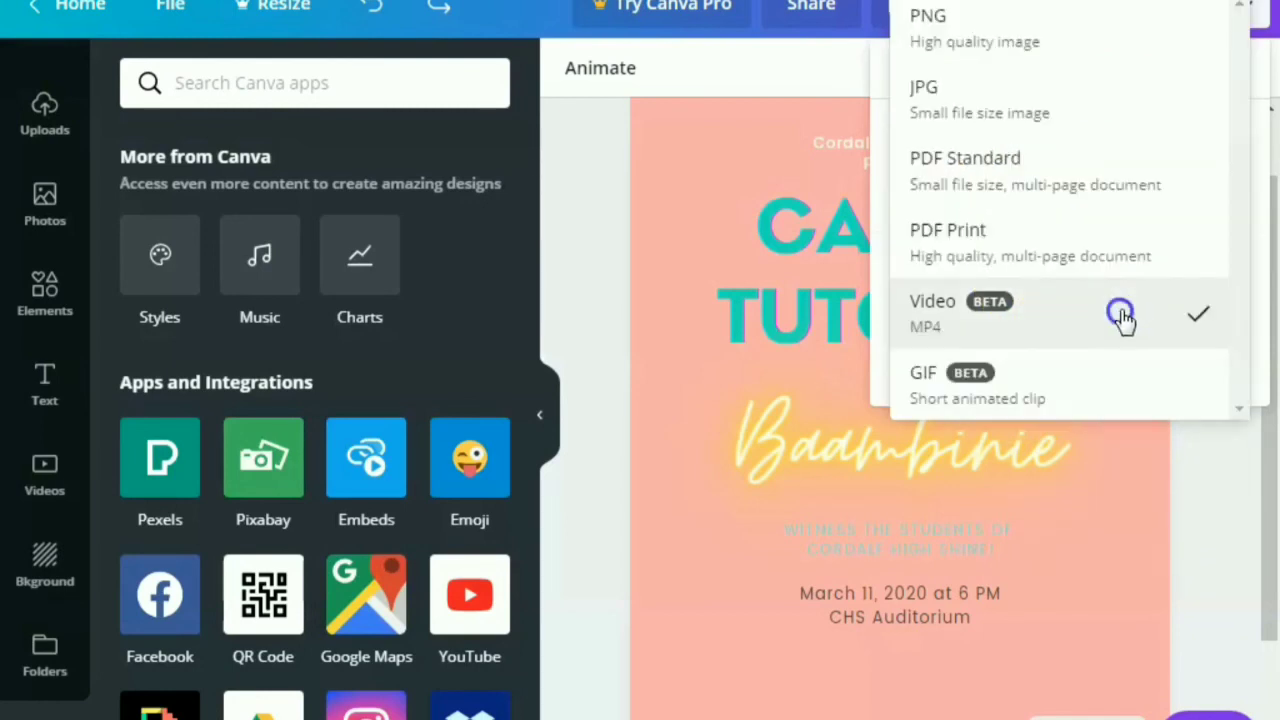
{"action": "left_click", "coordinate": [1005, 52]}
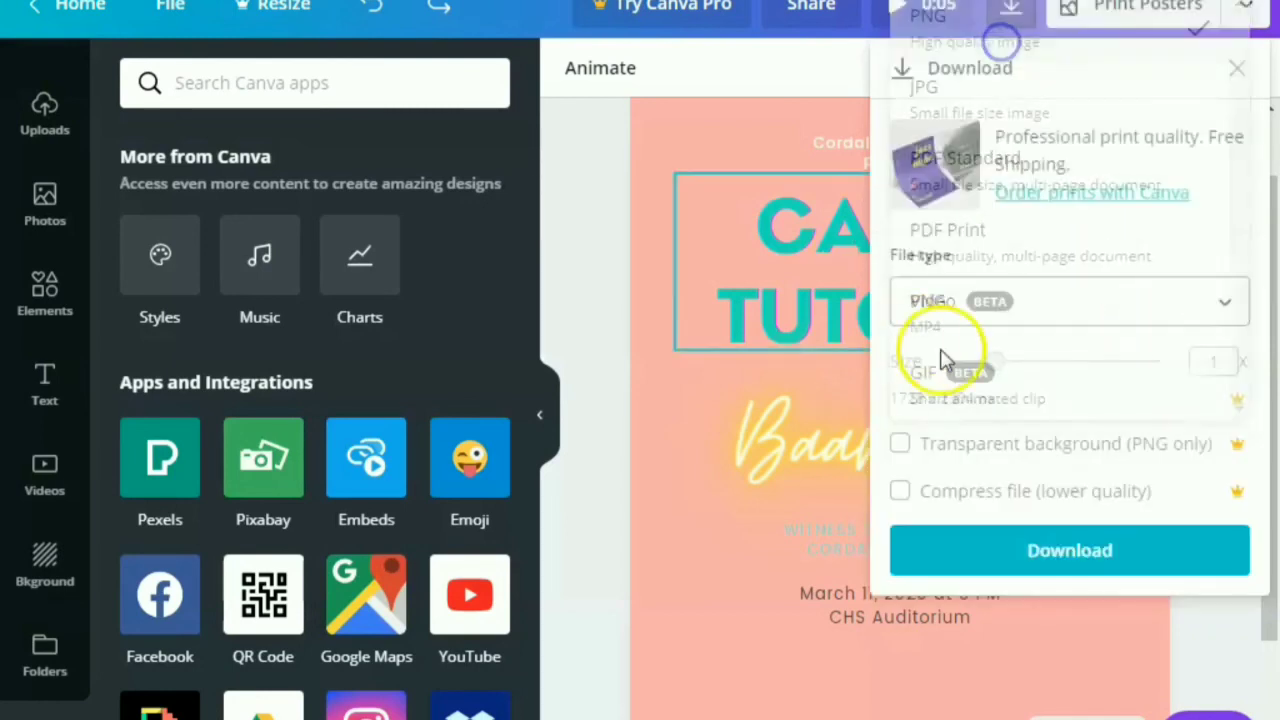
{"action": "left_click", "coordinate": [1028, 556]}
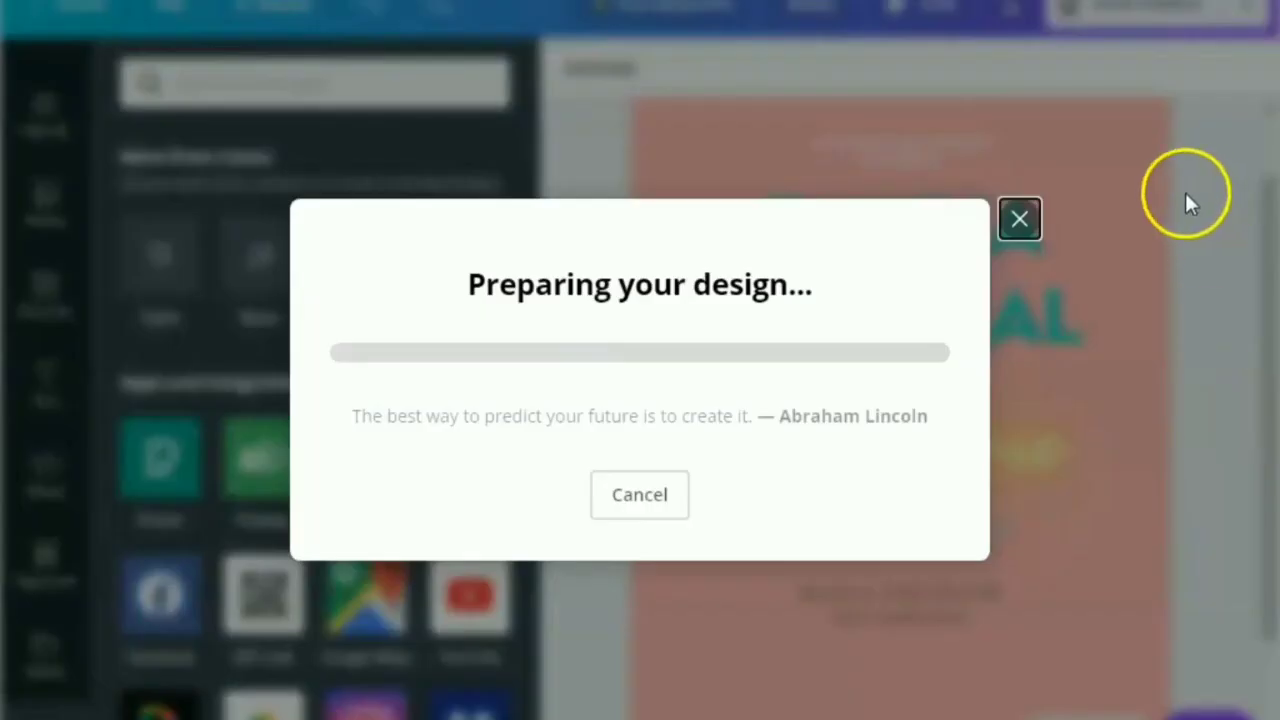
{"action": "scroll", "coordinate": [634, 526], "scroll_direction": "down", "scroll_amount": 1}
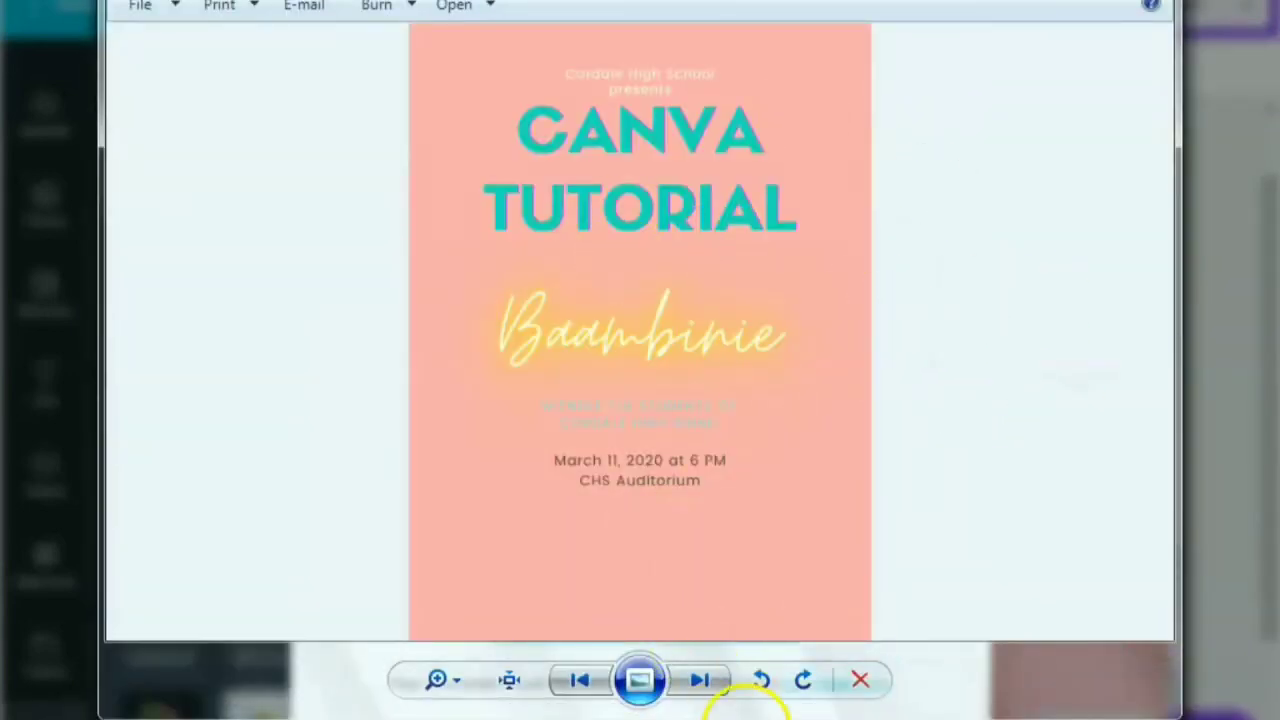
Step: Close the image preview and Canva Print offer, show Uploads, and open the publishing options
{"action": "left_click", "coordinate": [1150, 4]}
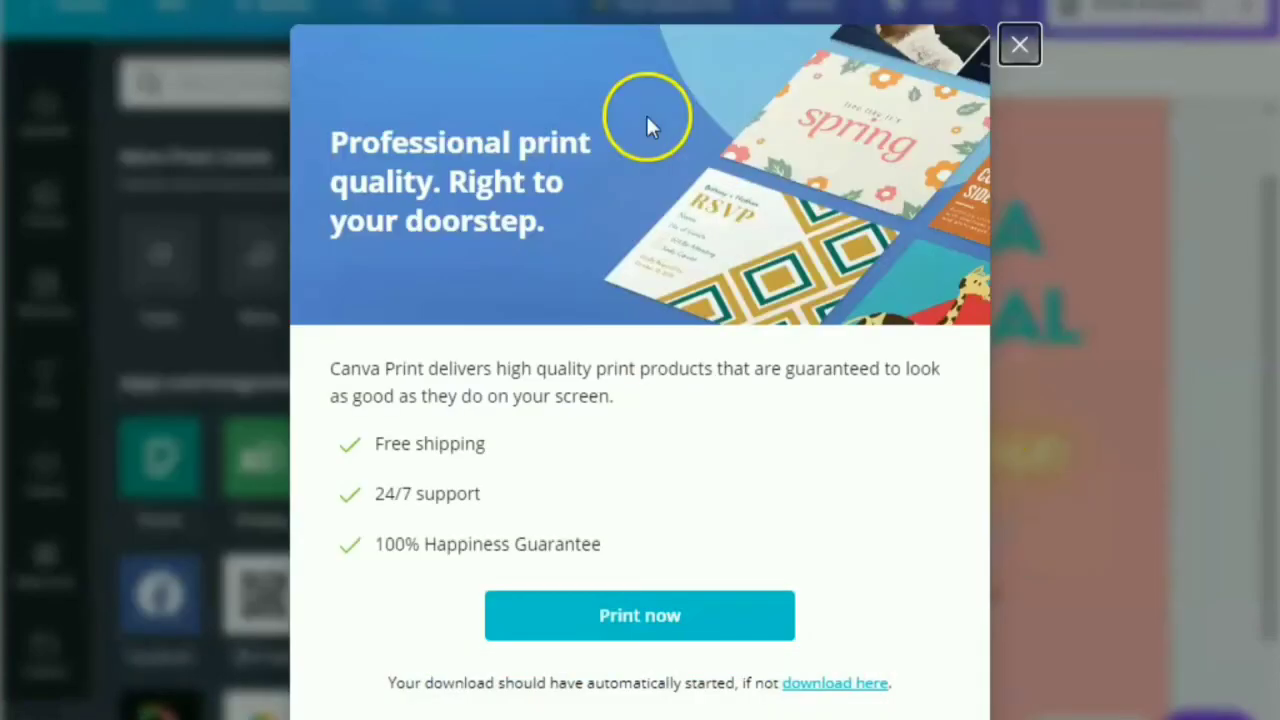
{"action": "left_click", "coordinate": [1016, 50]}
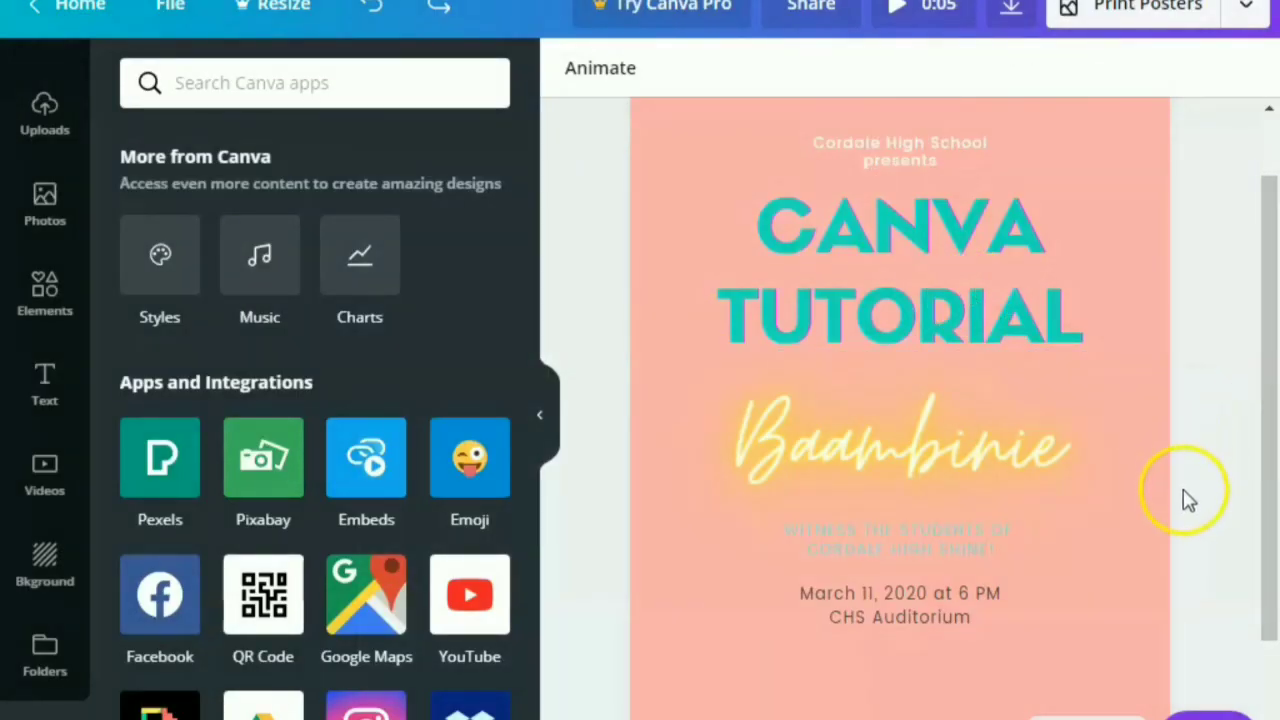
{"action": "scroll", "coordinate": [1188, 527], "scroll_direction": "down", "scroll_amount": 2}
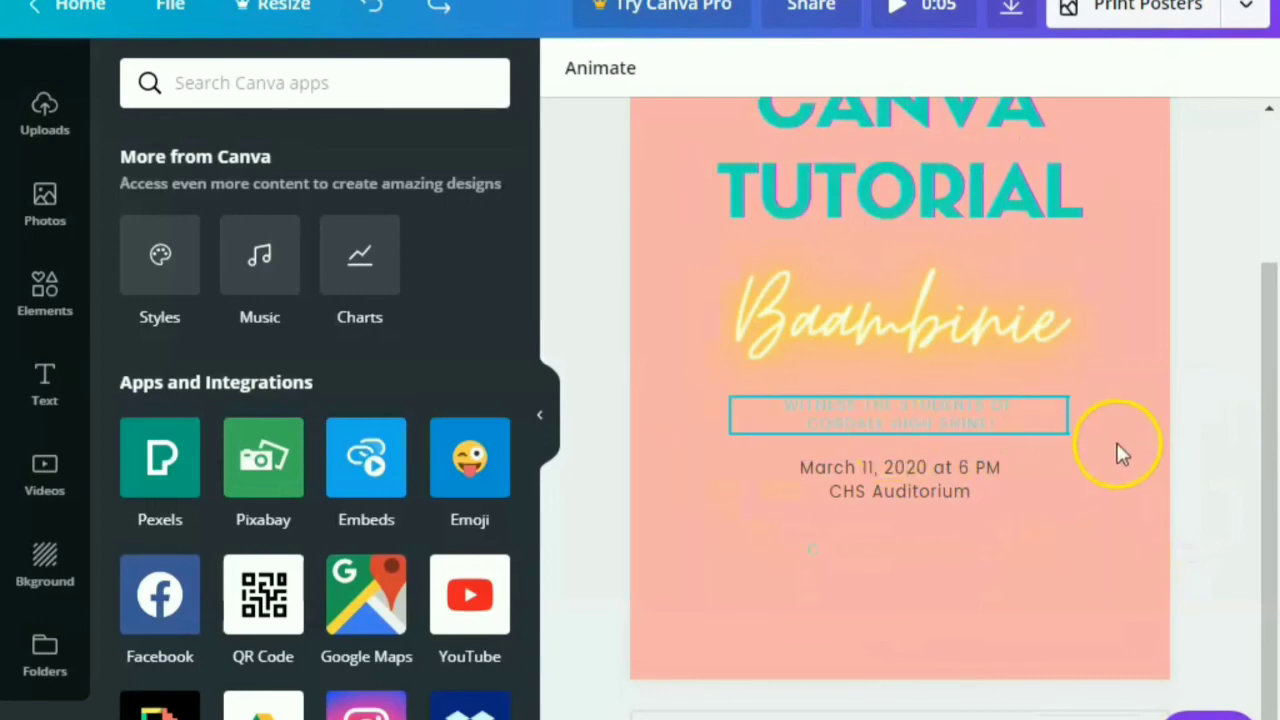
{"action": "scroll", "coordinate": [1125, 445], "scroll_direction": "up", "scroll_amount": 3}
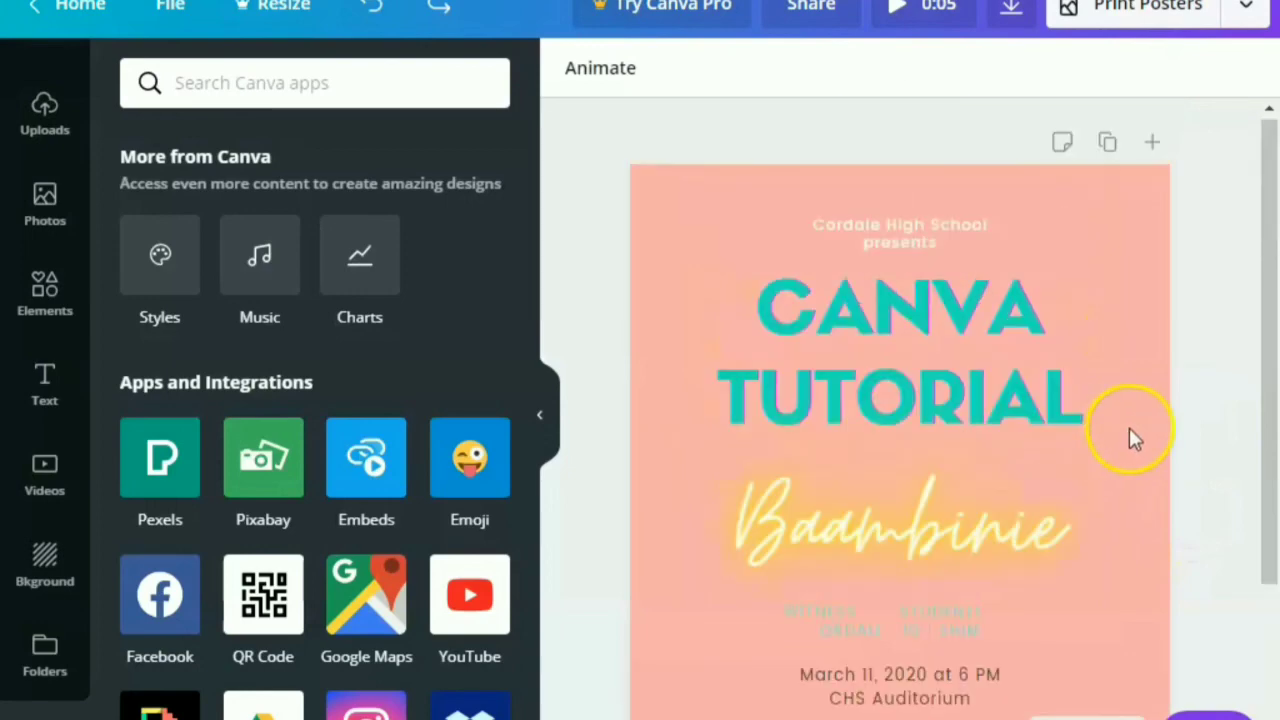
{"action": "left_click", "coordinate": [43, 150]}
{"action": "scroll", "coordinate": [186, 386], "scroll_direction": "up", "scroll_amount": 5}
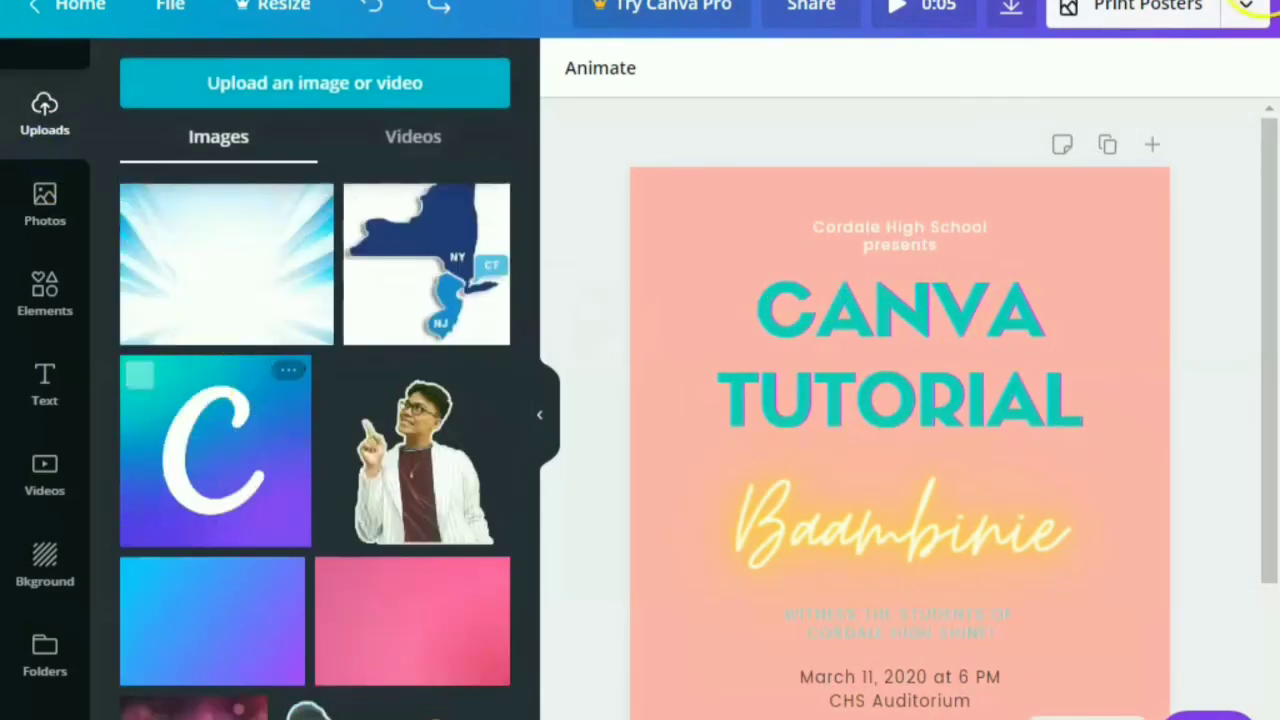
{"action": "left_click", "coordinate": [1230, 14]}
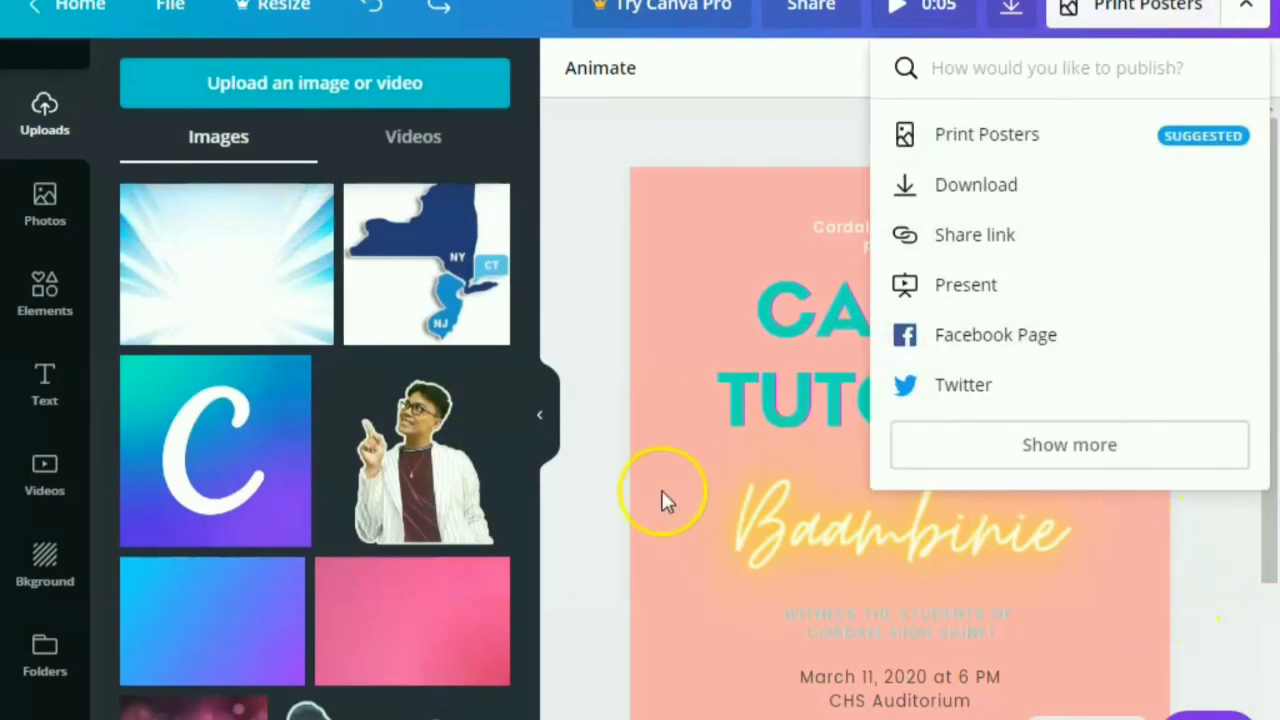
Step: Close the publishing options and scroll down and back up the page
{"action": "left_click", "coordinate": [608, 489]}
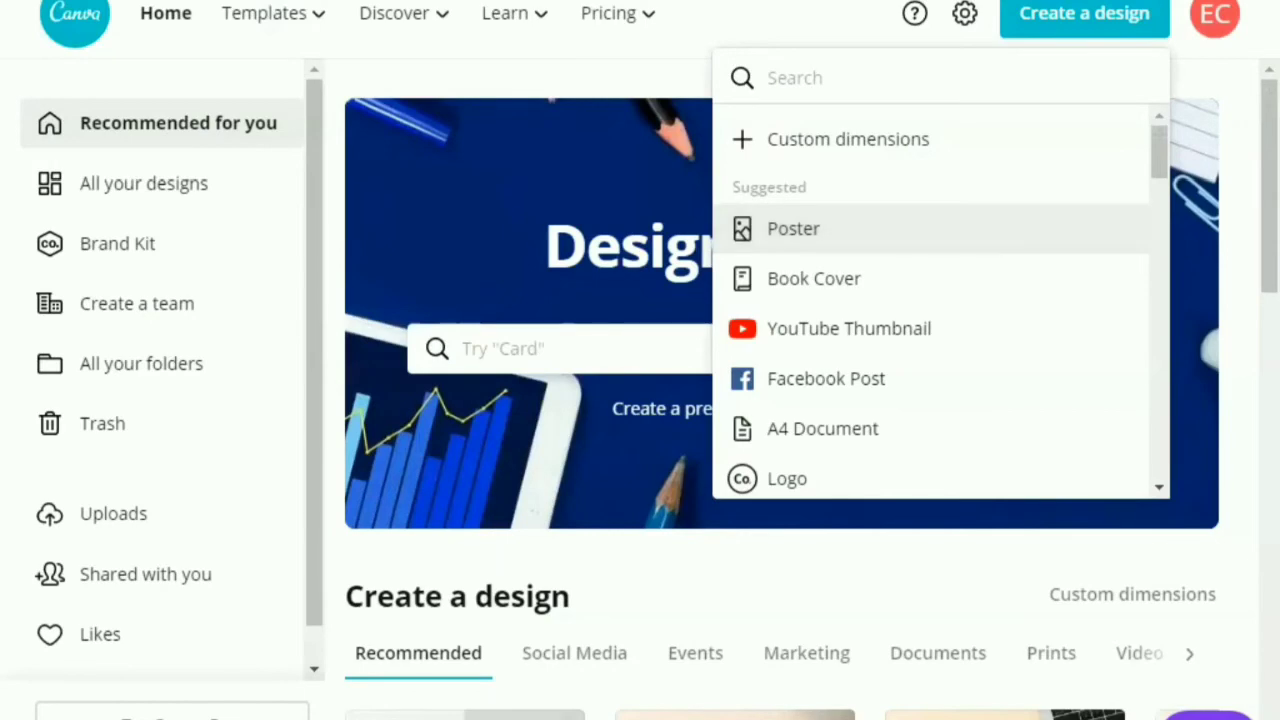
{"action": "scroll", "coordinate": [760, 480], "scroll_direction": "down", "scroll_amount": 10}
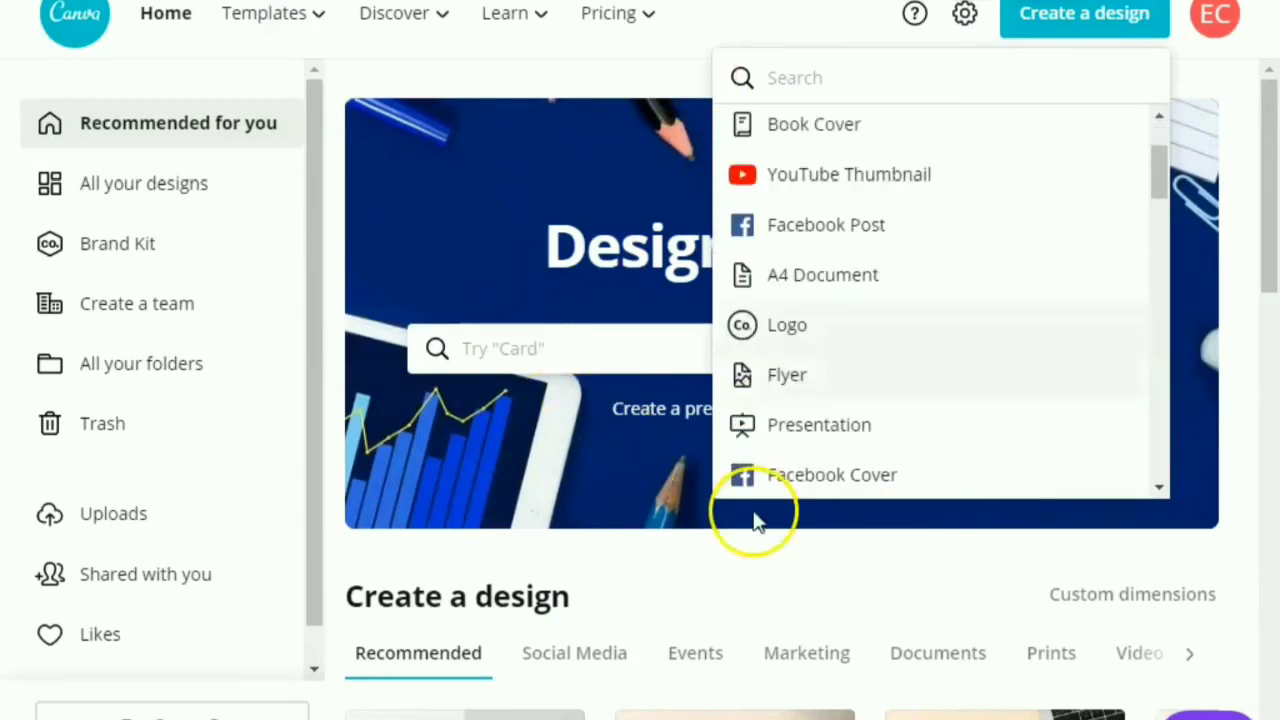
{"action": "scroll", "coordinate": [1120, 560], "scroll_direction": "down", "scroll_amount": 9}
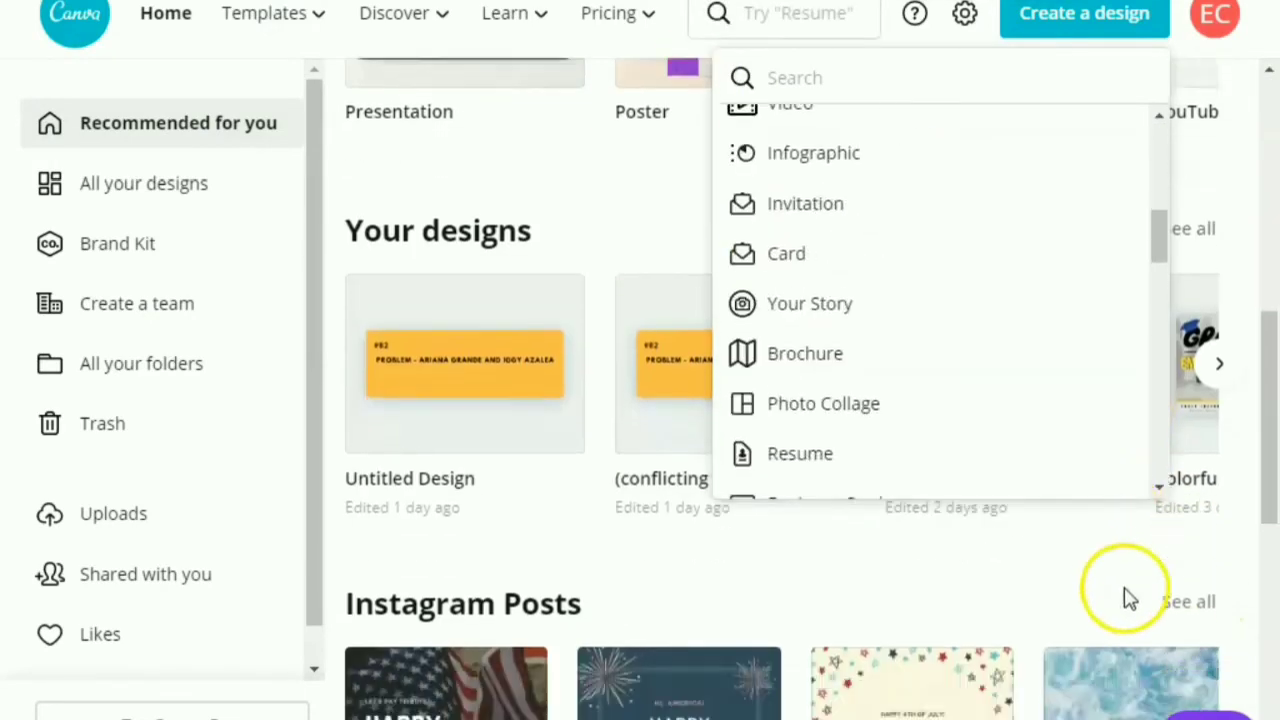
{"action": "scroll", "coordinate": [900, 612], "scroll_direction": "up", "scroll_amount": 5}
{"action": "scroll", "coordinate": [768, 615], "scroll_direction": "up", "scroll_amount": 1}
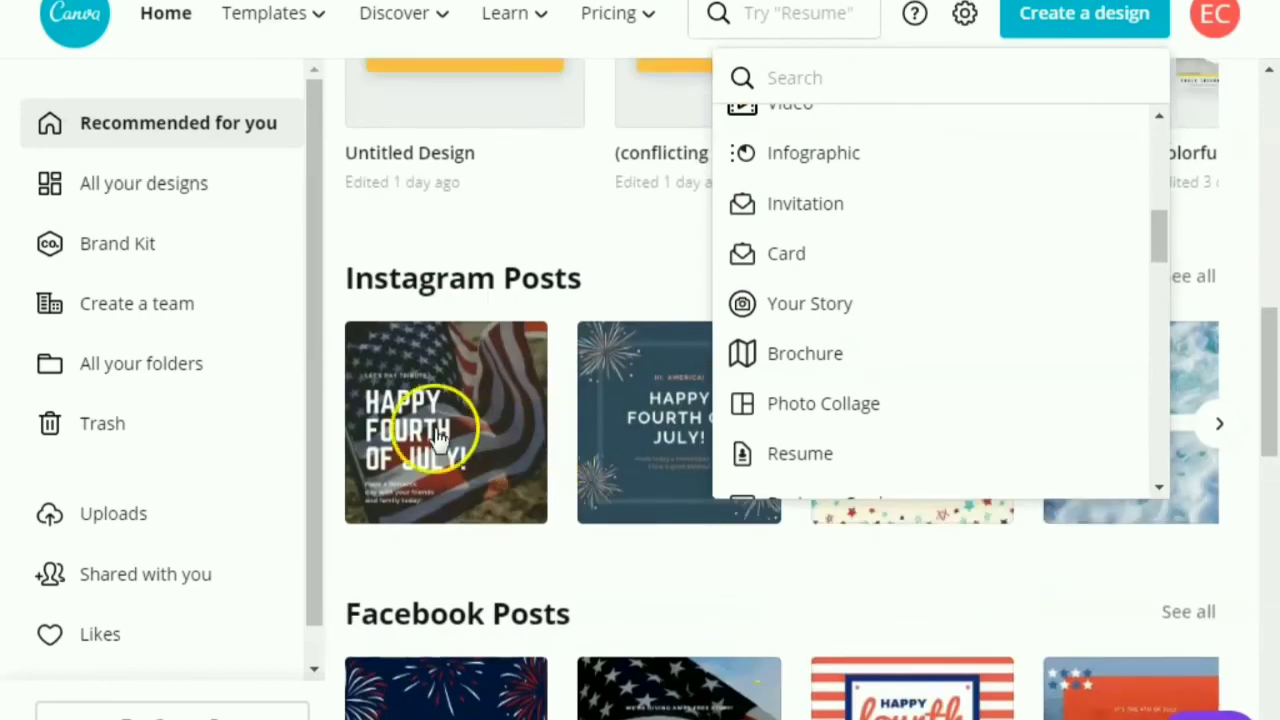